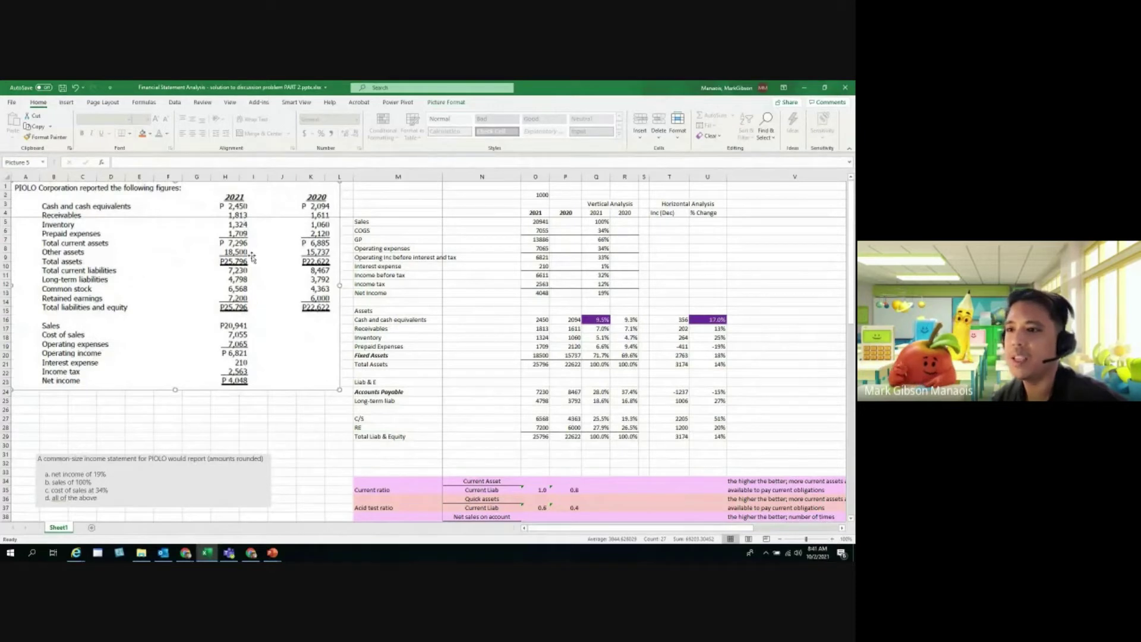
# Format the 2021 income statement figures from Sales to Net Income (O5:O13) with comma separators and no decimals.
pyautogui.moveTo(537, 221); pyautogui.dragTo(536, 285)
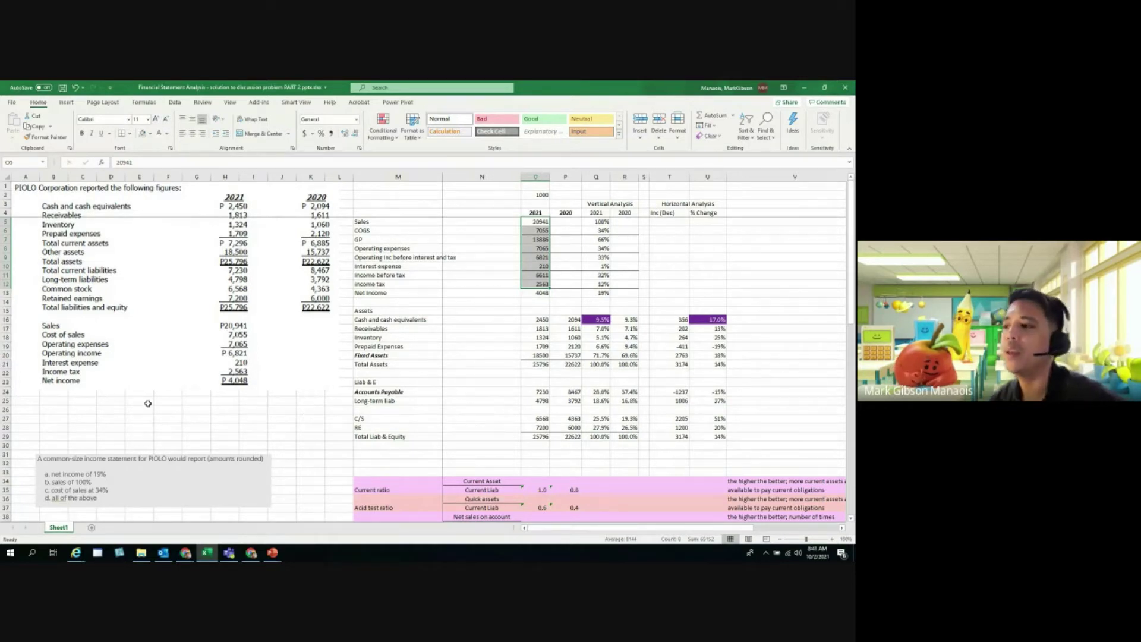
pyautogui.press('Left')
pyautogui.press('Left')
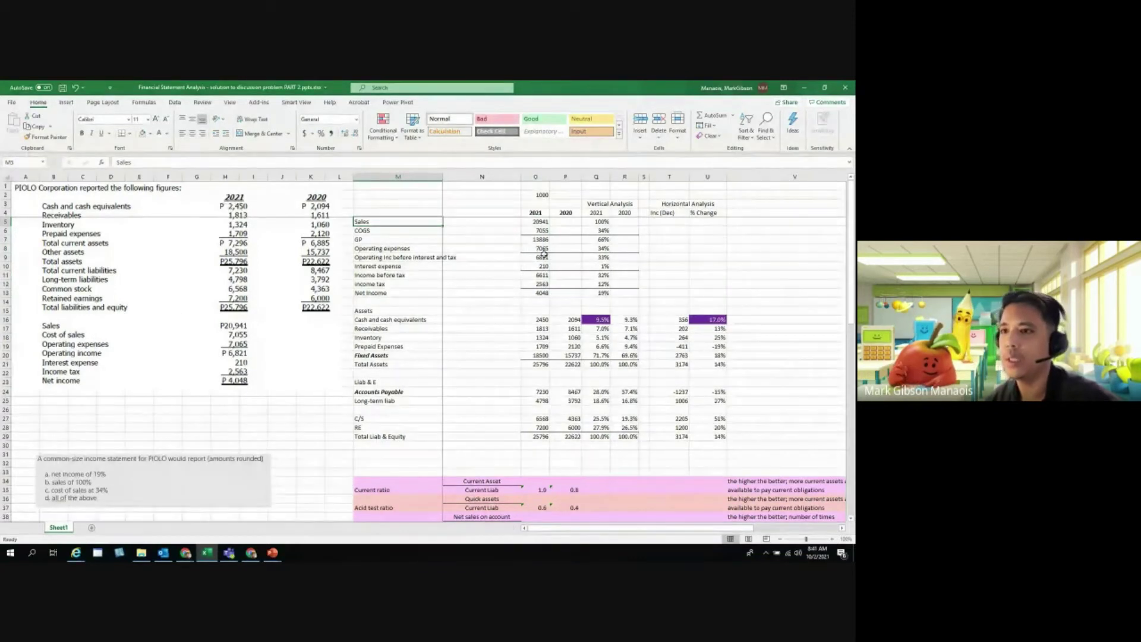
pyautogui.press('Right')
pyautogui.press('Right')
pyautogui.click(331, 133)
pyautogui.hotkey('shift', 'Down')
pyautogui.hotkey('shift', 'Down')
pyautogui.hotkey('shift', 'Down')
pyautogui.hotkey('shift', 'Down')
pyautogui.hotkey('shift', 'Down')
pyautogui.hotkey('shift', 'Down')
pyautogui.hotkey('shift', 'Down')
pyautogui.hotkey('shift', 'Down')
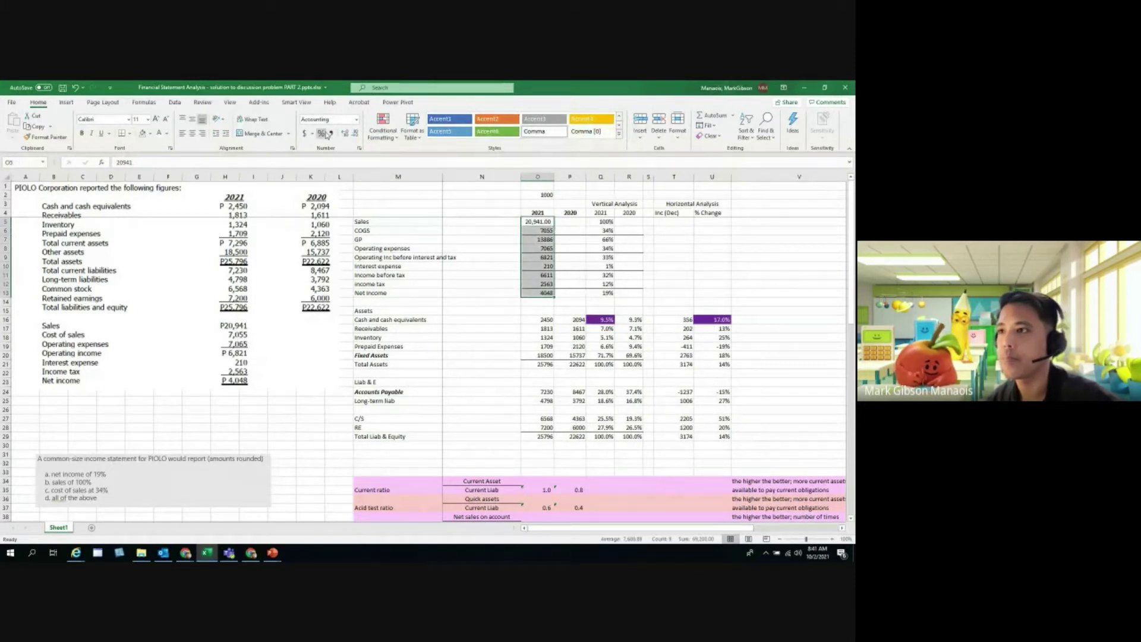
pyautogui.click(355, 133)
pyautogui.click(354, 133)
# Set the font colour of the 2021 Sales figure in O5 to purple.
pyautogui.click(539, 222)
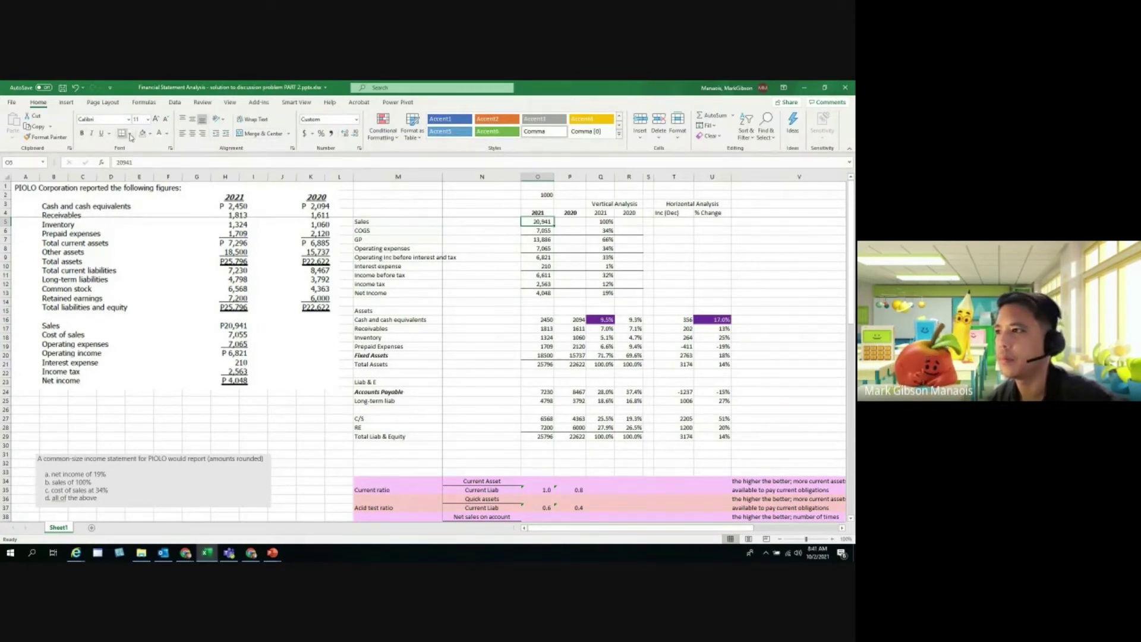
pyautogui.click(167, 134)
pyautogui.click(233, 237)
pyautogui.click(480, 275)
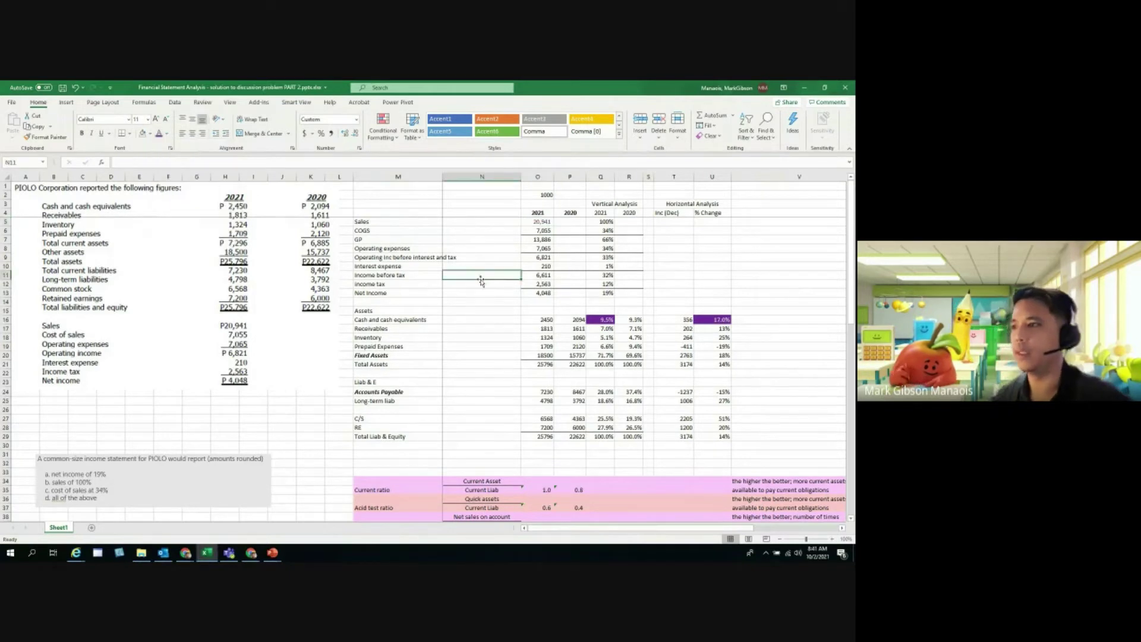
# Rename the COGS label in M6 to "Cost of sales" and colour its 2021 figure purple.
pyautogui.click(416, 232)
pyautogui.write('Cost of sales')
pyautogui.press('Return')
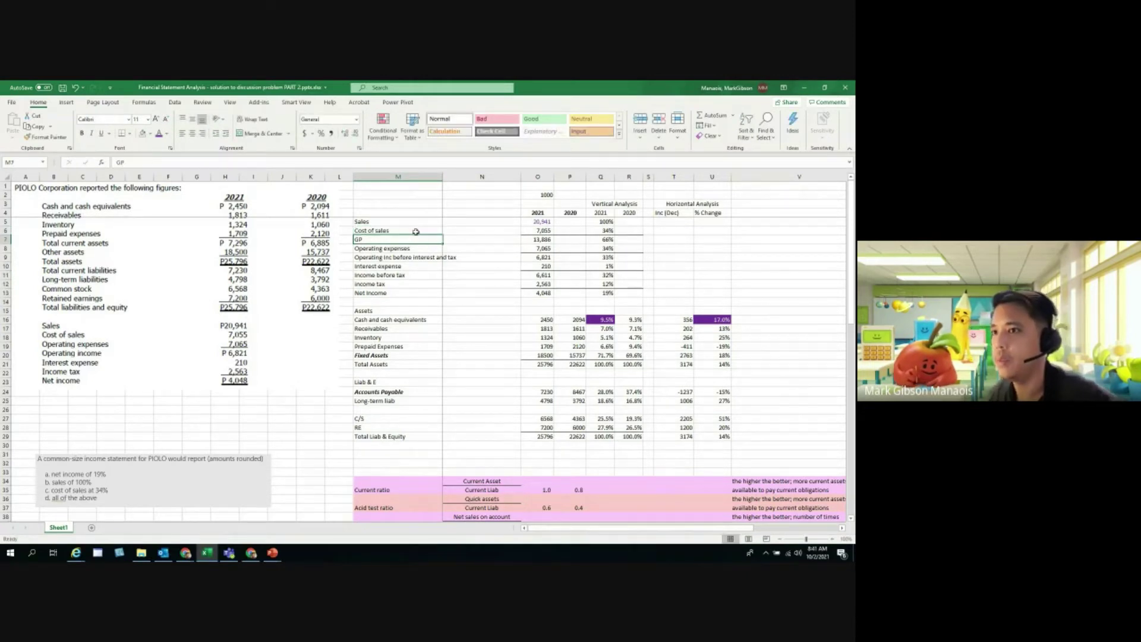
pyautogui.click(541, 231)
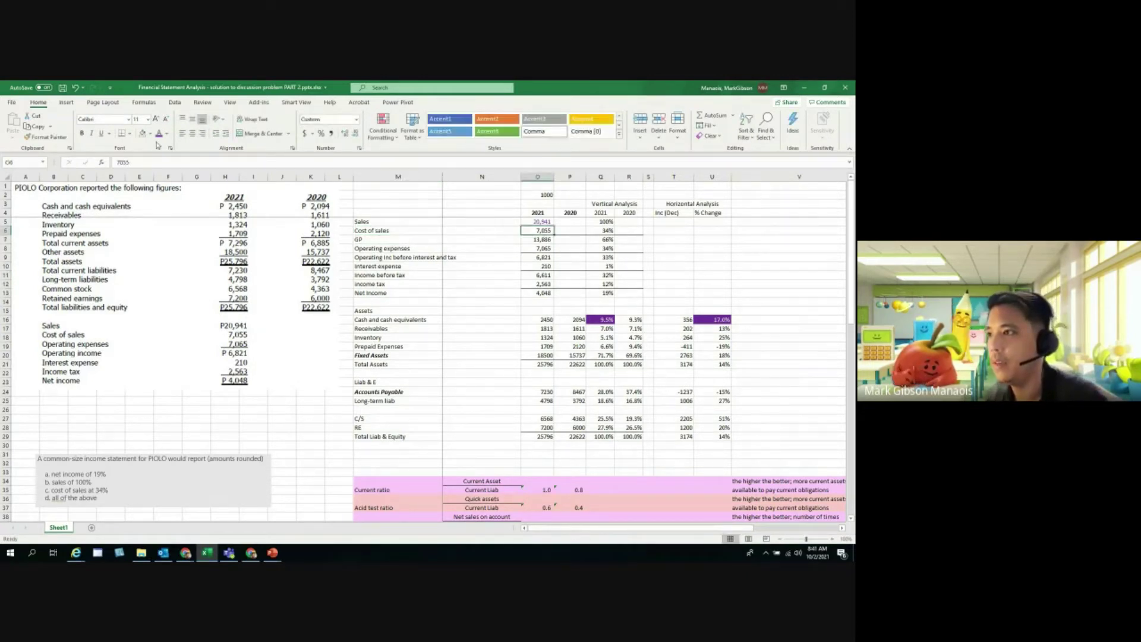
# Rename the GP label in M7 to "Gross Profit" and colour its 2021 figure purple.
pyautogui.click(360, 239)
pyautogui.write('Gross Profit')
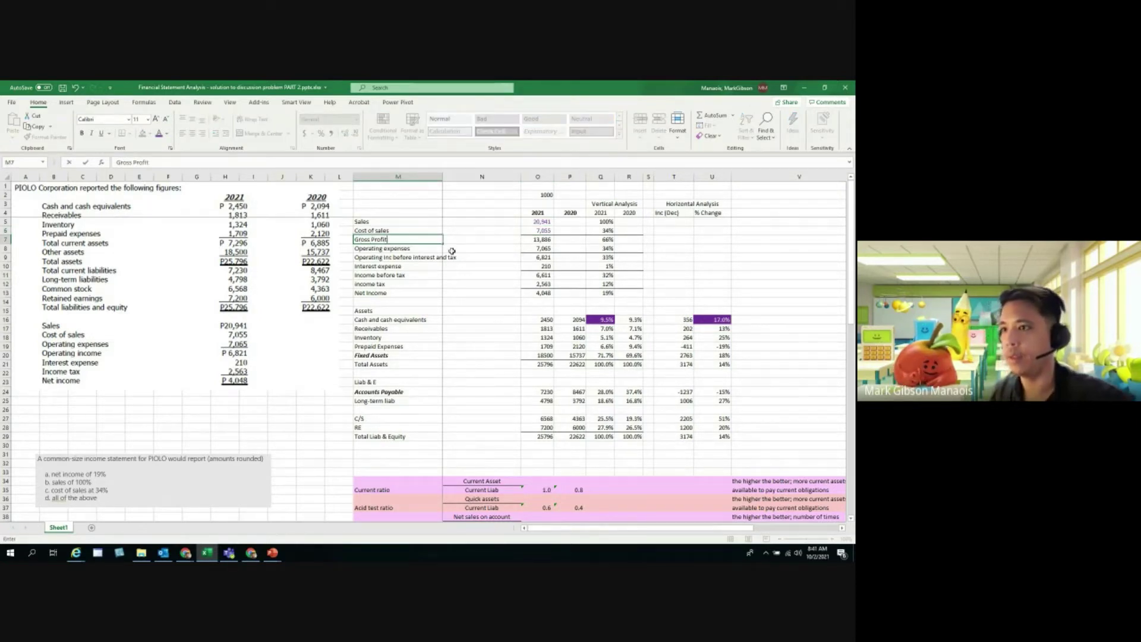
pyautogui.press('Return')
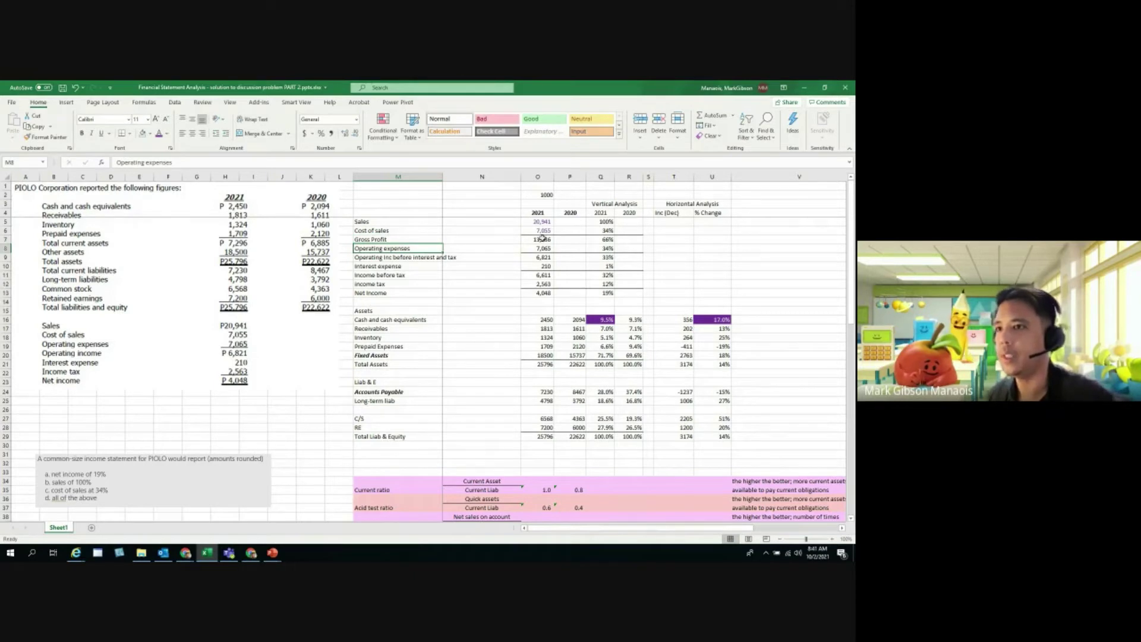
pyautogui.click(543, 238)
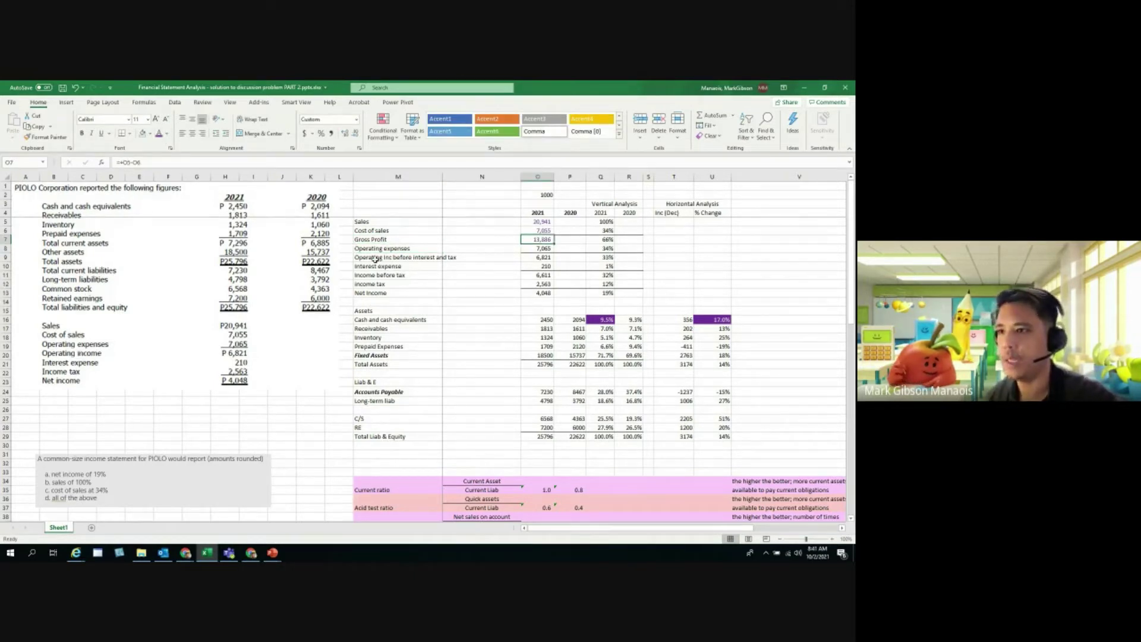
# Colour the 2021 operating expenses figure and the operating income label and figure in row 9 purple.
pyautogui.moveTo(367, 250); pyautogui.dragTo(550, 251)
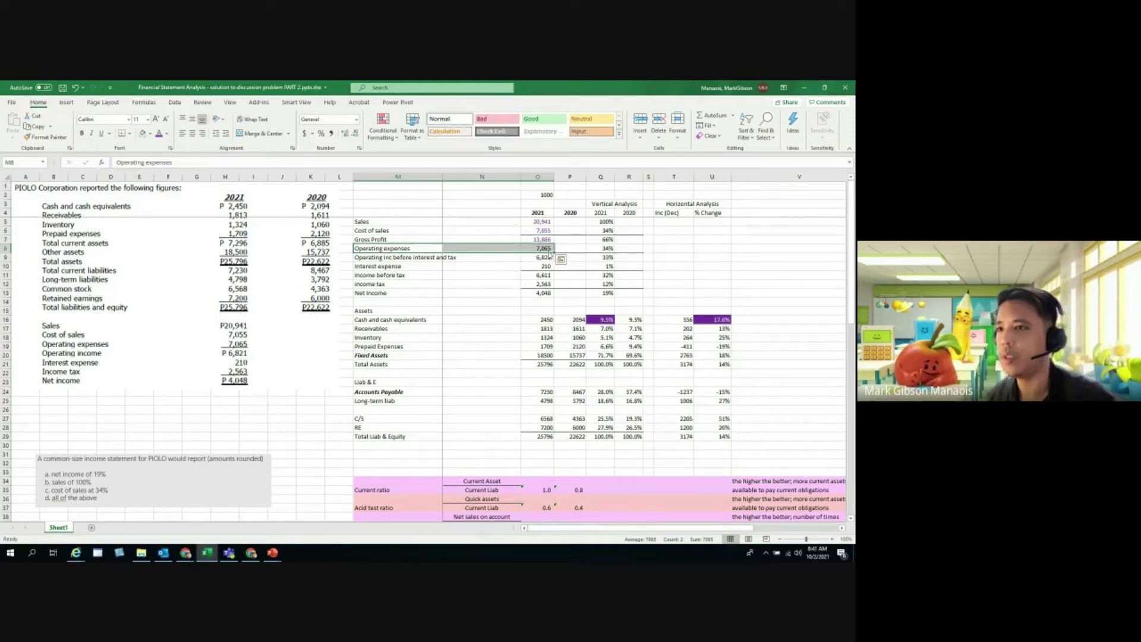
pyautogui.click(547, 248)
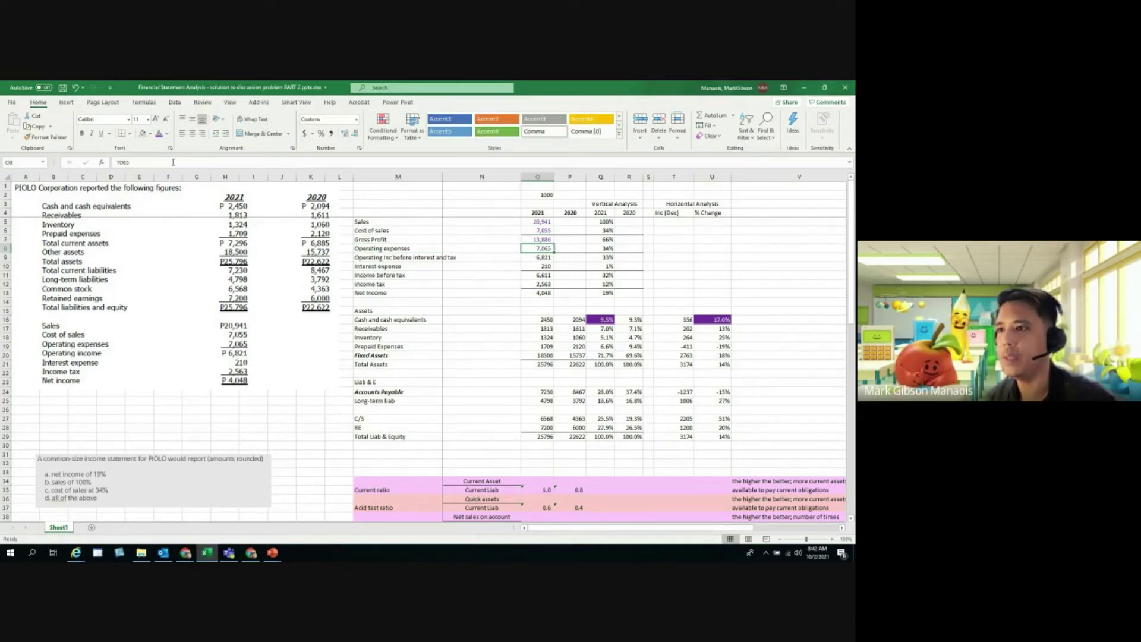
pyautogui.moveTo(365, 260); pyautogui.dragTo(527, 259)
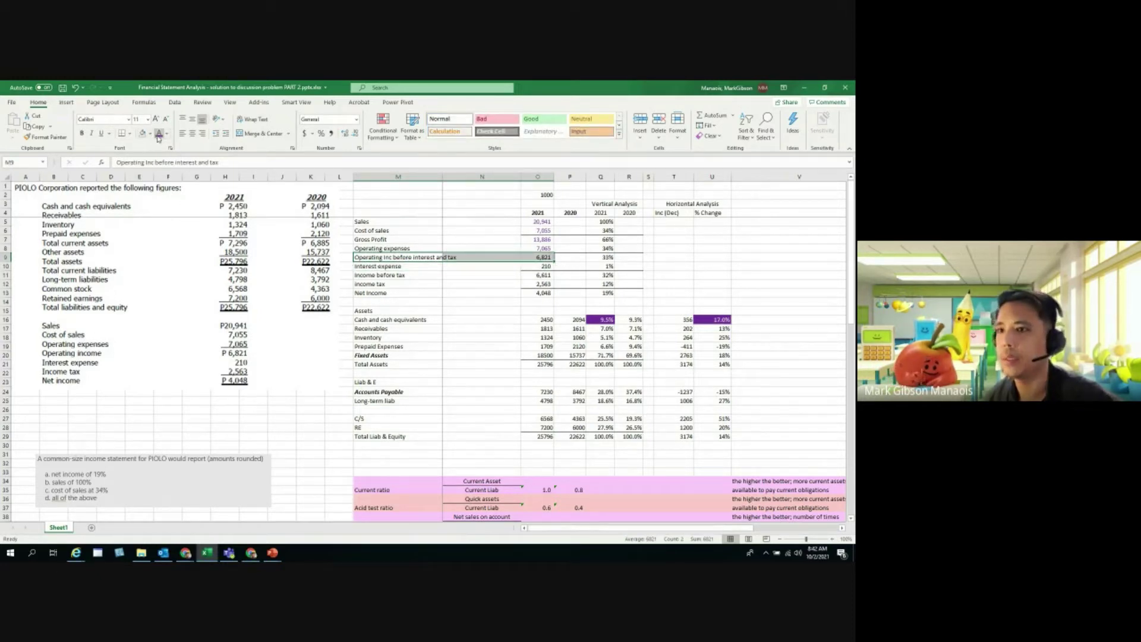
# Append "(EBIT)" to the operating income before interest and tax label in M9.
pyautogui.click(399, 253)
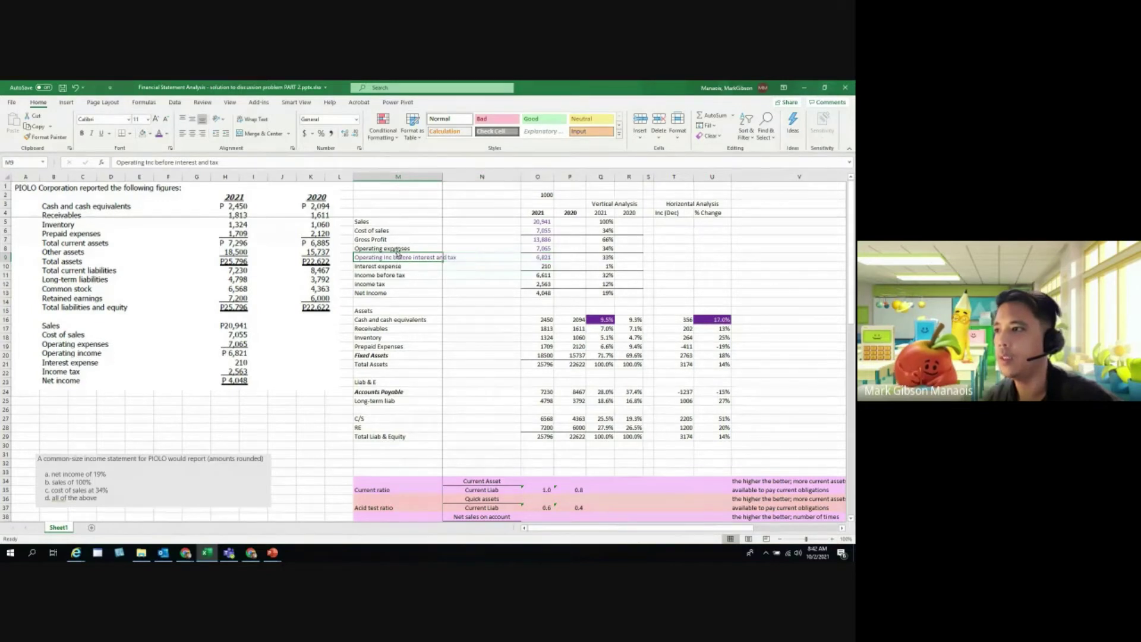
pyautogui.click(241, 158)
pyautogui.write('(EBIT)')
pyautogui.press('Return')
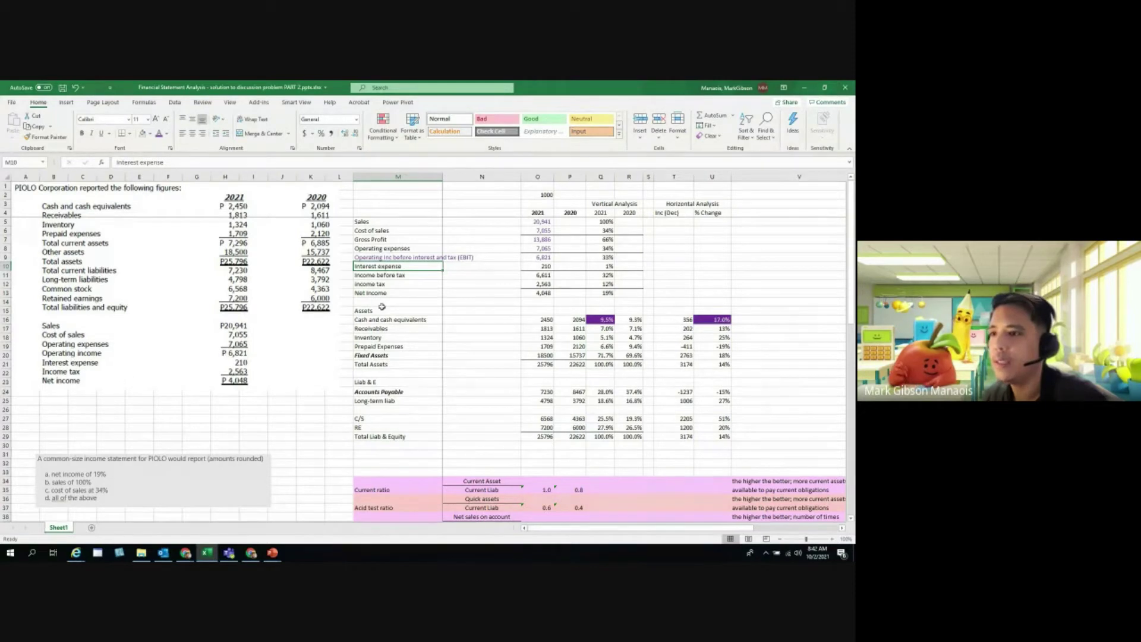
# Colour the interest expense, income before tax and net income rows and the 2021 income tax figure purple.
pyautogui.moveTo(542, 266); pyautogui.dragTo(392, 266)
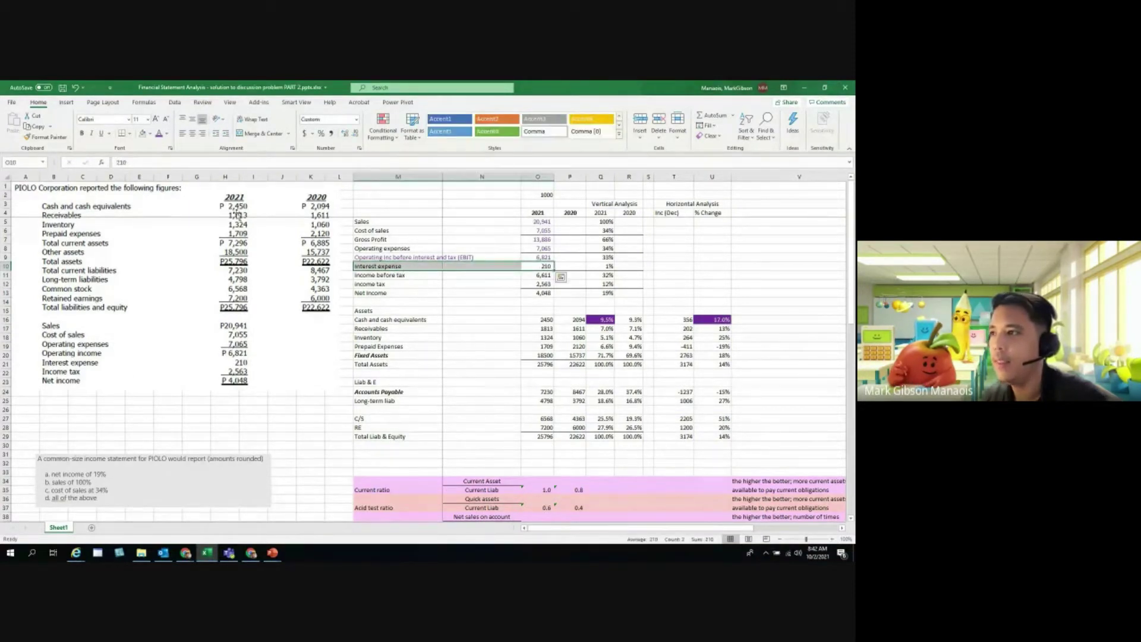
pyautogui.click(159, 133)
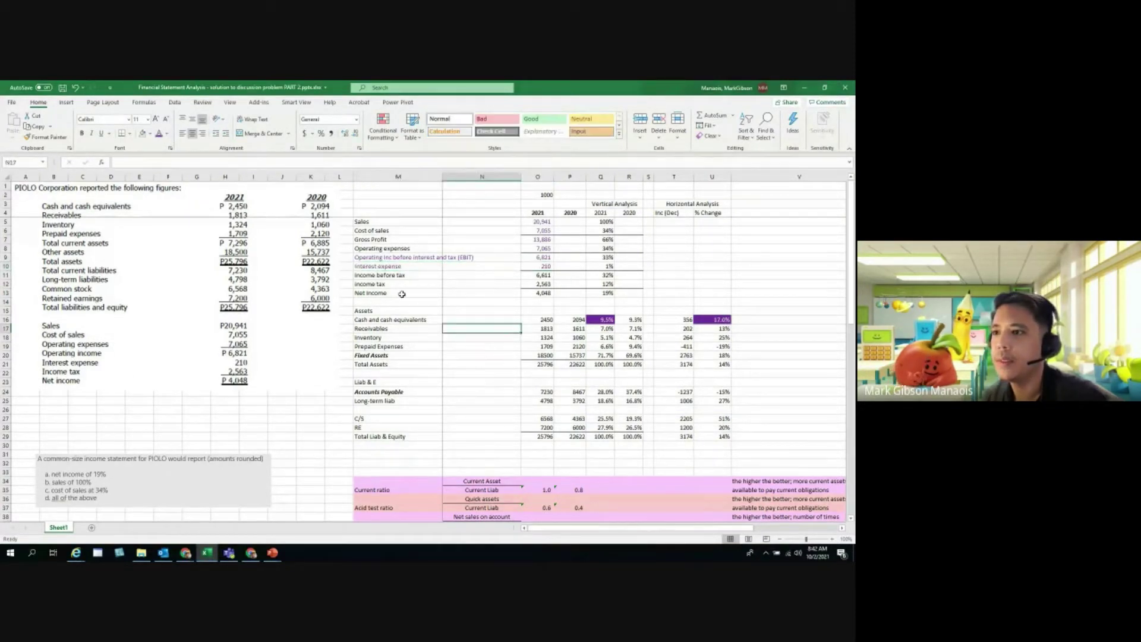
pyautogui.moveTo(375, 276); pyautogui.dragTo(535, 276)
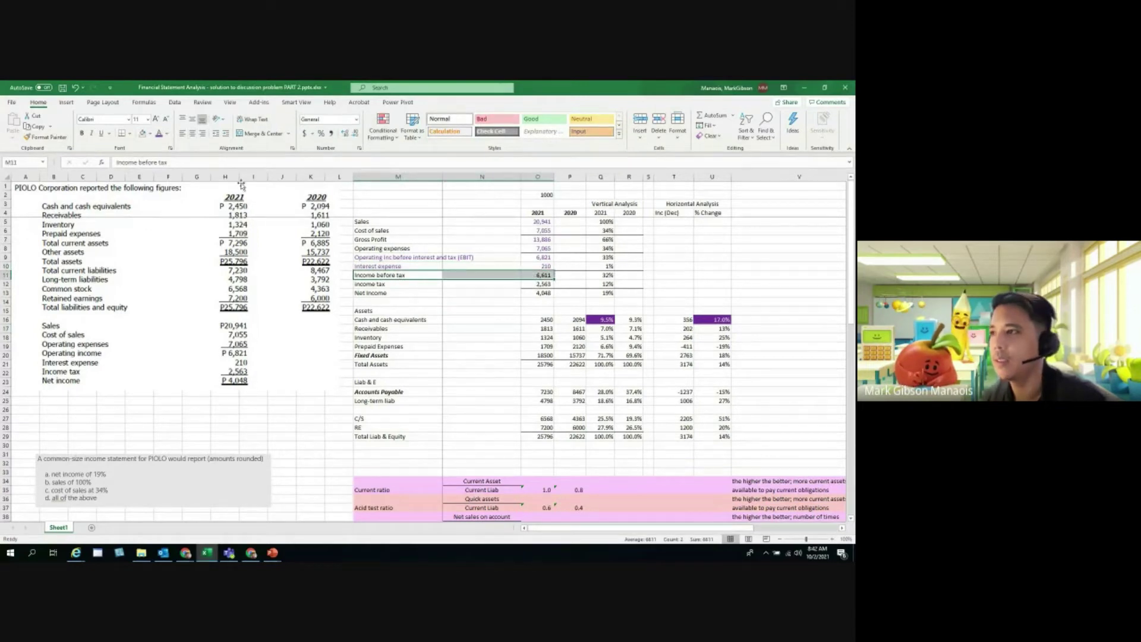
pyautogui.click(526, 300)
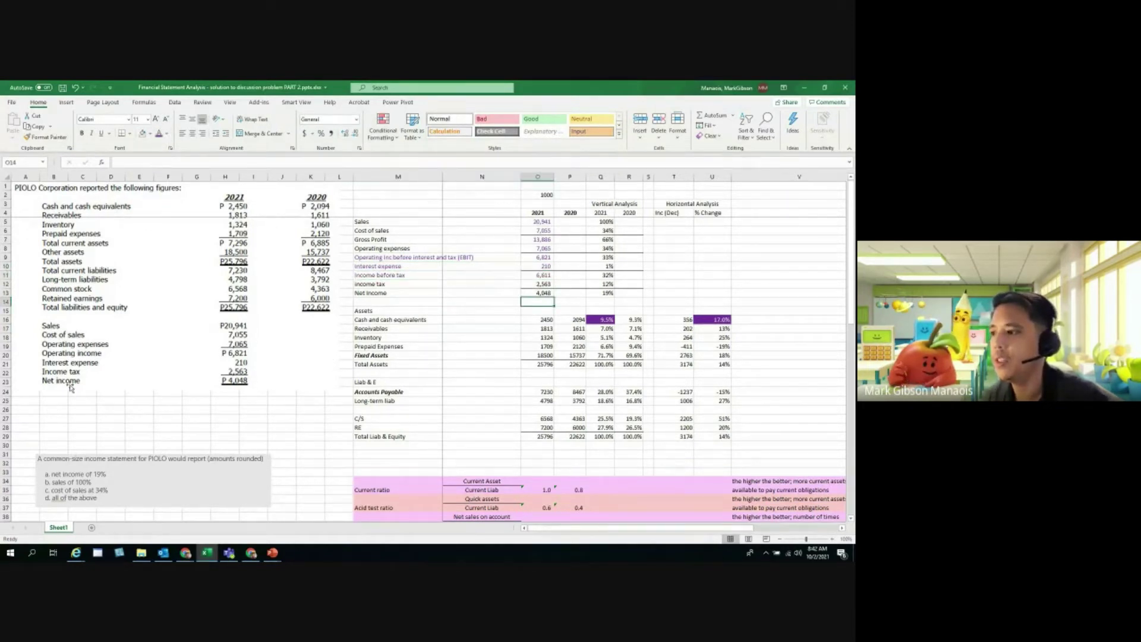
pyautogui.click(539, 284)
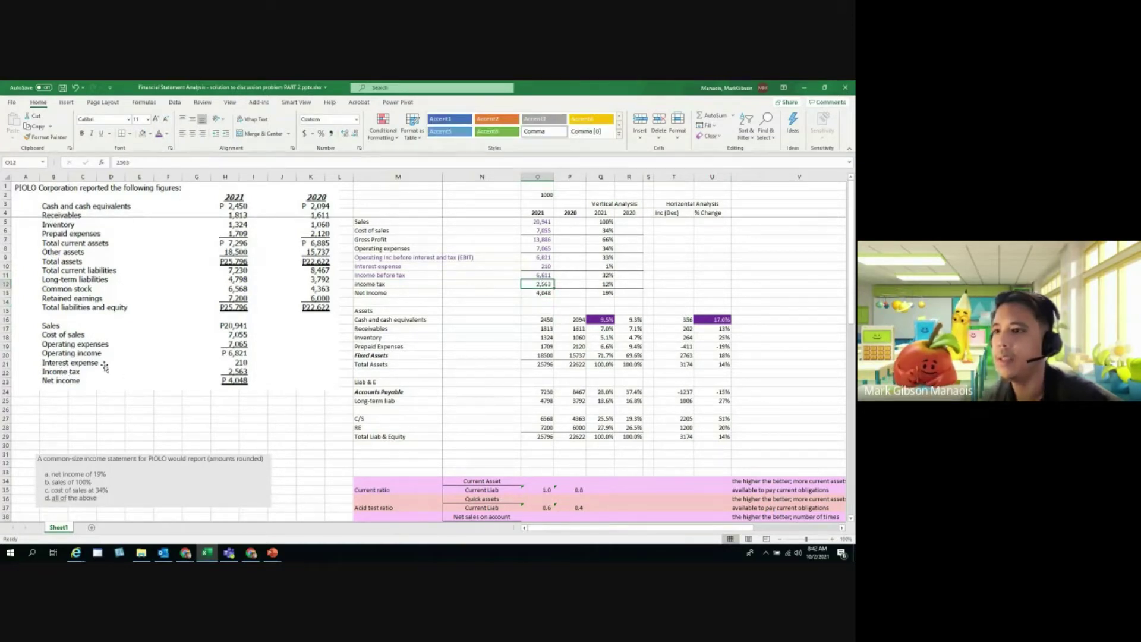
pyautogui.moveTo(389, 293); pyautogui.dragTo(525, 293)
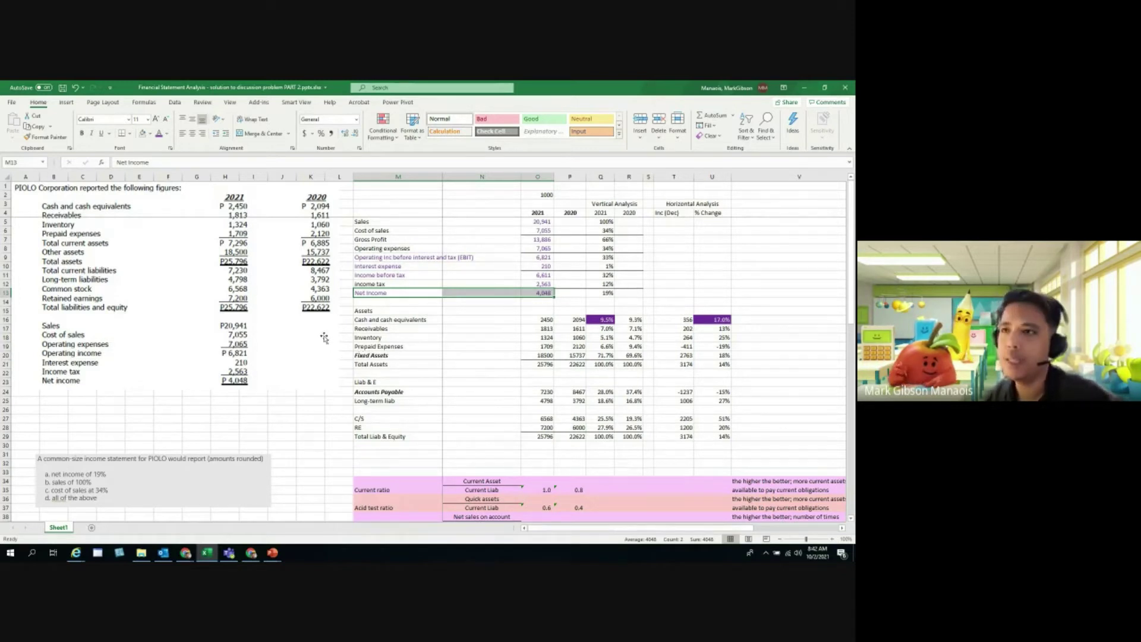
# Format the 2021 and 2020 balance sheet figures (O16:P30) with comma separators and no decimals.
pyautogui.click(366, 310)
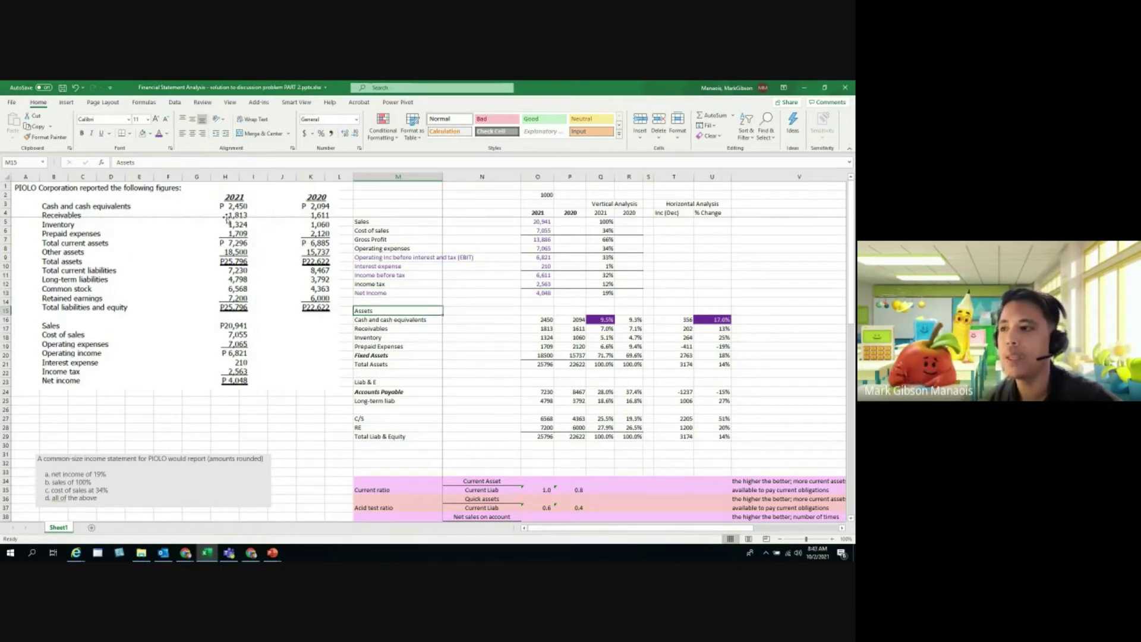
pyautogui.click(559, 321)
pyautogui.moveTo(544, 321); pyautogui.dragTo(588, 452)
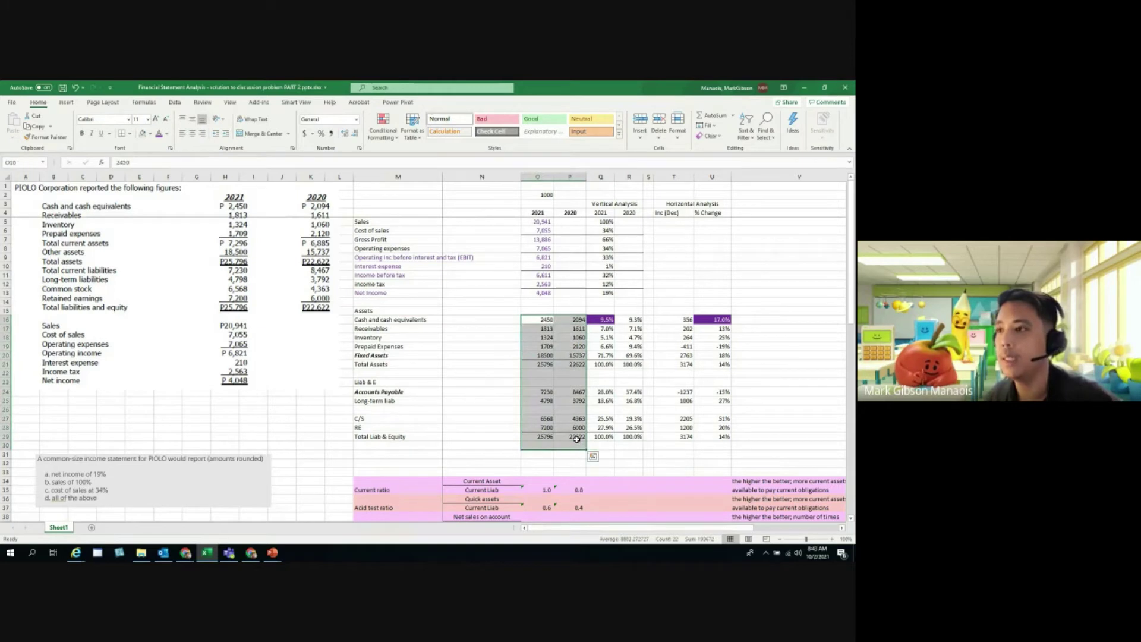
pyautogui.click(331, 133)
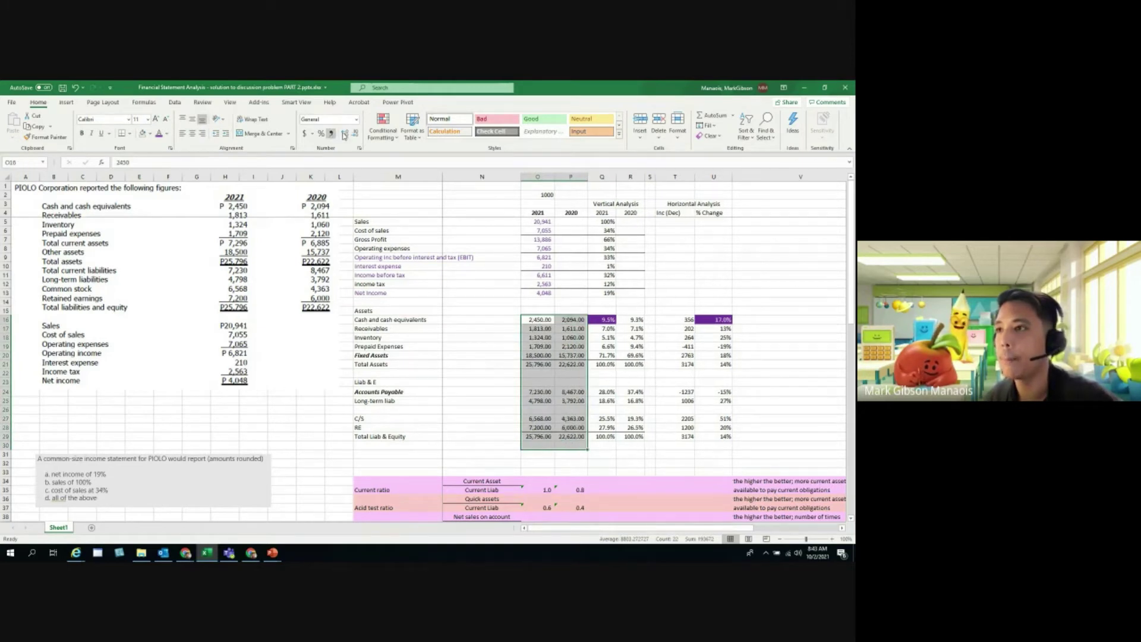
pyautogui.click(538, 392)
# Colour the 2021 and 2020 figures for cash, receivables, inventory and prepaid expenses purple.
pyautogui.moveTo(542, 319); pyautogui.dragTo(574, 320)
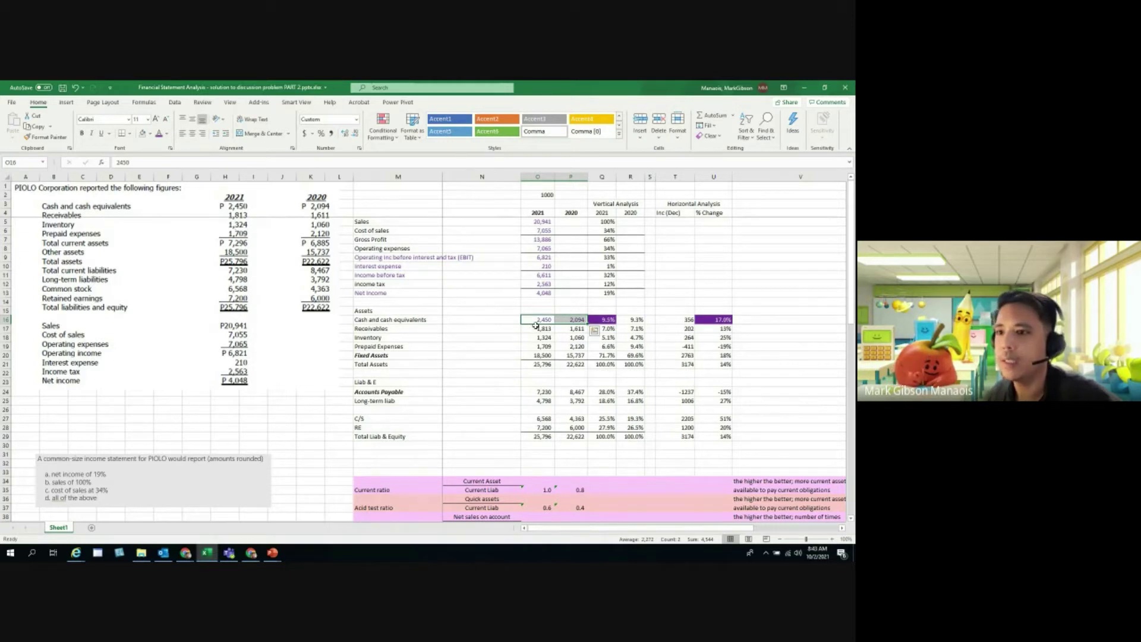
pyautogui.moveTo(538, 328); pyautogui.dragTo(574, 328)
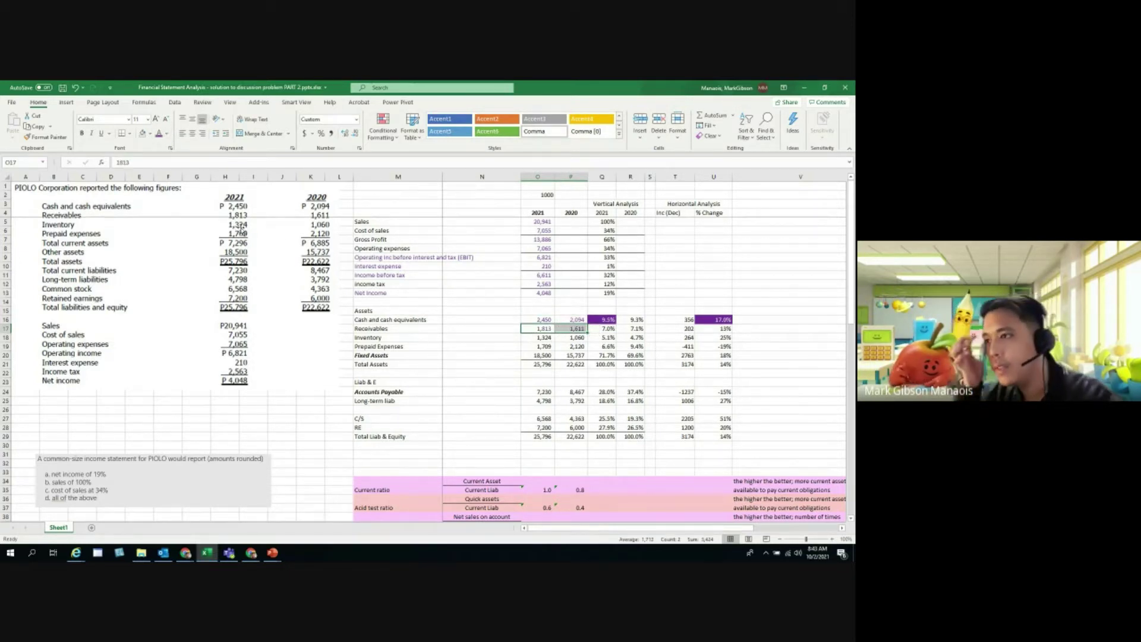
pyautogui.moveTo(538, 337); pyautogui.dragTo(570, 340)
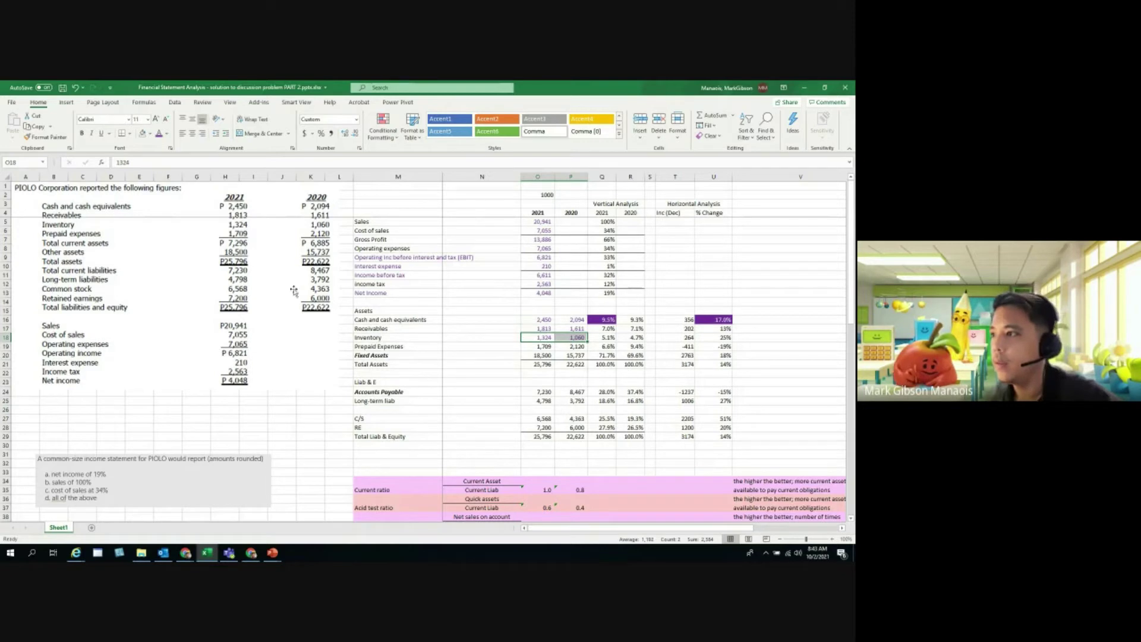
pyautogui.moveTo(540, 347); pyautogui.dragTo(572, 346)
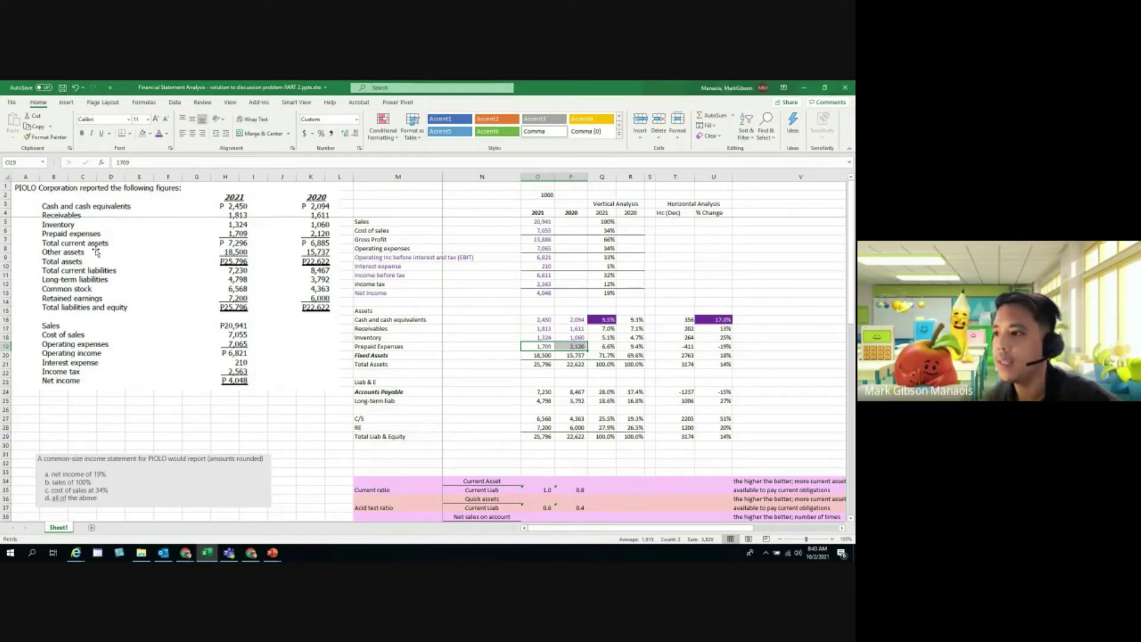
# Colour the Fixed Assets label and its two yearly figures purple, along with both Total Assets figures.
pyautogui.click(403, 356)
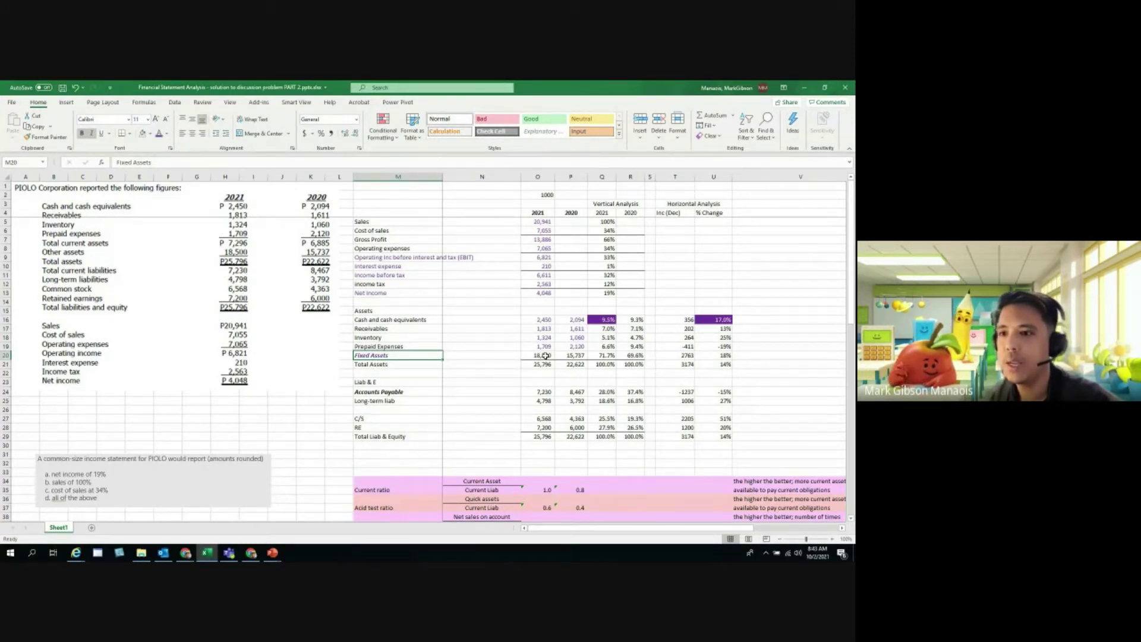
pyautogui.moveTo(546, 355); pyautogui.dragTo(573, 356)
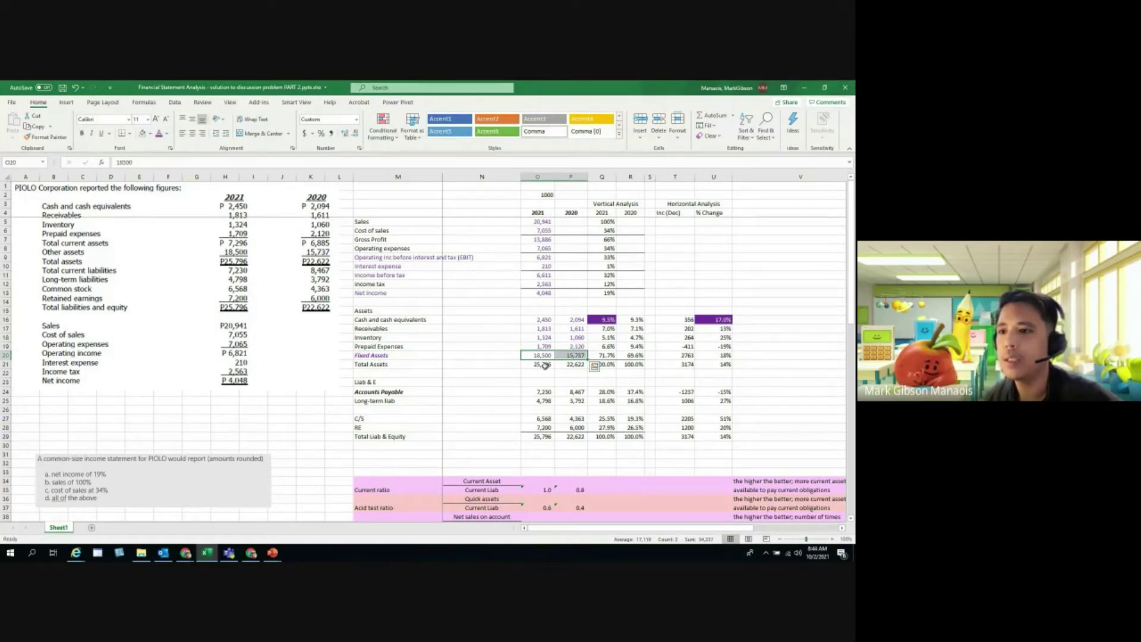
pyautogui.click(563, 381)
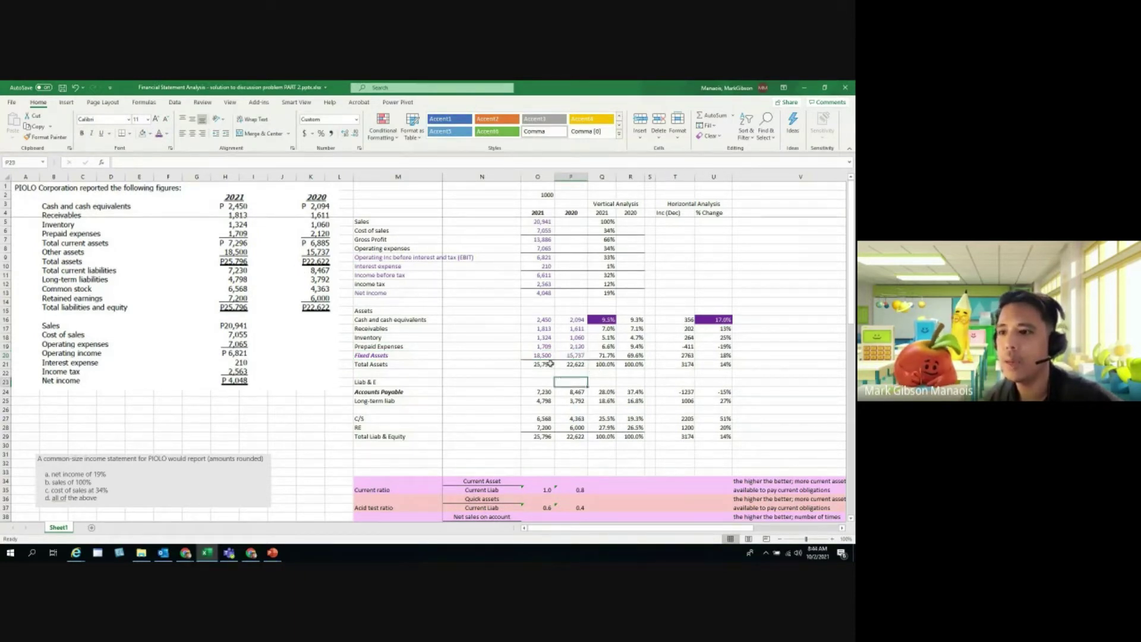
pyautogui.click(545, 363)
pyautogui.click(574, 365)
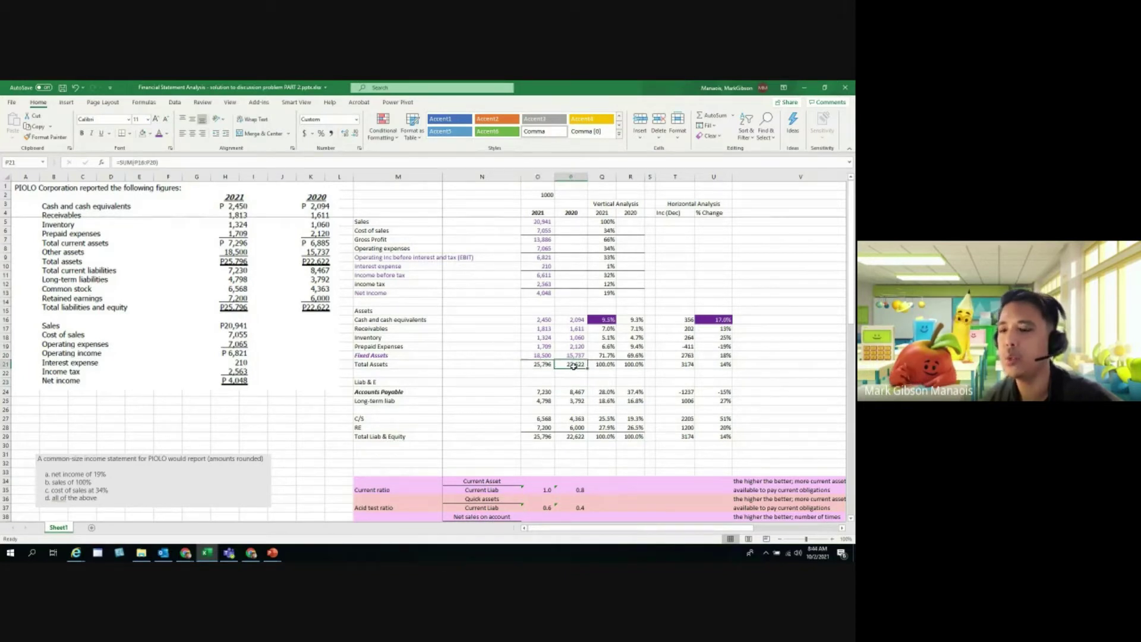
pyautogui.moveTo(547, 369); pyautogui.dragTo(563, 367)
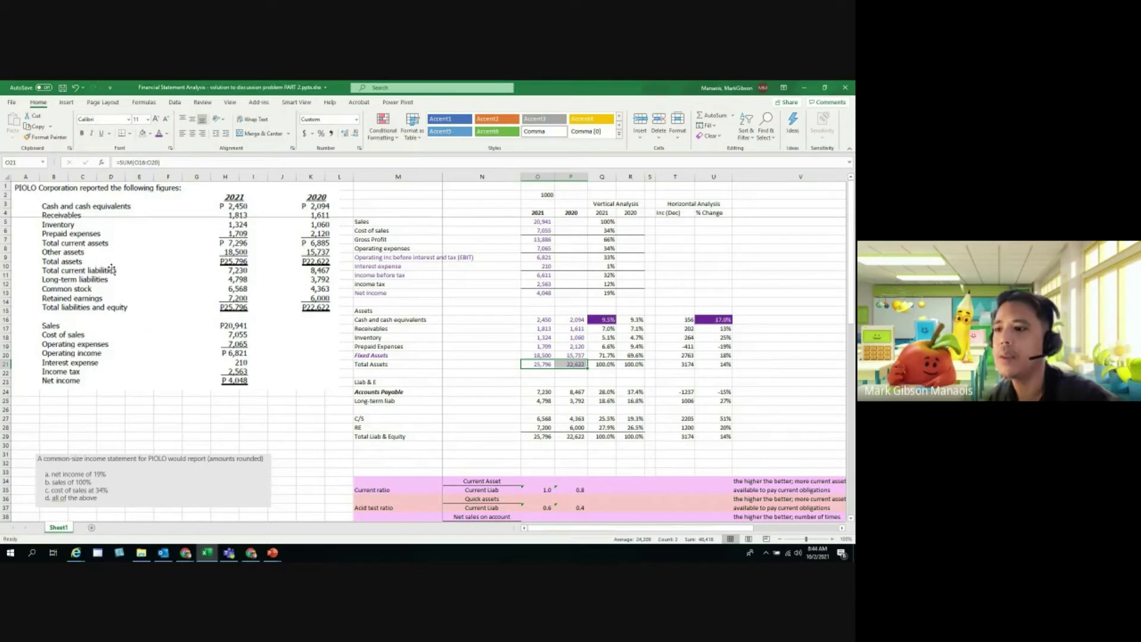
# Colour the Accounts Payable label and its 2021 and 2020 figures purple.
pyautogui.click(385, 393)
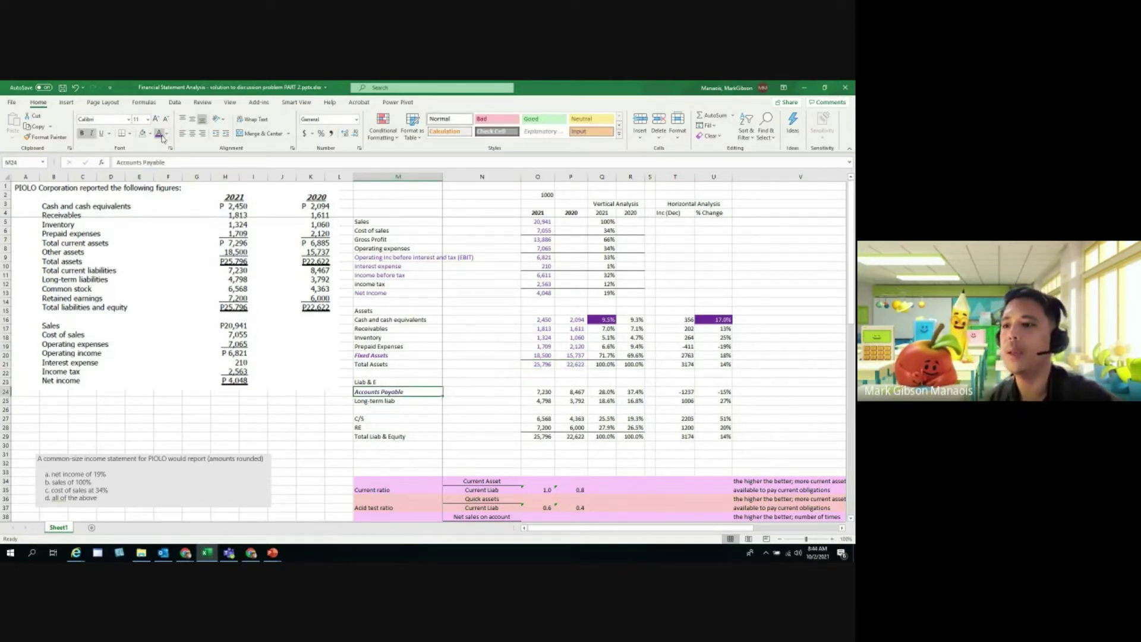
pyautogui.click(550, 394)
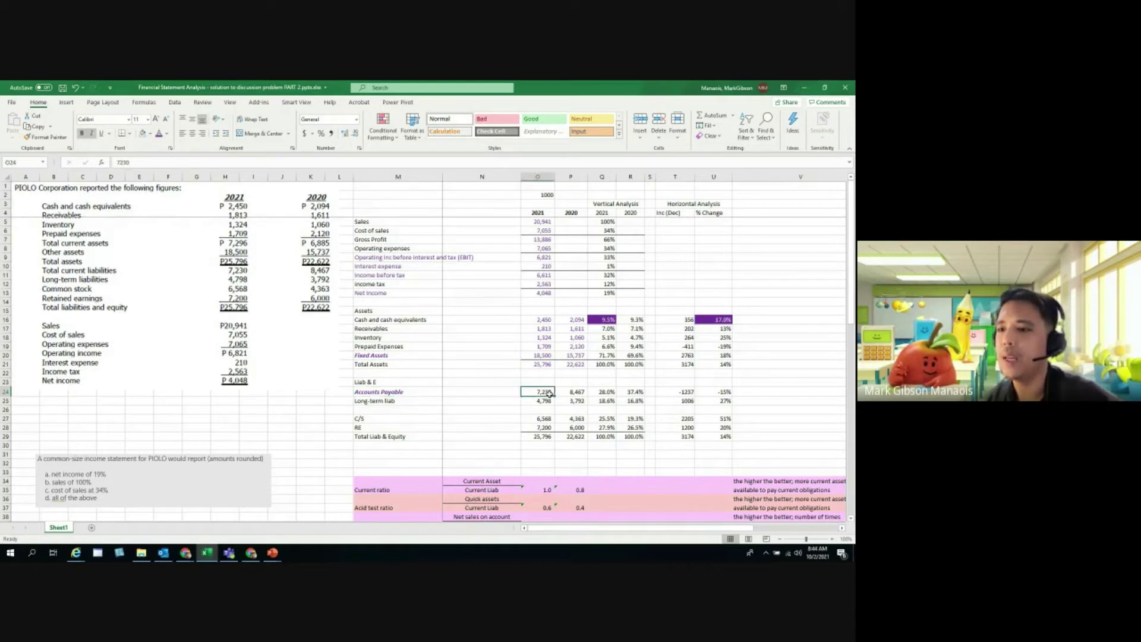
pyautogui.moveTo(544, 393); pyautogui.dragTo(561, 393)
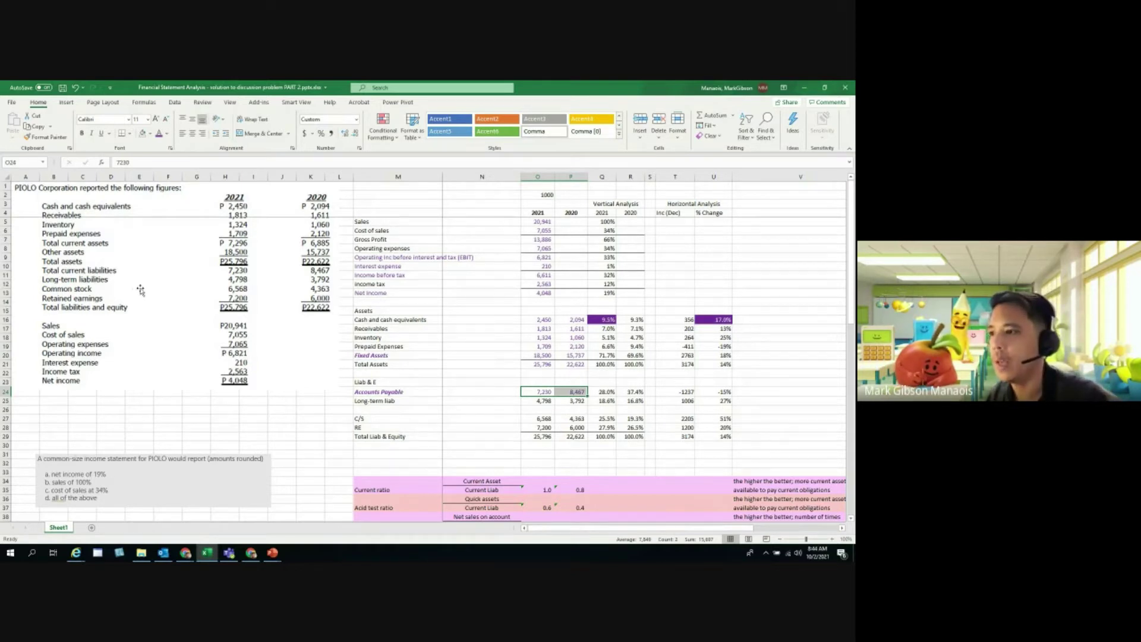
# Rename the long-term liability label to "Long-term liabilities" and colour its 2021 and 2020 figures purple.
pyautogui.click(402, 402)
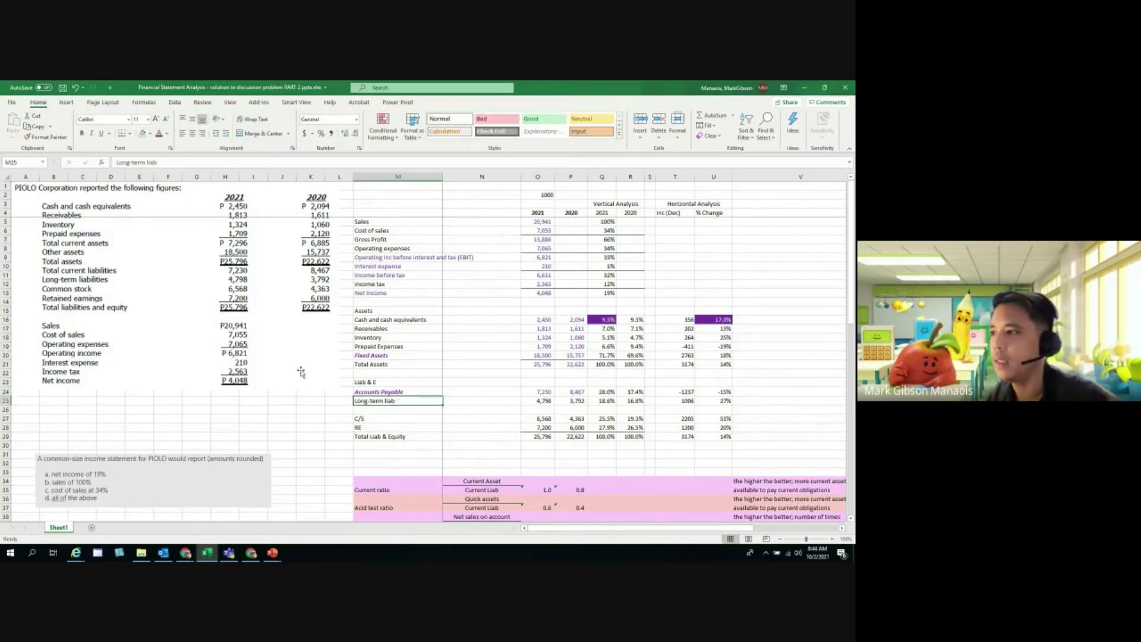
pyautogui.click(166, 163)
pyautogui.write('ilities')
pyautogui.press('Return')
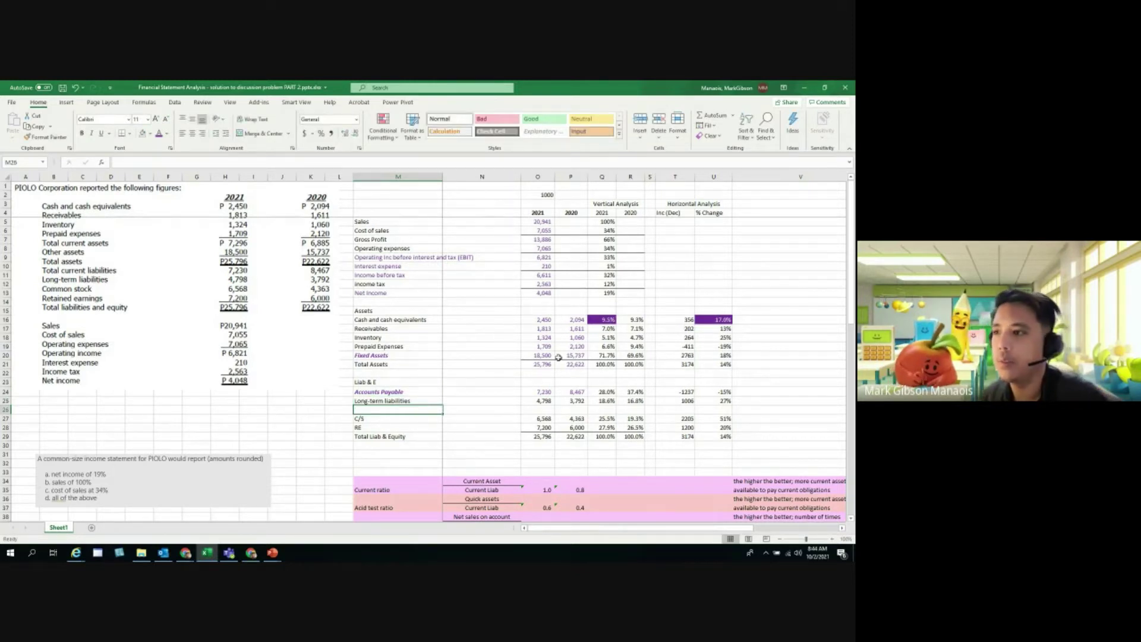
pyautogui.click(548, 400)
pyautogui.moveTo(548, 401); pyautogui.dragTo(572, 400)
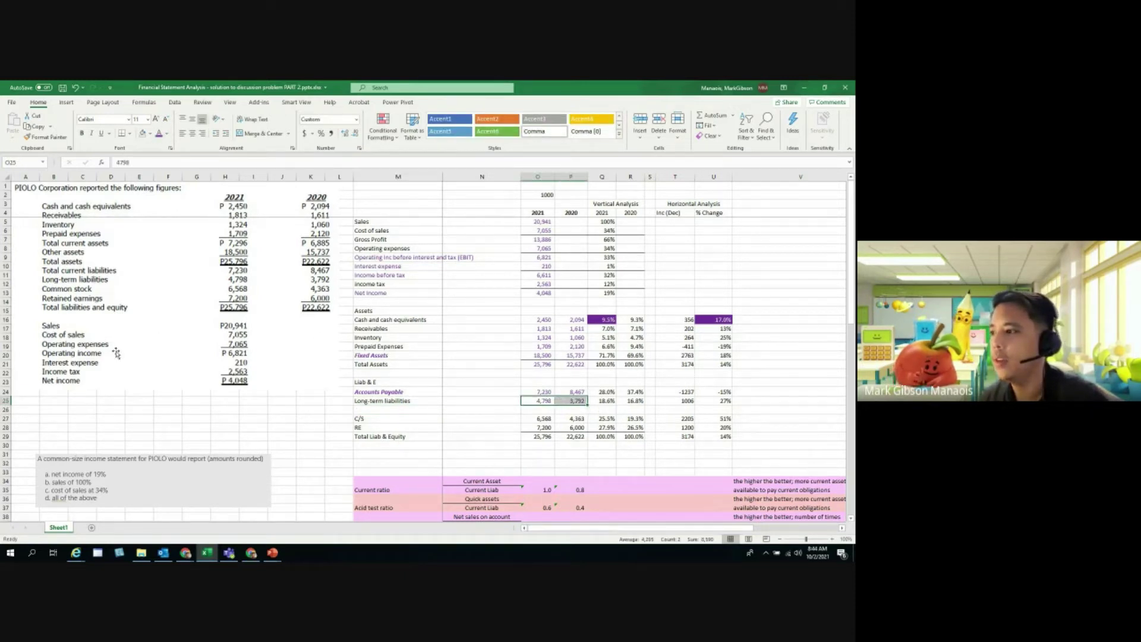
# Rename the C/S label to "Common Stock" and the RE label to "Retained Earnings".
pyautogui.click(384, 416)
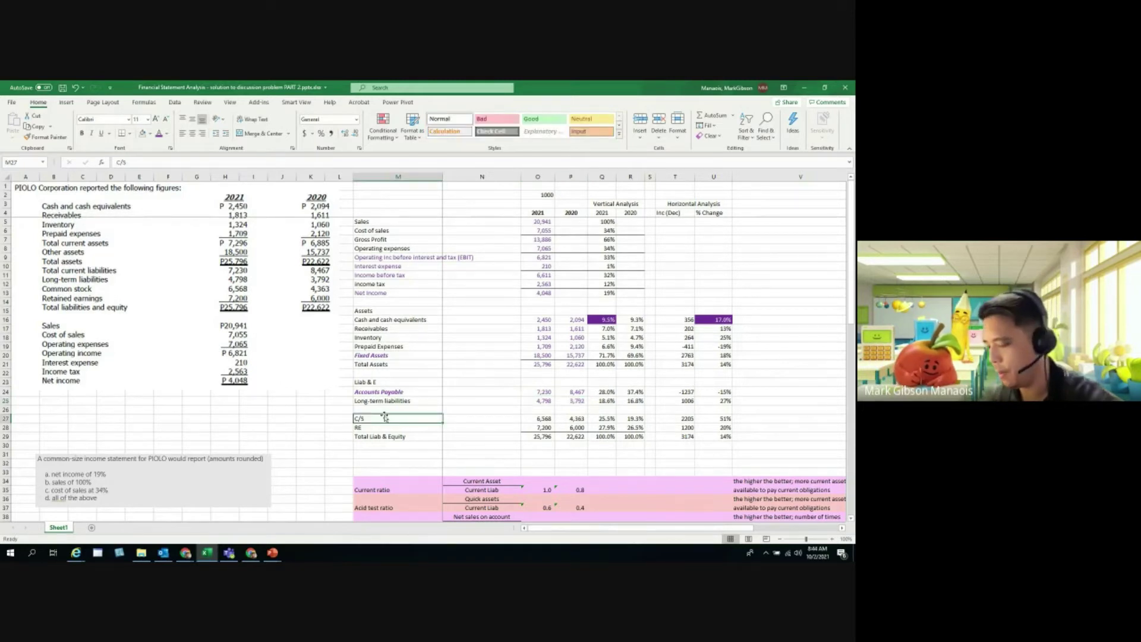
pyautogui.write('Common Stock')
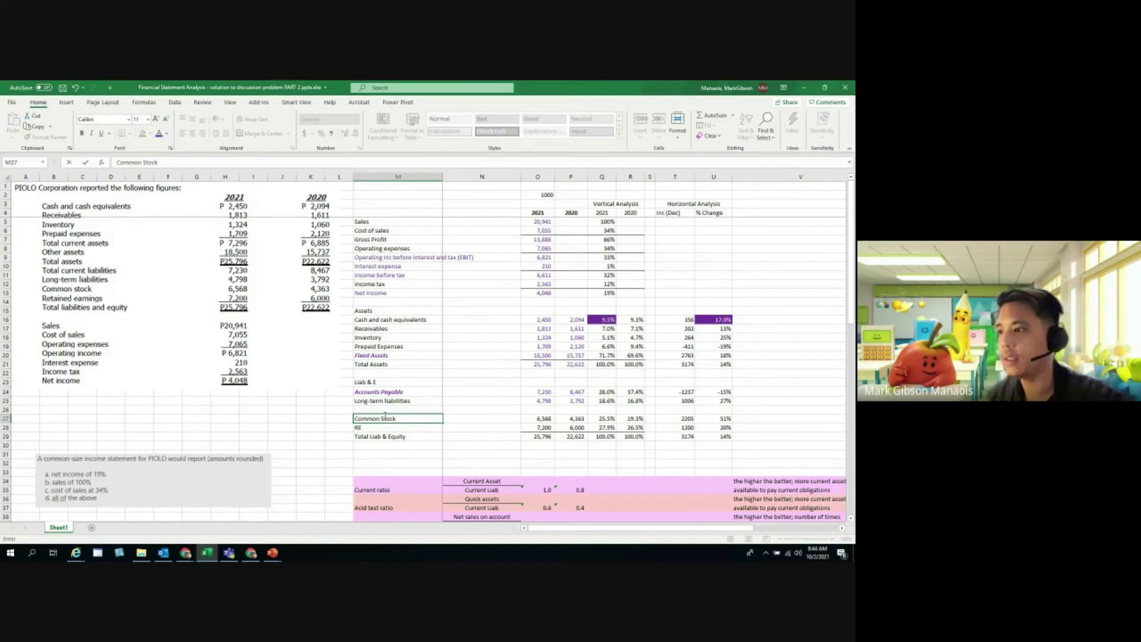
pyautogui.press('Return')
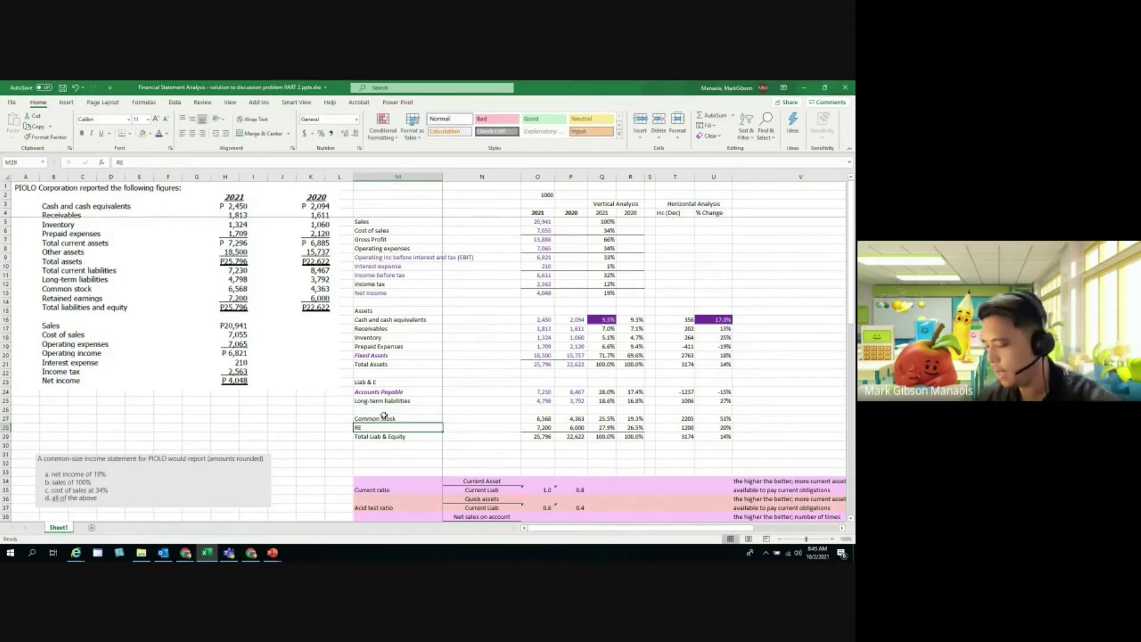
pyautogui.write('Retained EW')
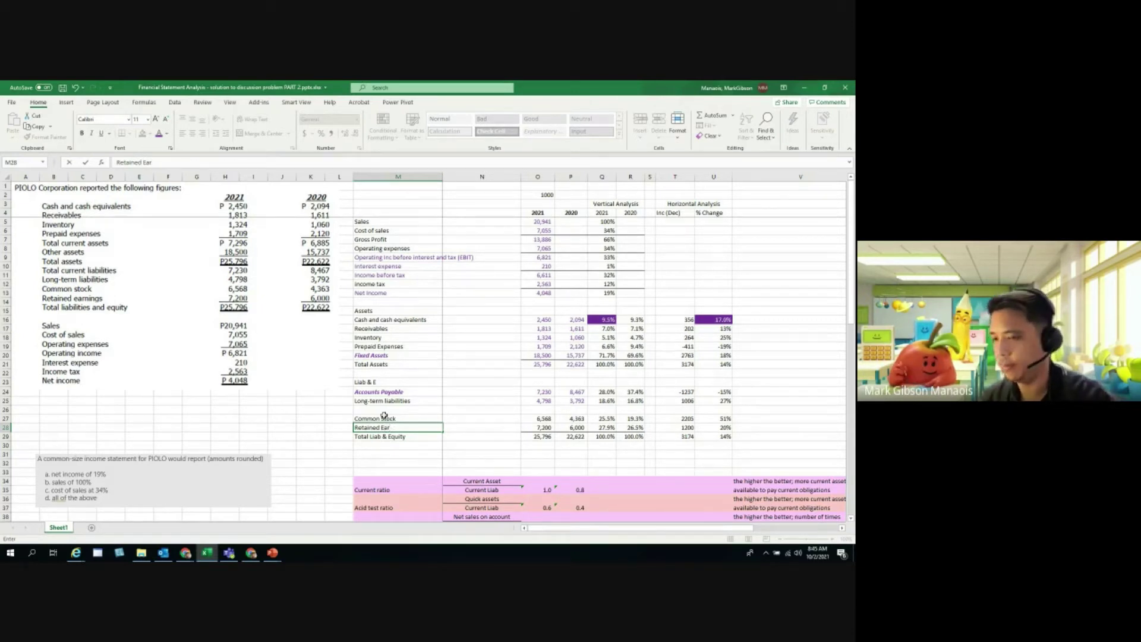
pyautogui.write('s')
pyautogui.press('Return')
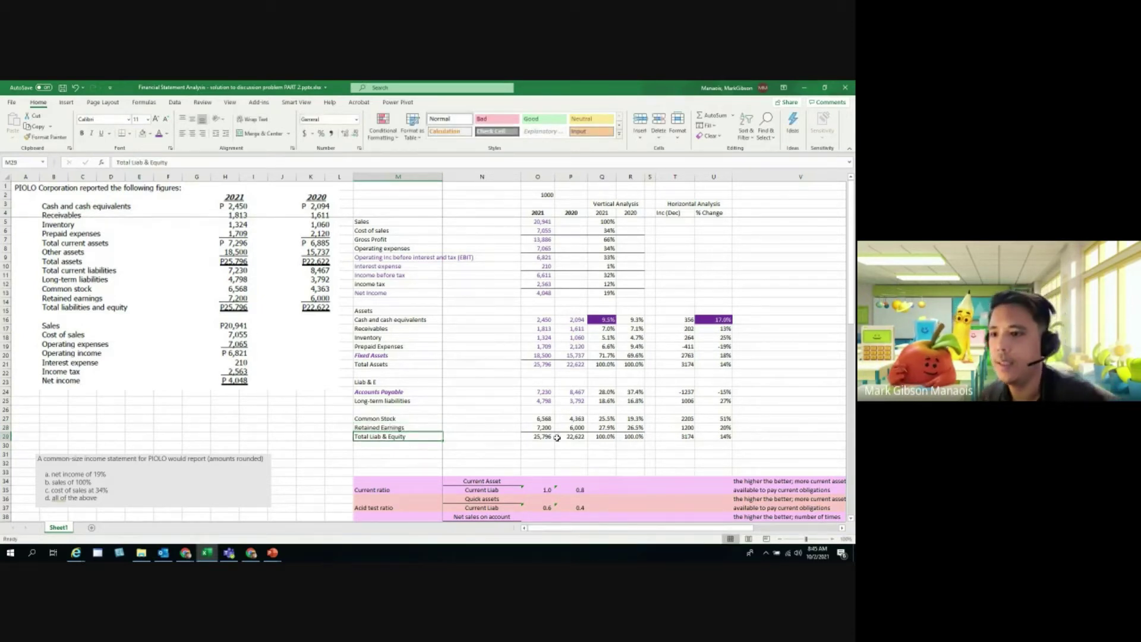
# Colour the 2021 and 2020 figures for common stock and retained earnings purple.
pyautogui.click(546, 419)
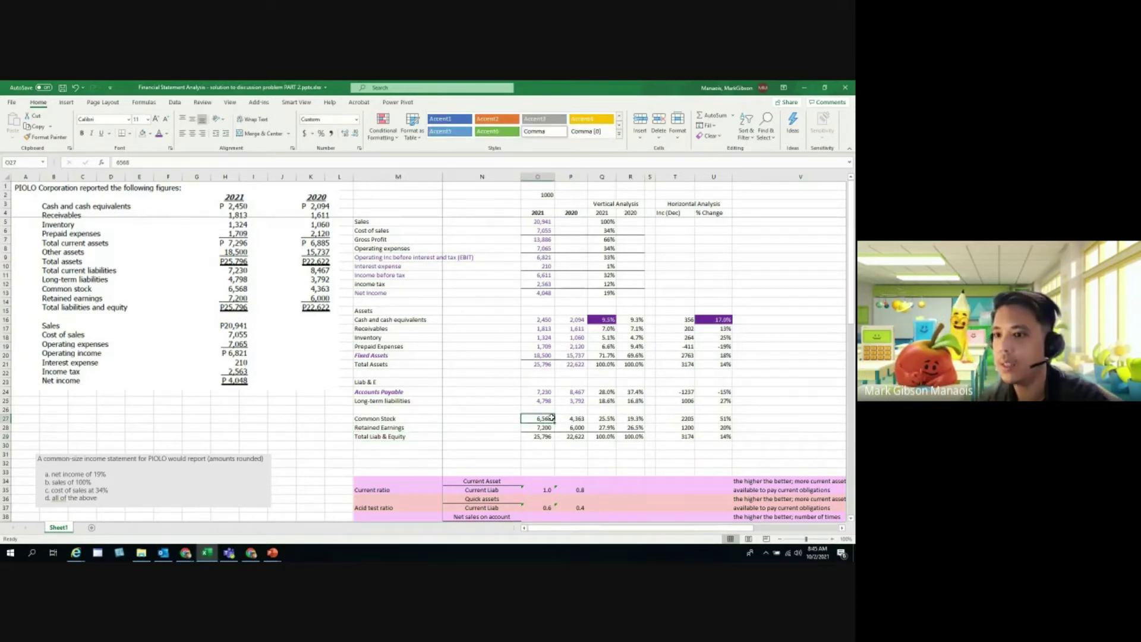
pyautogui.moveTo(549, 419); pyautogui.dragTo(575, 420)
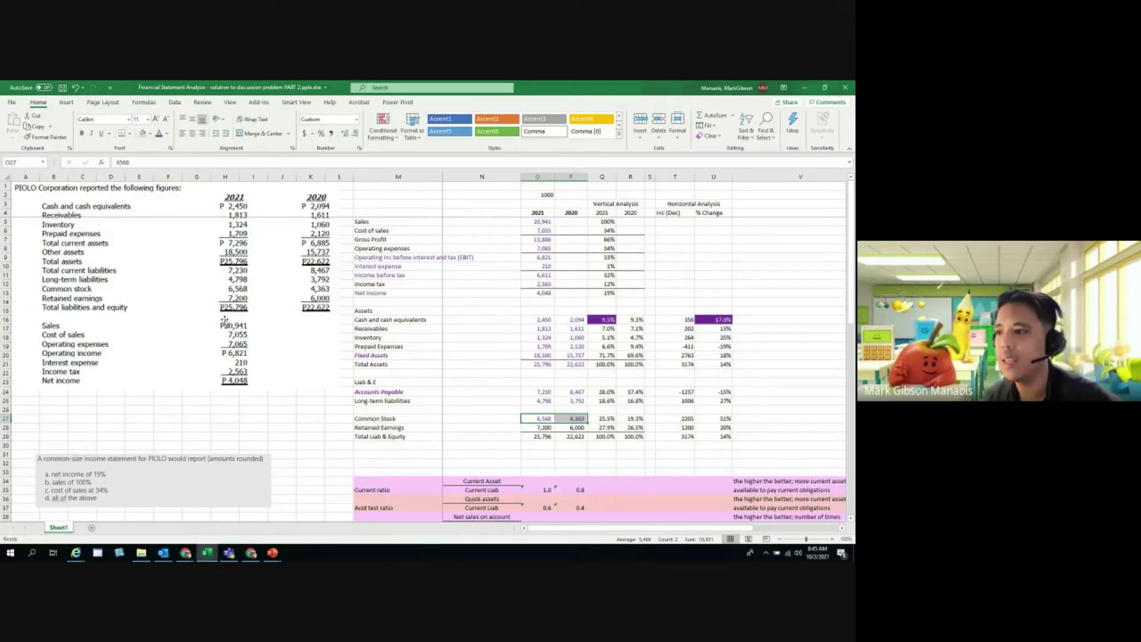
pyautogui.moveTo(540, 427); pyautogui.dragTo(573, 428)
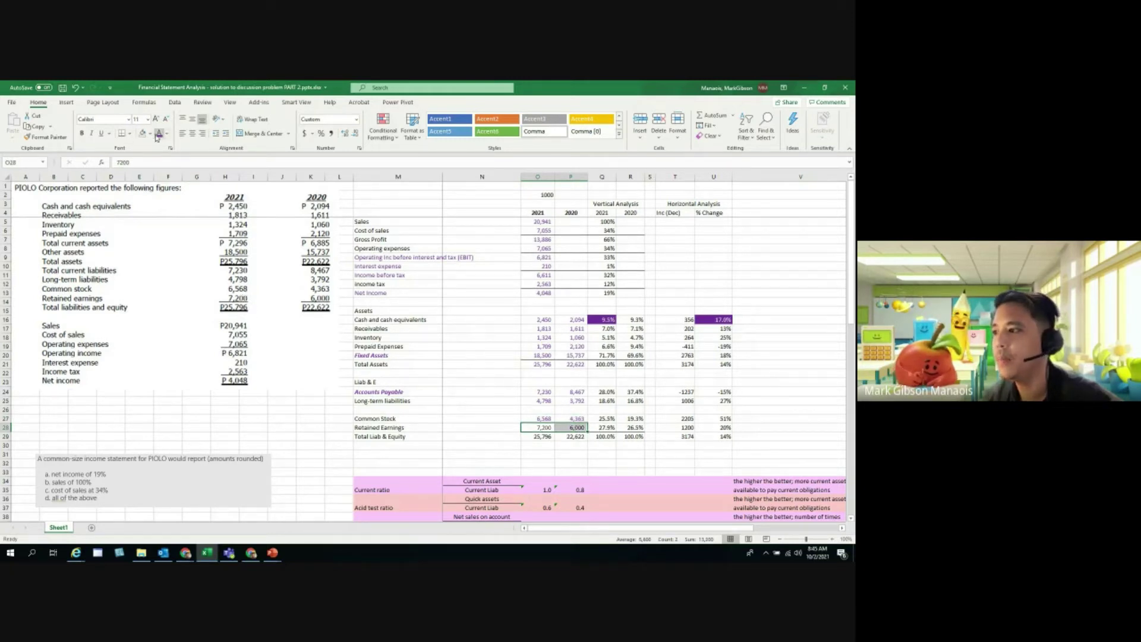
# Change the balance sheet's closing total label in M29 to "Total Liabilities and Equity".
pyautogui.click(380, 437)
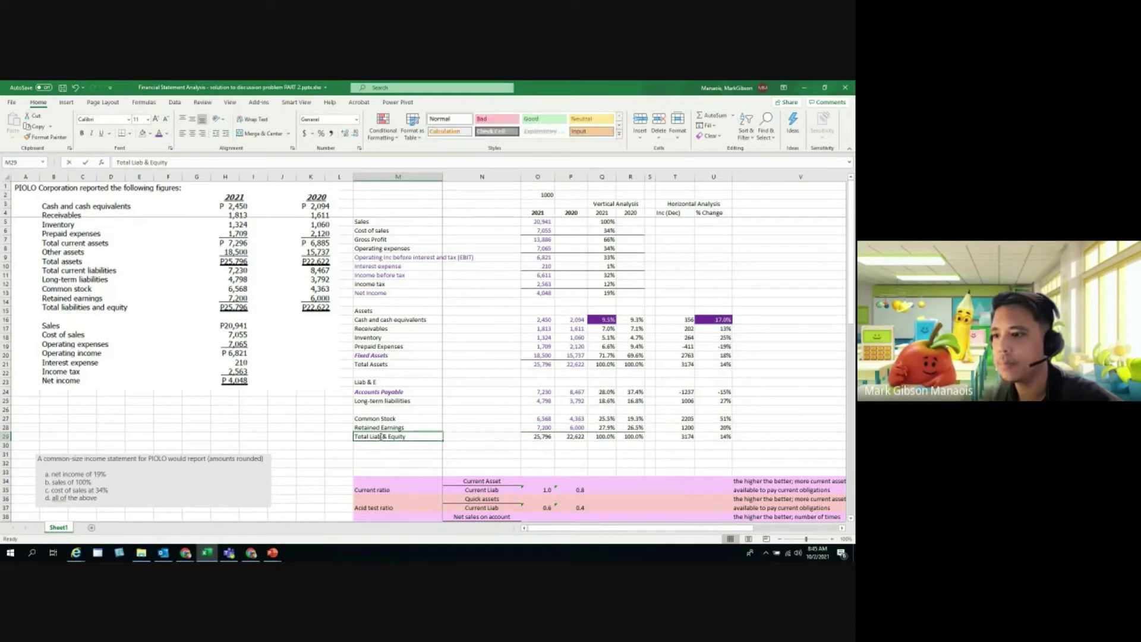
pyautogui.doubleClick(381, 437)
pyautogui.write('ilities')
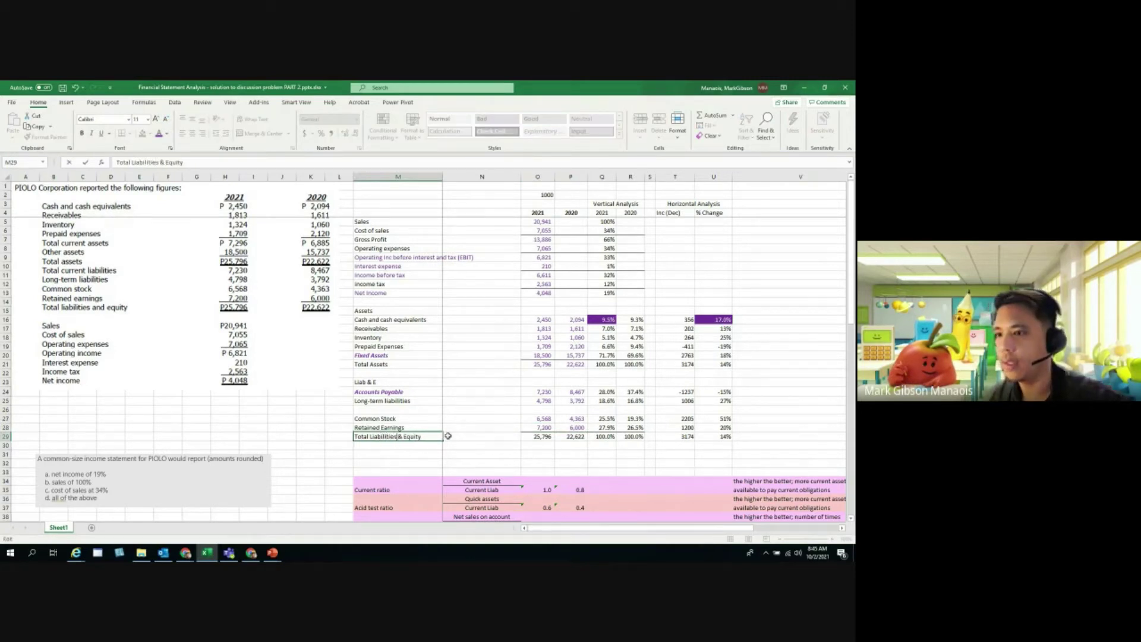
pyautogui.press('Delete')
pyautogui.write('and')
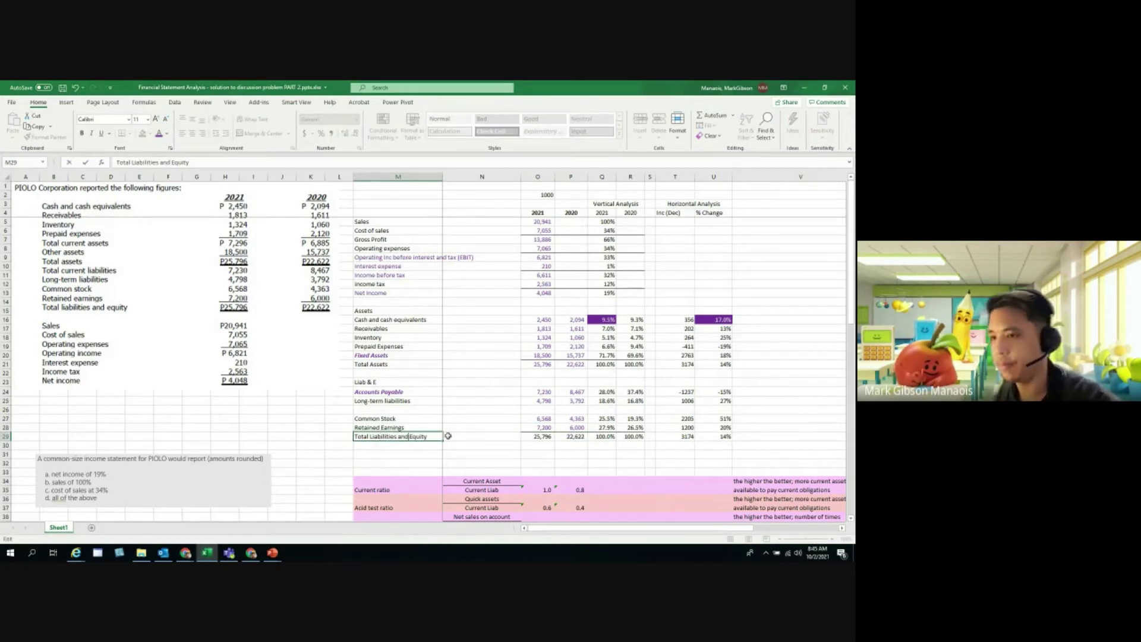
pyautogui.press('Return')
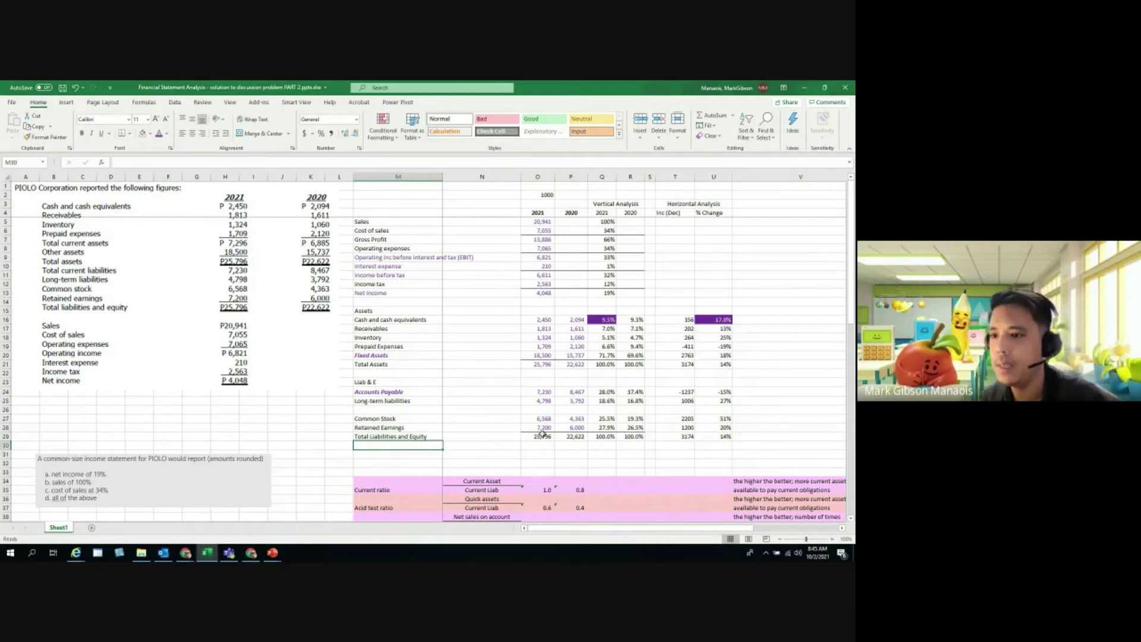
# Colour the 2021 and 2020 totals for liabilities and equity purple.
pyautogui.click(542, 436)
pyautogui.moveTo(542, 434); pyautogui.dragTo(573, 436)
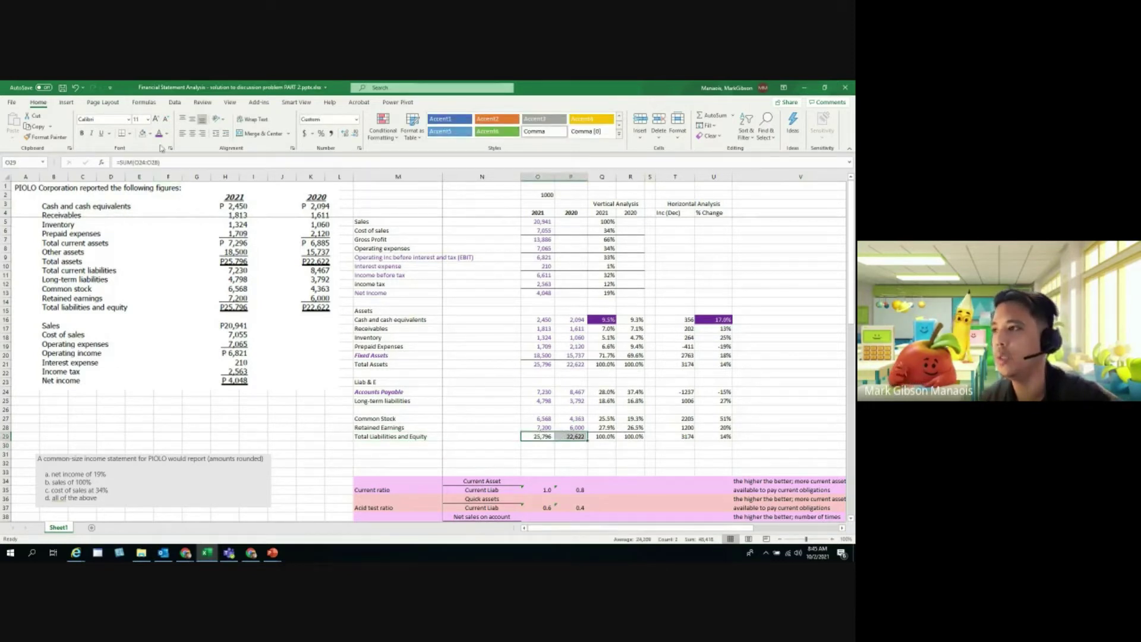
pyautogui.click(630, 472)
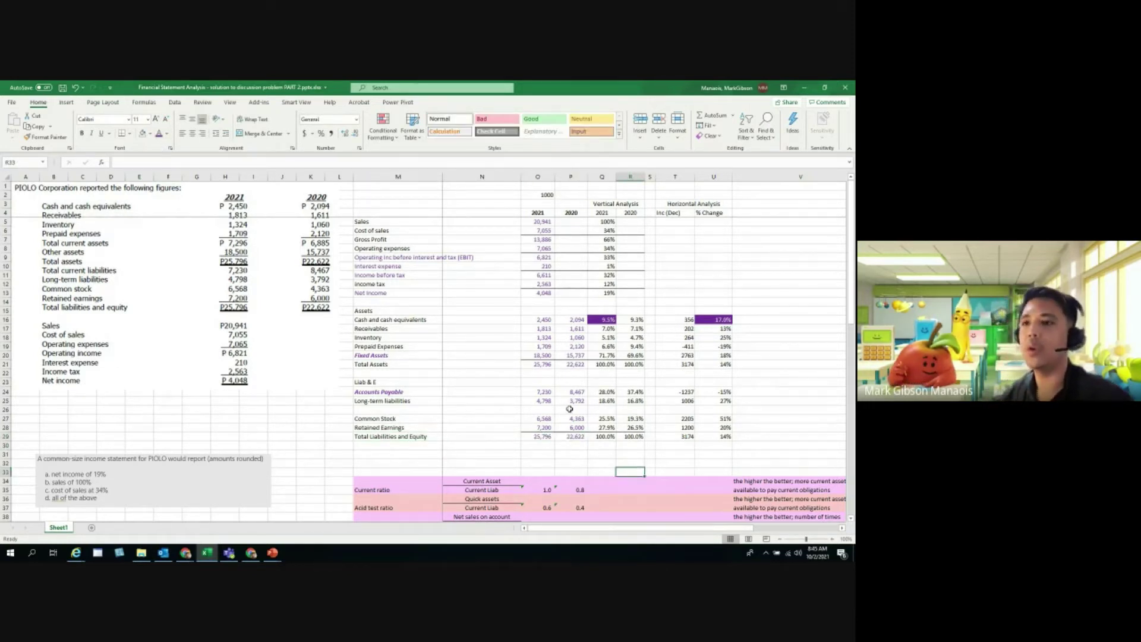
# Hide column N between the account labels and the yearly figures.
pyautogui.moveTo(536, 213); pyautogui.dragTo(574, 437)
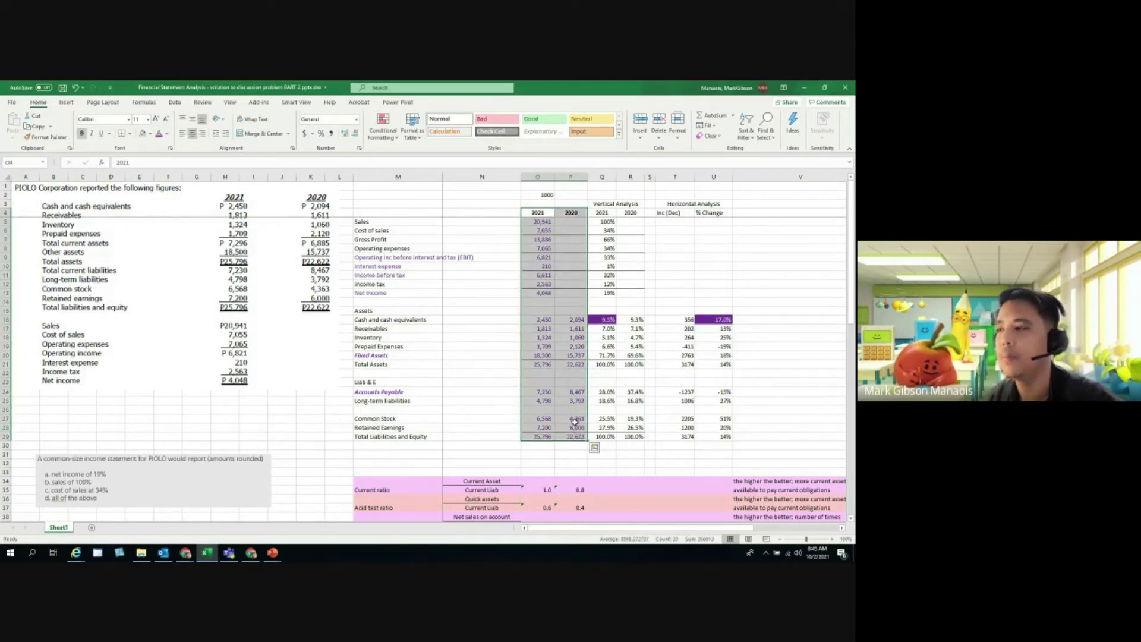
pyautogui.click(482, 177)
pyautogui.rightClick(485, 178)
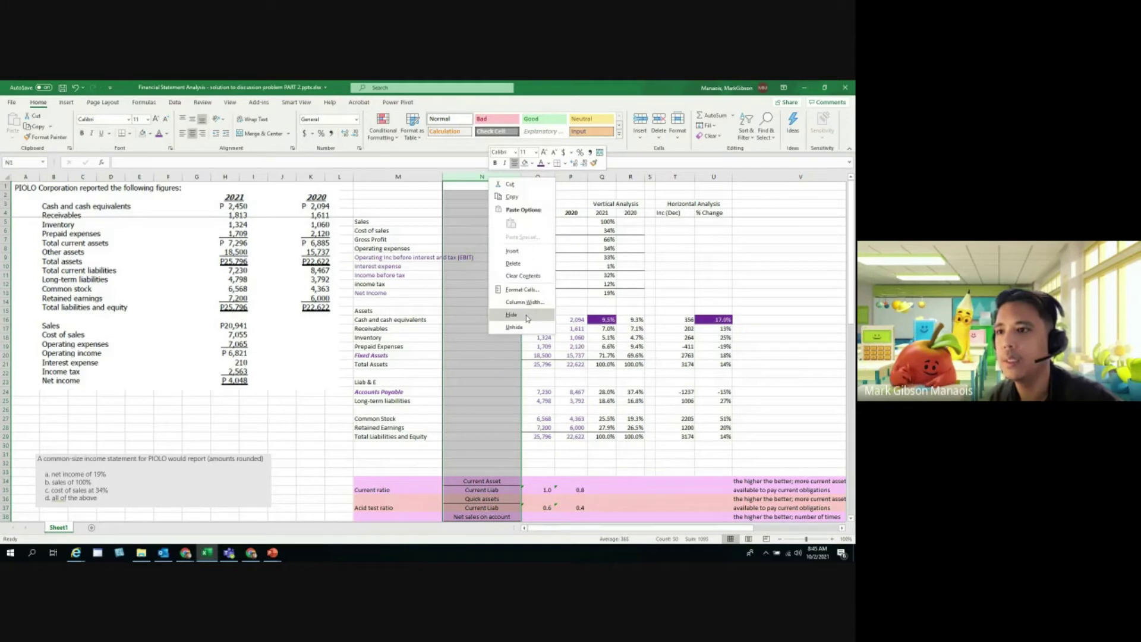
pyautogui.click(541, 301)
# Fill the 2021 and 2020 figure columns (O4:P29) with light blue.
pyautogui.moveTo(439, 176); pyautogui.dragTo(537, 441)
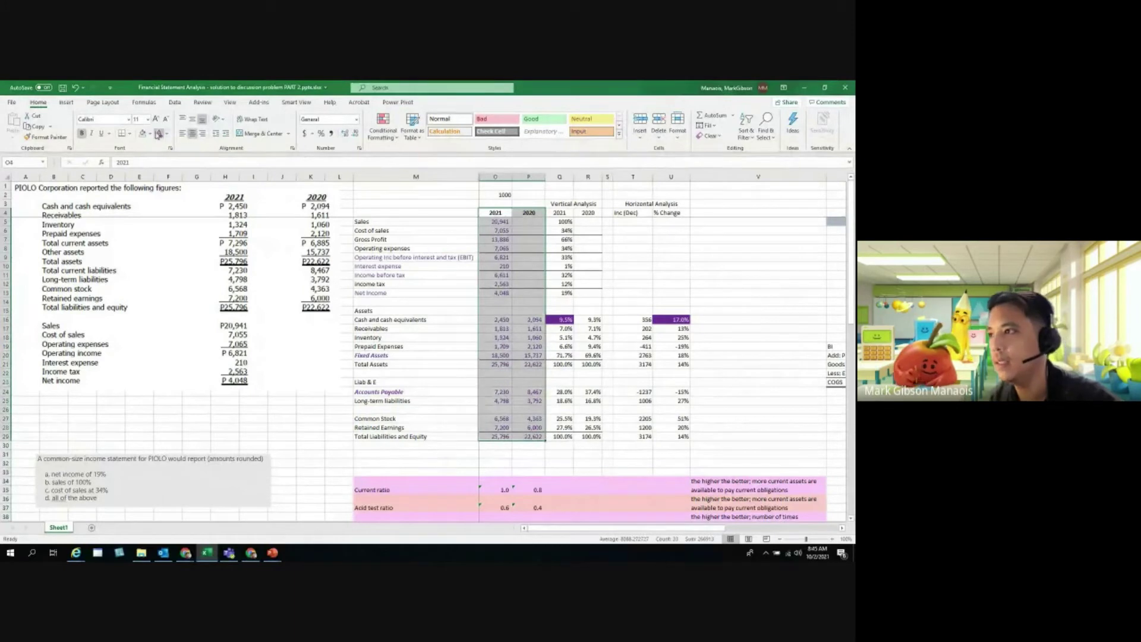
pyautogui.click(150, 134)
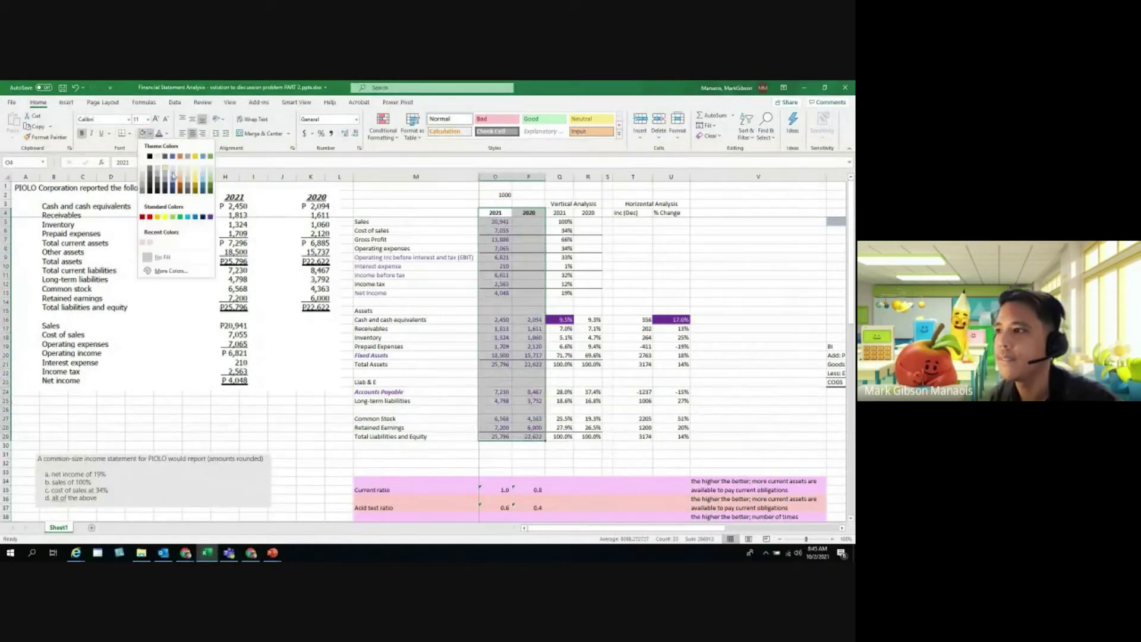
pyautogui.click(202, 180)
pyautogui.click(639, 249)
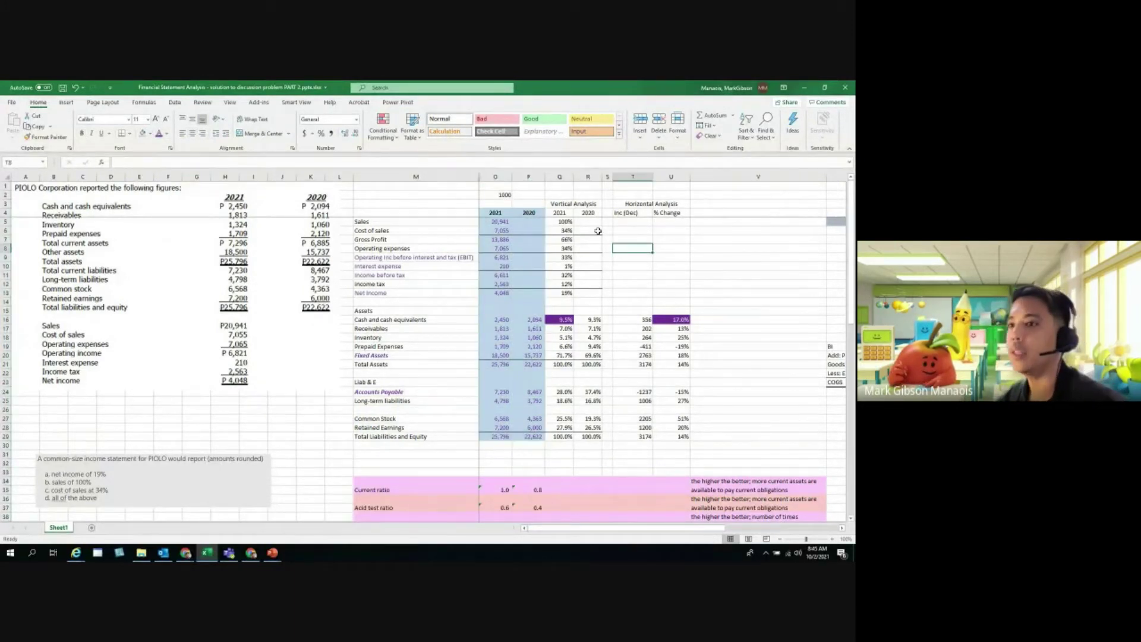
# Give the Vertical Analysis heading a purple fill and white text.
pyautogui.click(553, 204)
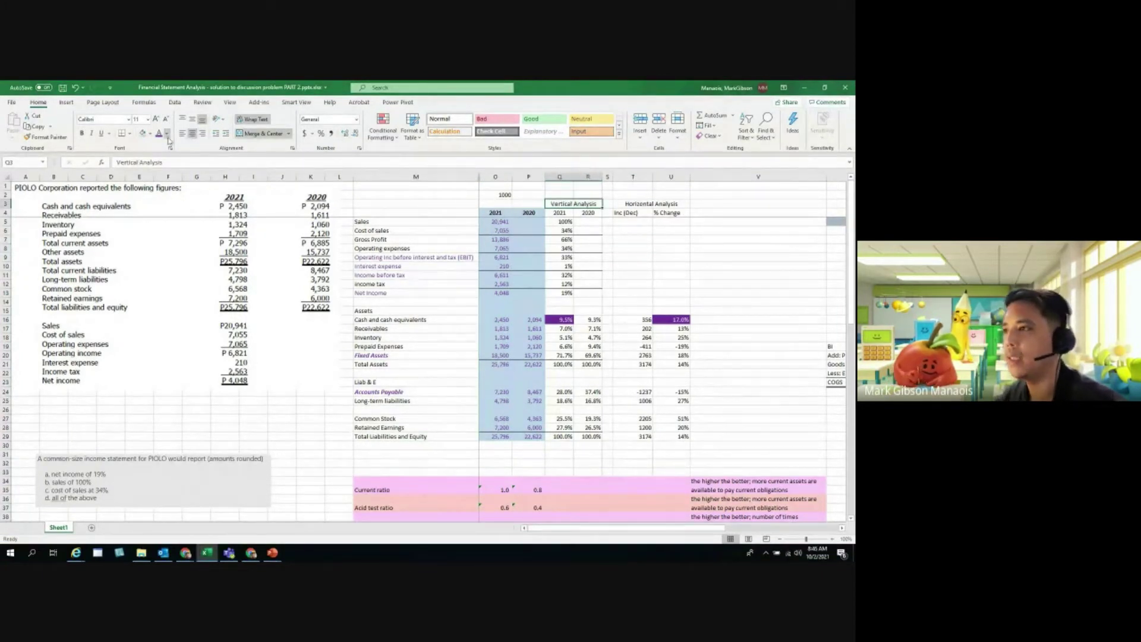
pyautogui.click(149, 133)
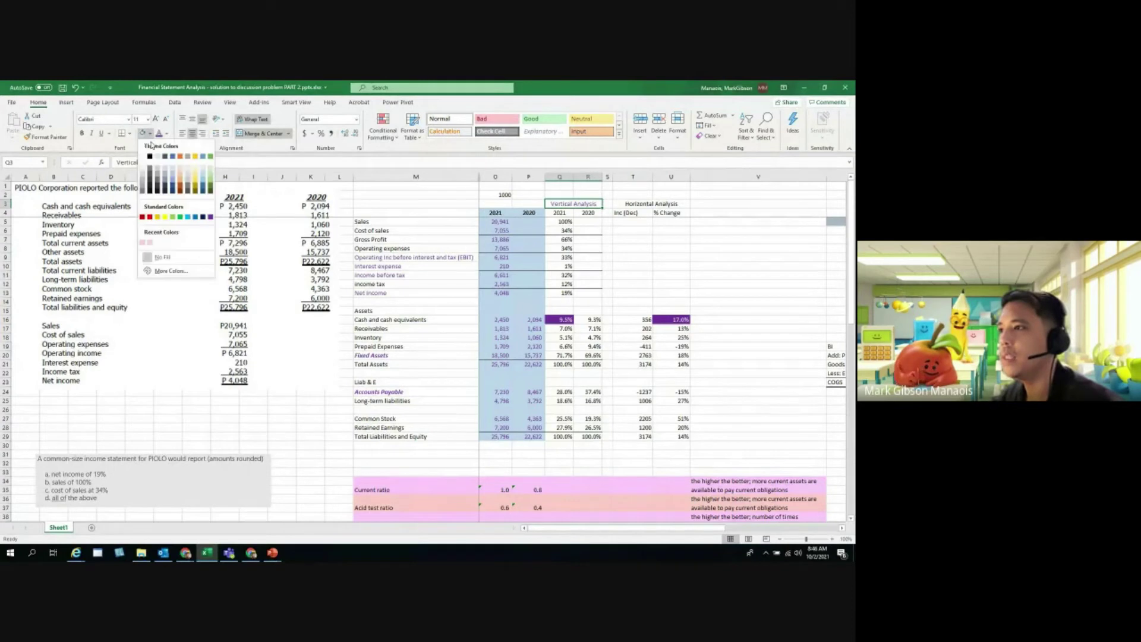
pyautogui.click(209, 217)
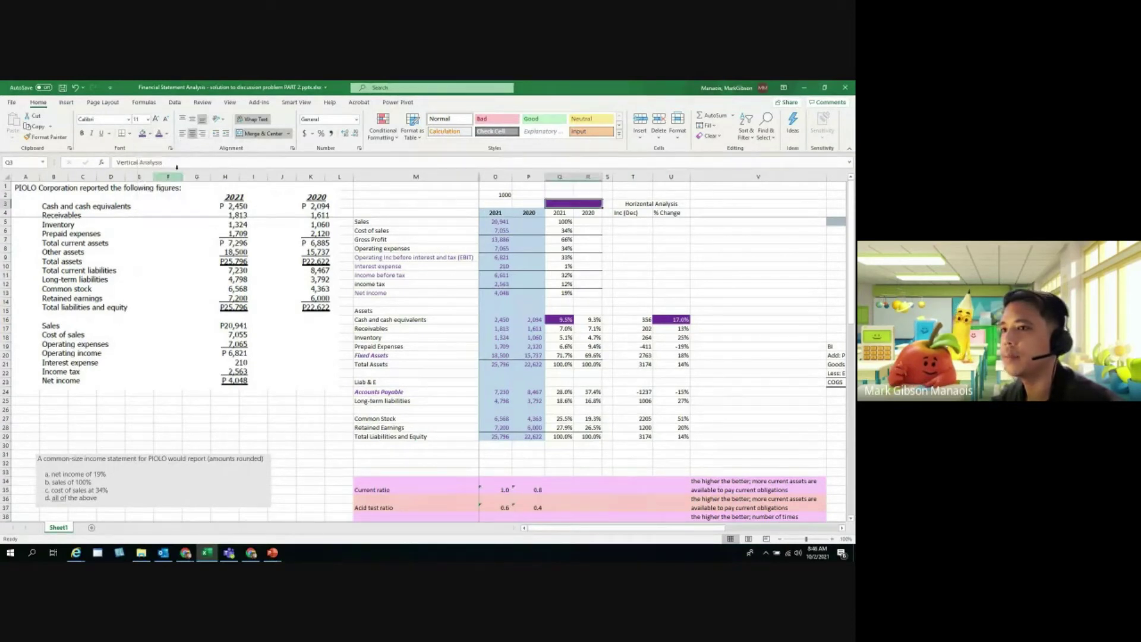
pyautogui.click(167, 133)
pyautogui.click(159, 171)
pyautogui.click(557, 267)
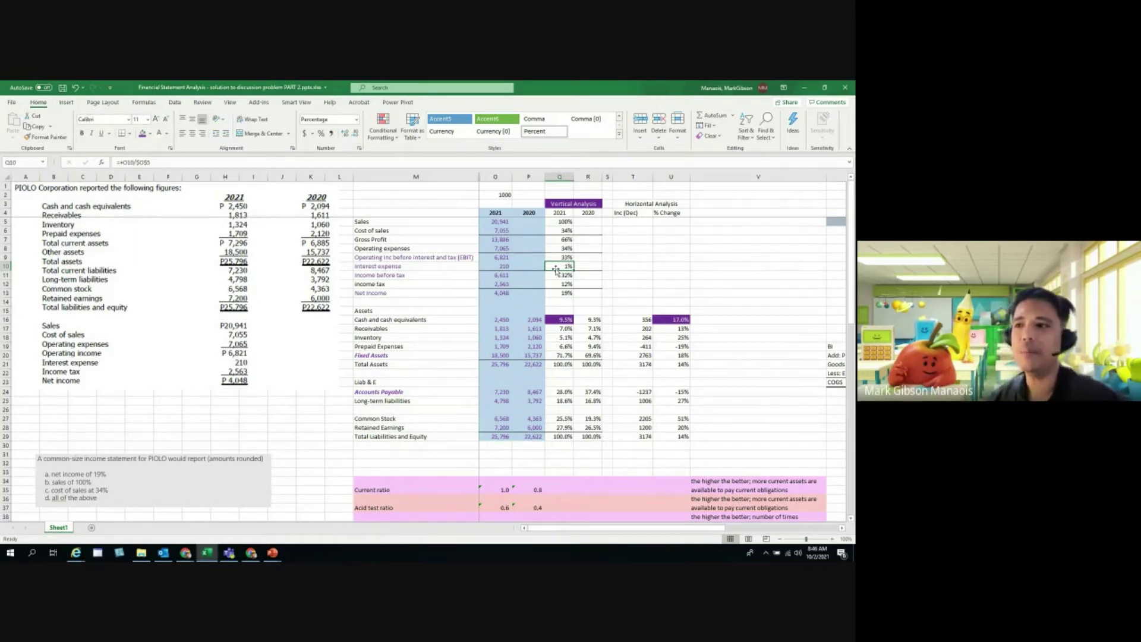
# Fill the 2021 vertical analysis percentage for Sales (Q5) with orange.
pyautogui.click(558, 223)
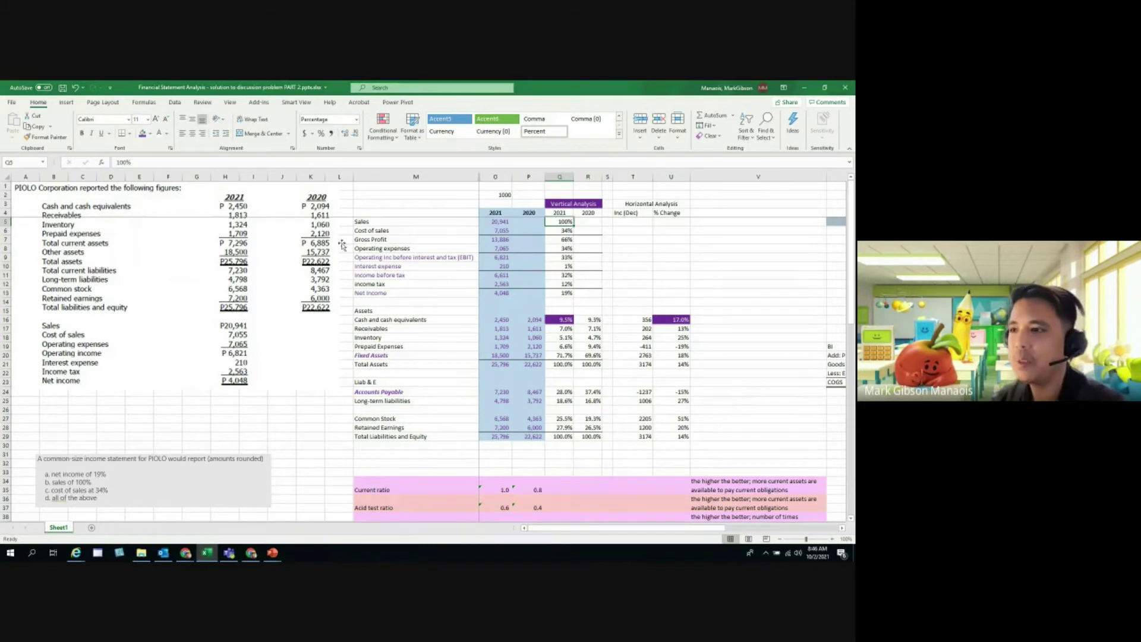
pyautogui.click(150, 134)
pyautogui.click(180, 184)
pyautogui.click(586, 260)
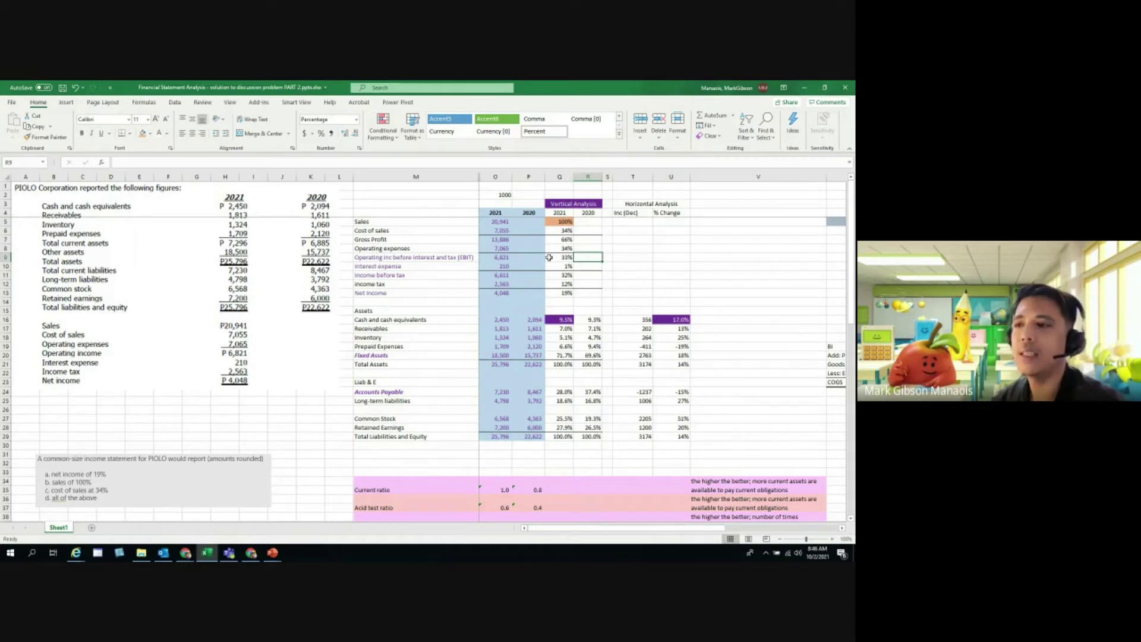
# Check the 2021 net income percentage formula in Q13 against net income and sales, and fill that cell orange.
pyautogui.click(501, 294)
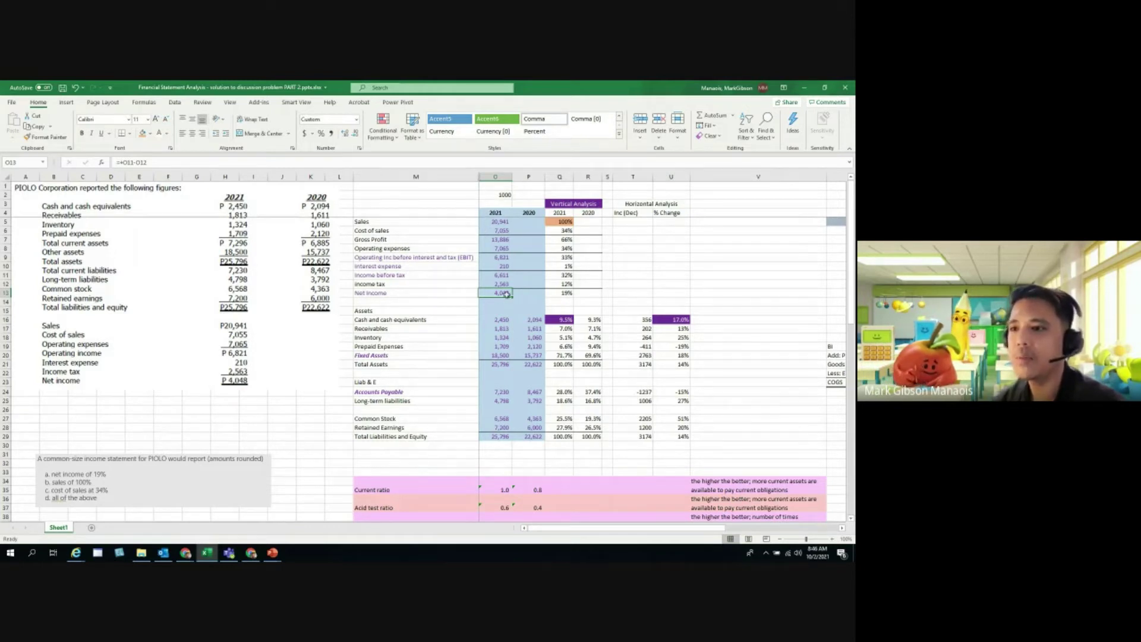
pyautogui.click(498, 223)
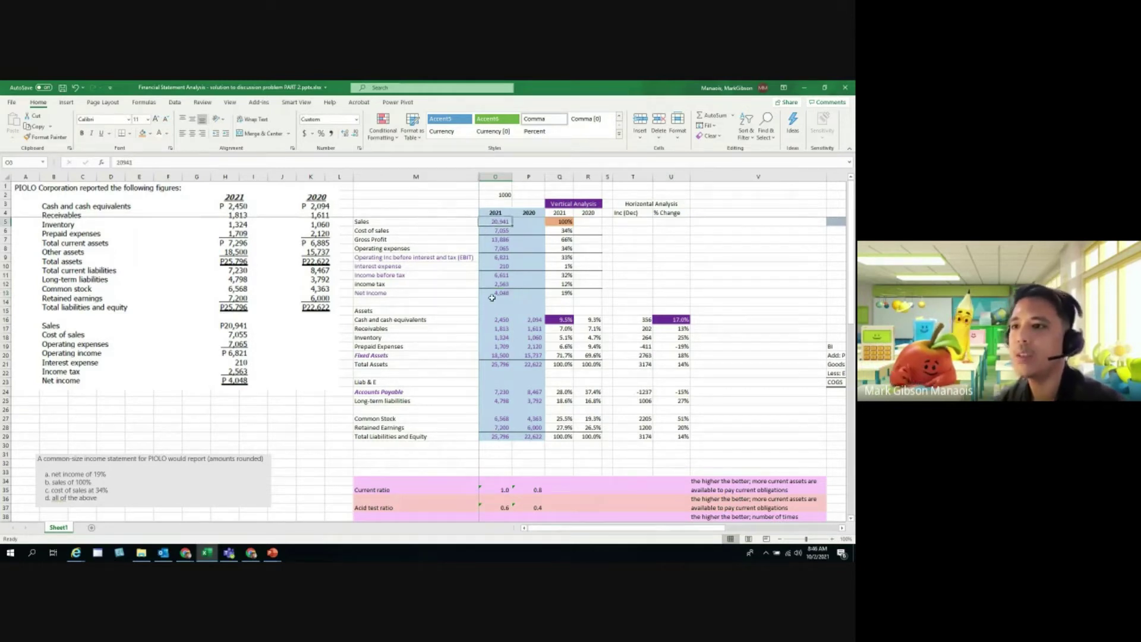
pyautogui.click(558, 292)
pyautogui.click(205, 166)
pyautogui.press('Escape')
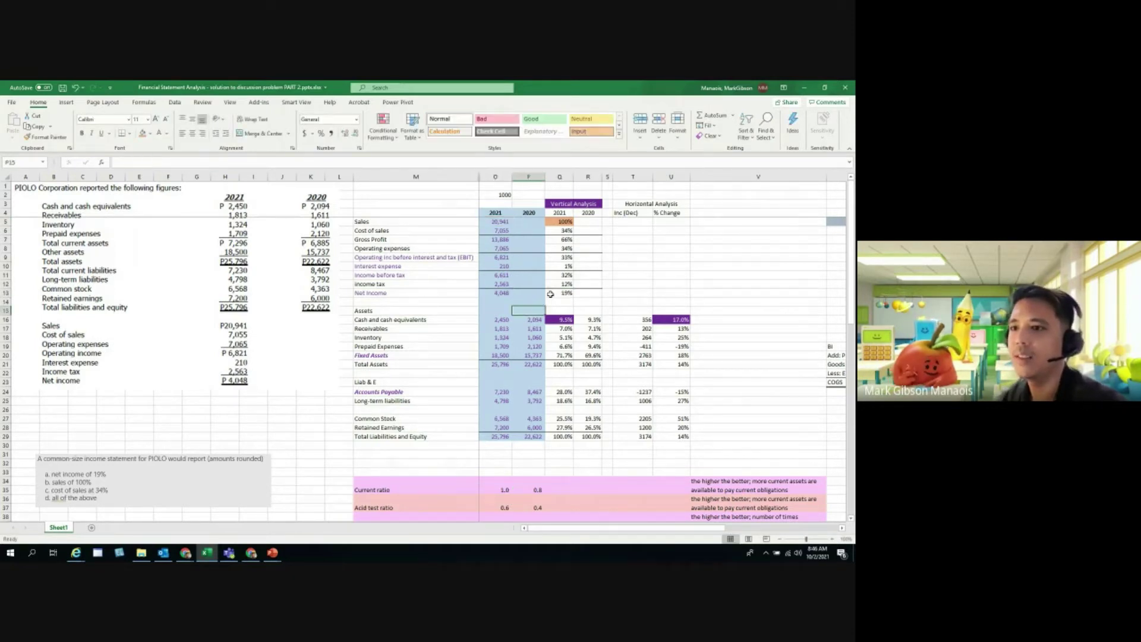
pyautogui.click(143, 133)
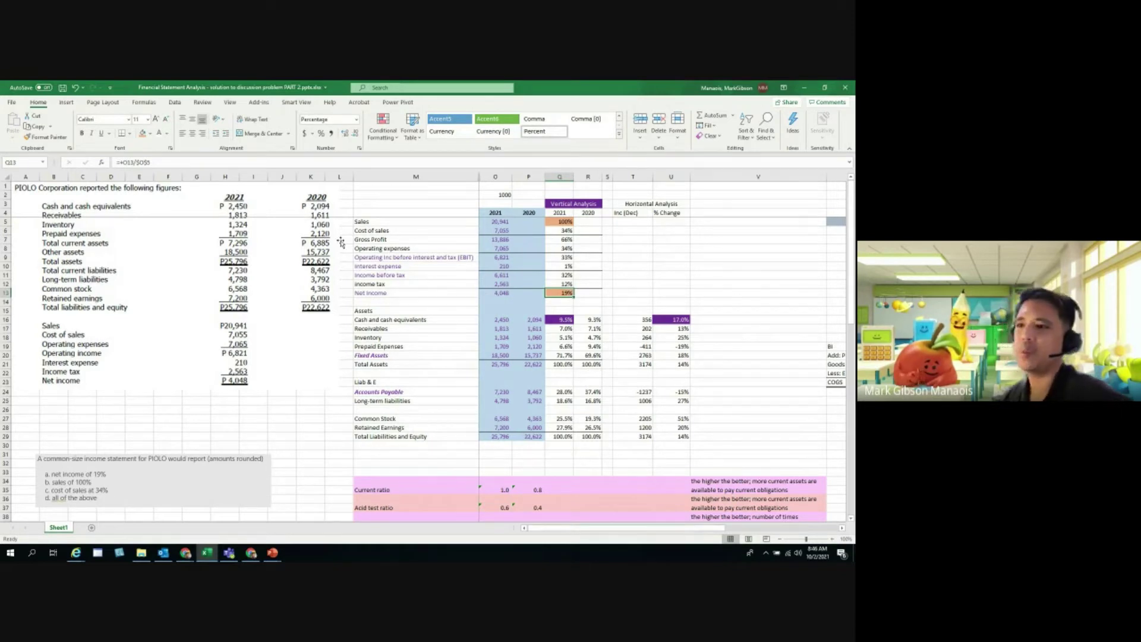
# Check the 2021 operating expenses percentage in Q8 against operating expenses and sales, and fill that cell with orange.
pyautogui.click(375, 250)
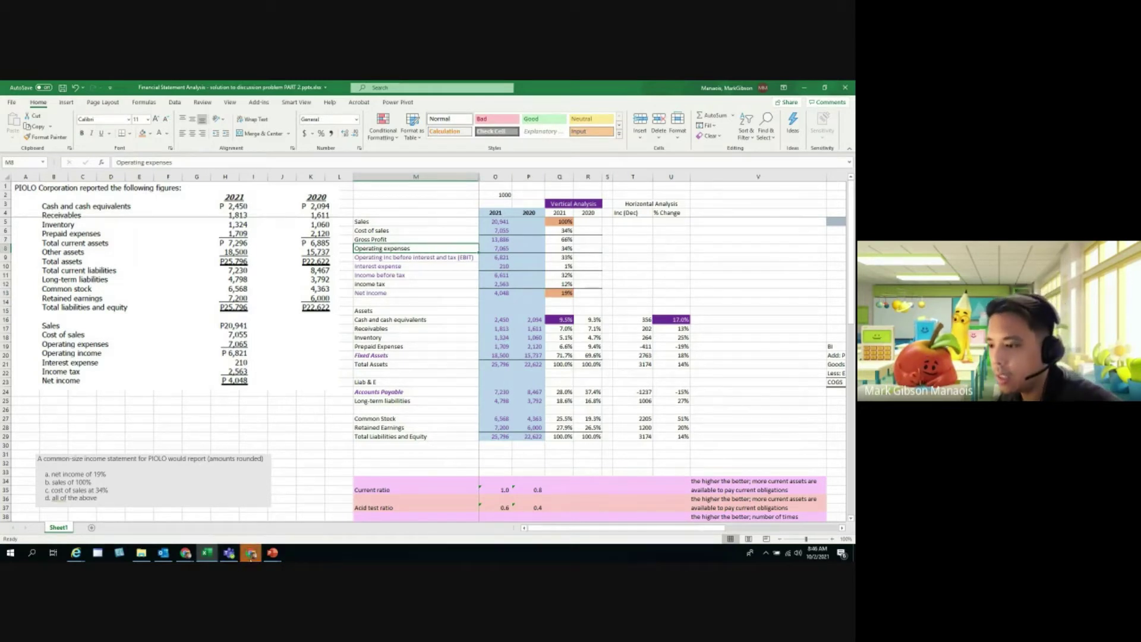
pyautogui.click(250, 553)
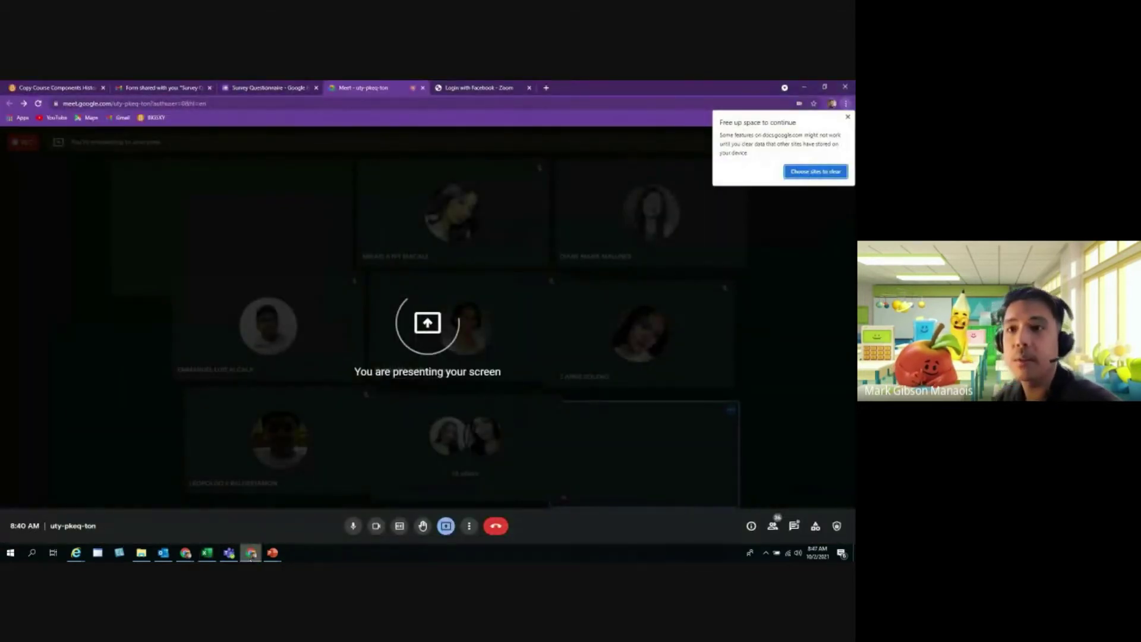
pyautogui.click(251, 553)
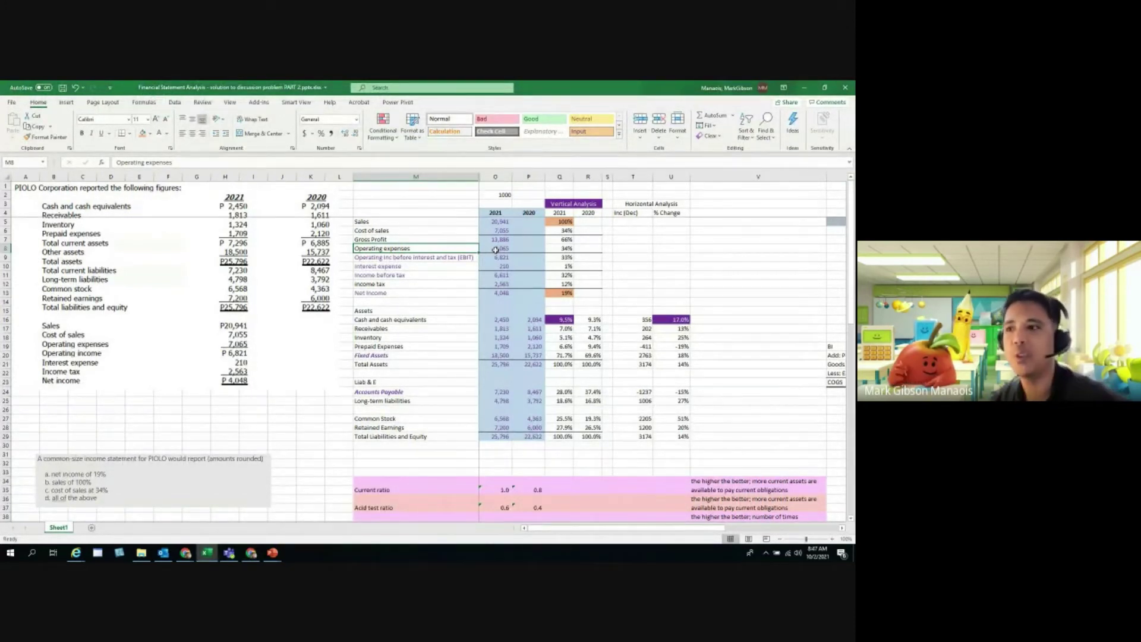
pyautogui.click(550, 248)
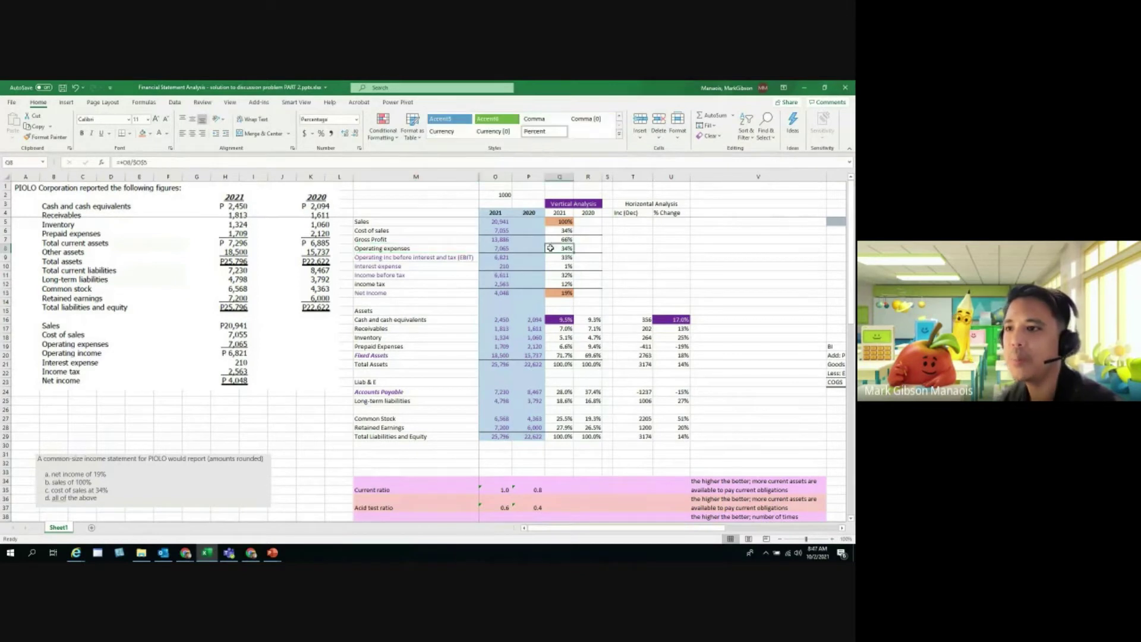
pyautogui.click(505, 250)
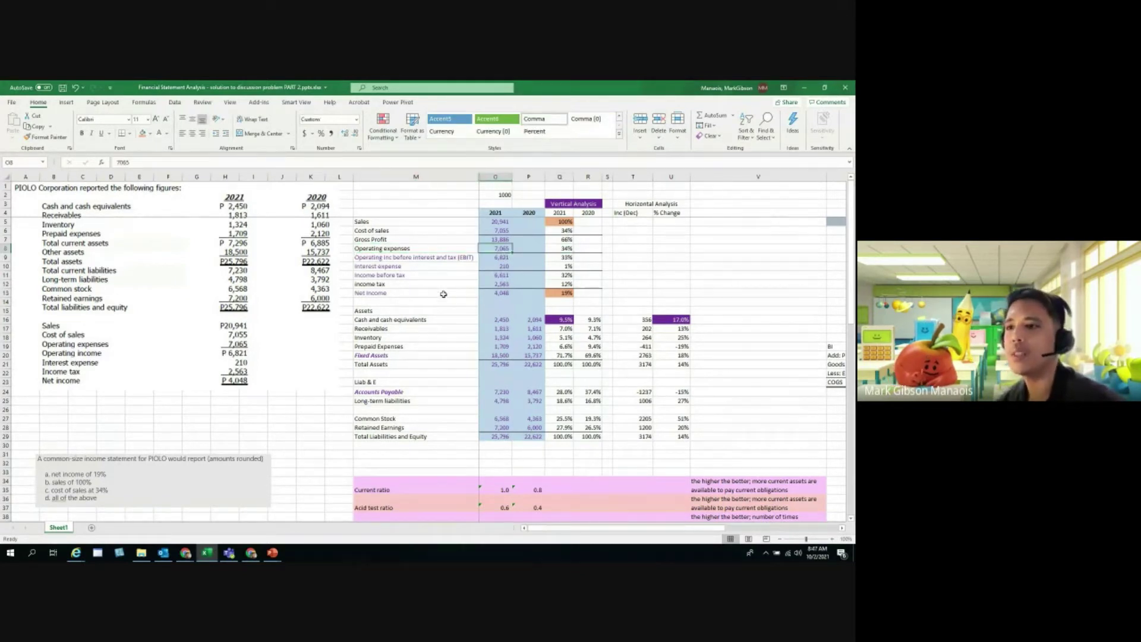
pyautogui.click(503, 222)
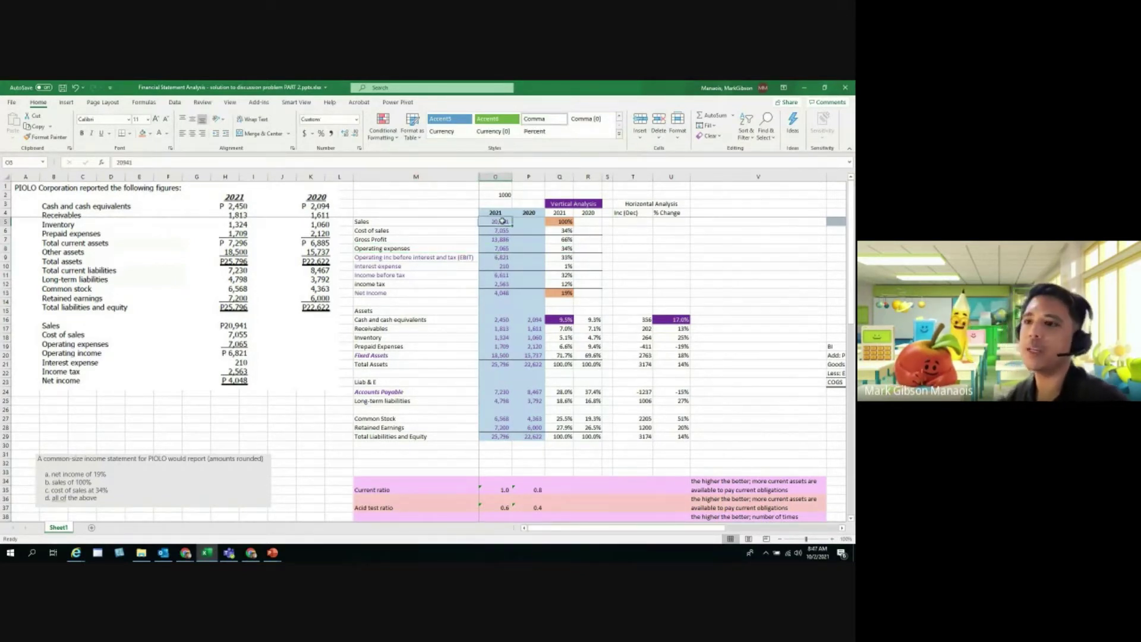
pyautogui.click(562, 251)
pyautogui.click(144, 134)
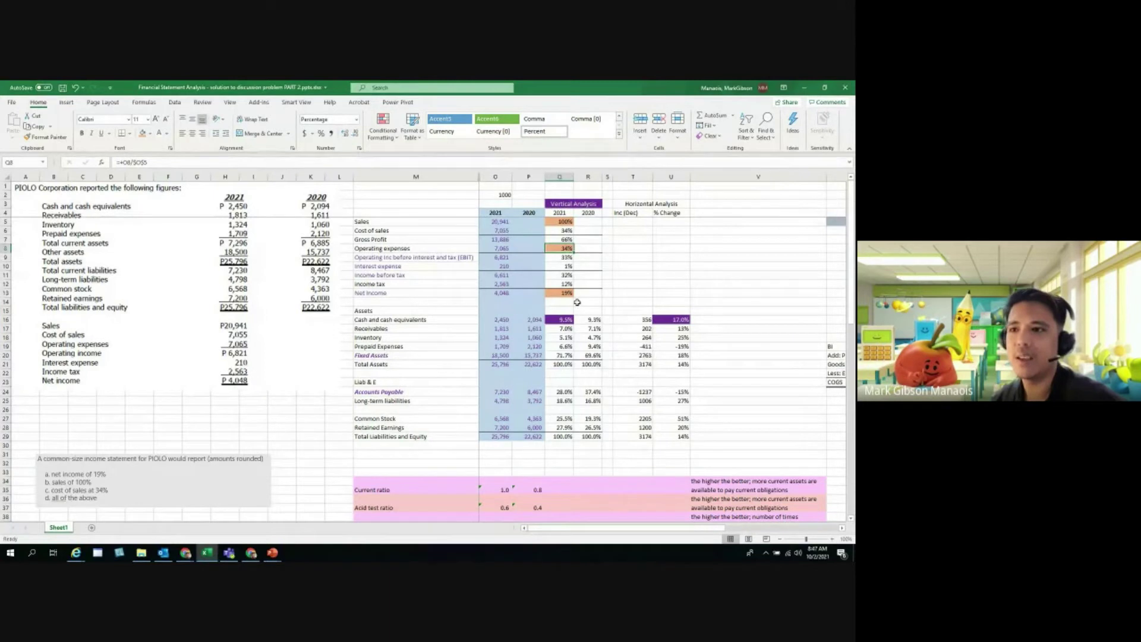
# Examine the 2021 income statement figures and their vertical analysis percentages, from Sales through Net Income, including the Cost of sales row.
pyautogui.moveTo(496, 230); pyautogui.dragTo(496, 297)
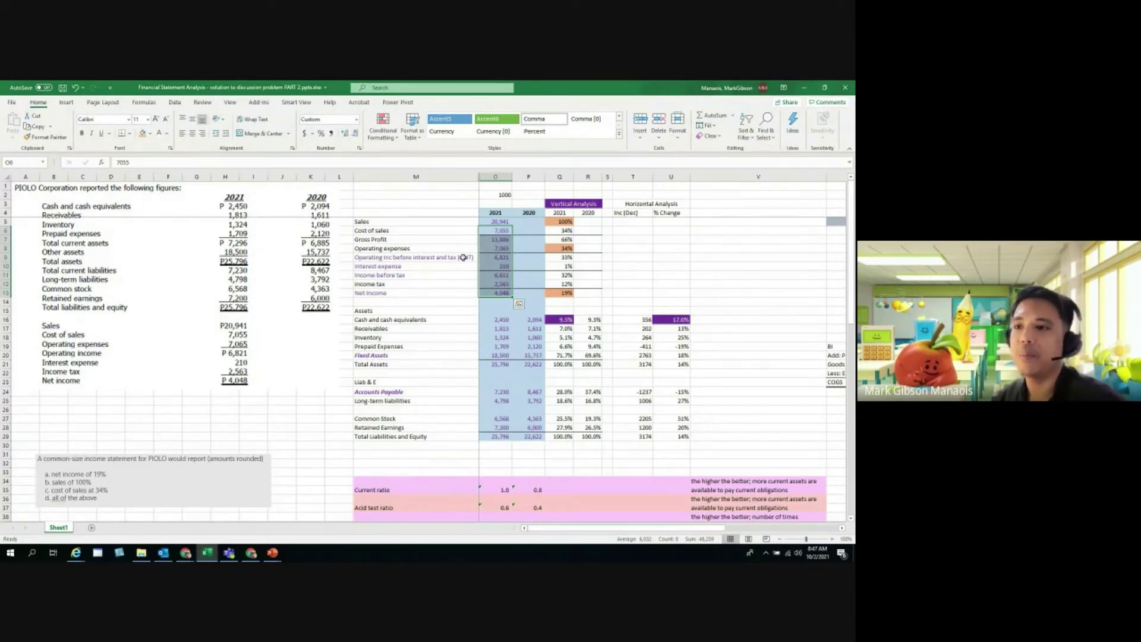
pyautogui.click(500, 220)
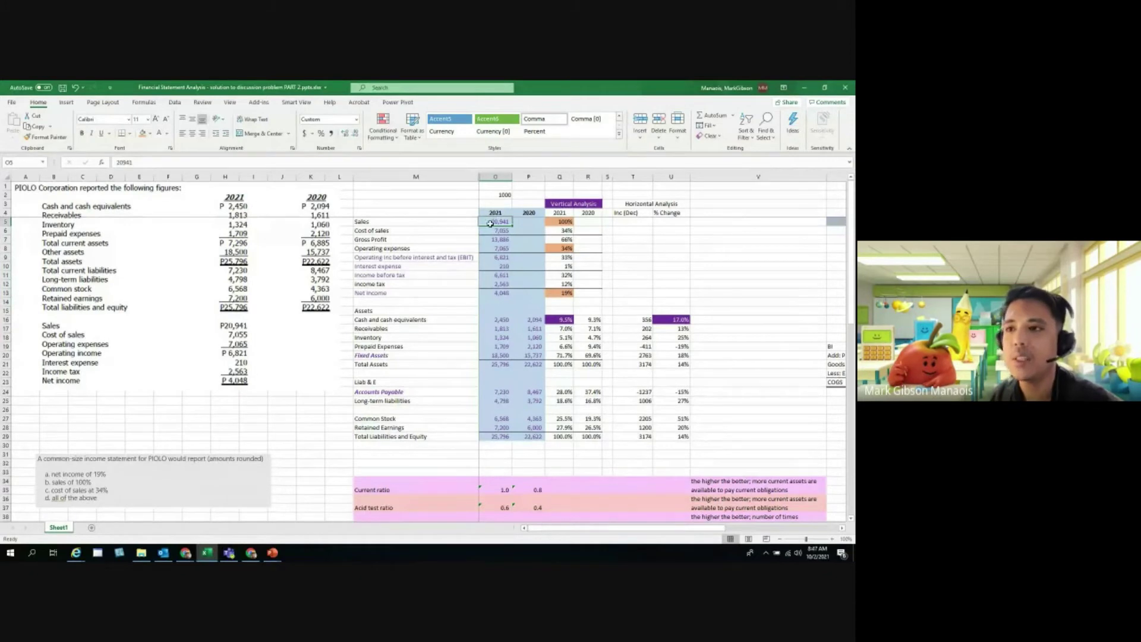
pyautogui.click(502, 293)
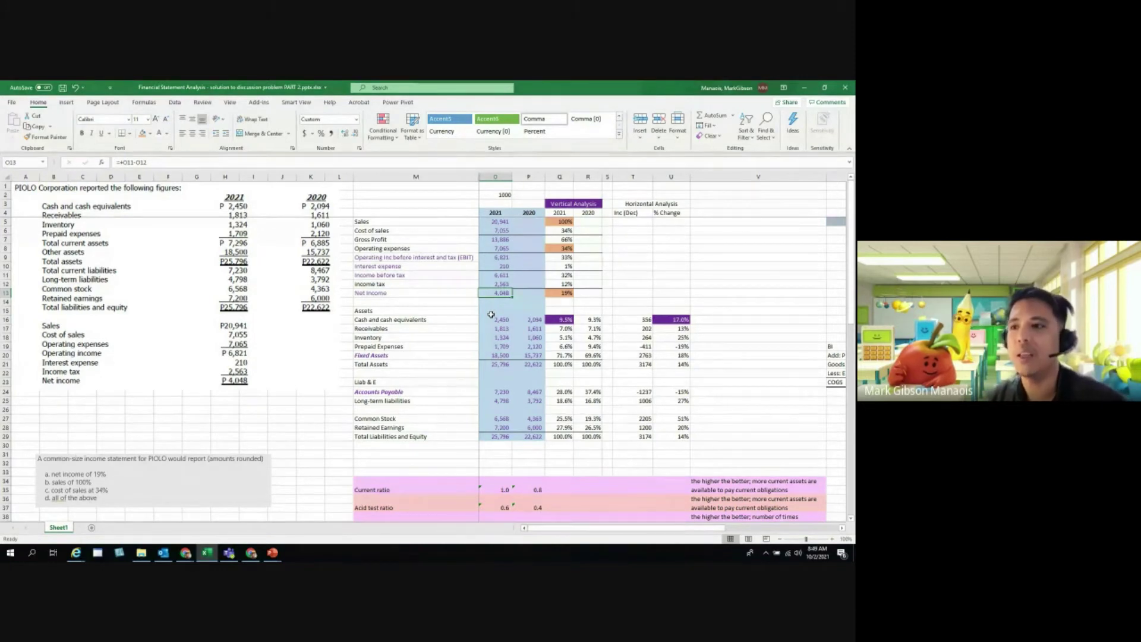
pyautogui.click(496, 249)
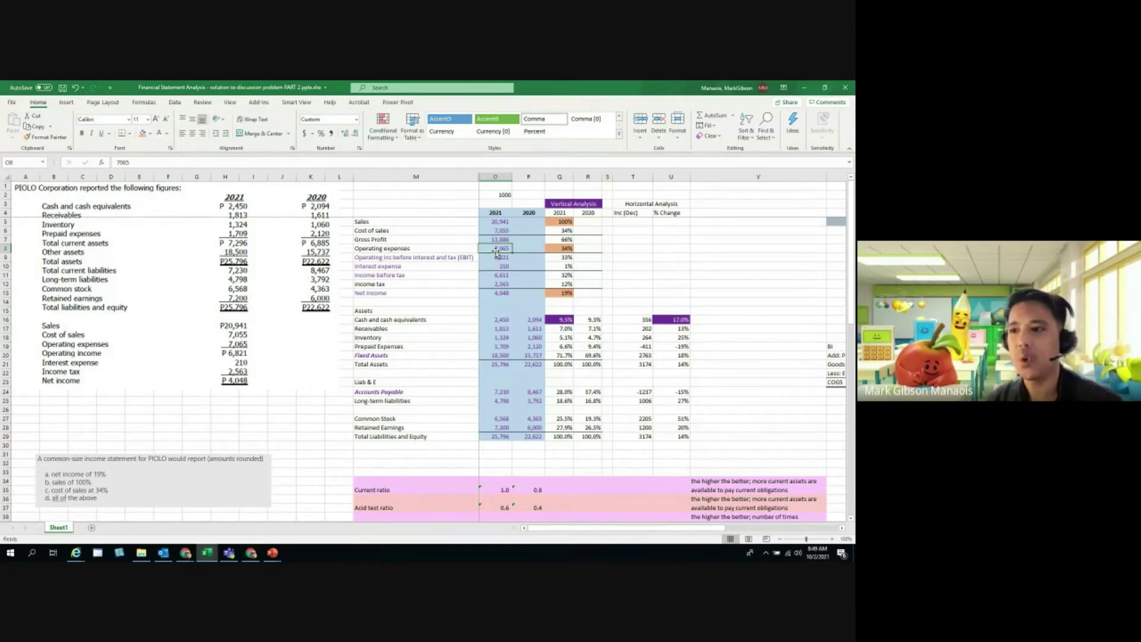
pyautogui.click(551, 294)
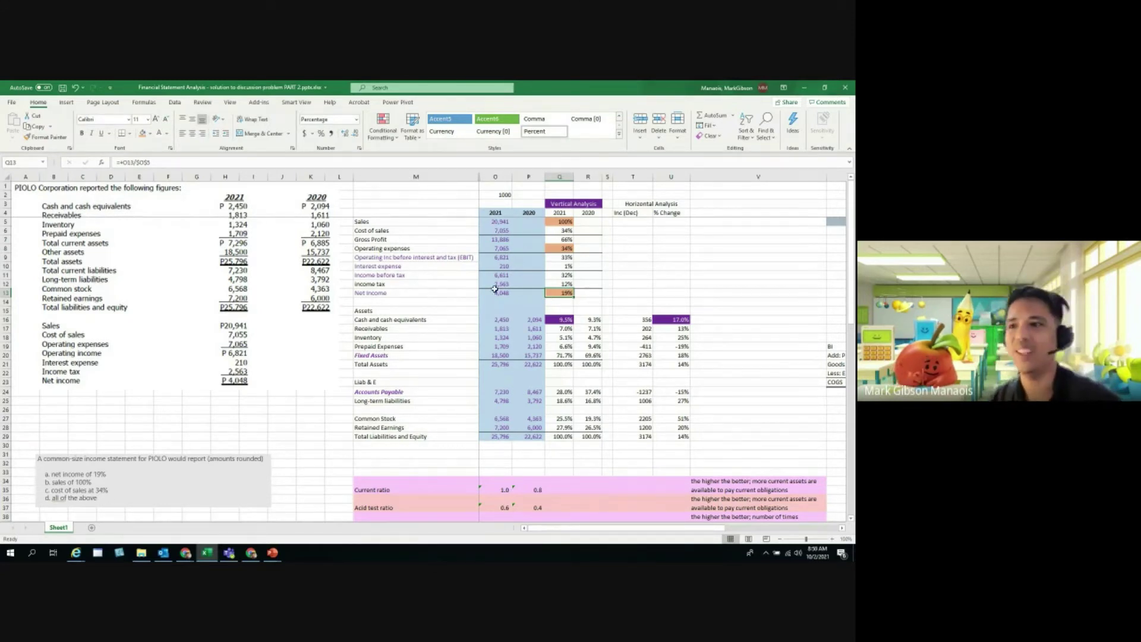
pyautogui.moveTo(402, 233); pyautogui.dragTo(526, 231)
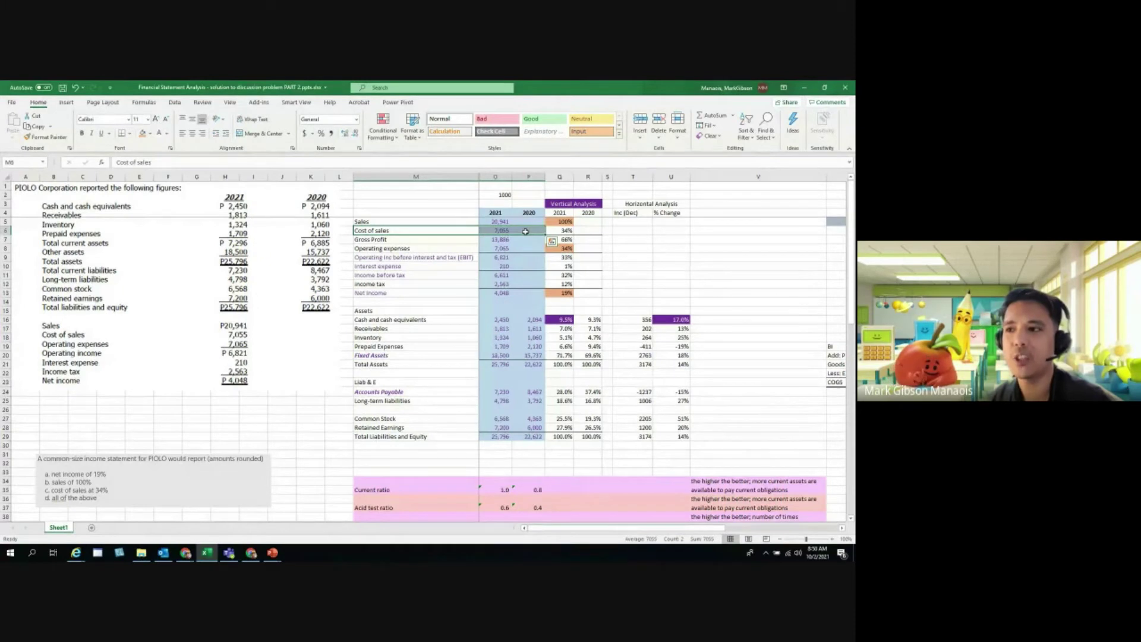
pyautogui.click(562, 230)
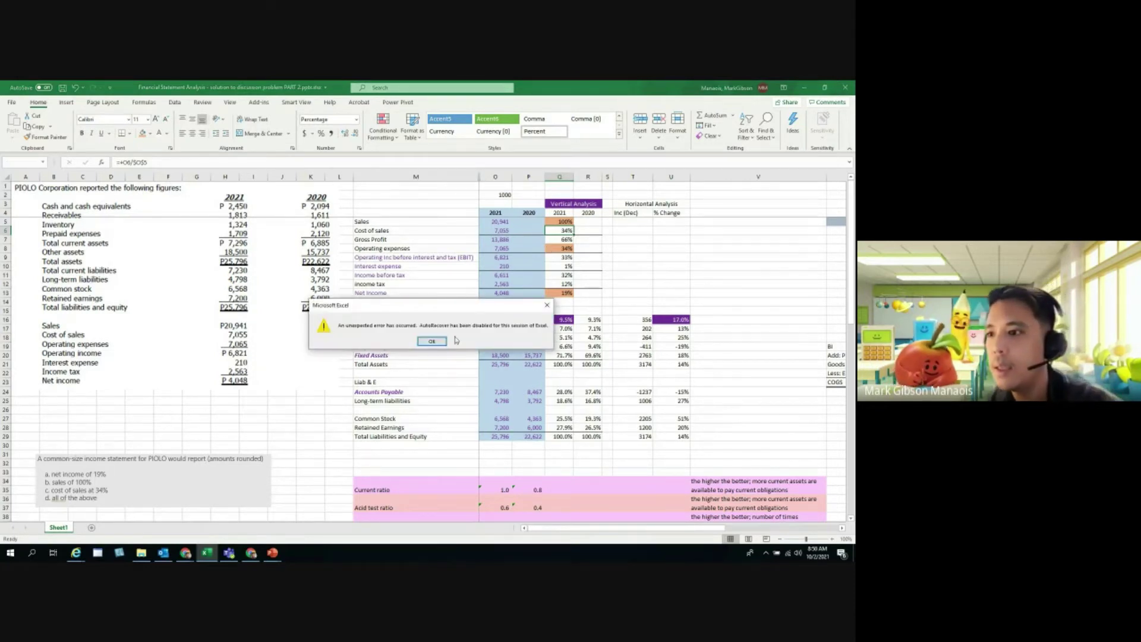
pyautogui.click(432, 341)
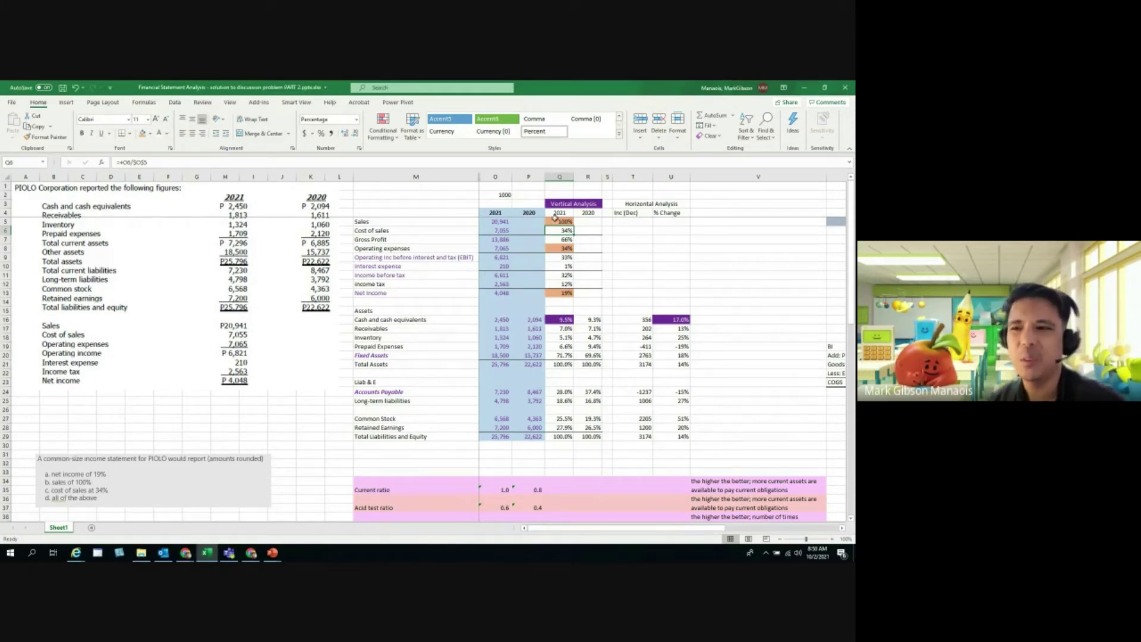
pyautogui.moveTo(556, 219); pyautogui.dragTo(549, 294)
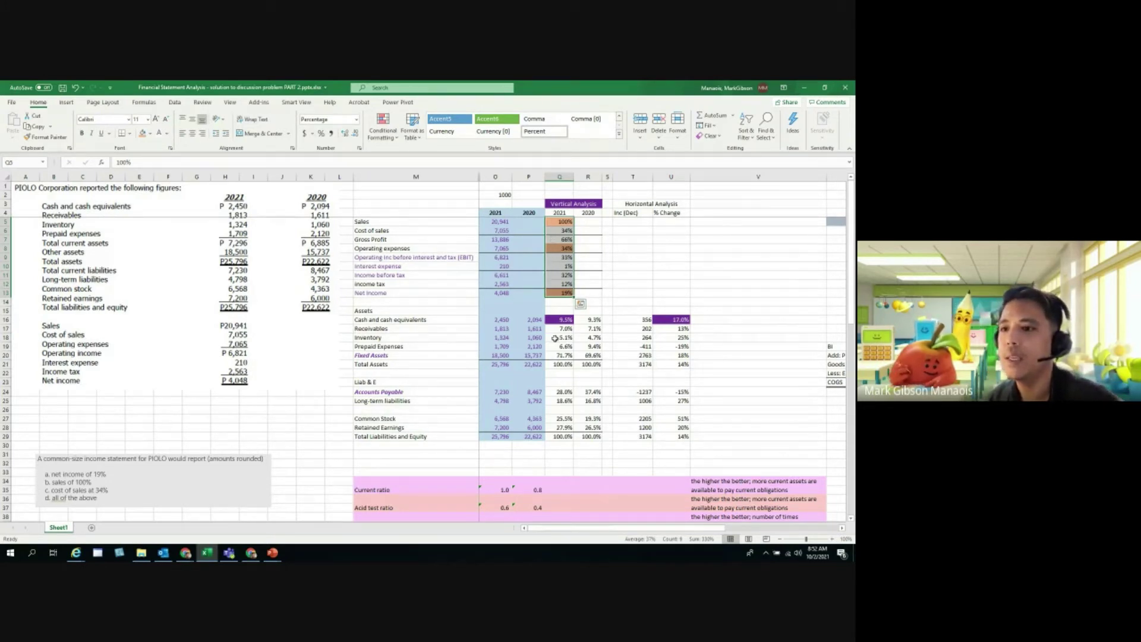
# Compare the 2021 vertical analysis bases in the Total Assets and Total Liabilities and Equity rows.
pyautogui.moveTo(395, 364); pyautogui.dragTo(559, 365)
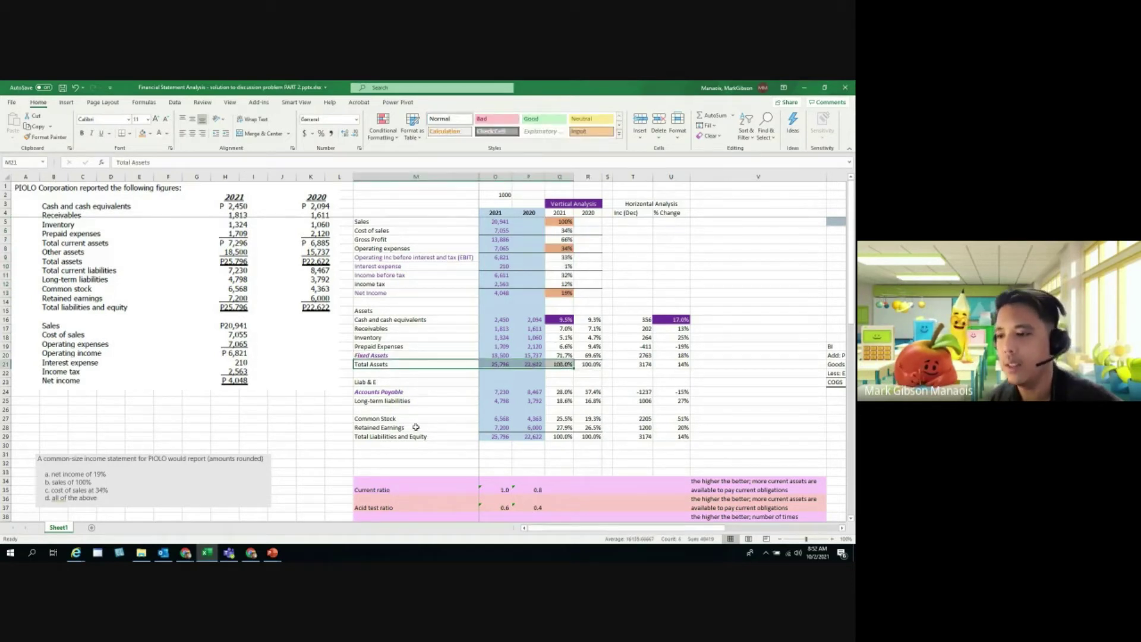
pyautogui.moveTo(395, 436); pyautogui.dragTo(559, 437)
pyautogui.click(559, 437)
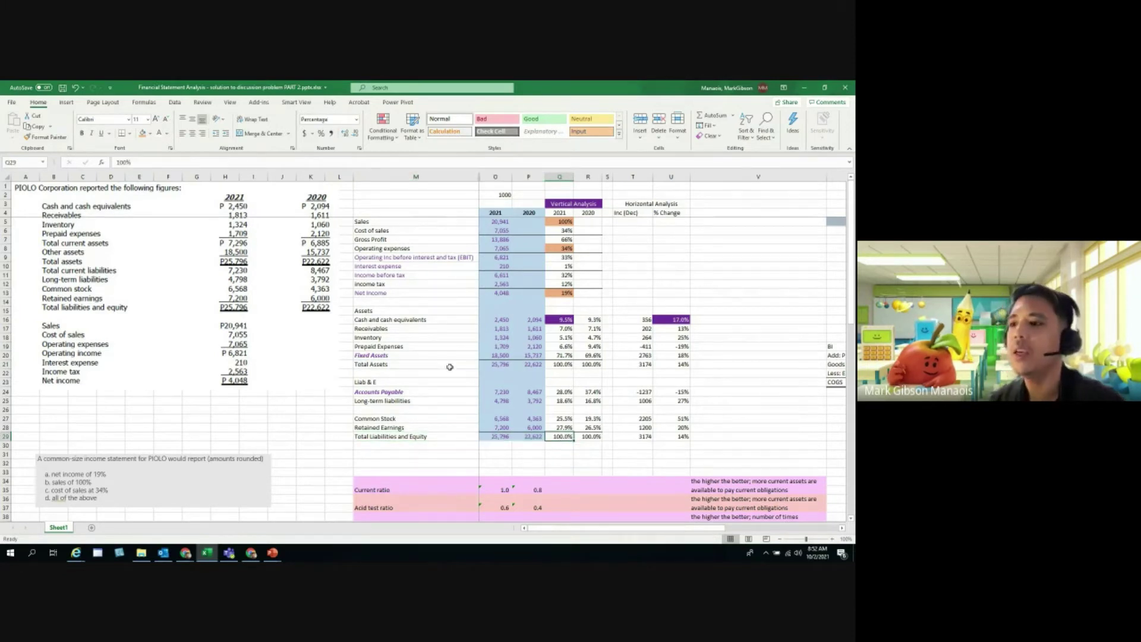
pyautogui.click(557, 362)
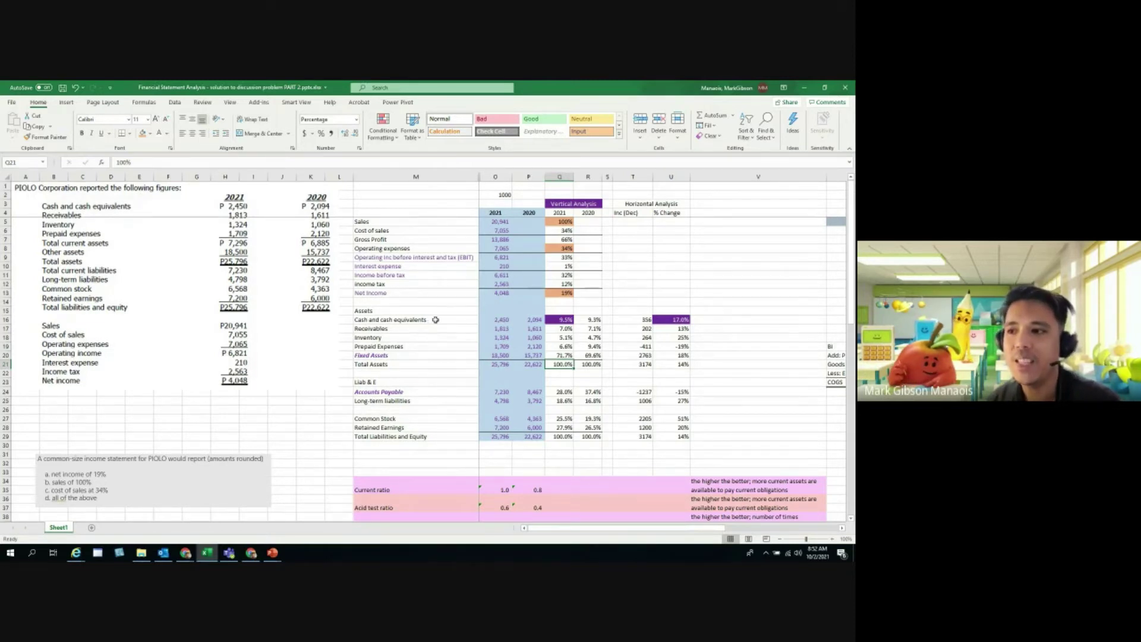
# Check the cash and cash equivalents percentage formula in Q16 against total assets, and inspect the matching 2020 cash and total assets amounts.
pyautogui.click(398, 322)
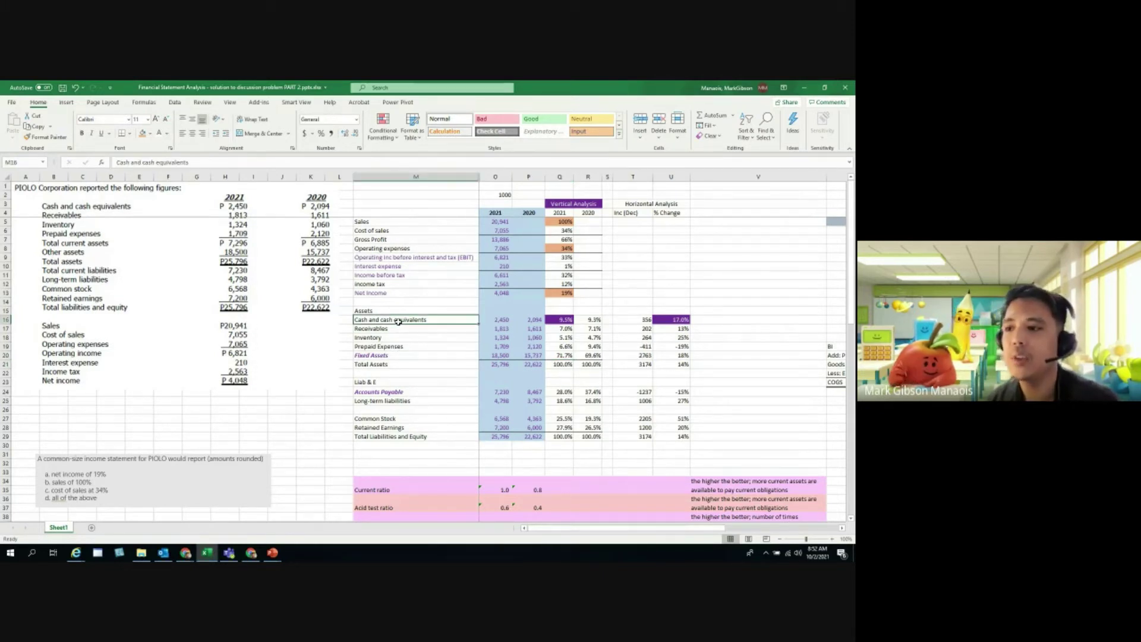
pyautogui.click(556, 365)
pyautogui.click(560, 320)
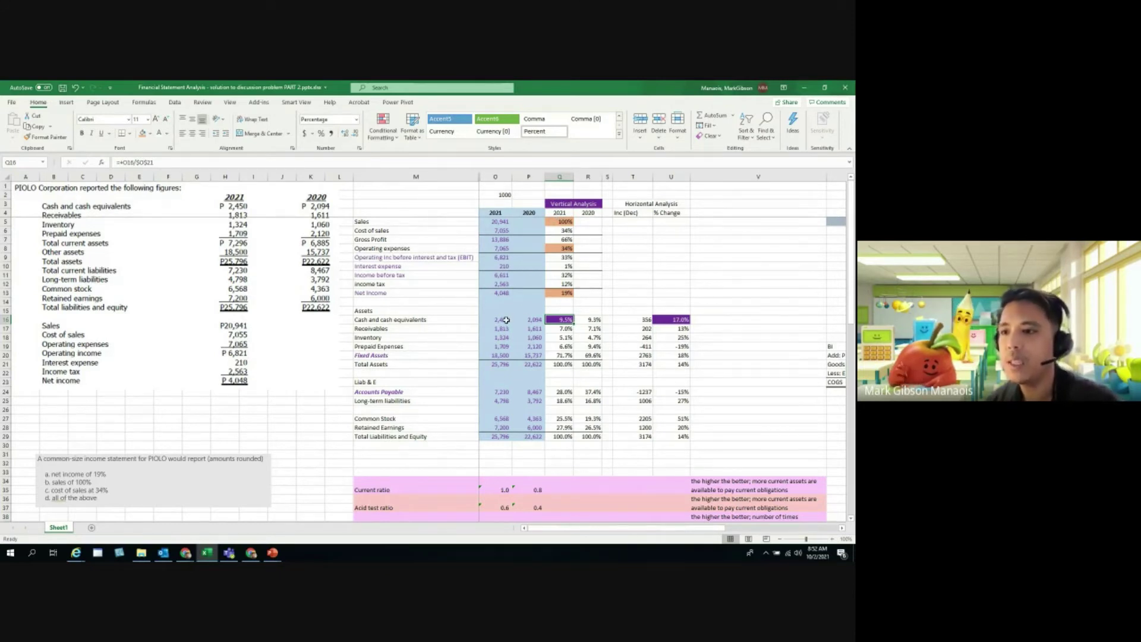
pyautogui.click(502, 365)
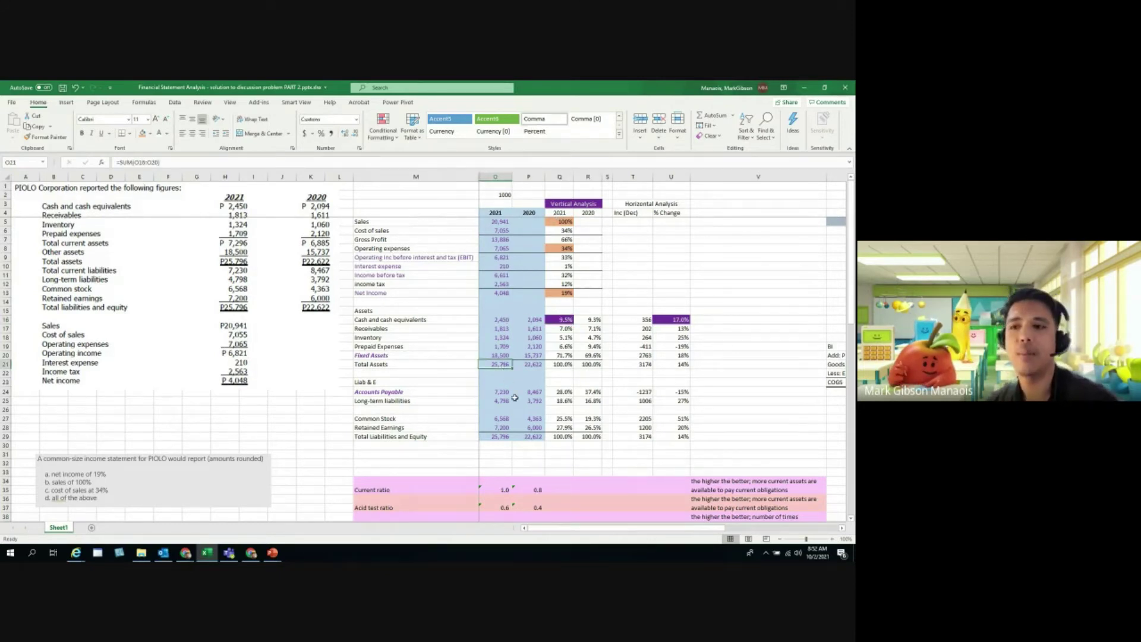
pyautogui.click(568, 321)
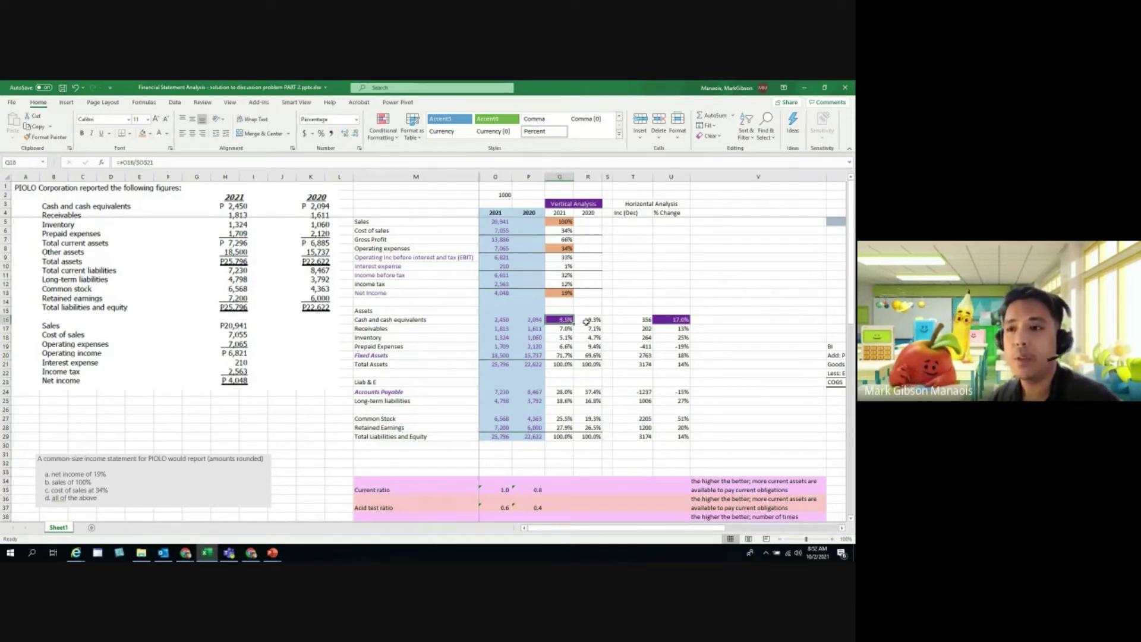
pyautogui.click(536, 321)
pyautogui.click(536, 365)
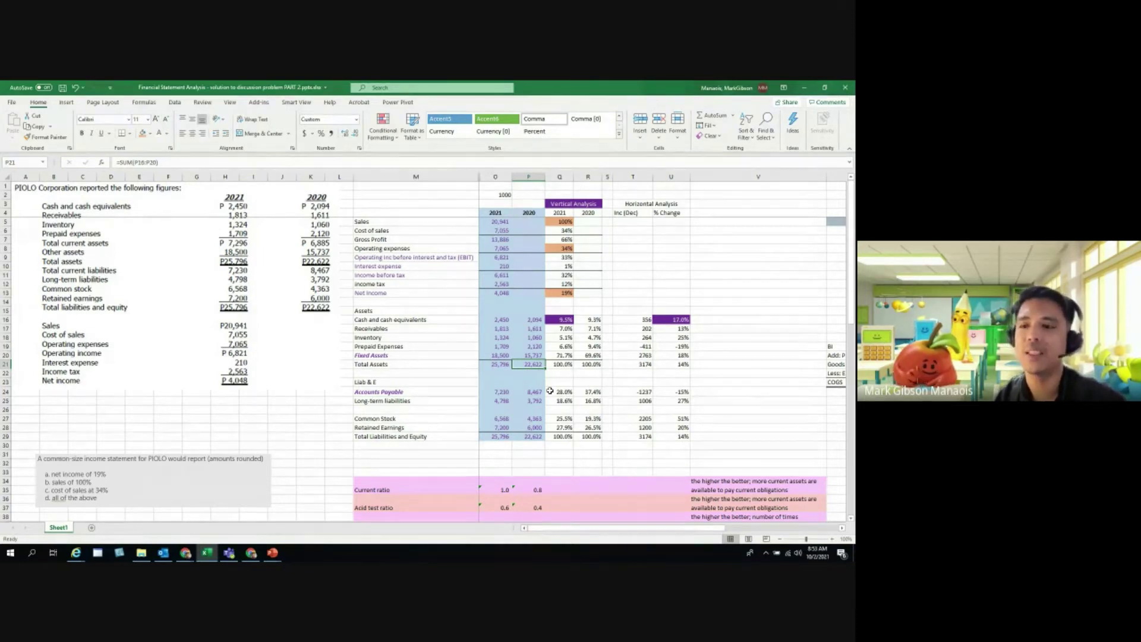
# Calculate the 2020 cash percentage of total assets in V2 with the formula +2094/22622.
pyautogui.click(762, 194)
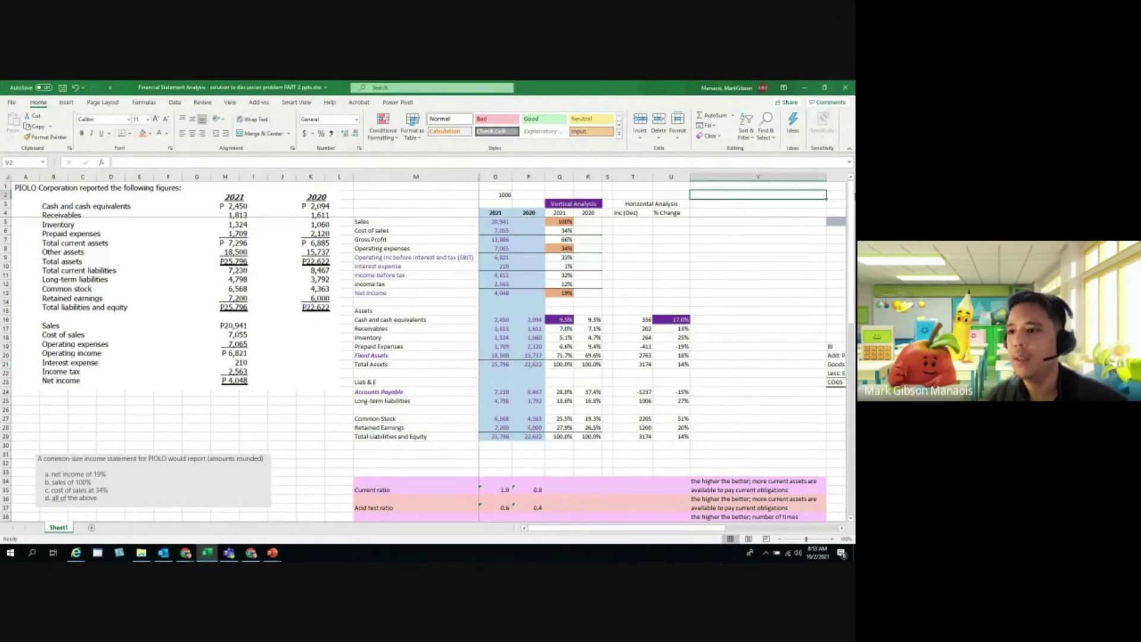
pyautogui.write('+')
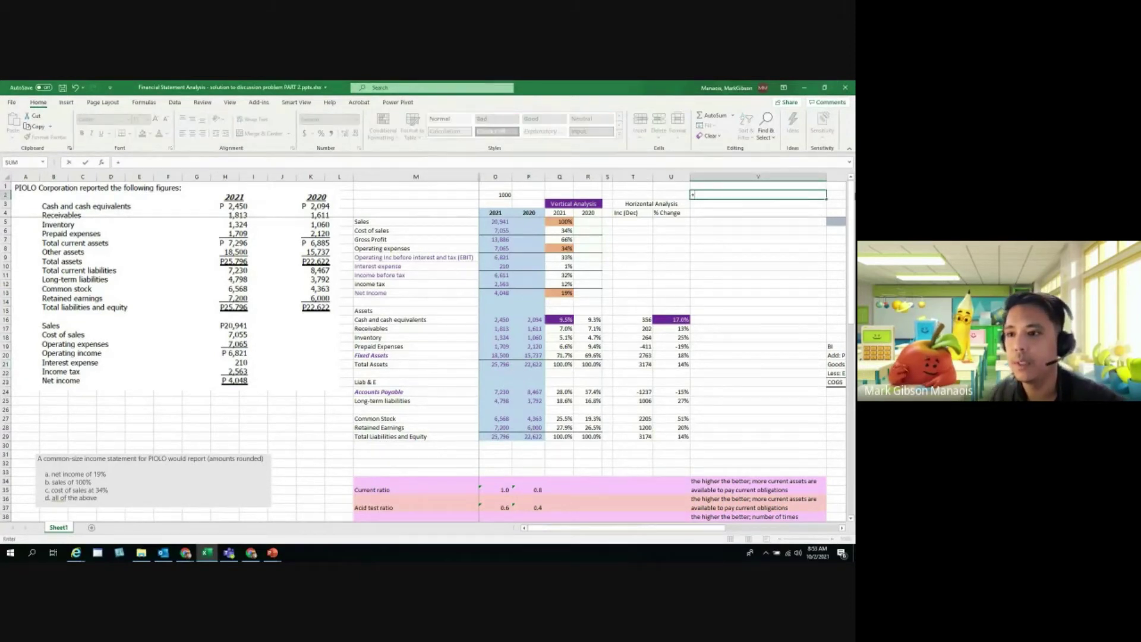
pyautogui.write('2')
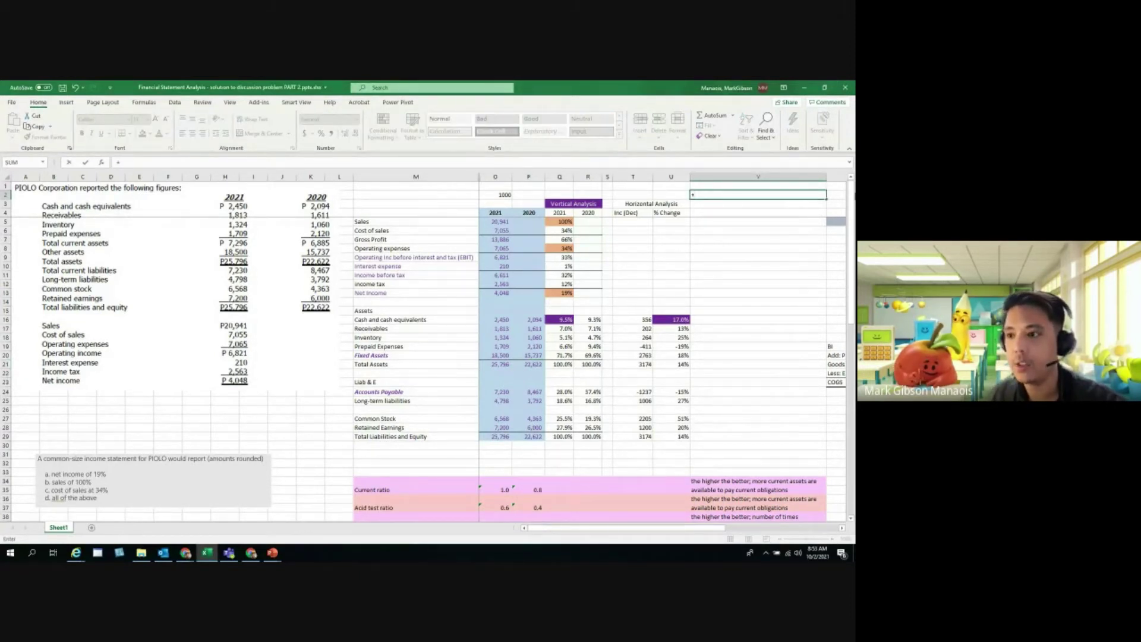
pyautogui.write('0')
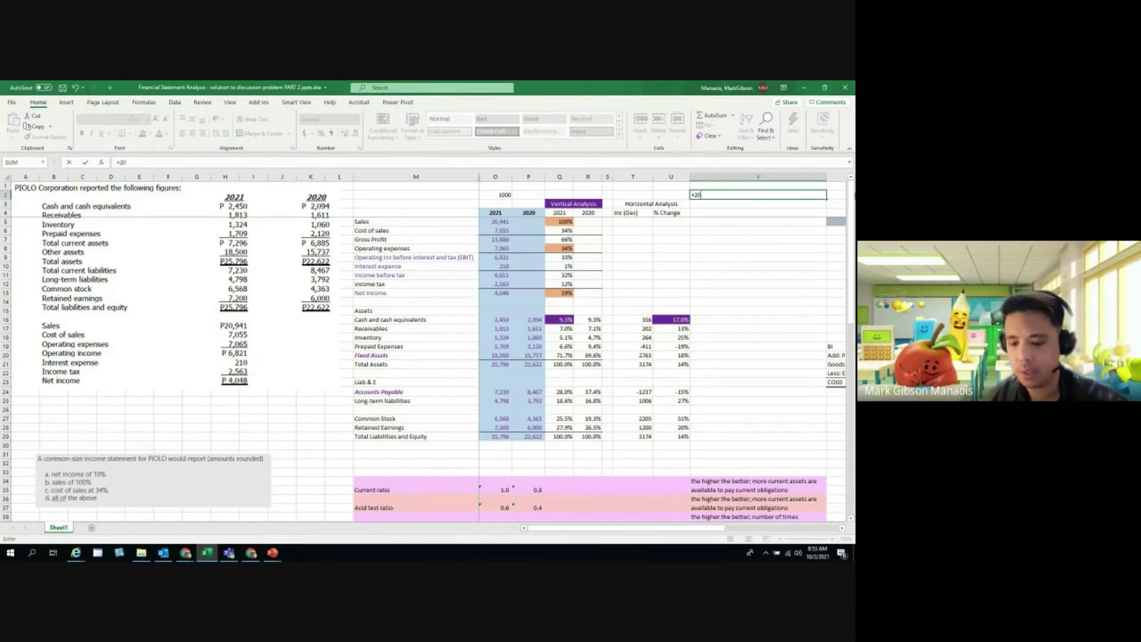
pyautogui.write('94/2')
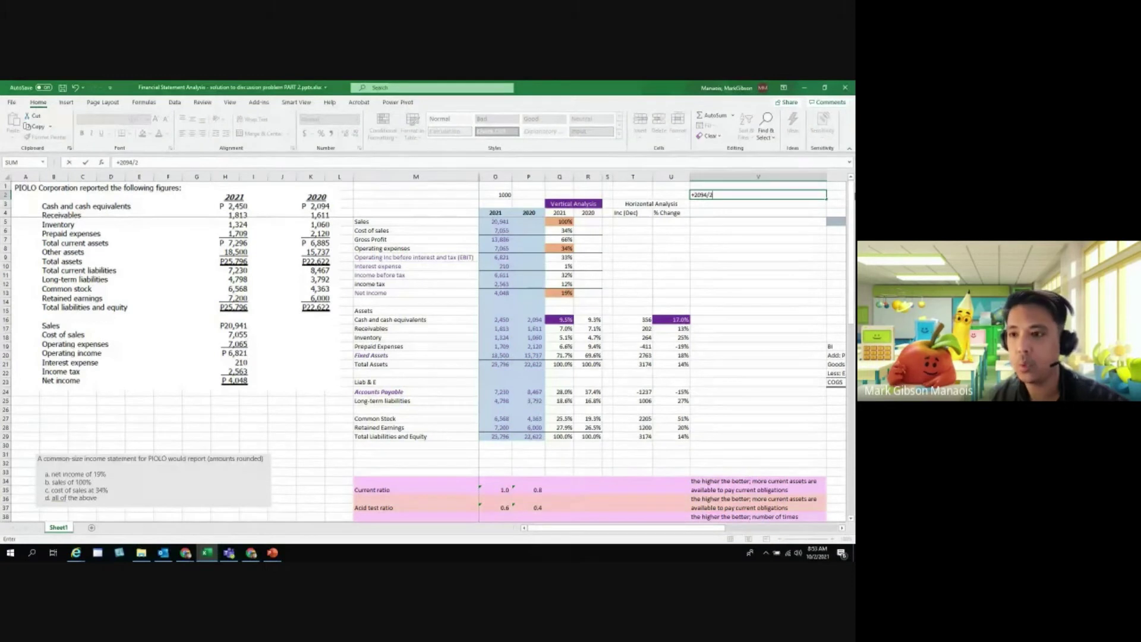
pyautogui.write('2622')
pyautogui.press('Return')
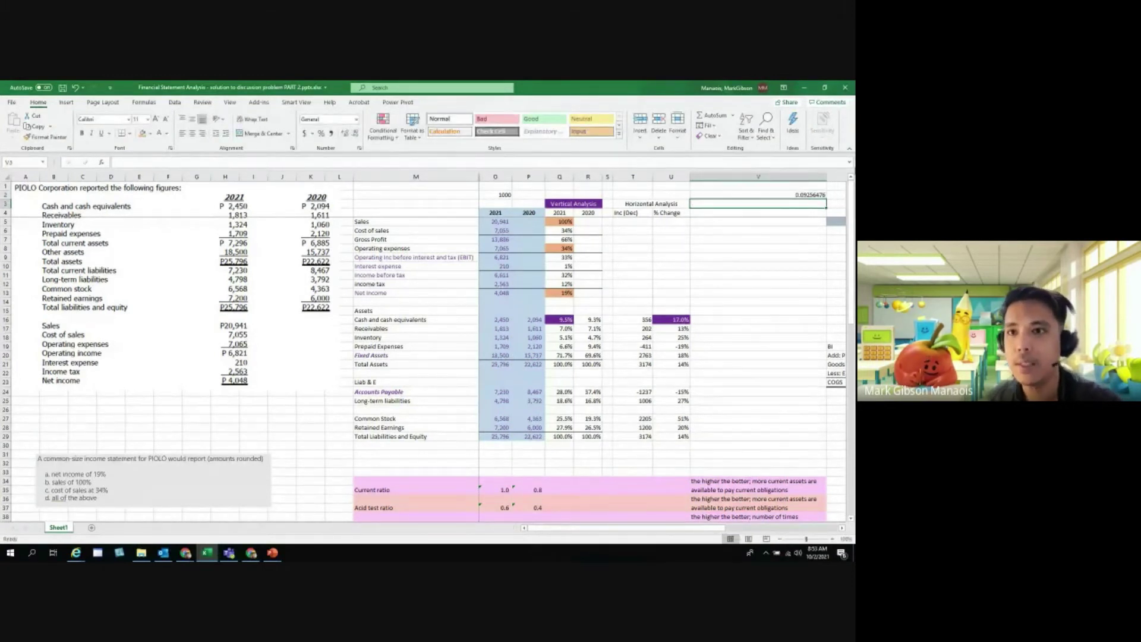
# Format the calculated ratio in V2 as a percentage with two decimal places.
pyautogui.click(780, 196)
pyautogui.click(321, 133)
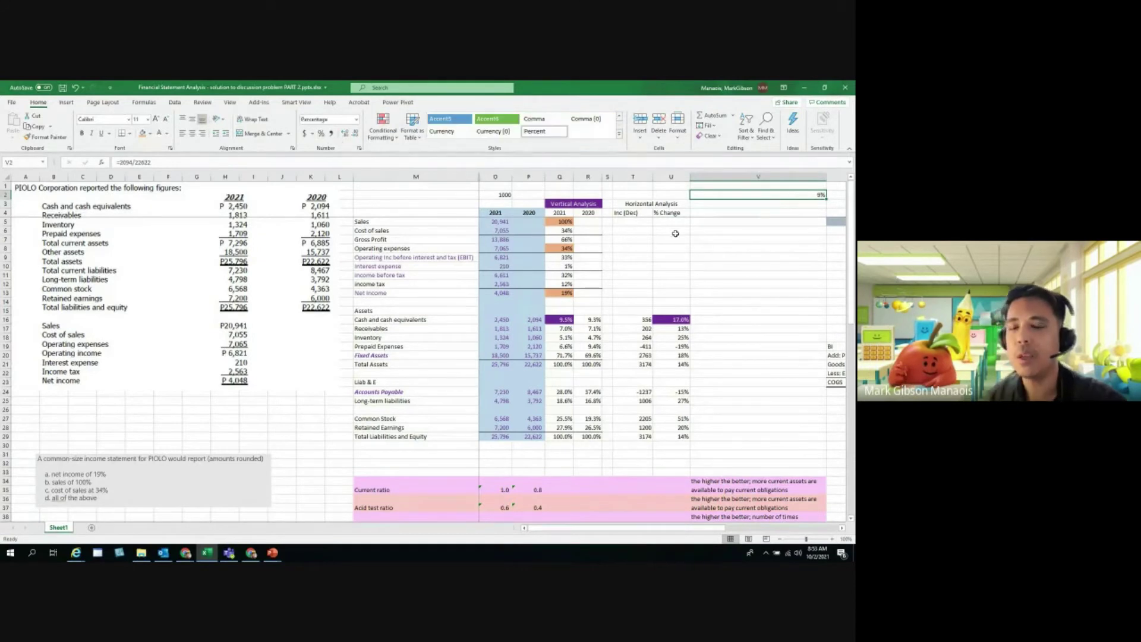
pyautogui.click(345, 133)
pyautogui.click(345, 133)
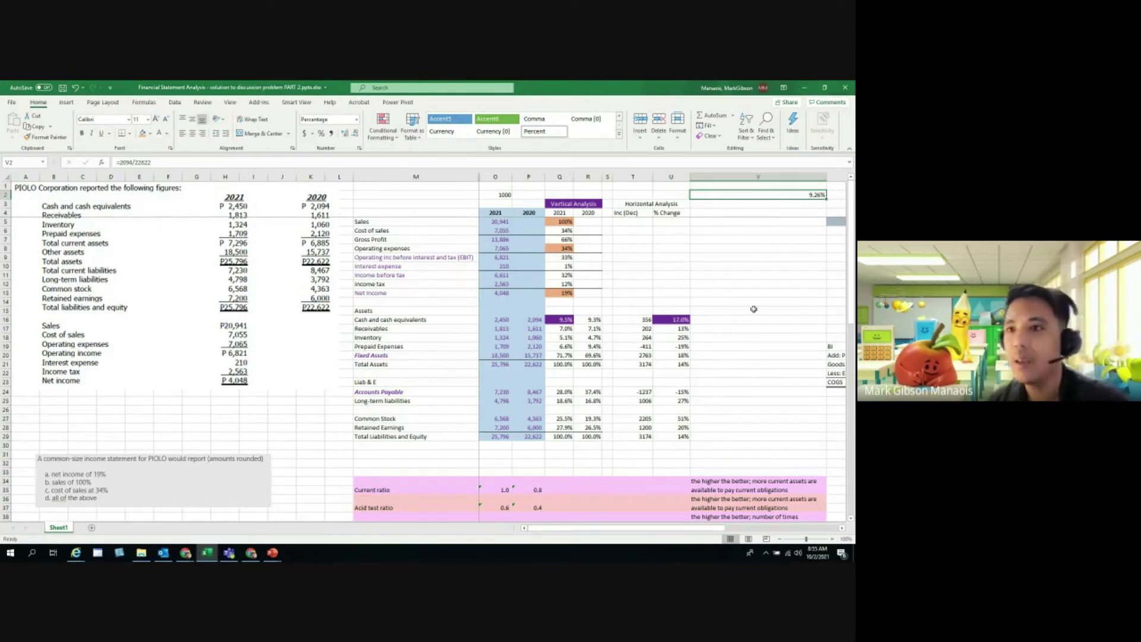
pyautogui.click(795, 277)
pyautogui.click(785, 195)
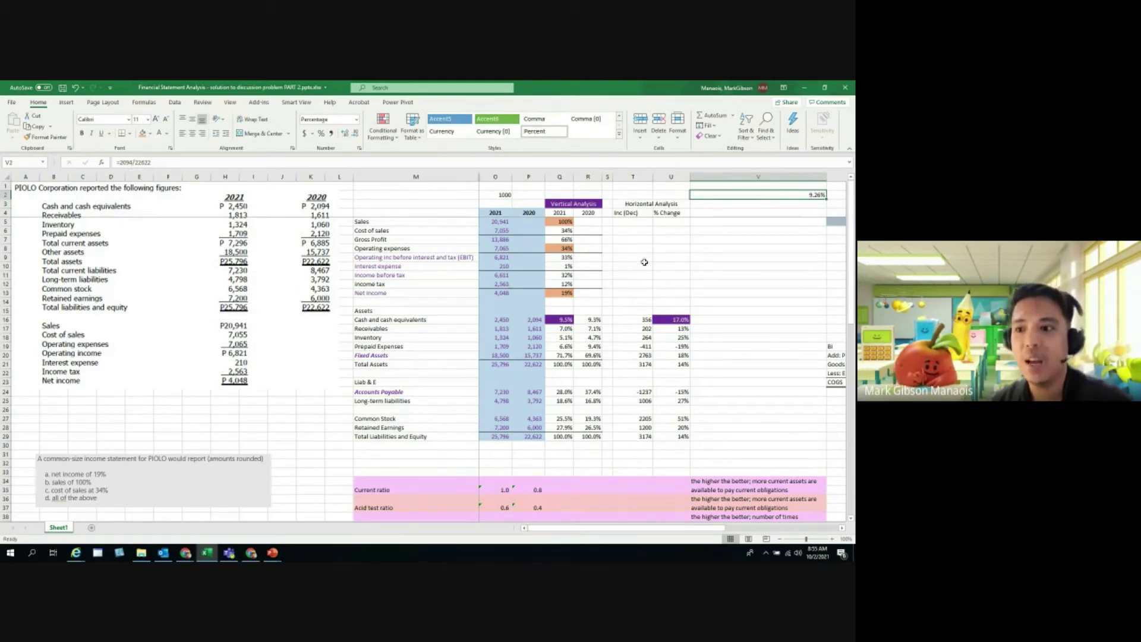
pyautogui.click(746, 258)
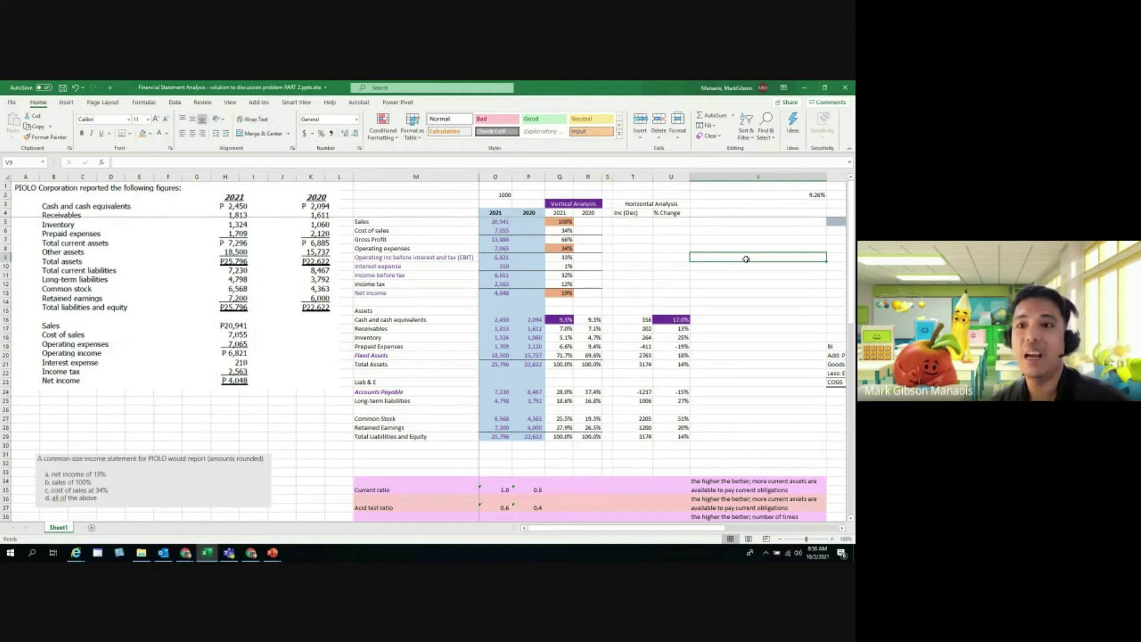
pyautogui.click(759, 196)
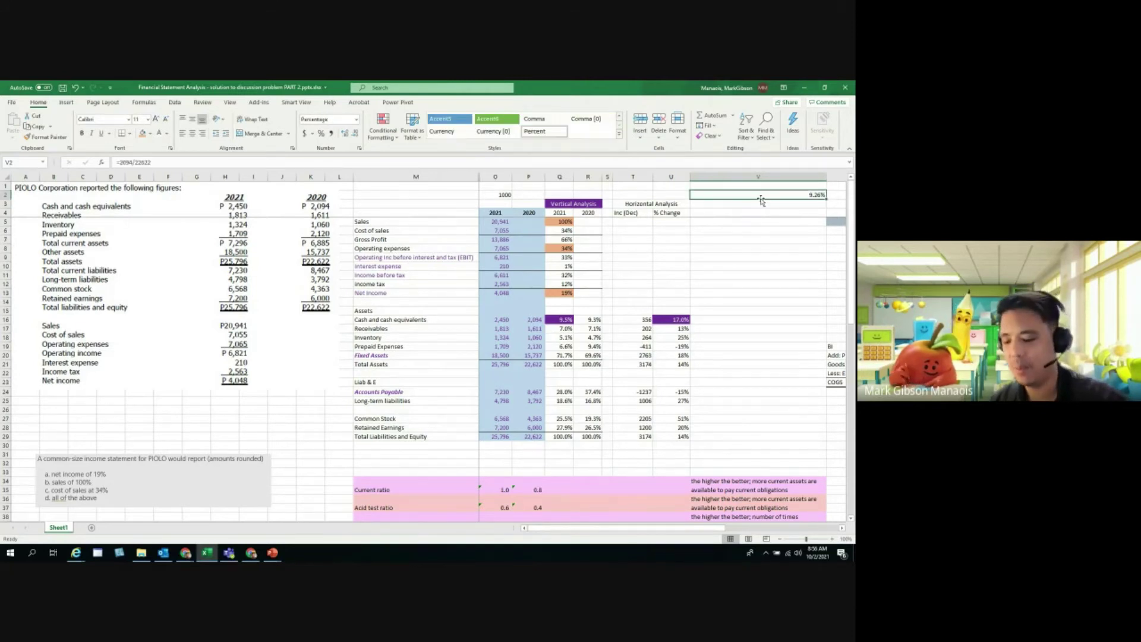
# Clear the trial percentage calculation from cell V2.
pyautogui.press('Delete')
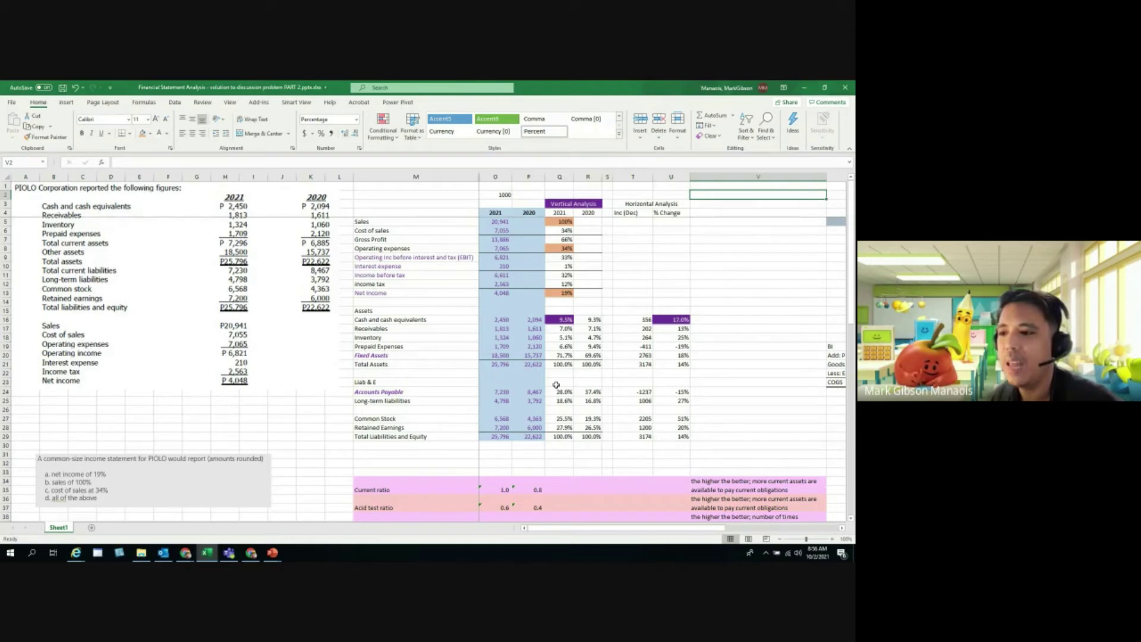
# Examine the vertical analysis of liabilities and equity, checking each item's percentage formula against the Total Liabilities and Equity base for both years.
pyautogui.scroll(-1, 556, 385)
pyautogui.scroll(-1, 556, 385)
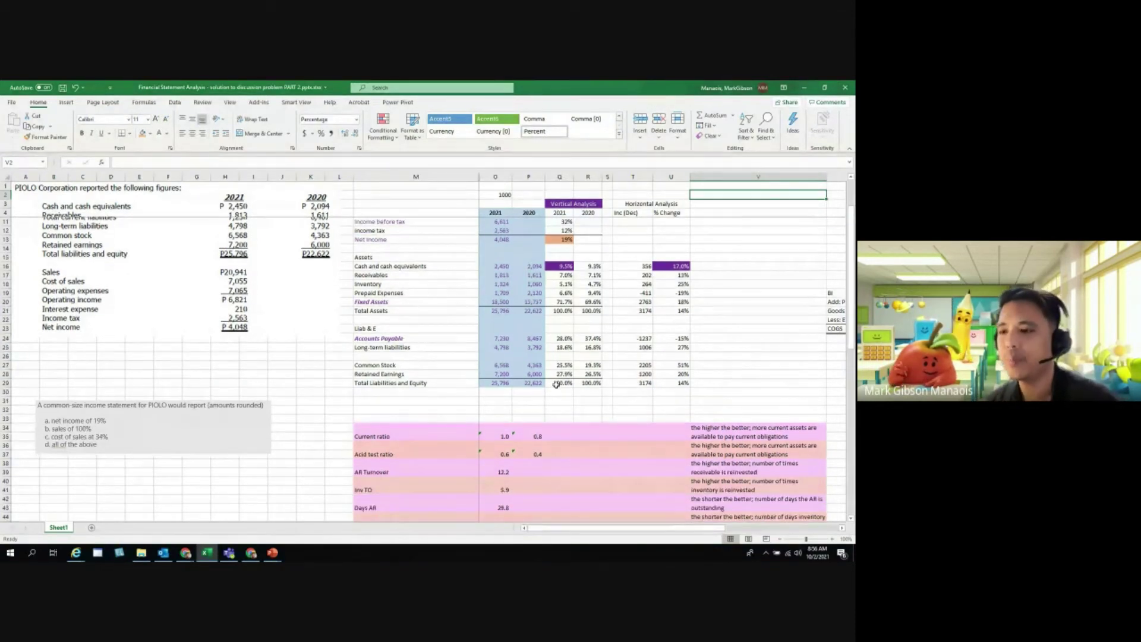
pyautogui.click(448, 383)
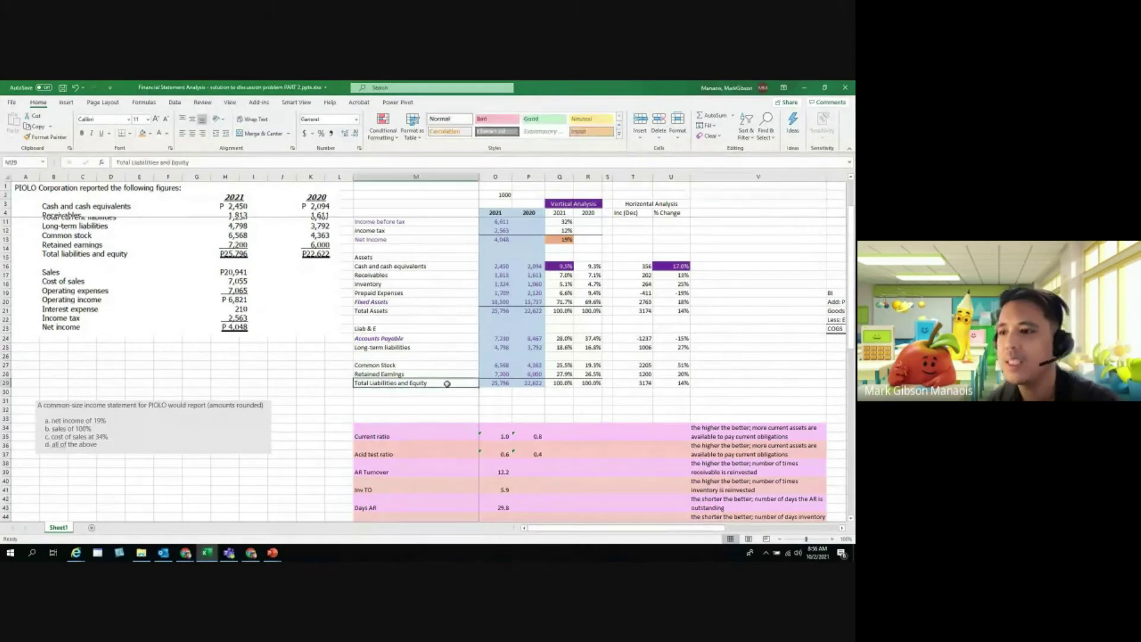
pyautogui.click(569, 384)
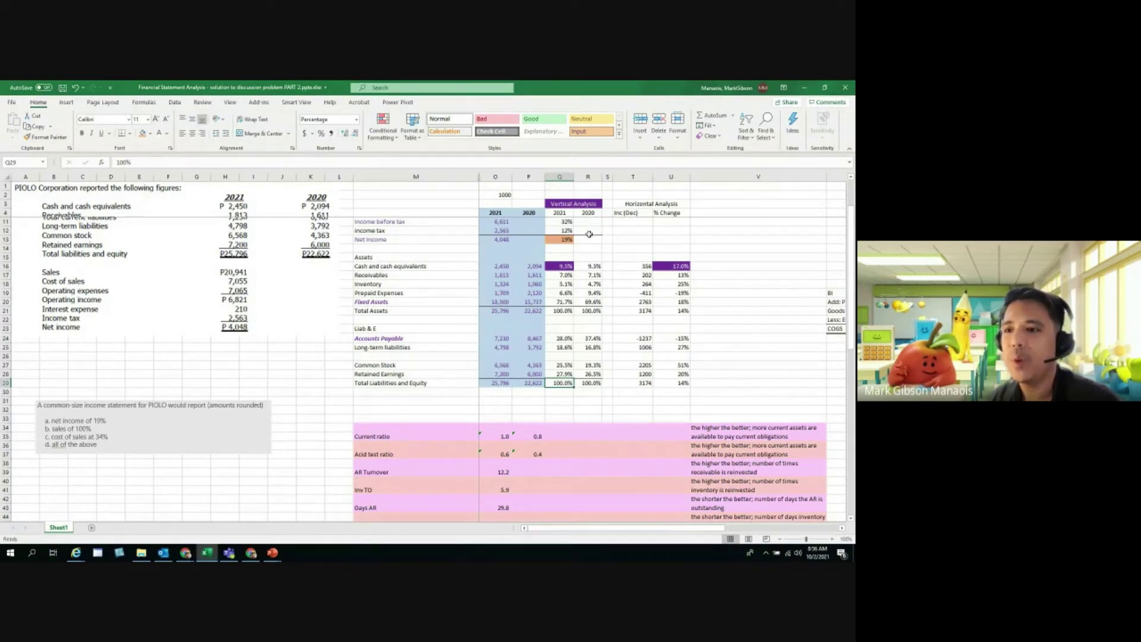
pyautogui.click(406, 348)
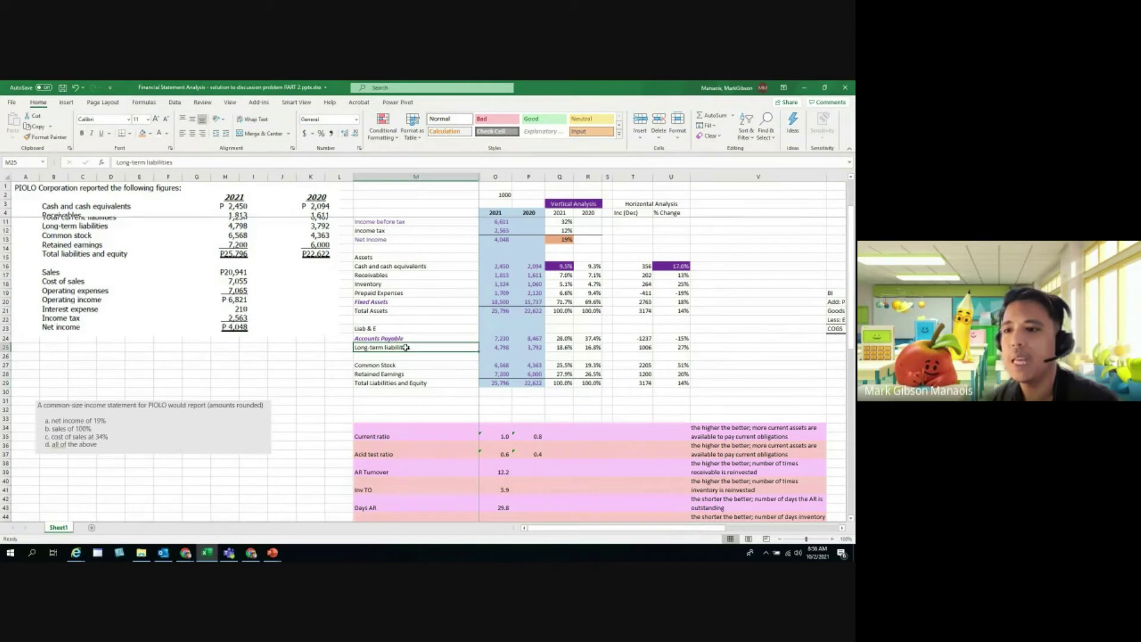
pyautogui.click(535, 338)
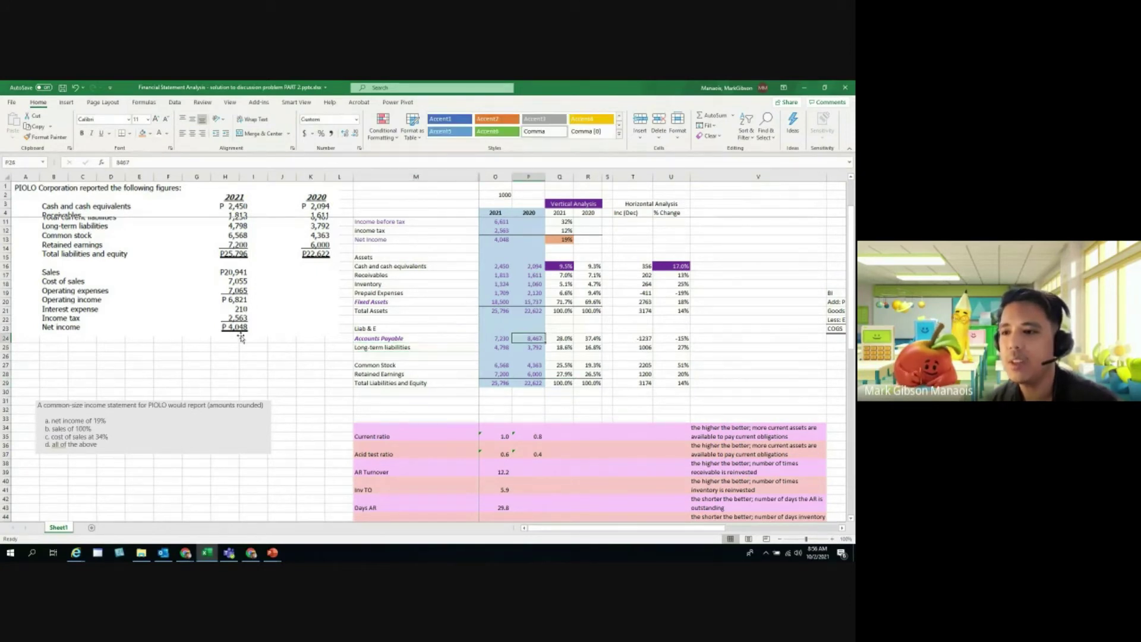
pyautogui.click(520, 349)
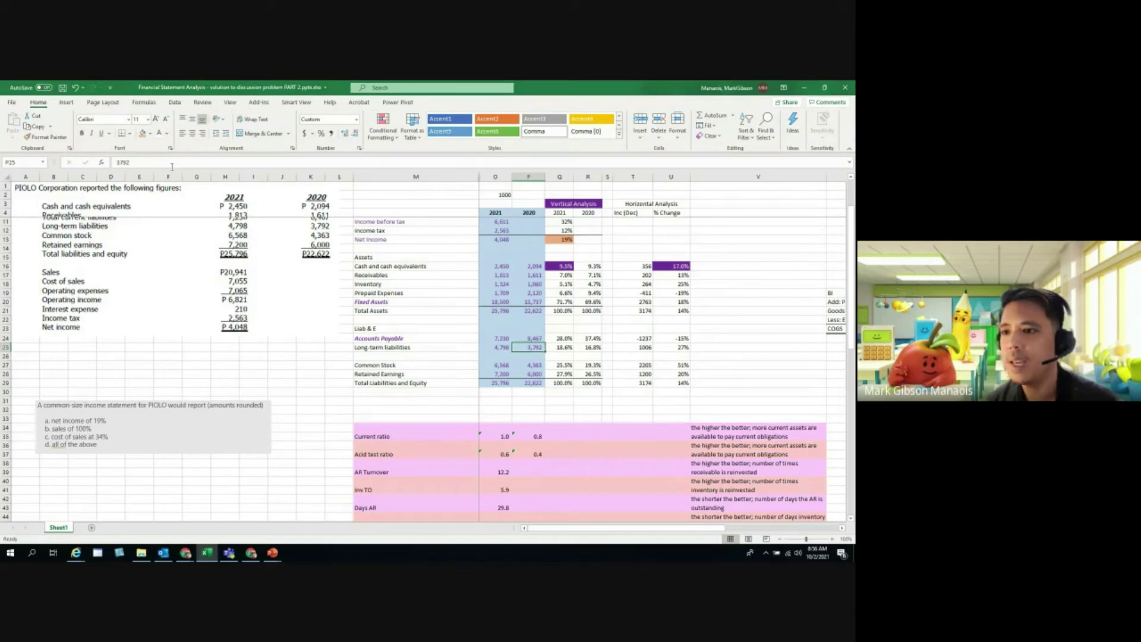
pyautogui.click(532, 383)
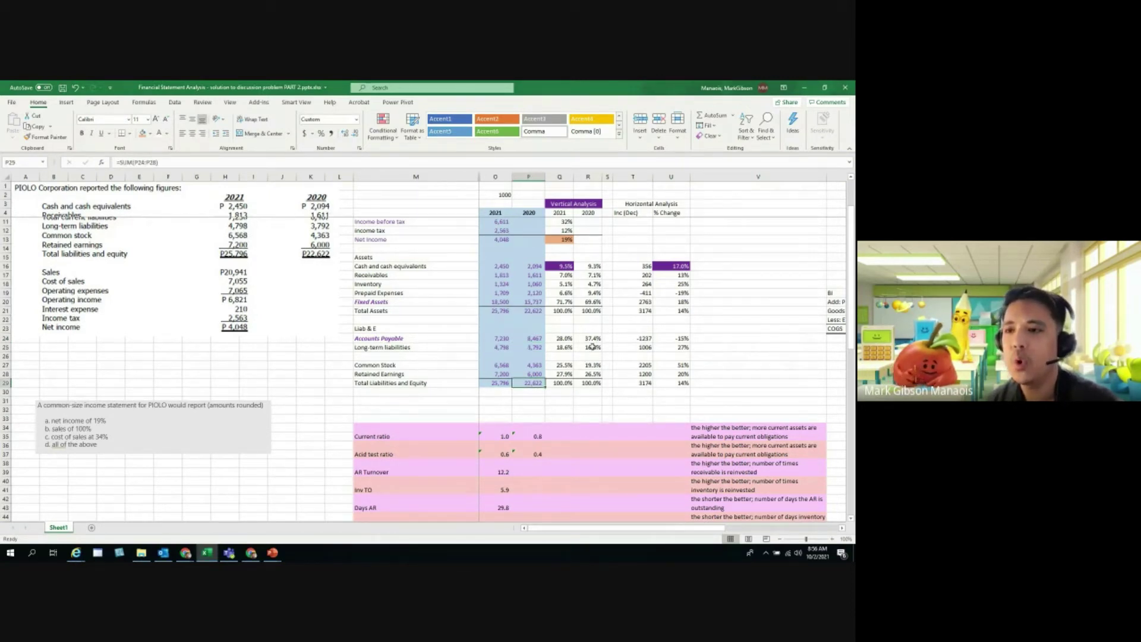
pyautogui.doubleClick(591, 346)
pyautogui.click(570, 393)
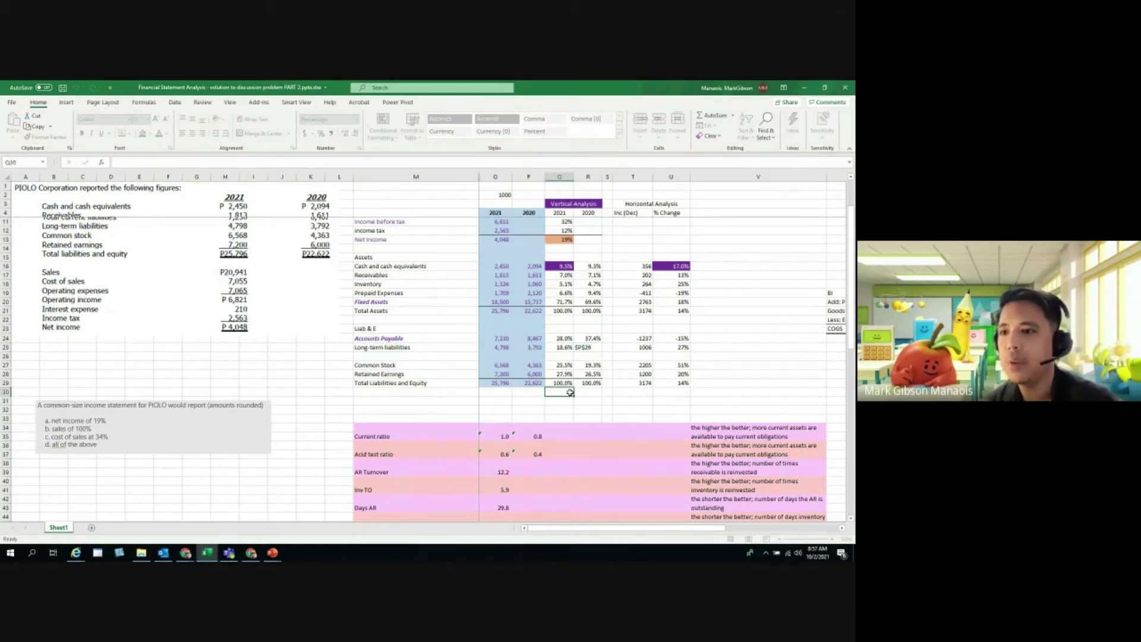
pyautogui.moveTo(562, 339); pyautogui.dragTo(588, 376)
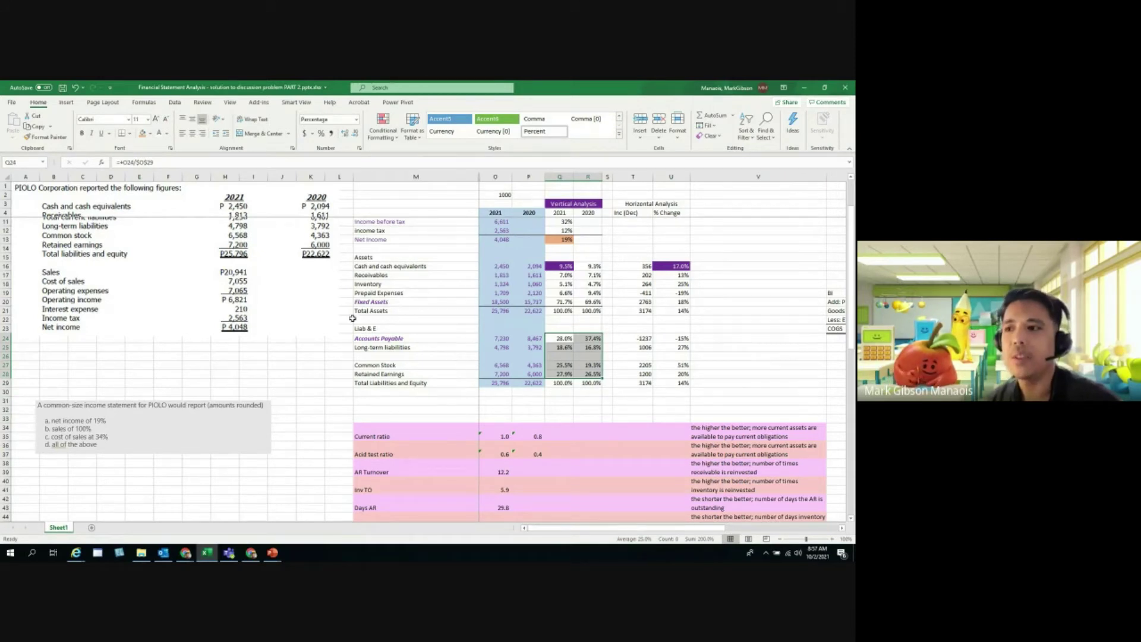
# Fill the Total Assets and Total Liabilities and Equity rows with gold from the labels through the 2020 vertical analysis column.
pyautogui.moveTo(356, 311); pyautogui.dragTo(578, 309)
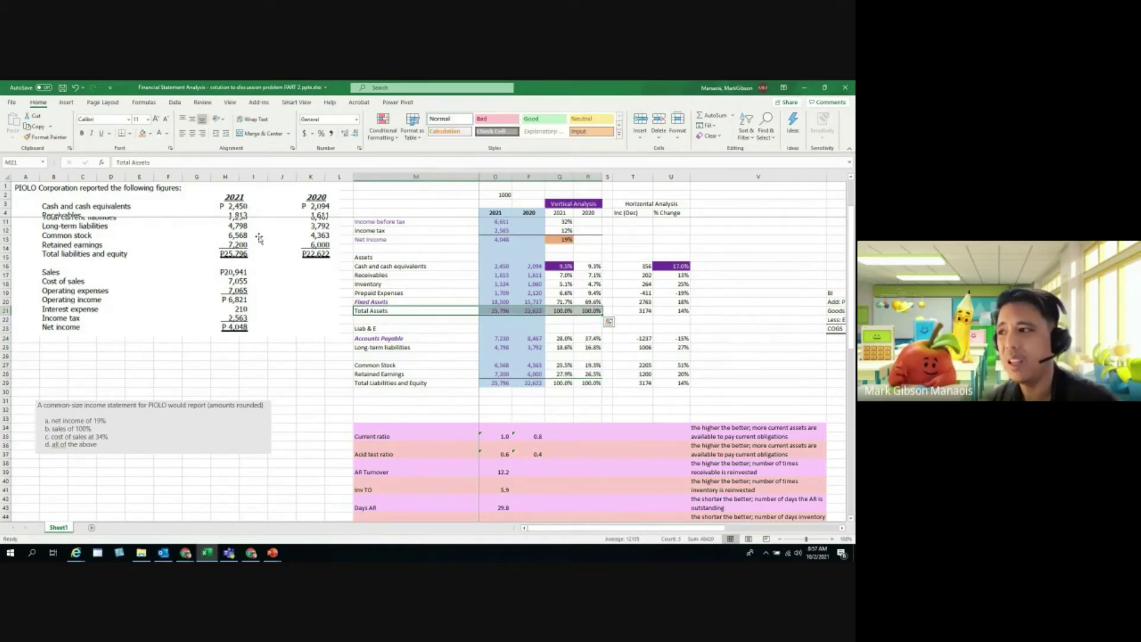
pyautogui.click(150, 133)
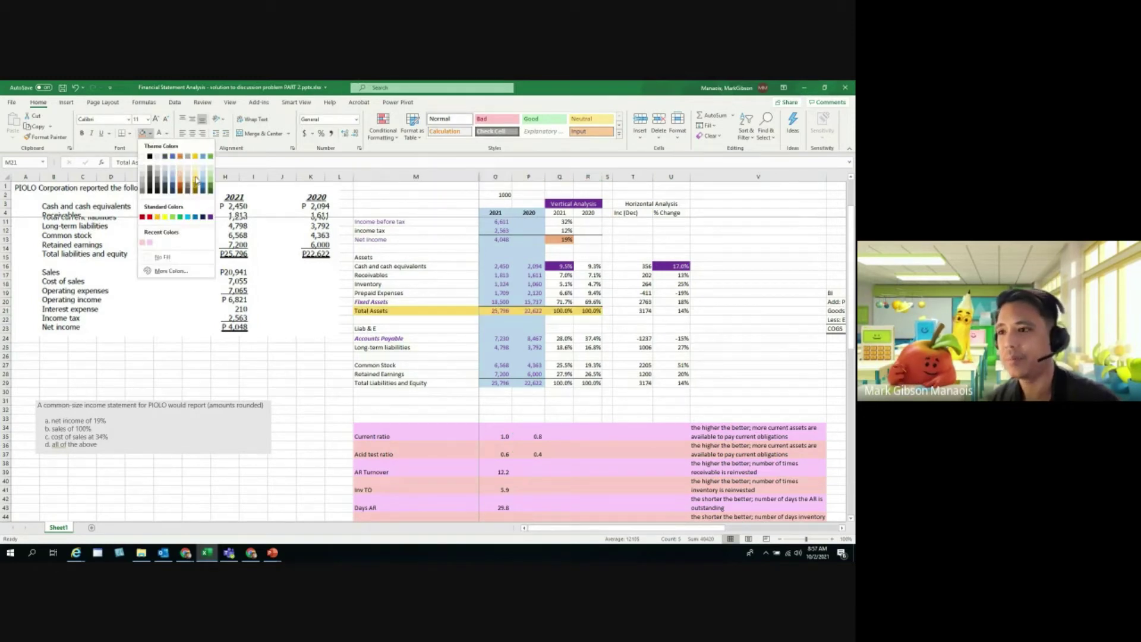
pyautogui.click(197, 182)
pyautogui.moveTo(360, 383); pyautogui.dragTo(578, 381)
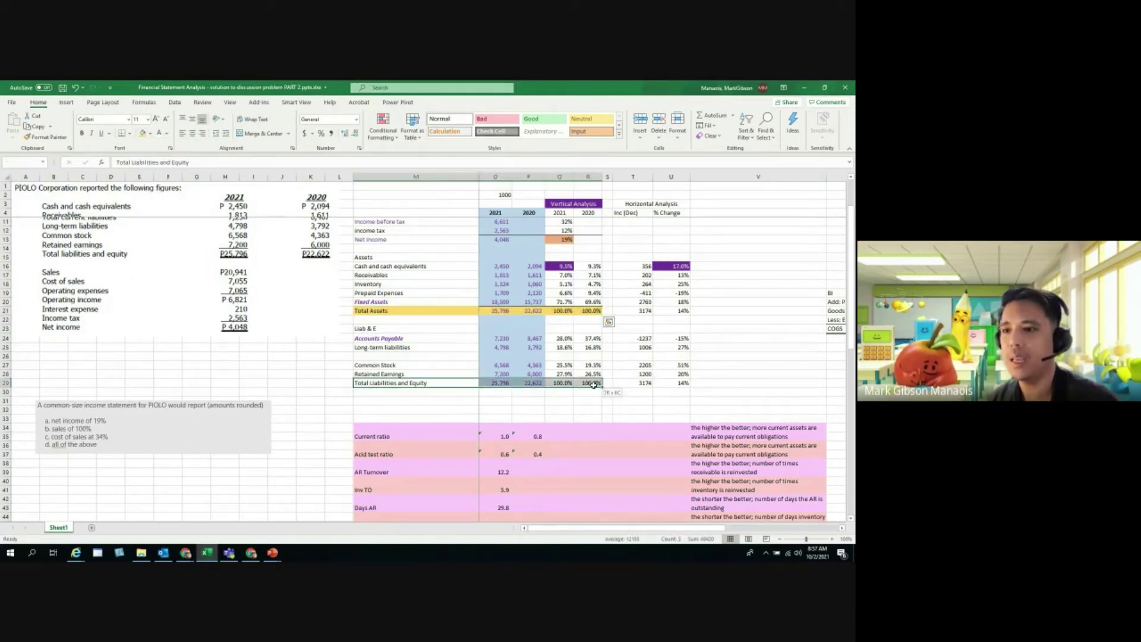
pyautogui.click(142, 134)
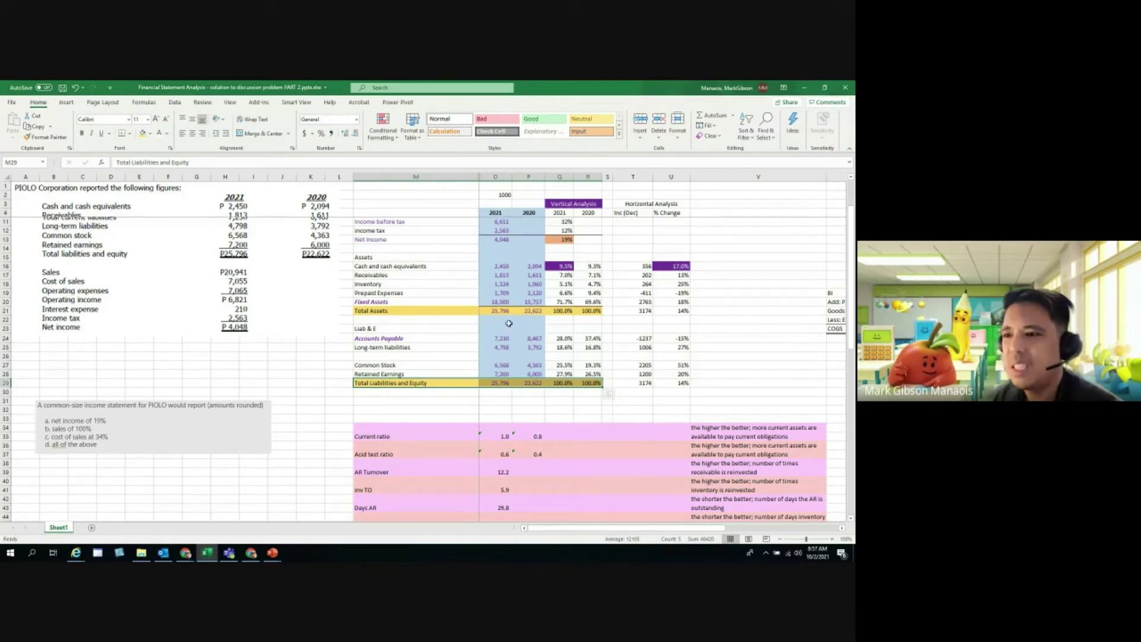
# Inspect the Fixed Assets row's 2021 vertical analysis percentage together with its 2021 and 2020 amounts.
pyautogui.click(568, 302)
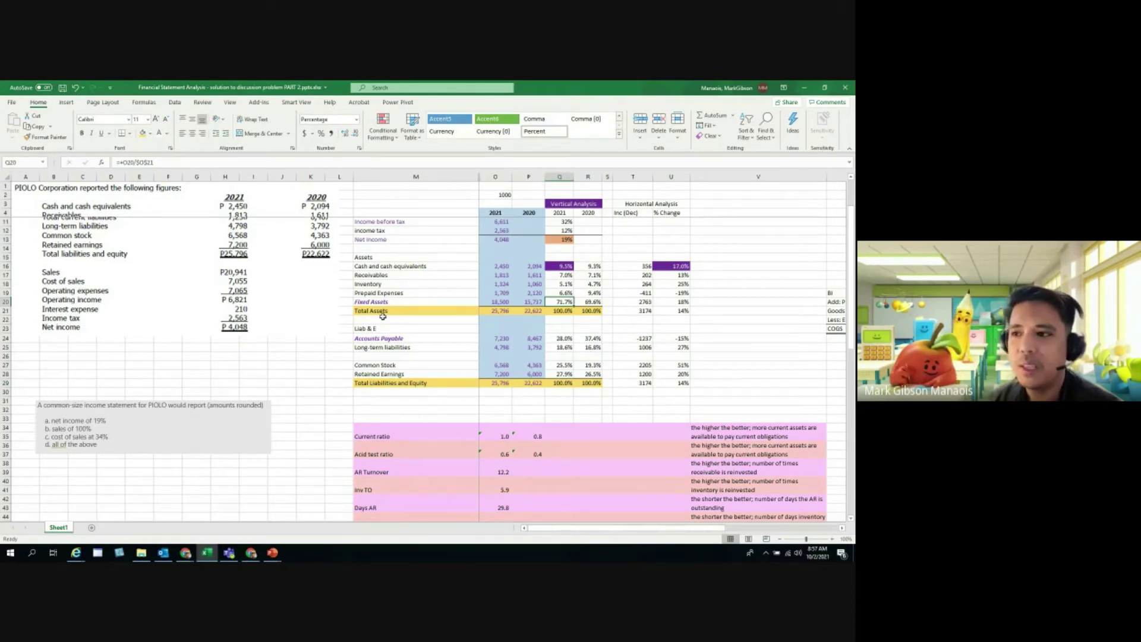
pyautogui.moveTo(380, 302); pyautogui.dragTo(553, 300)
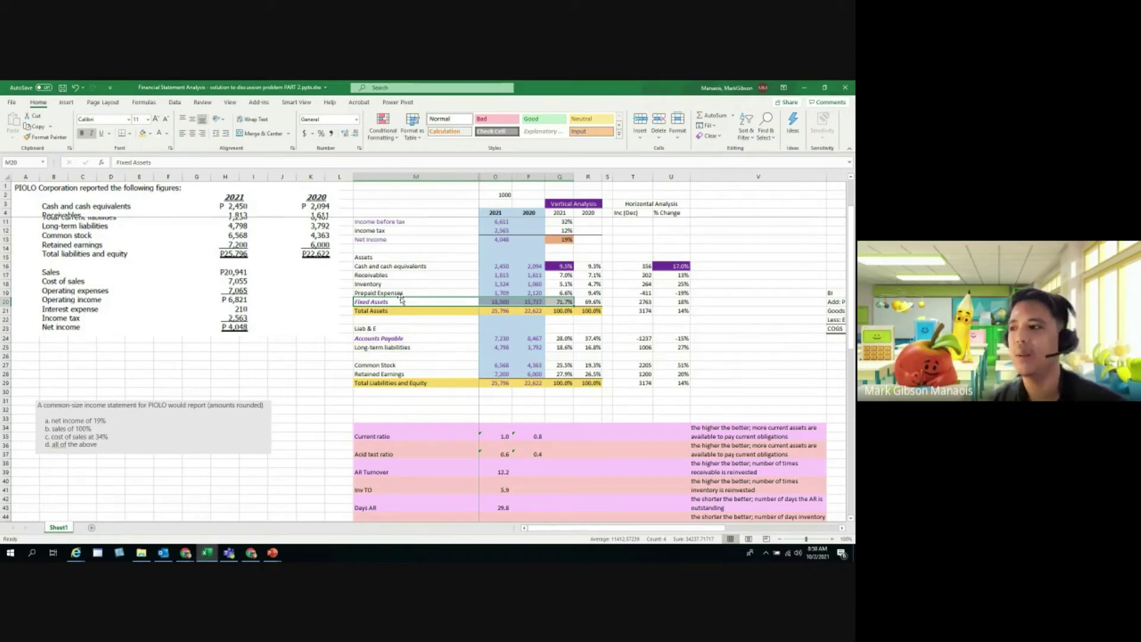
# Examine the horizontal analysis of cash and cash equivalents, tracing its increase and % change formulas to both years' amounts, and review the assets' % changes.
pyautogui.scroll(2, 252, 263)
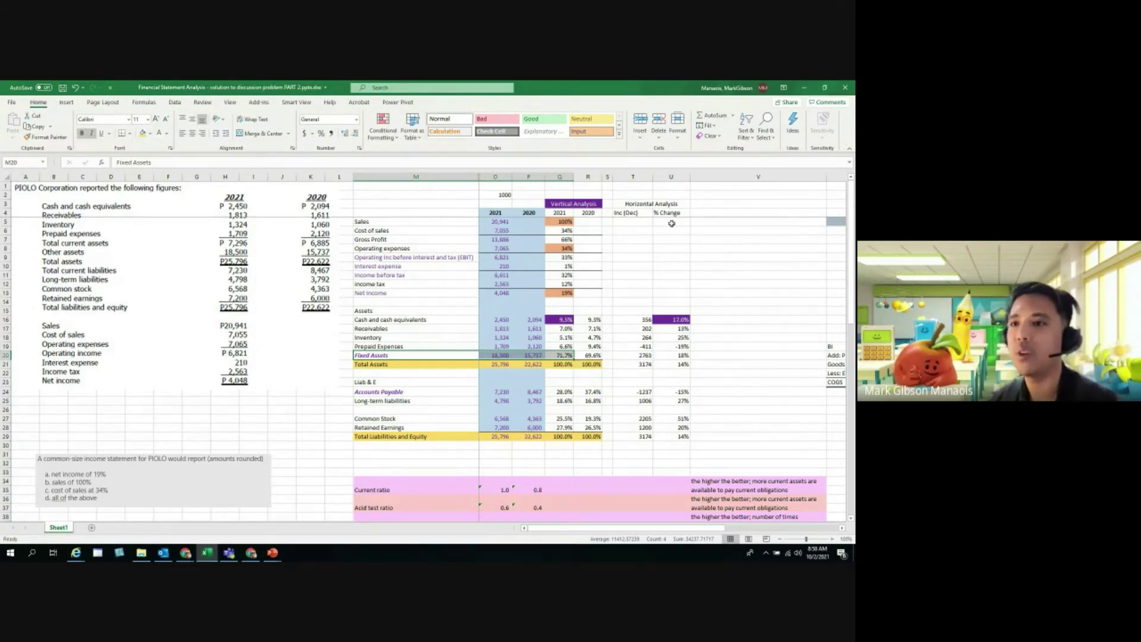
pyautogui.click(641, 203)
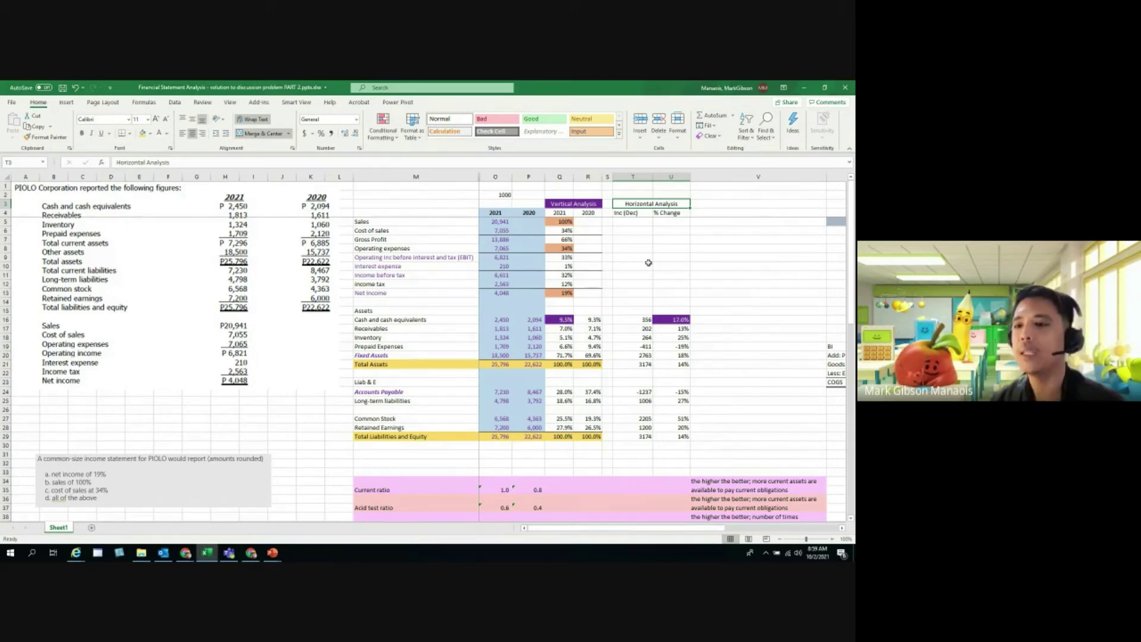
pyautogui.click(627, 320)
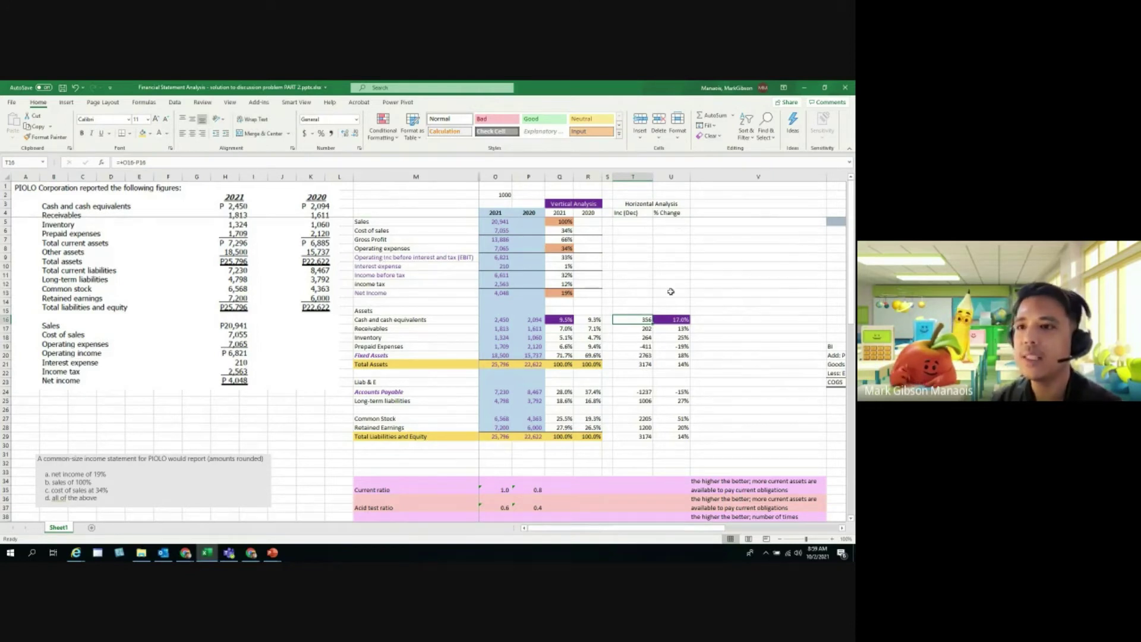
pyautogui.click(487, 320)
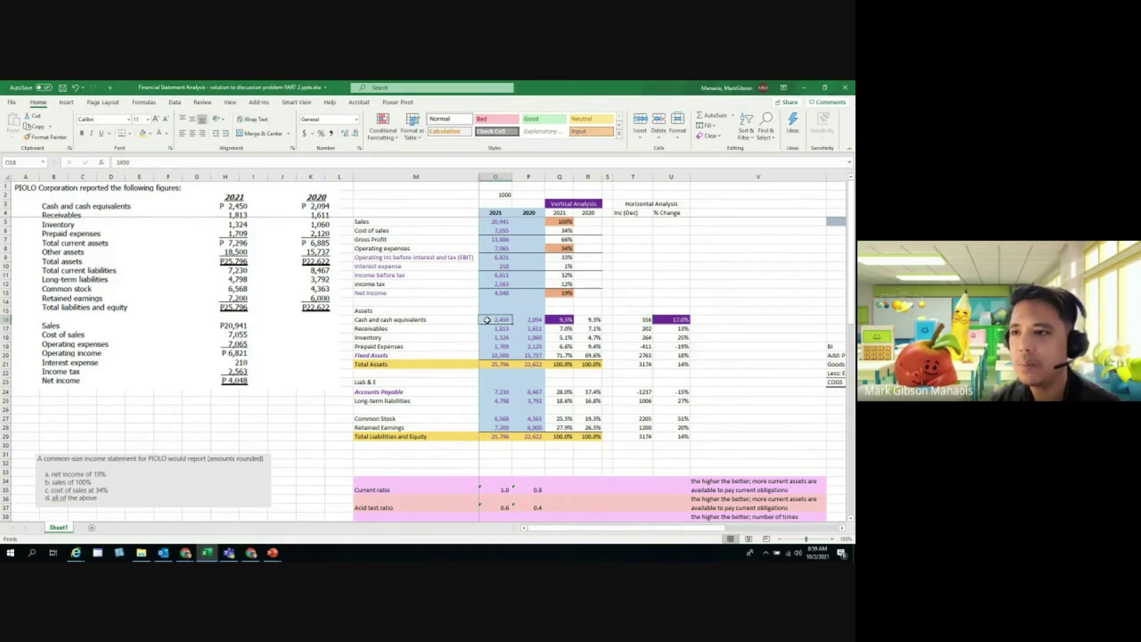
pyautogui.click(521, 319)
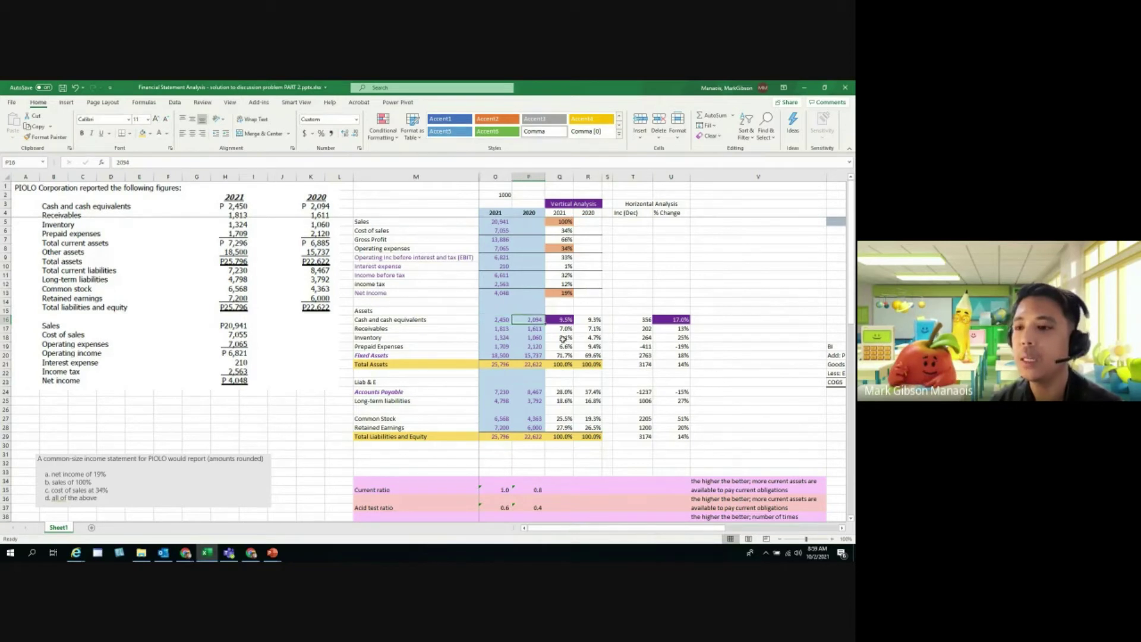
pyautogui.click(648, 321)
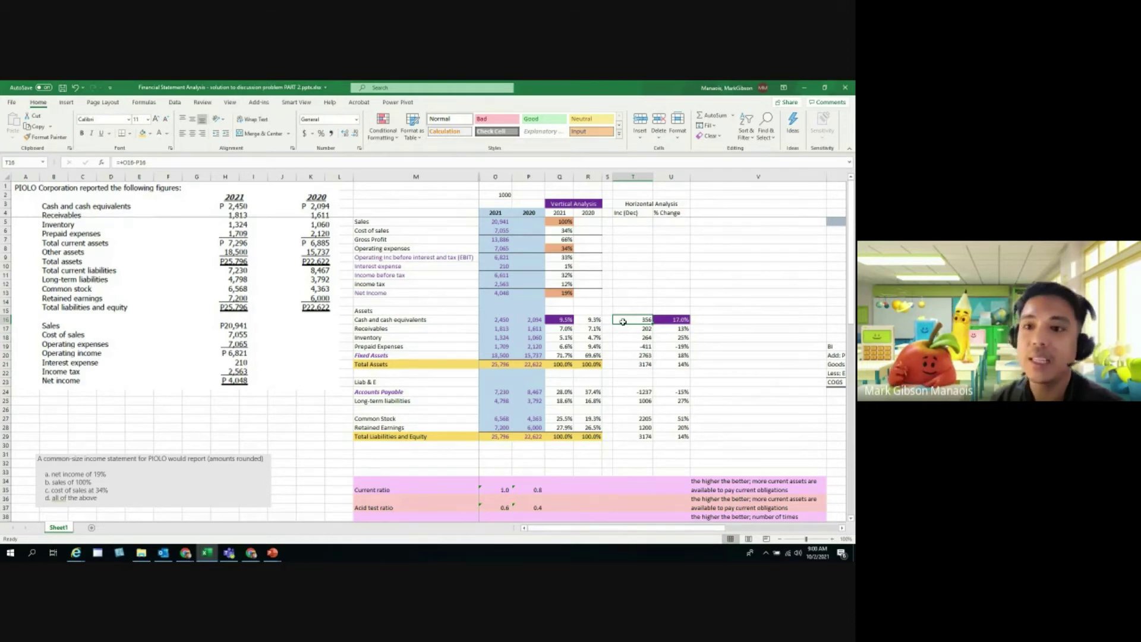
pyautogui.click(668, 322)
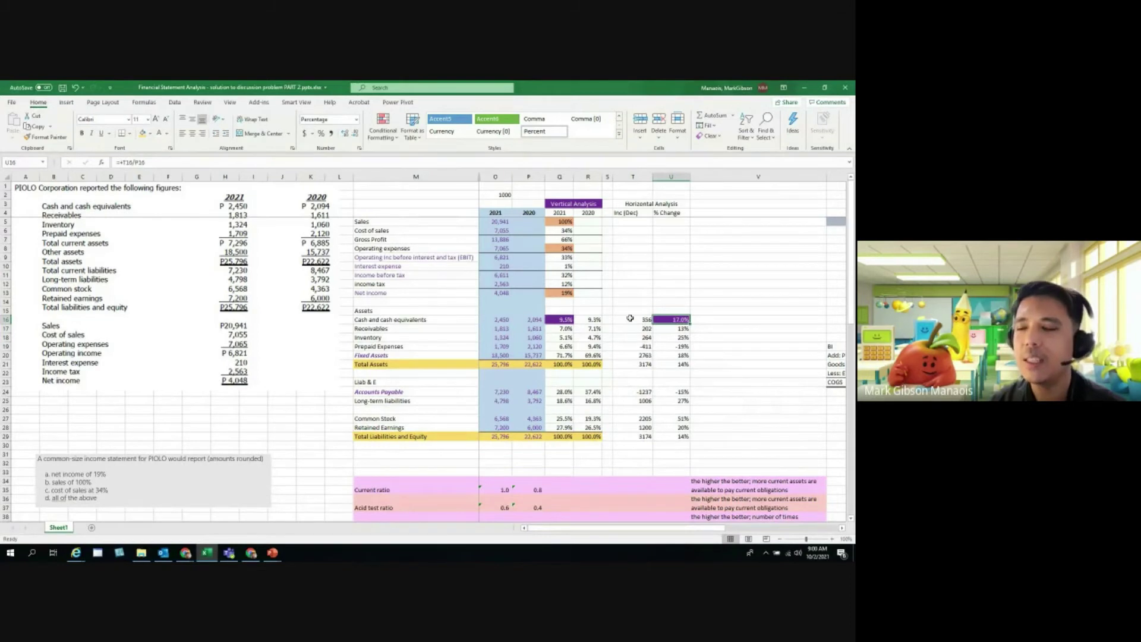
pyautogui.click(524, 321)
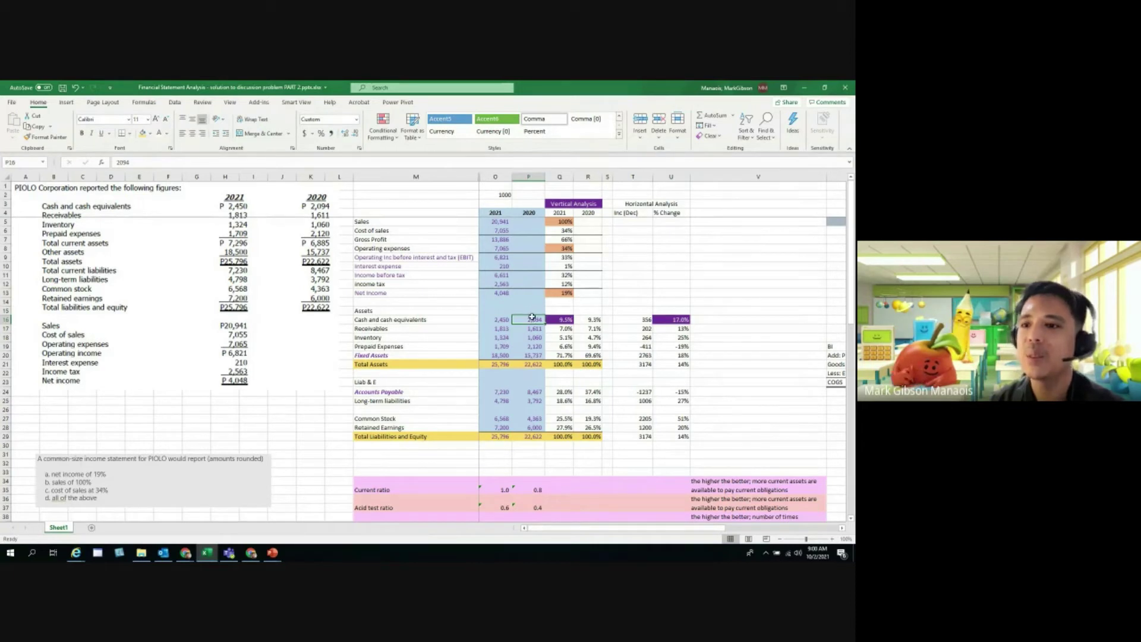
pyautogui.click(643, 322)
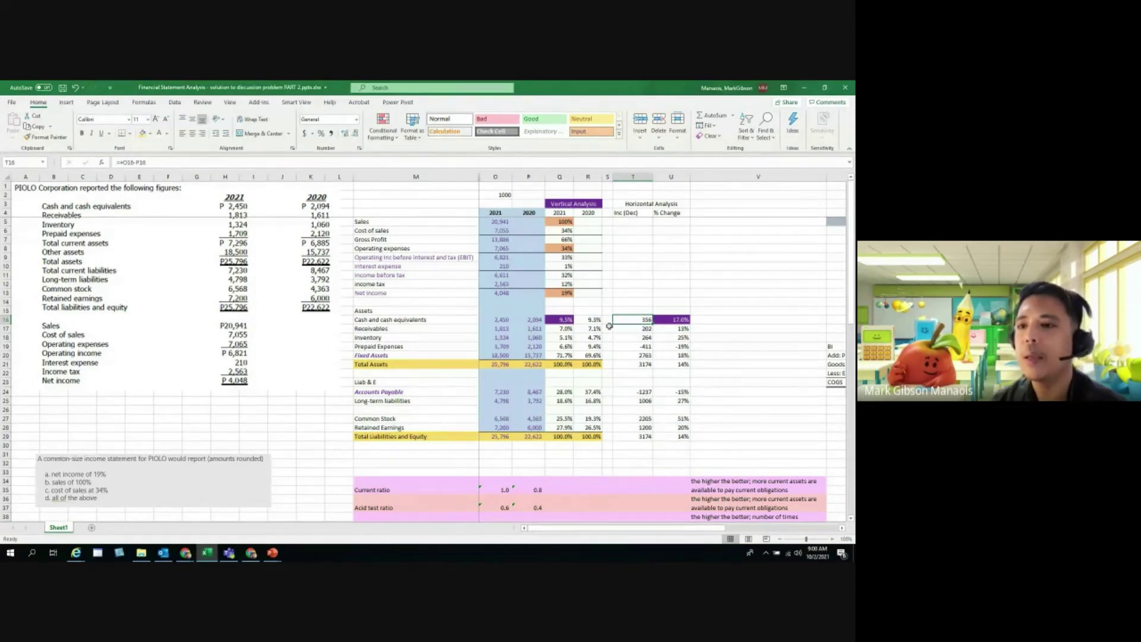
pyautogui.moveTo(667, 319); pyautogui.dragTo(663, 364)
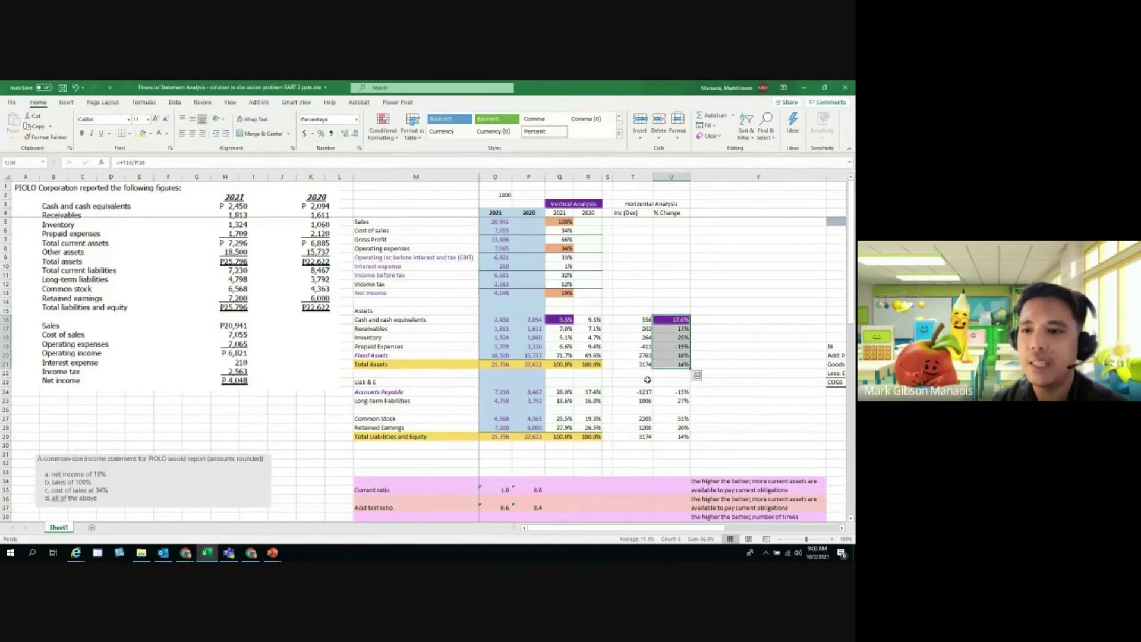
pyautogui.click(647, 379)
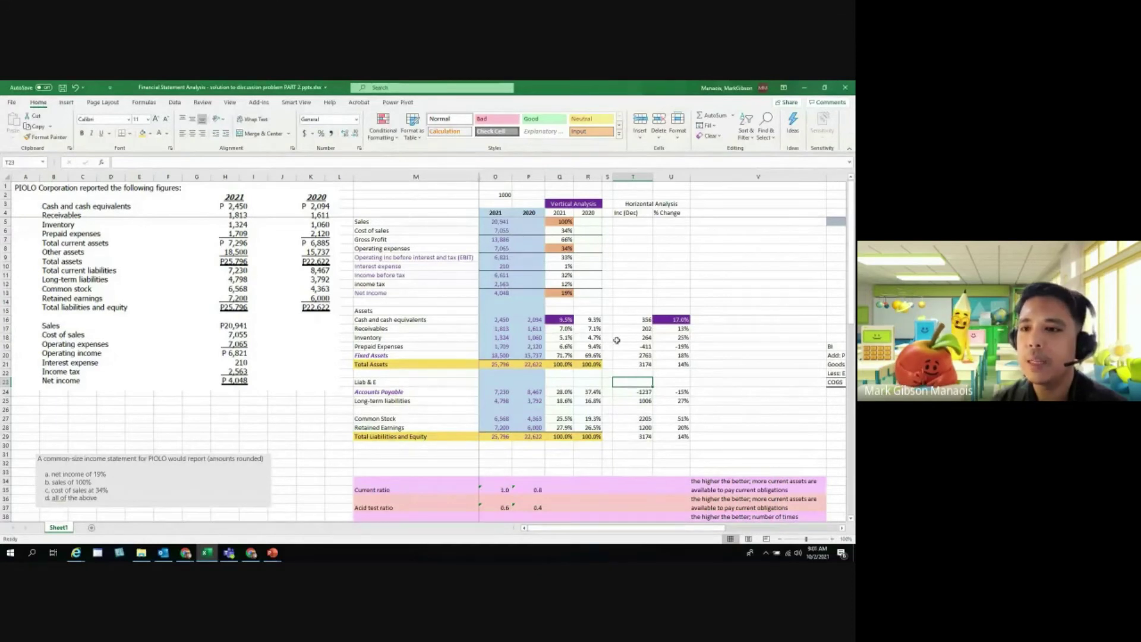
# Fill the Prepaid Expenses horizontal analysis cells T19:U19 with gold and compare the item's 2021 and 2020 amounts.
pyautogui.moveTo(636, 349); pyautogui.dragTo(670, 348)
pyautogui.click(144, 133)
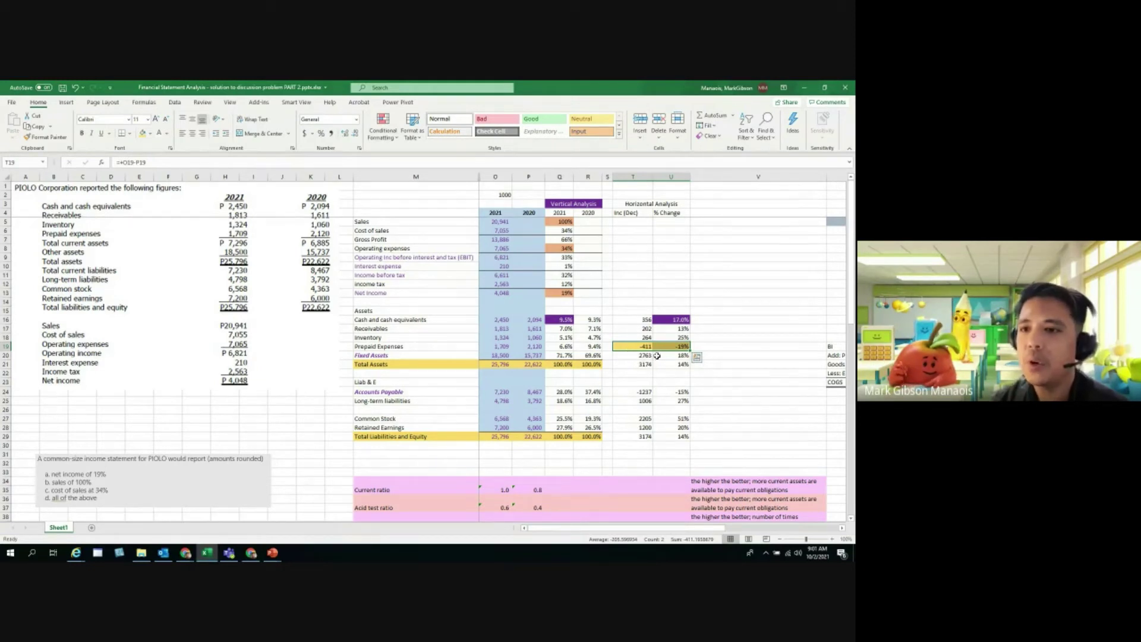
pyautogui.moveTo(503, 347); pyautogui.dragTo(531, 347)
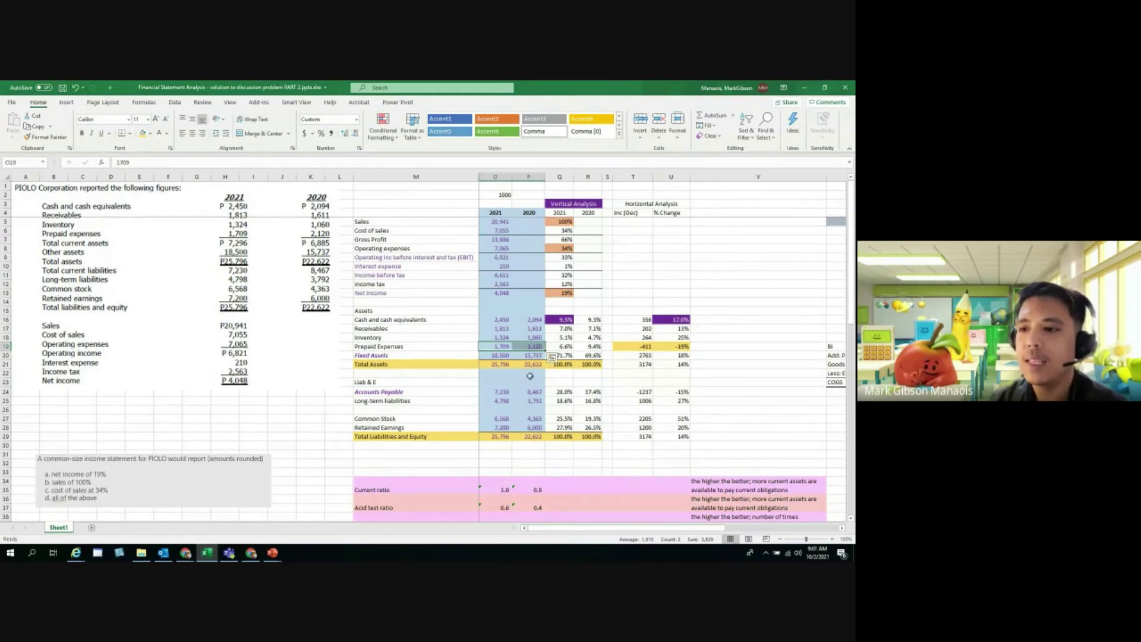
# Check the horizontal analysis changes for Total Assets and Fixed Assets, and inspect the 2020 Accounts Payable amount.
pyautogui.scroll(-2, 636, 381)
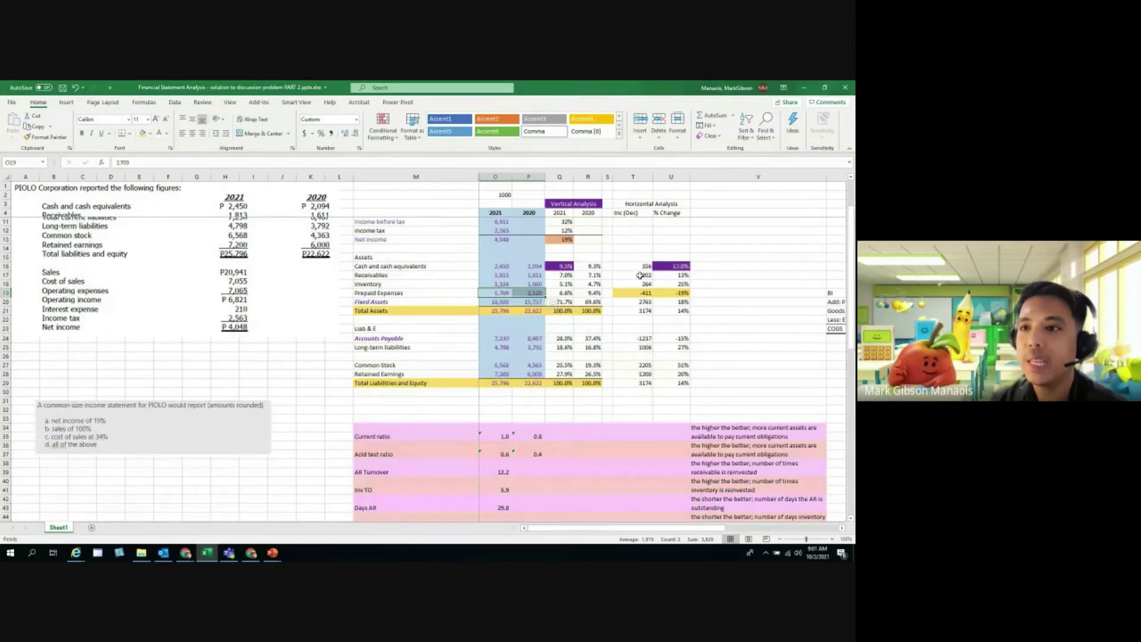
pyautogui.click(672, 311)
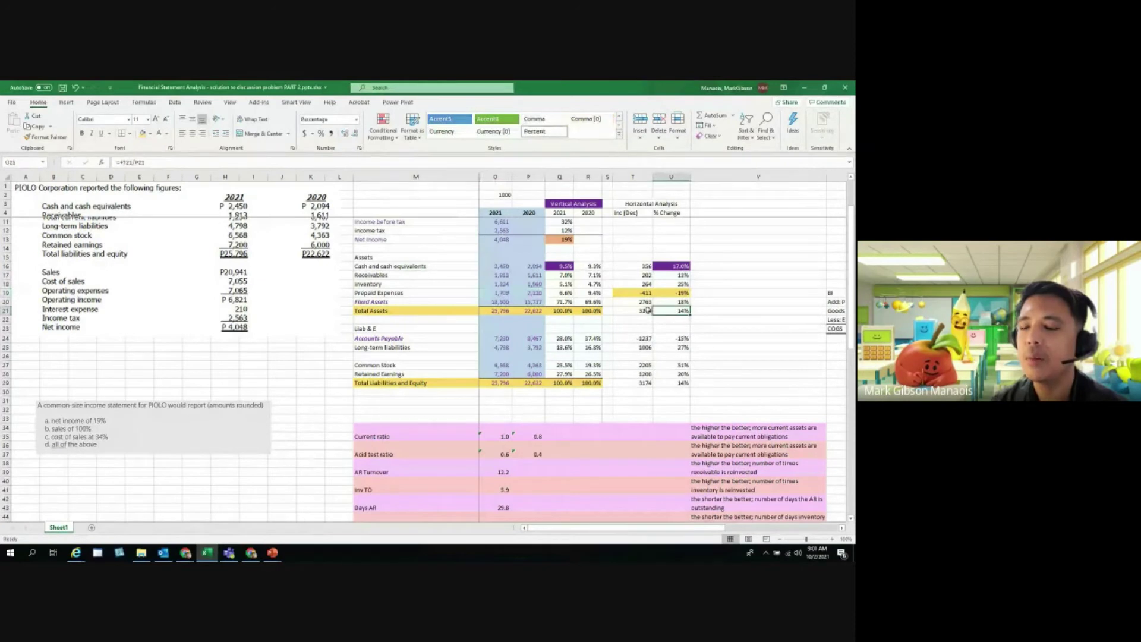
pyautogui.moveTo(641, 303); pyautogui.dragTo(679, 303)
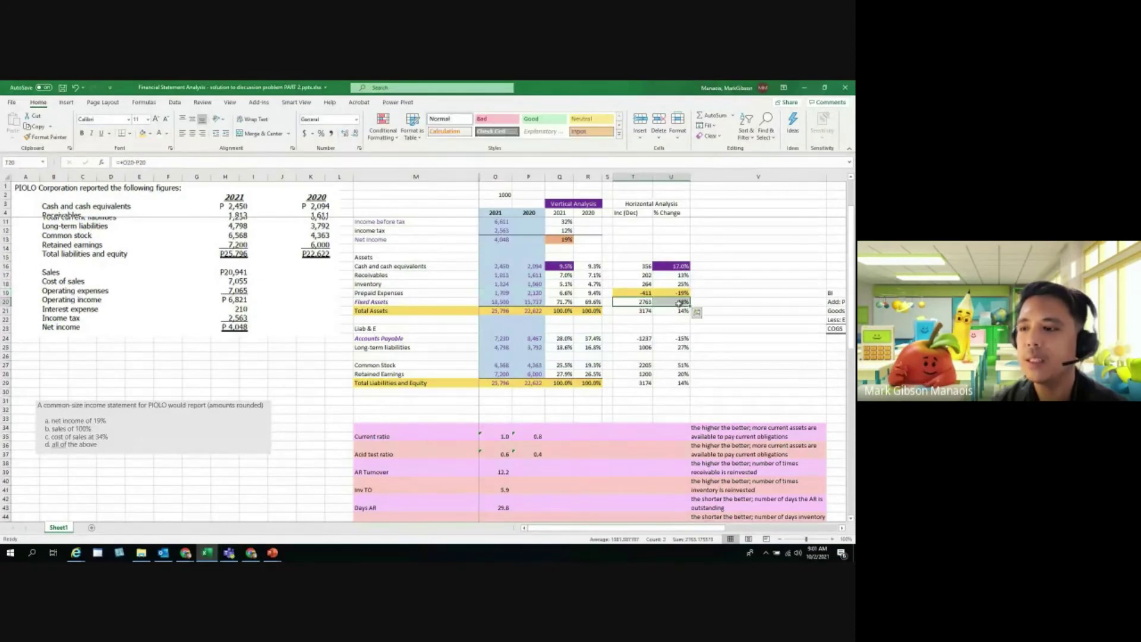
pyautogui.click(647, 303)
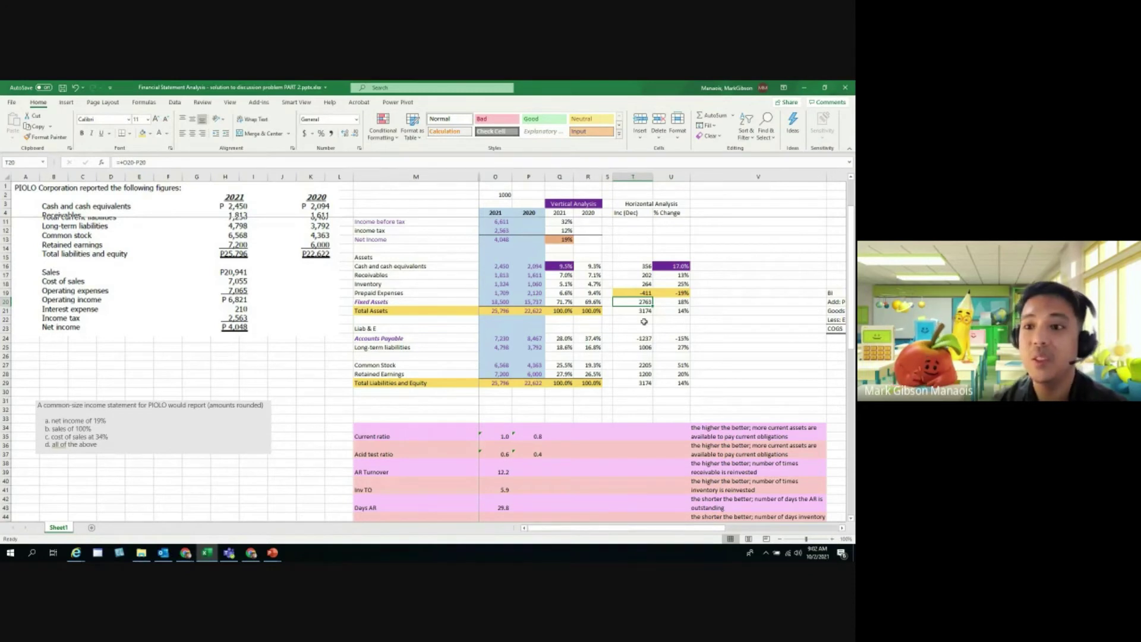
pyautogui.click(677, 302)
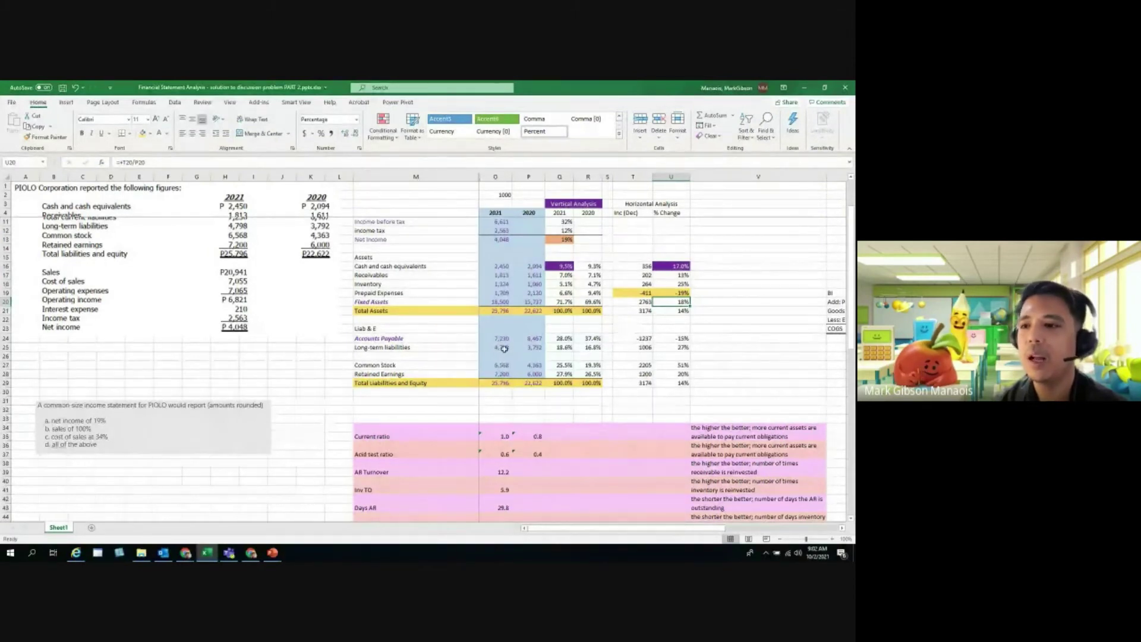
pyautogui.click(540, 340)
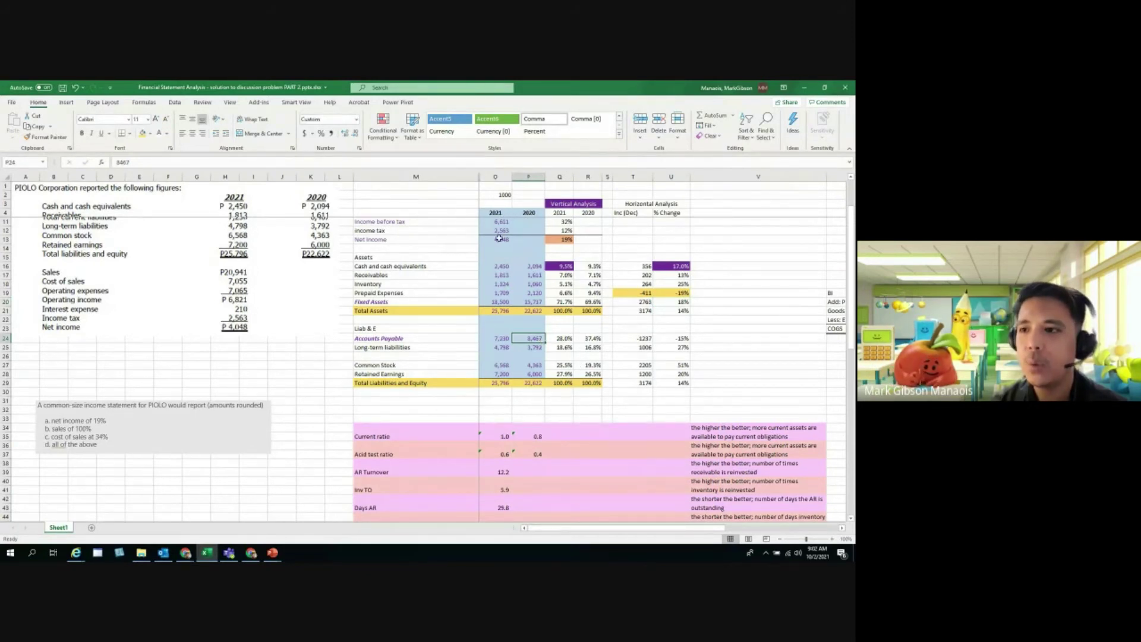
# Check the 2021 Accounts Payable amount against its change formulas, and fill its horizontal analysis cells T24:U24 with gold.
pyautogui.click(503, 340)
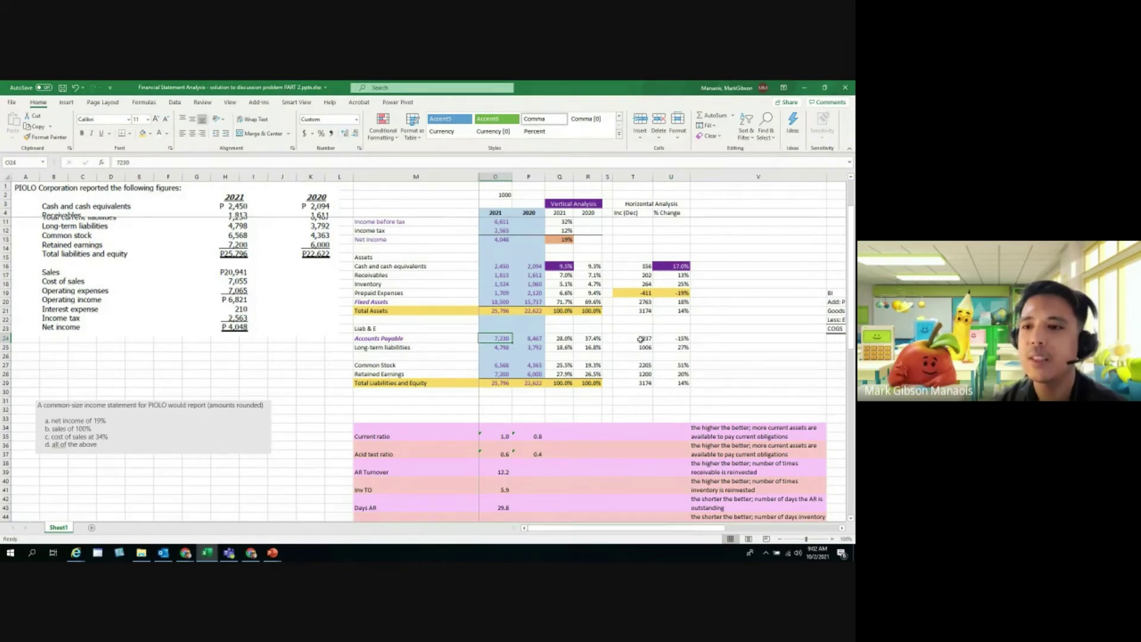
pyautogui.click(641, 340)
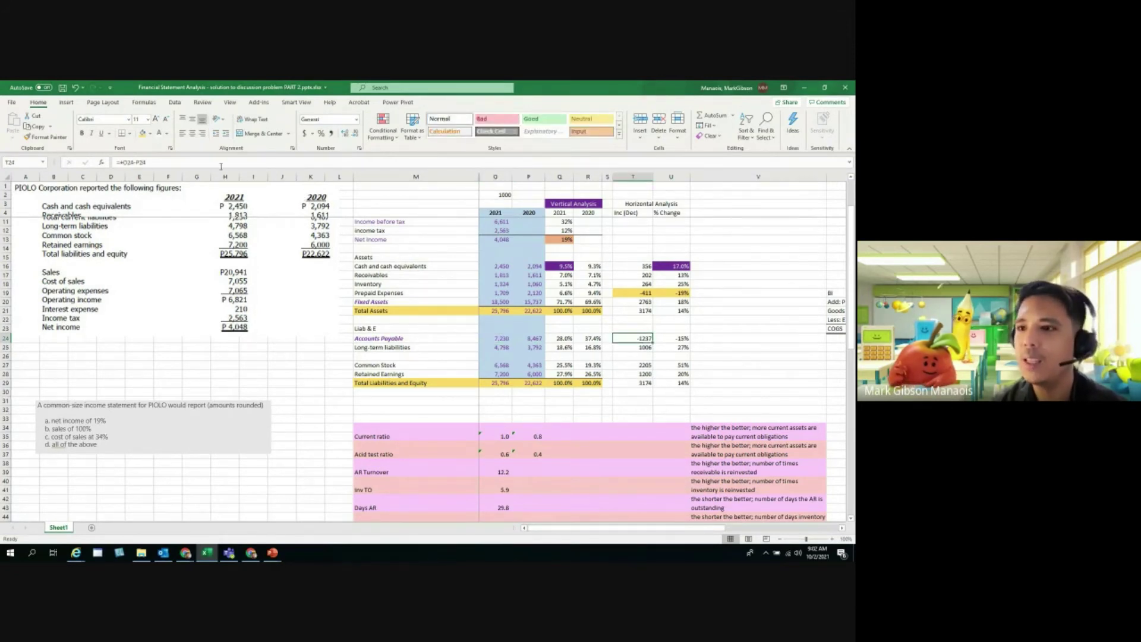
pyautogui.click(676, 337)
pyautogui.moveTo(639, 340); pyautogui.dragTo(671, 339)
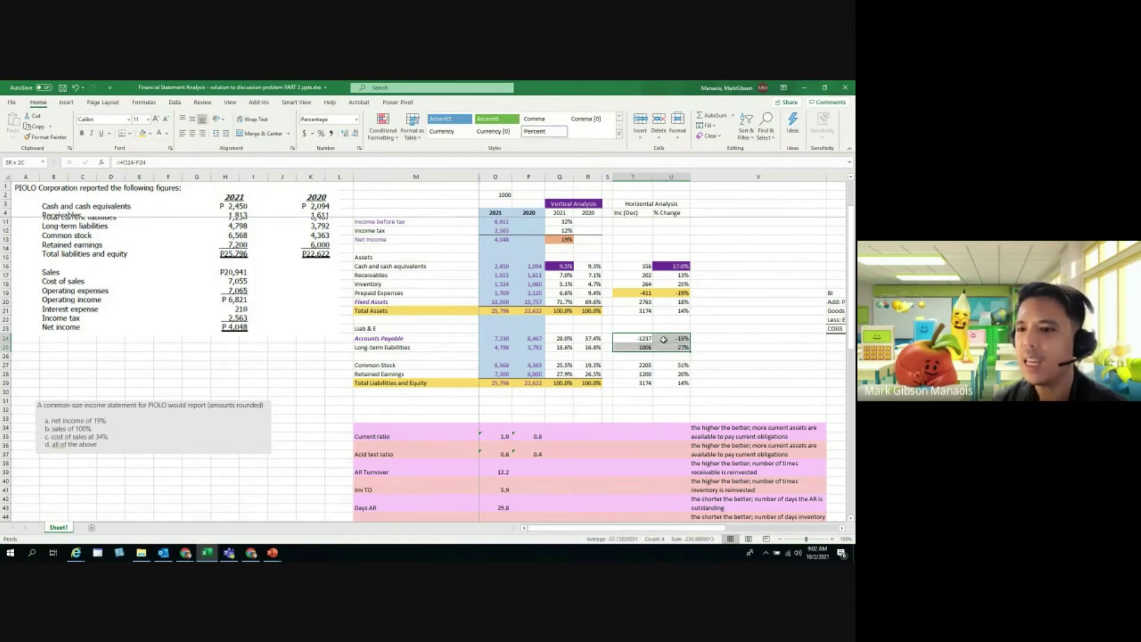
pyautogui.click(143, 133)
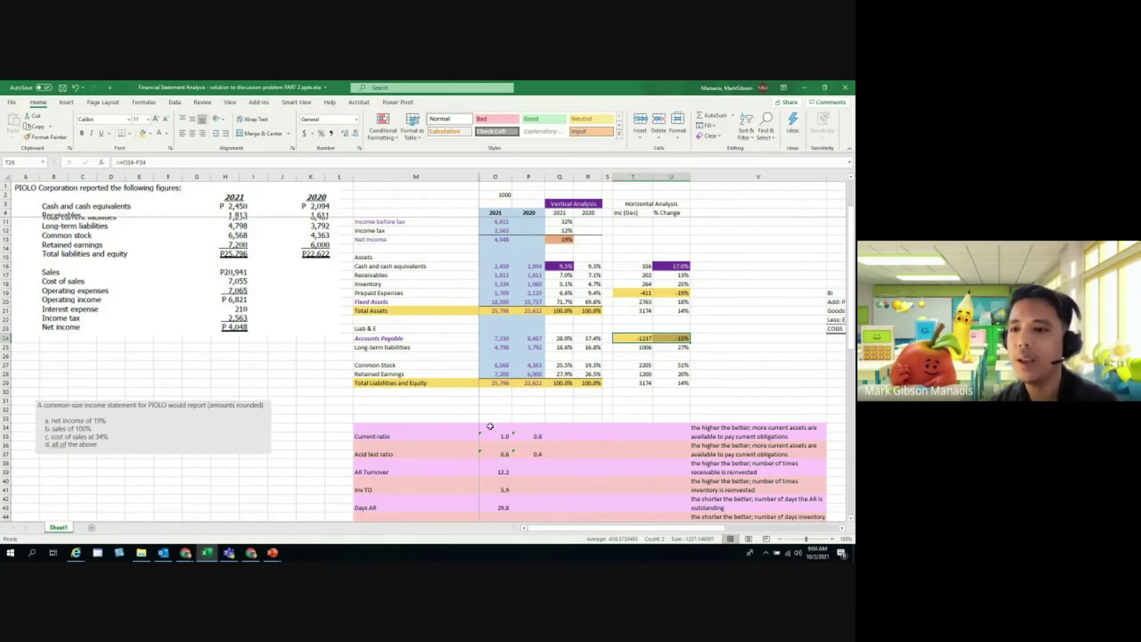
# Examine the Retained Earnings increase and % change in the horizontal analysis against its 2021 and 2020 amounts.
pyautogui.click(633, 374)
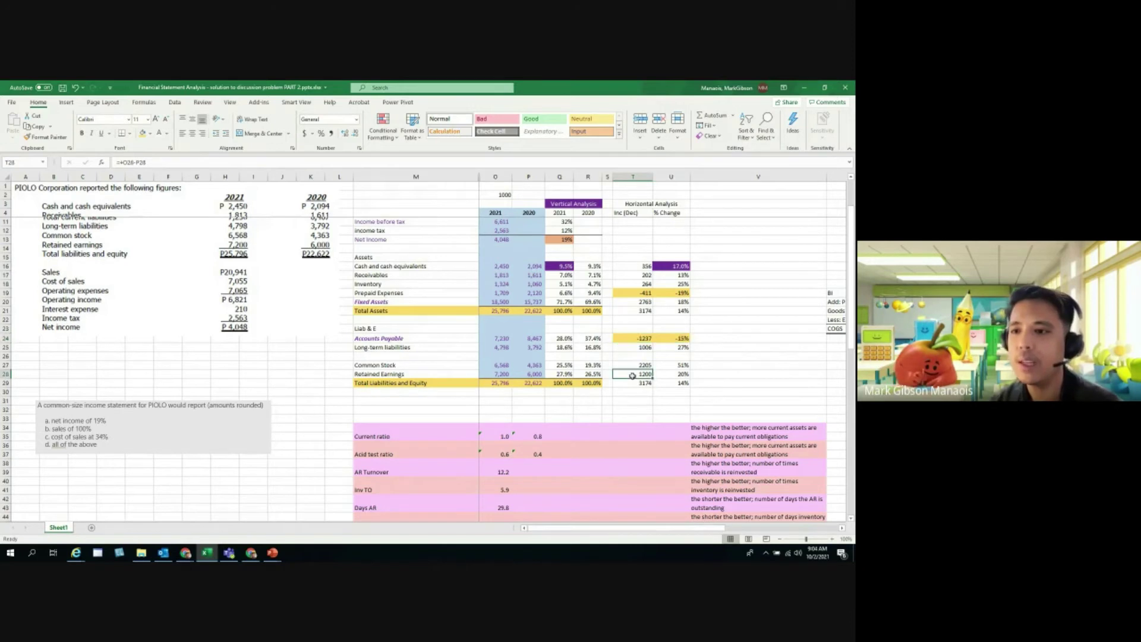
pyautogui.click(504, 374)
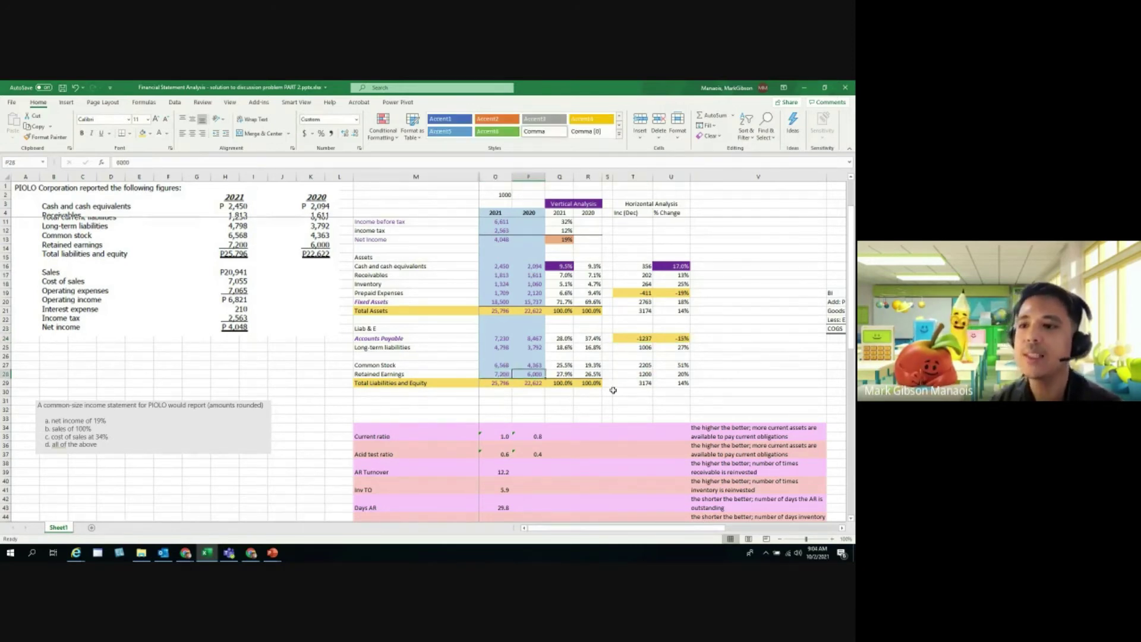
pyautogui.click(647, 376)
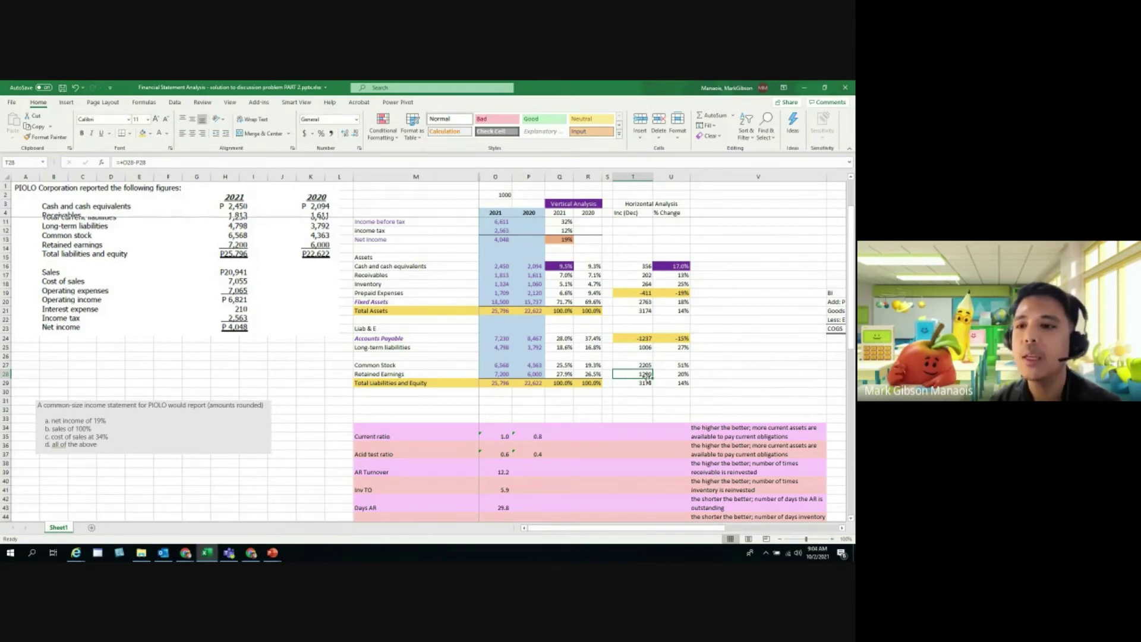
pyautogui.click(678, 374)
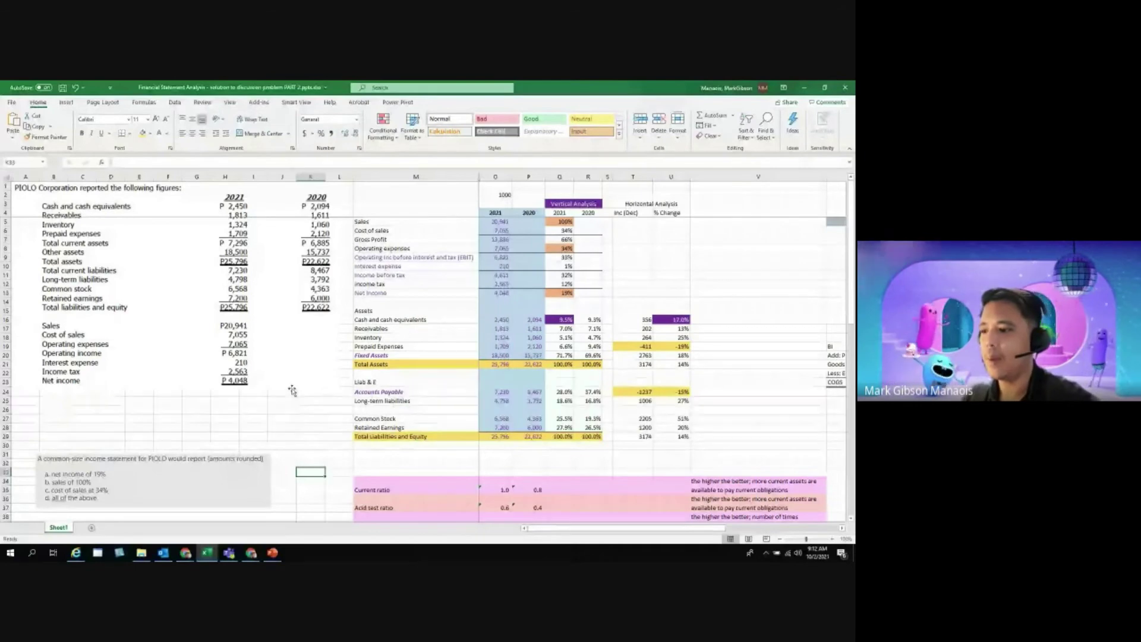
# Switch to the PowerPoint presentation and view the Discussion Problem 1 slide in full screen, then return to editing view.
pyautogui.moveTo(272, 553)
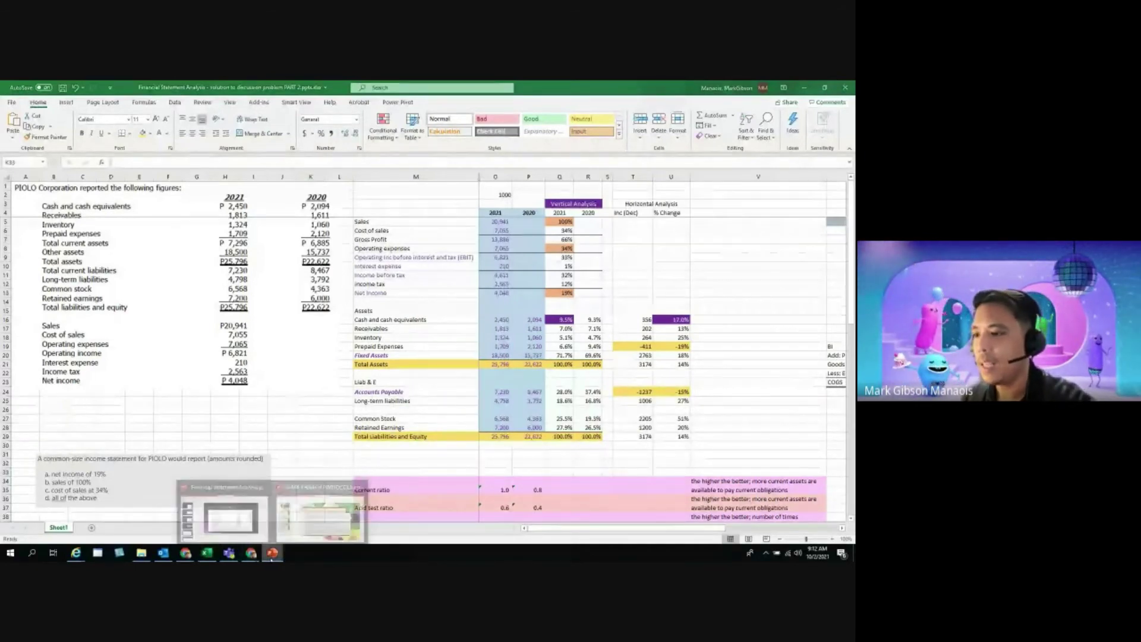
pyautogui.click(230, 525)
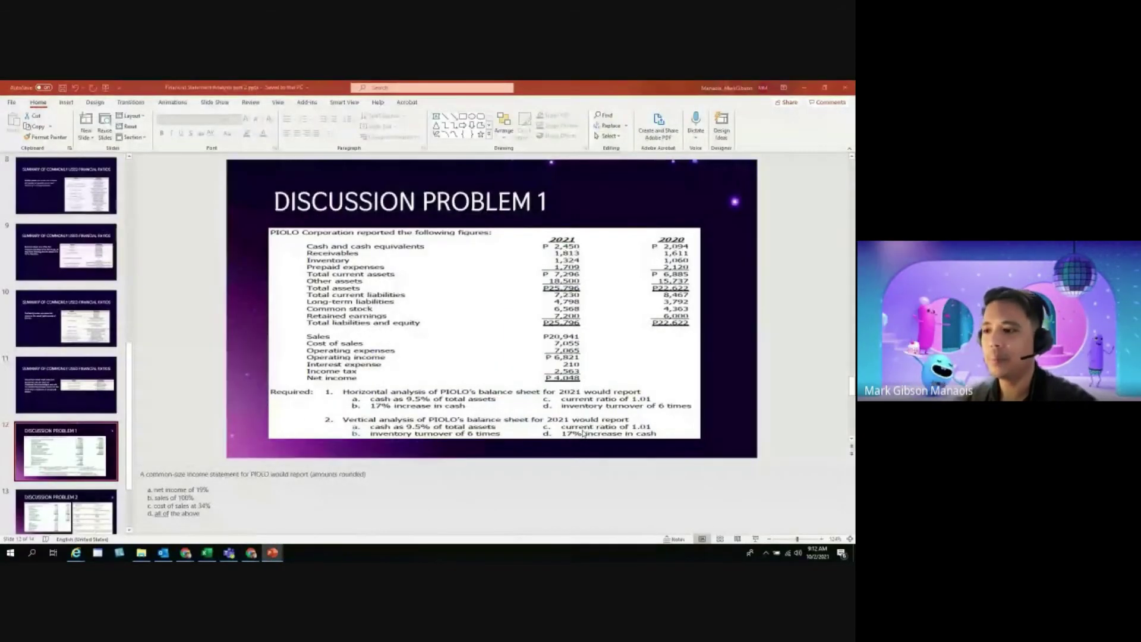
pyautogui.click(755, 539)
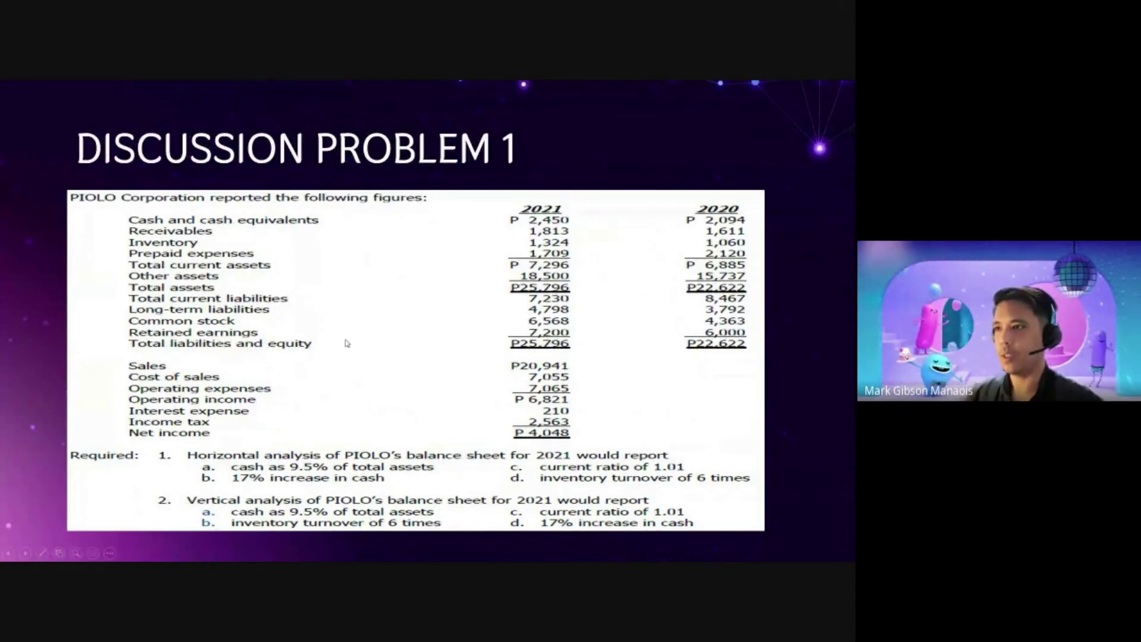
pyautogui.press('Escape')
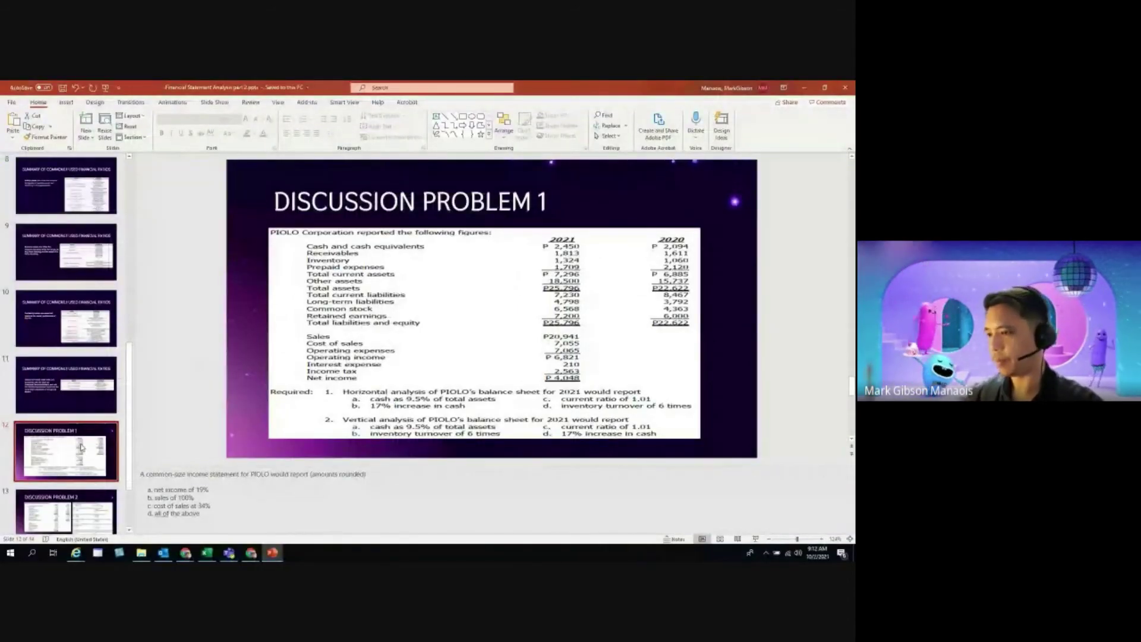
# Paste the copied Discussion Problem 1 slide into the Excel sheet as a picture over the reported figures and enlarge it across columns A to L.
pyautogui.hotkey('alt', 'Tab')
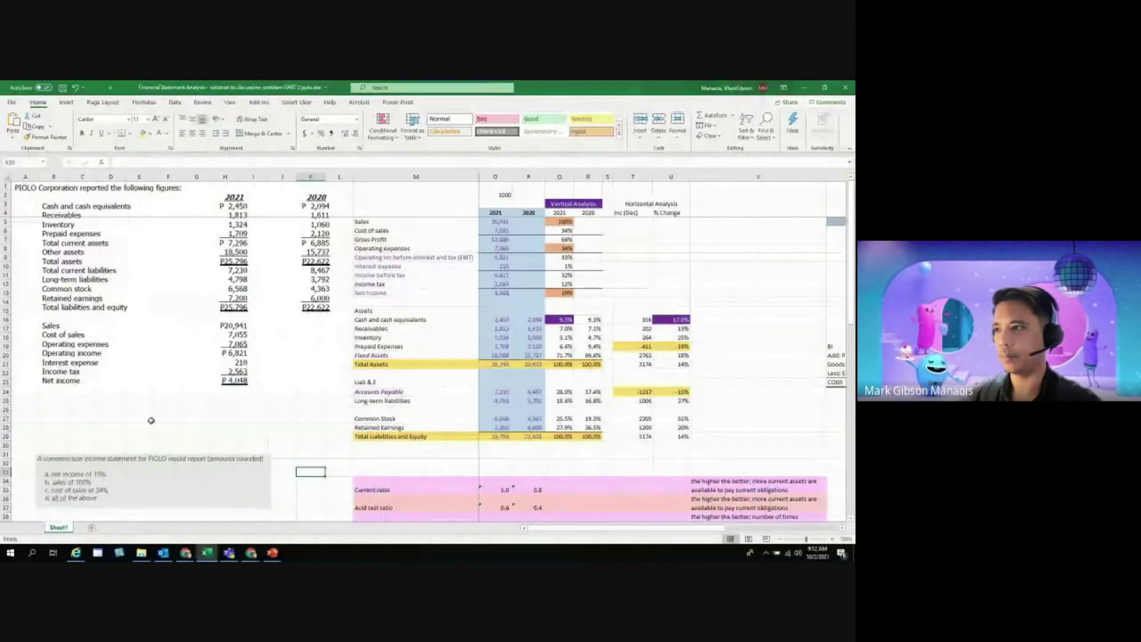
pyautogui.click(216, 401)
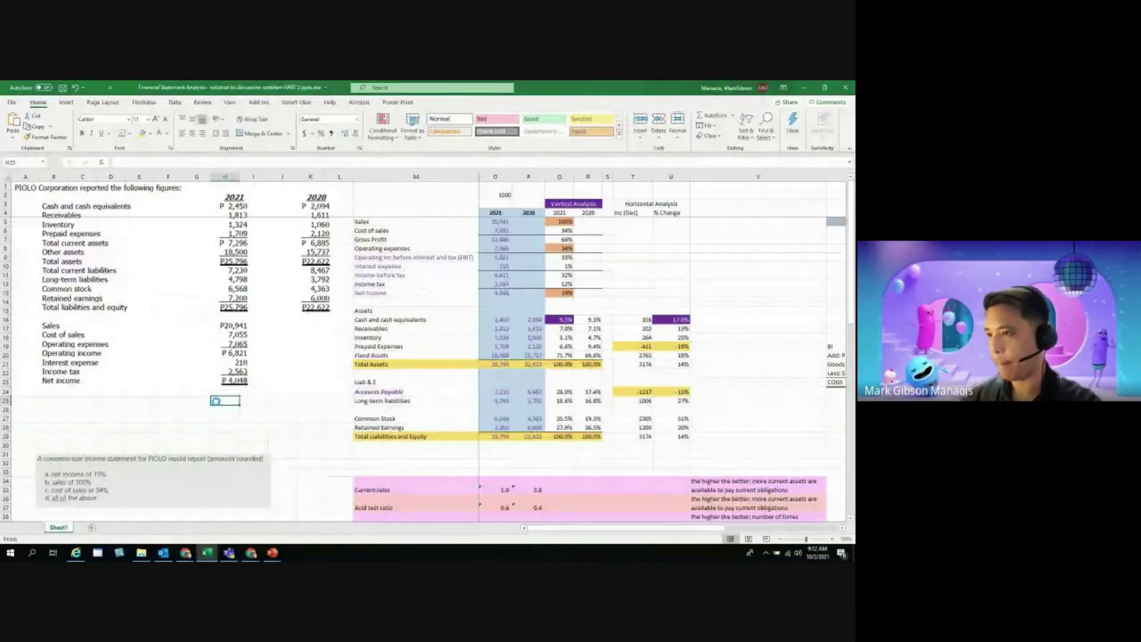
pyautogui.hotkey('ctrl', 'v')
pyautogui.moveTo(250, 428); pyautogui.dragTo(70, 214)
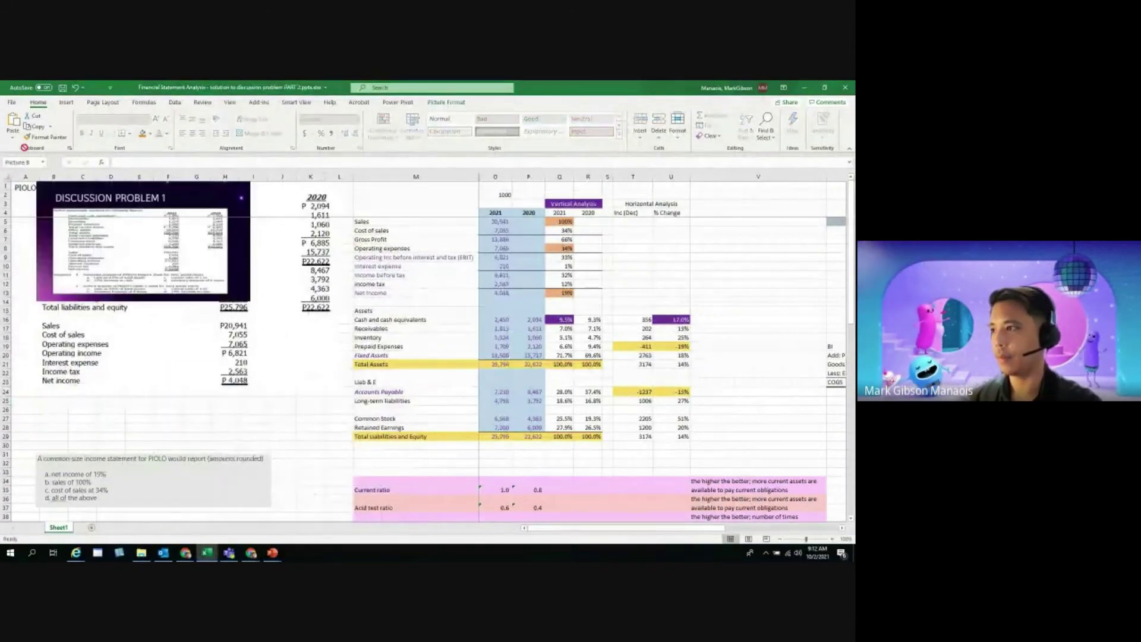
pyautogui.moveTo(250, 302); pyautogui.dragTo(271, 383)
pyautogui.click(262, 420)
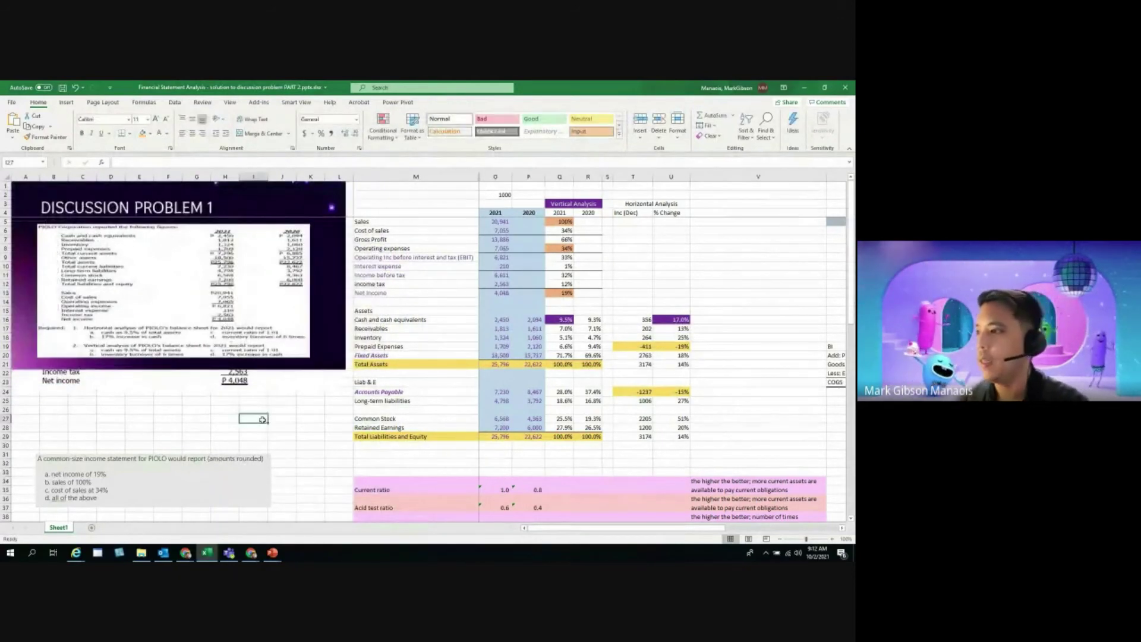
pyautogui.hotkey('ctrl', 'z')
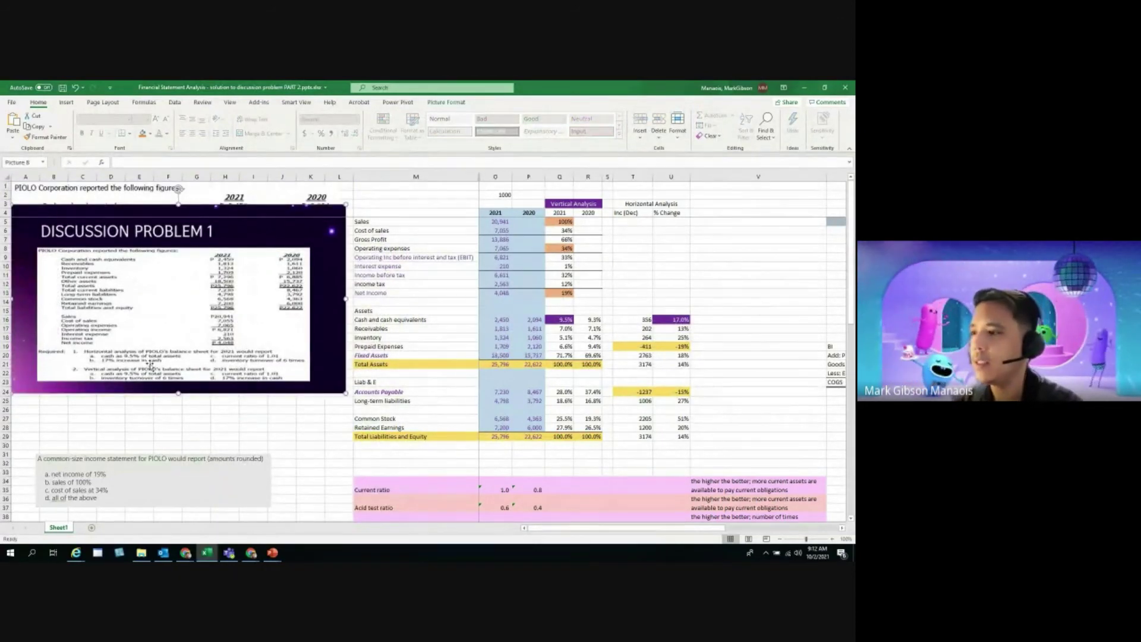
# Check the problem's answer choices against the cash and cash equivalents % change and 2021 vertical analysis percentage.
pyautogui.click(832, 539)
pyautogui.click(832, 540)
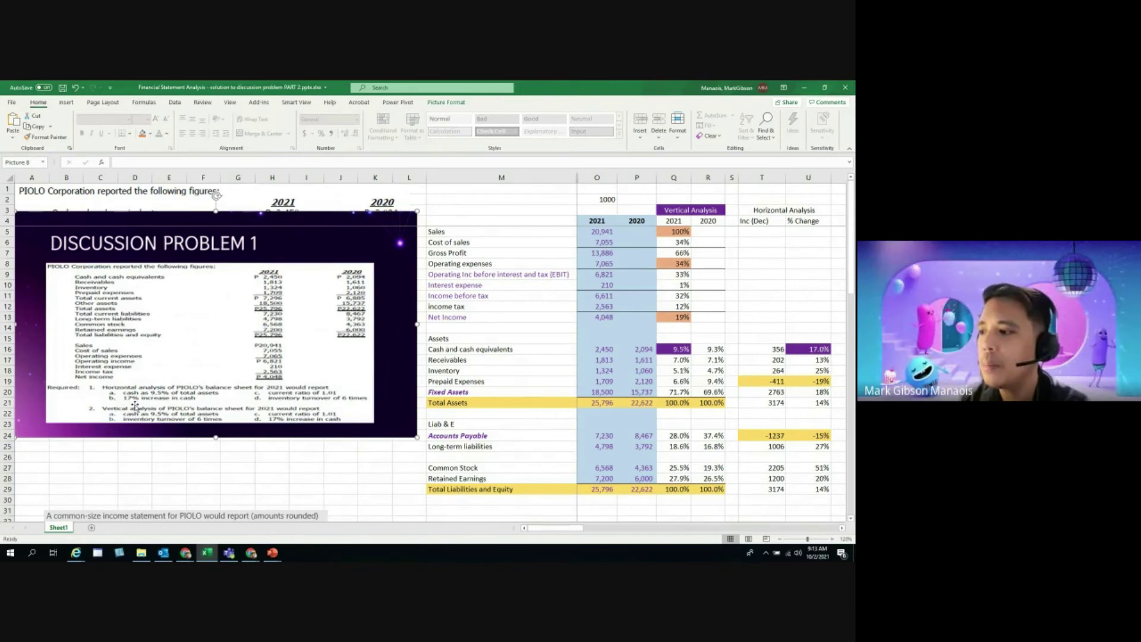
pyautogui.click(800, 351)
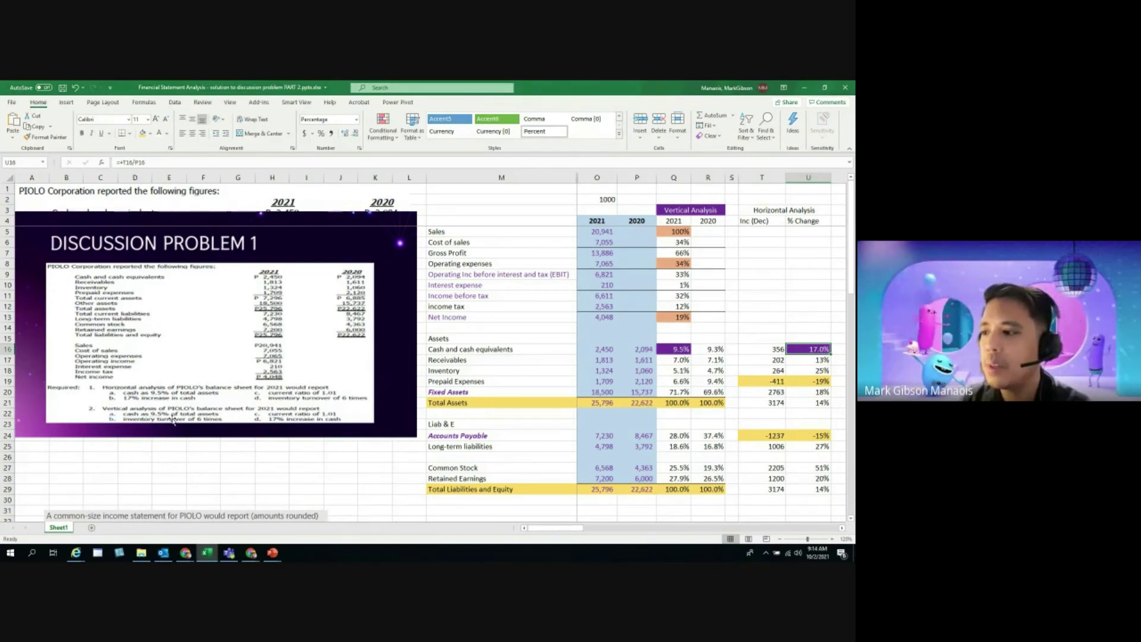
pyautogui.click(669, 352)
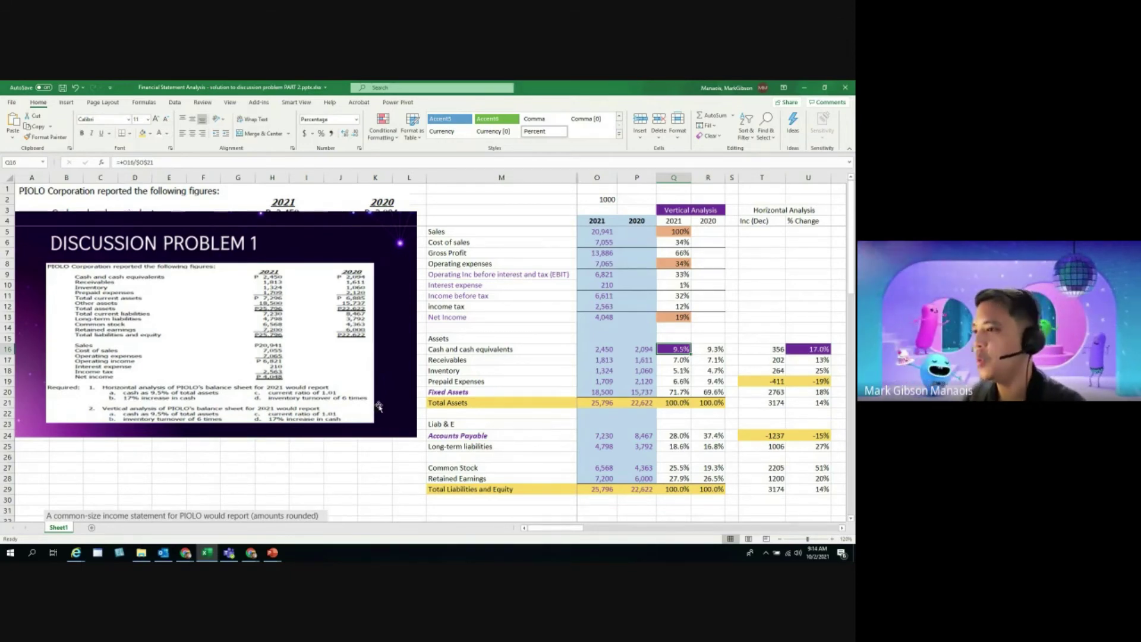
# Switch back to PowerPoint and present the Discussion Problem 2 slide in full screen.
pyautogui.hotkey('alt', 'Tab')
pyautogui.press('Escape')
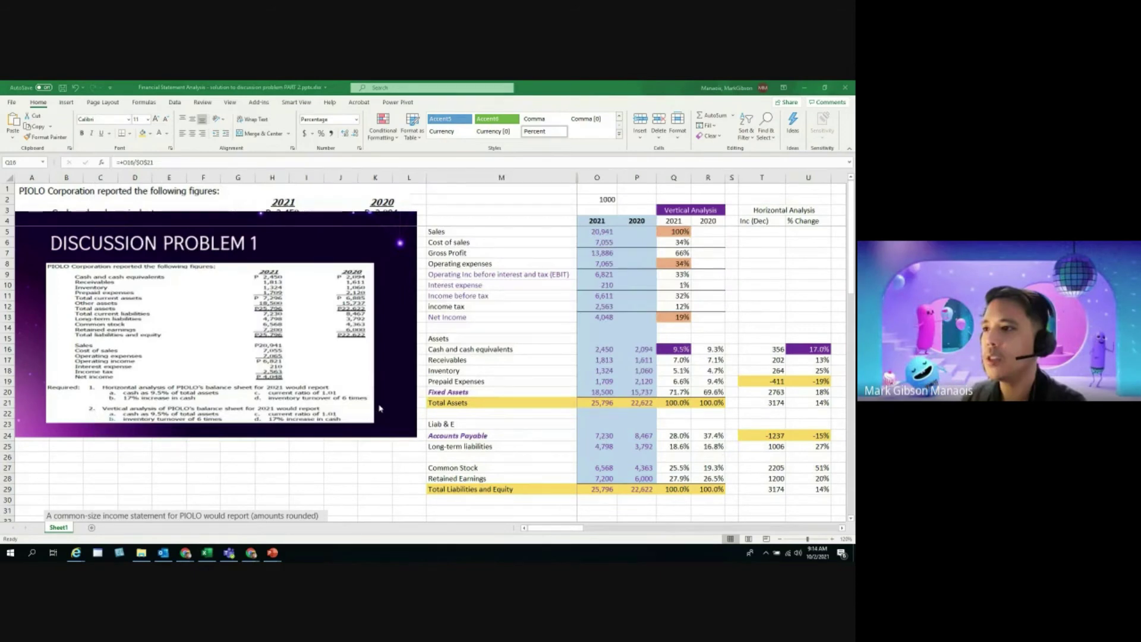
pyautogui.hotkey('alt', 'Tab')
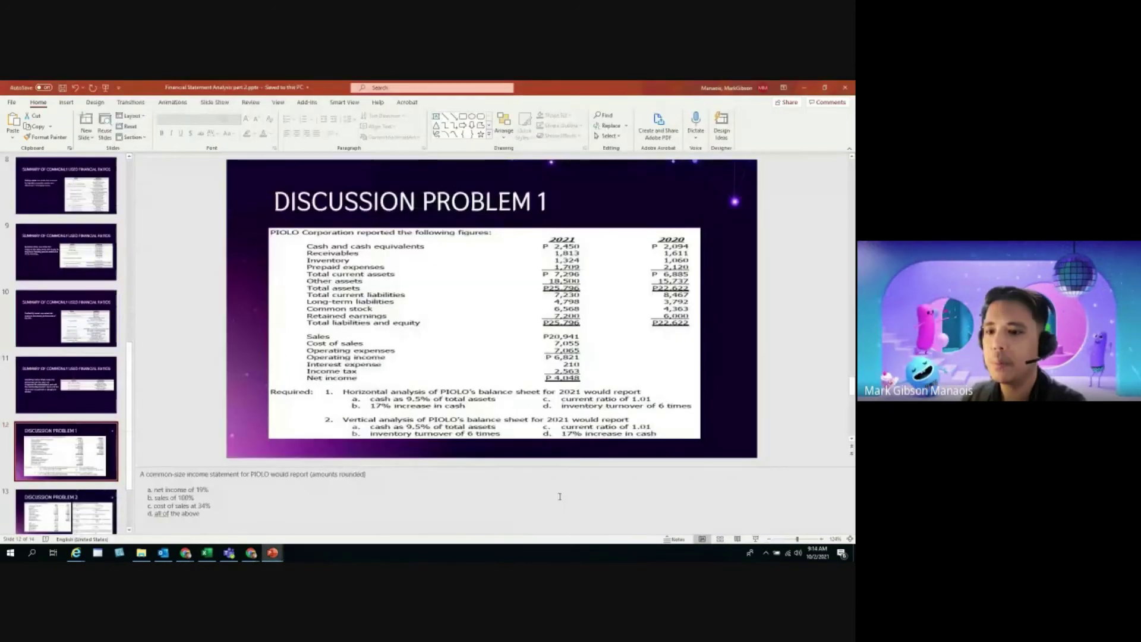
pyautogui.click(758, 536)
pyautogui.press('Right')
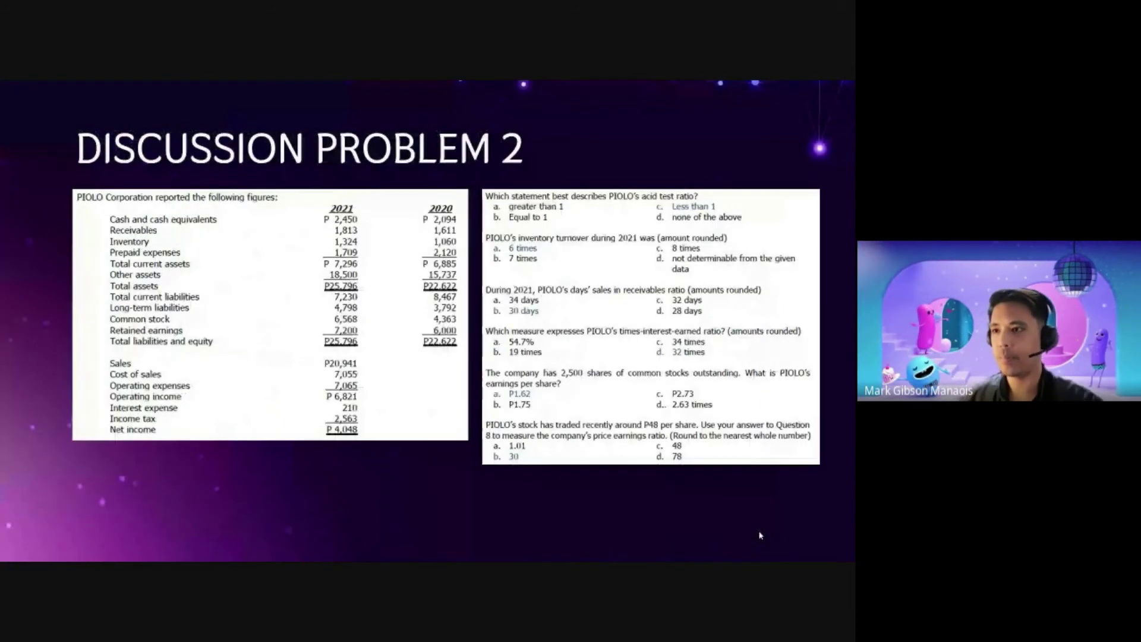
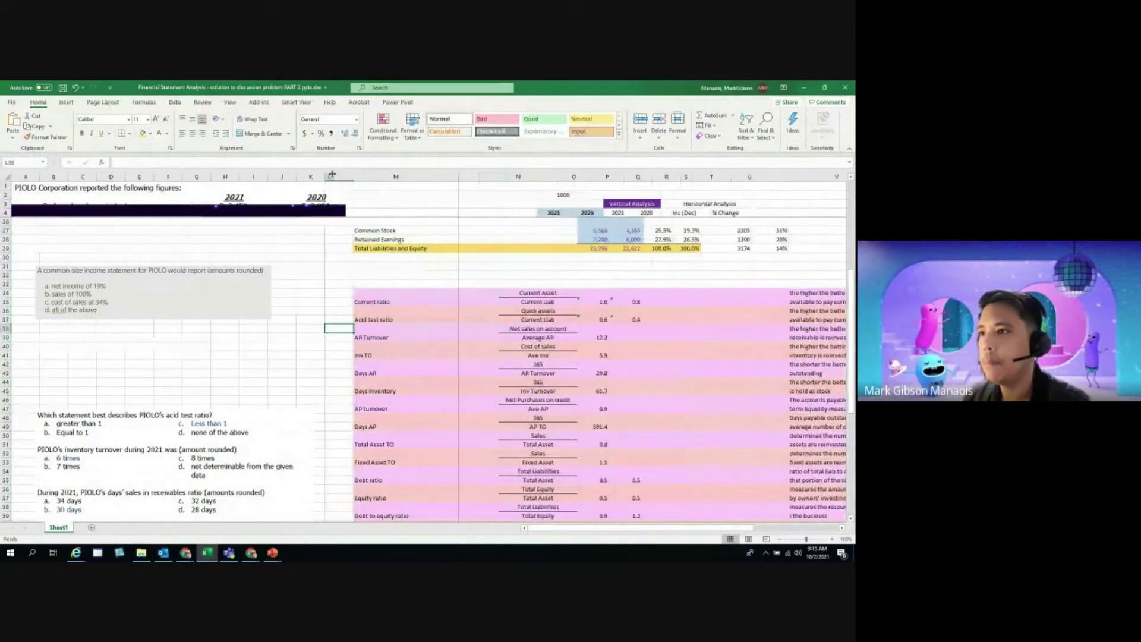
# Narrow column M, which holds the statement items and ratio names, beside the ratio formulas in column N.
pyautogui.click(455, 177)
pyautogui.moveTo(458, 178); pyautogui.dragTo(416, 179)
pyautogui.click(574, 365)
pyautogui.scroll(7, 575, 369)
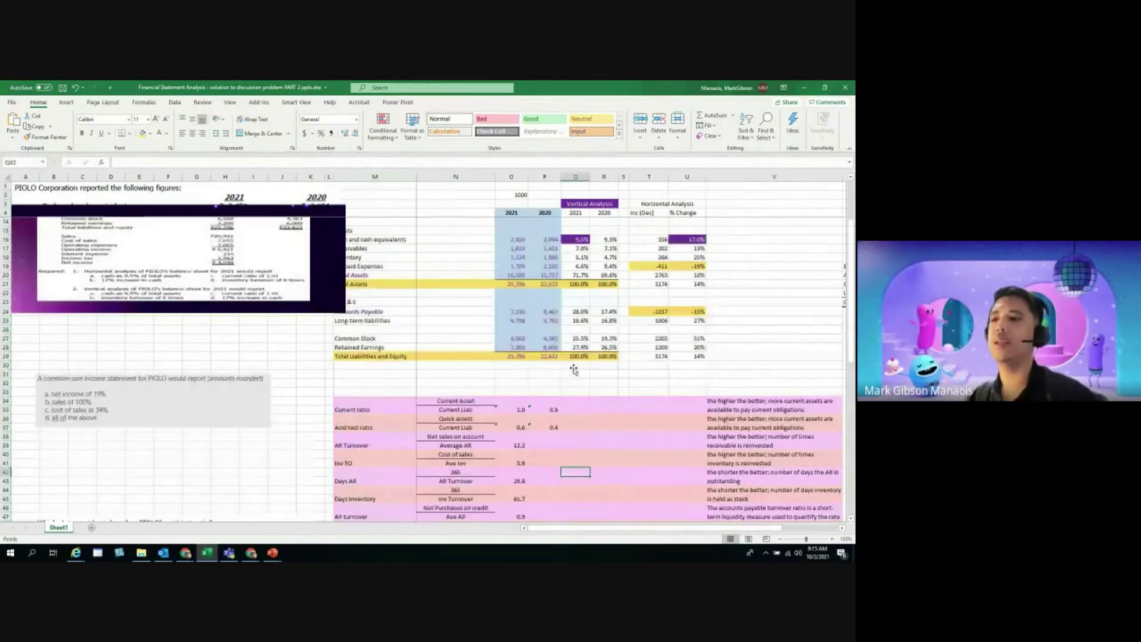
pyautogui.scroll(-7, 579, 378)
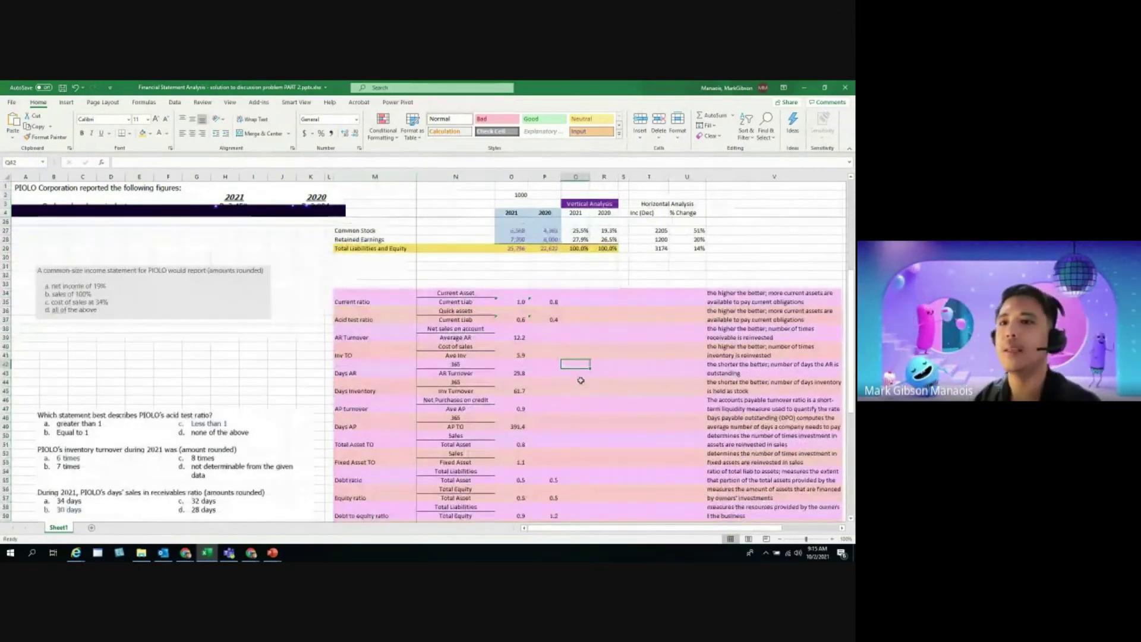
# Hide the vertical and horizontal analysis columns Q to U so the ratio explanations sit beside the 2021 and 2020 values.
pyautogui.moveTo(687, 176); pyautogui.dragTo(611, 186)
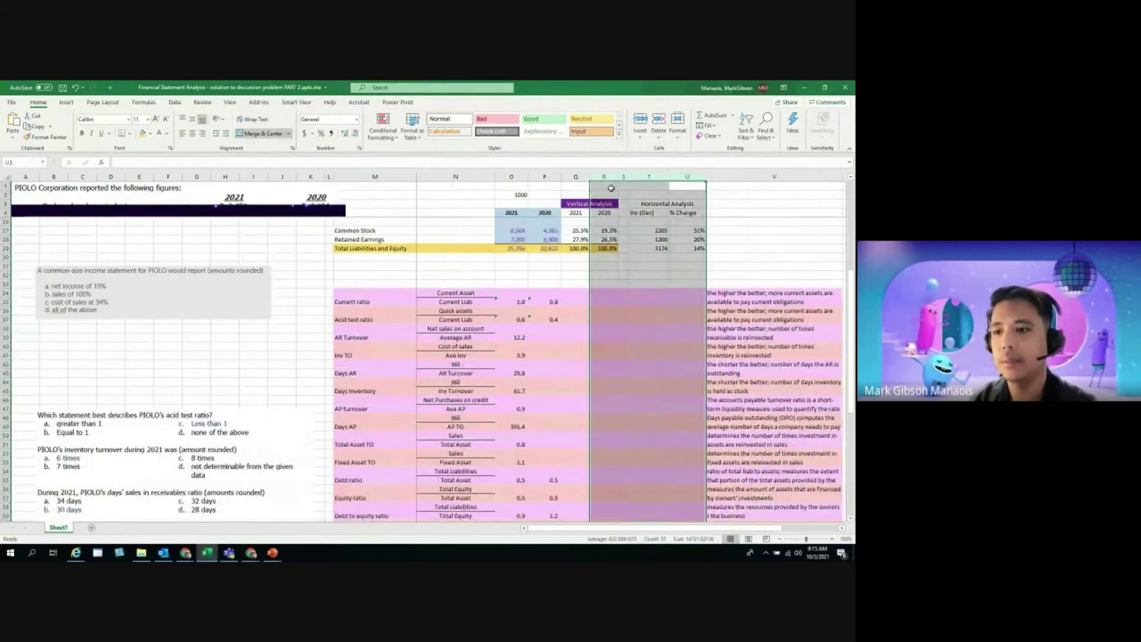
pyautogui.rightClick(611, 186)
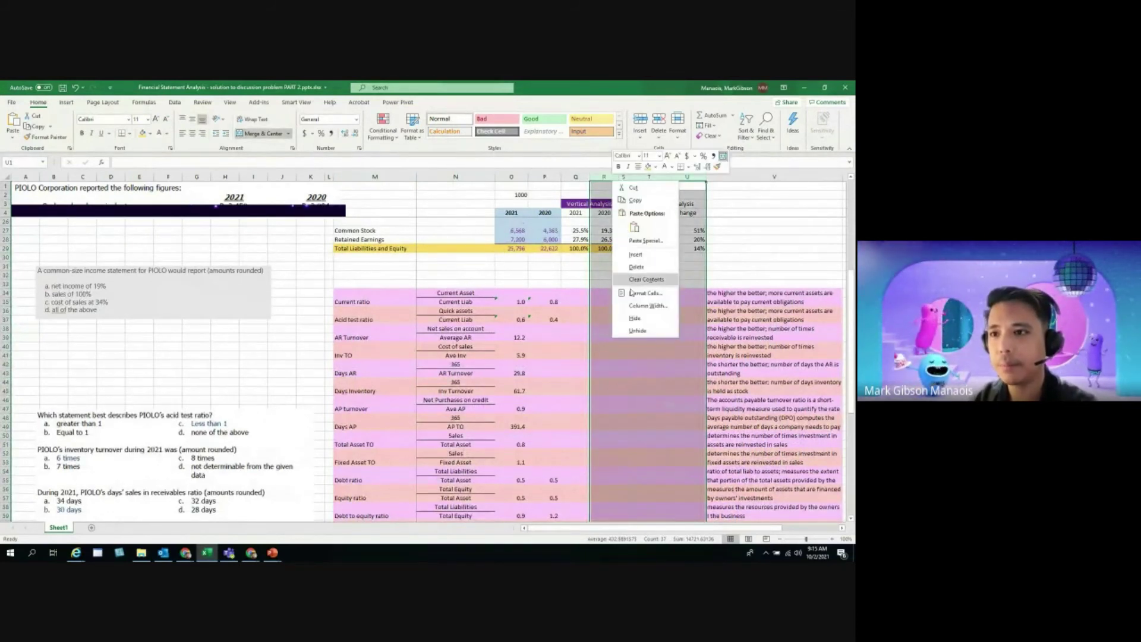
pyautogui.click(637, 319)
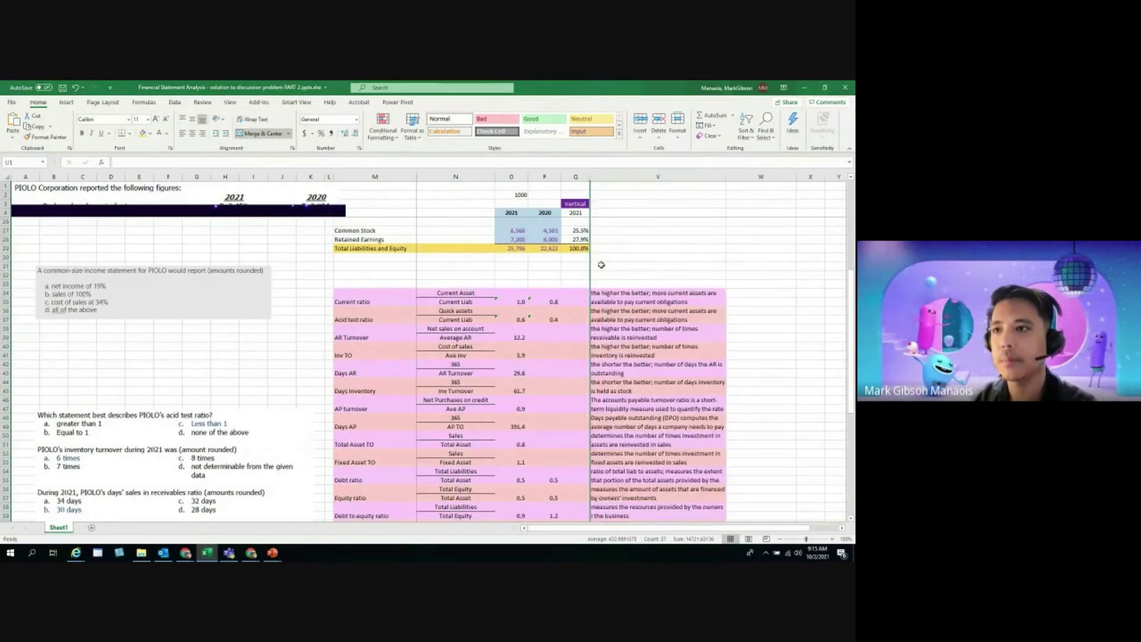
pyautogui.click(576, 177)
pyautogui.rightClick(576, 176)
pyautogui.click(603, 315)
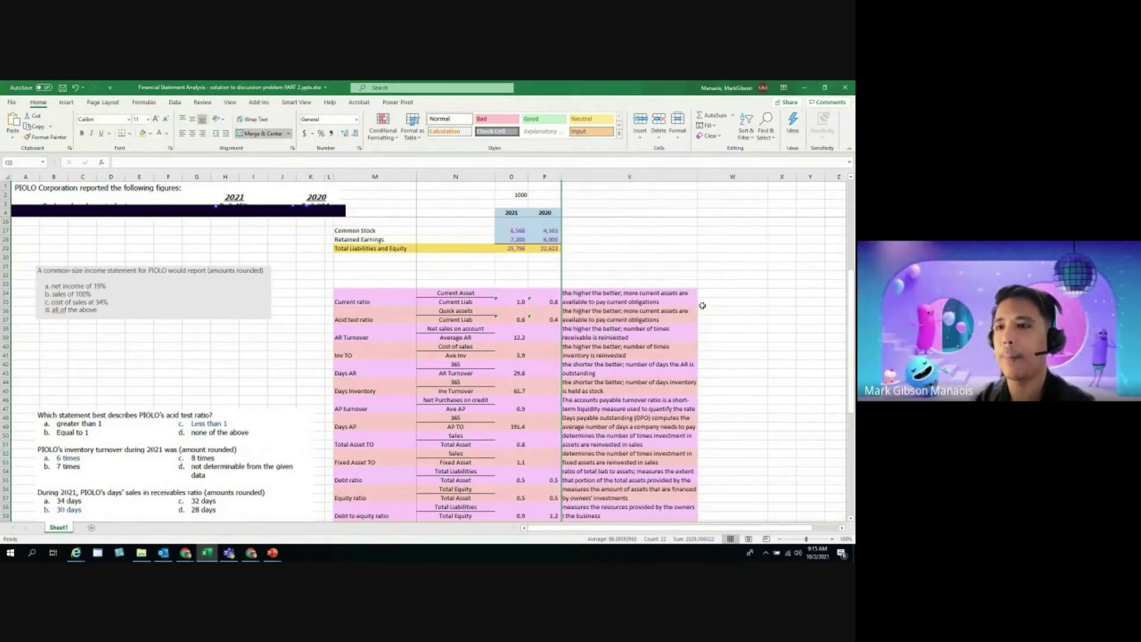
pyautogui.click(719, 307)
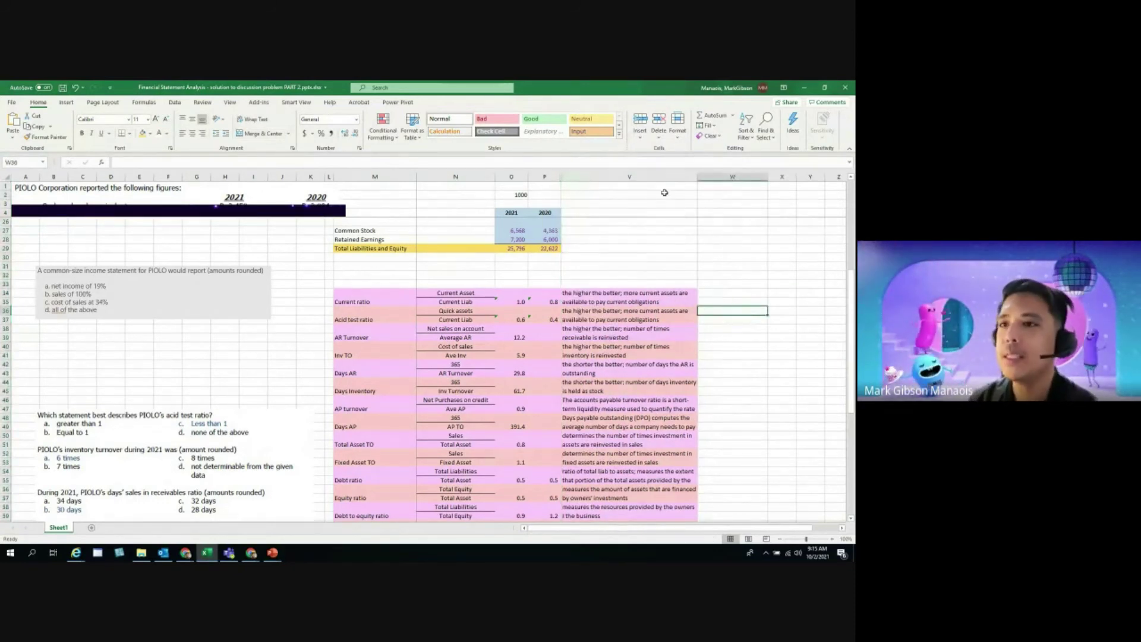
# Review the current ratio's explanation, its Current Asset over Current Liab formula, and the 2021 and 2020 column headings.
pyautogui.click(640, 295)
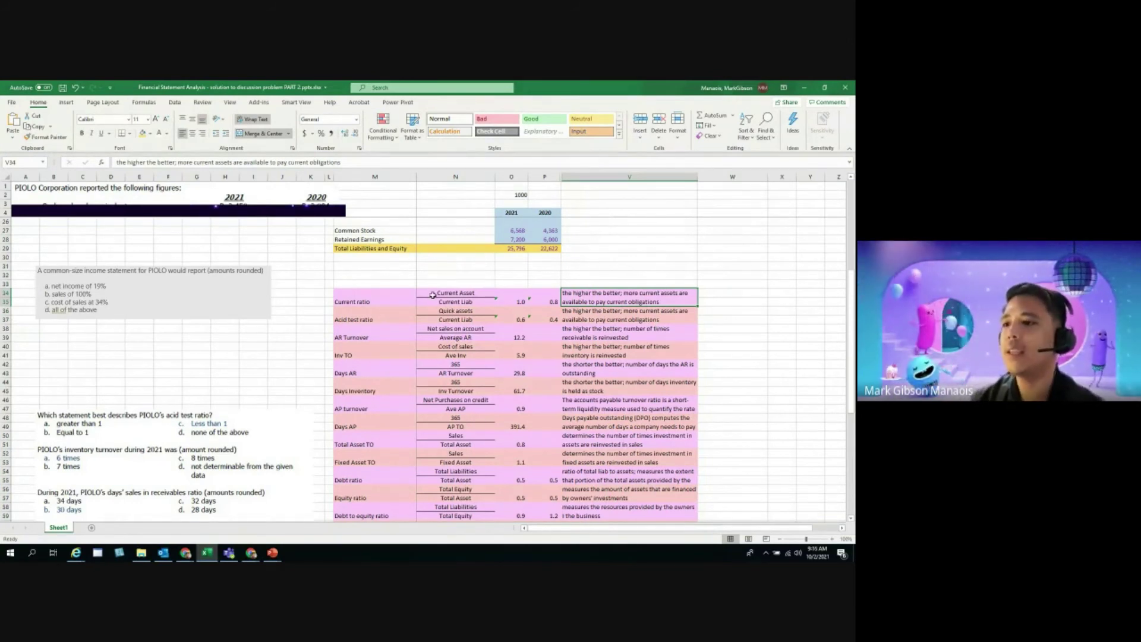
pyautogui.click(433, 294)
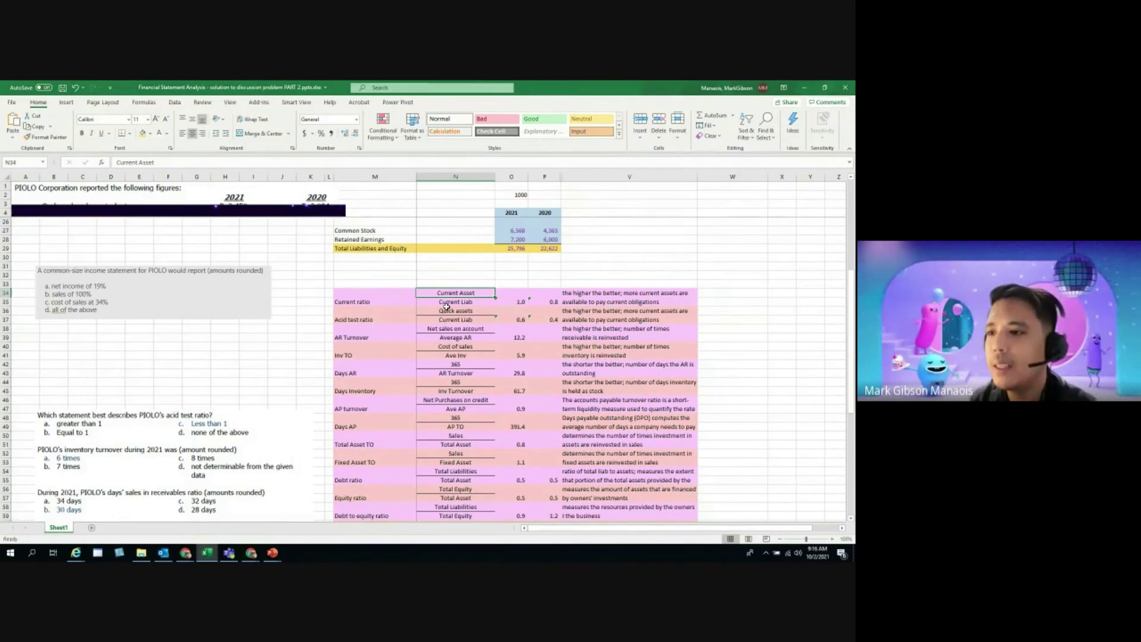
pyautogui.click(446, 302)
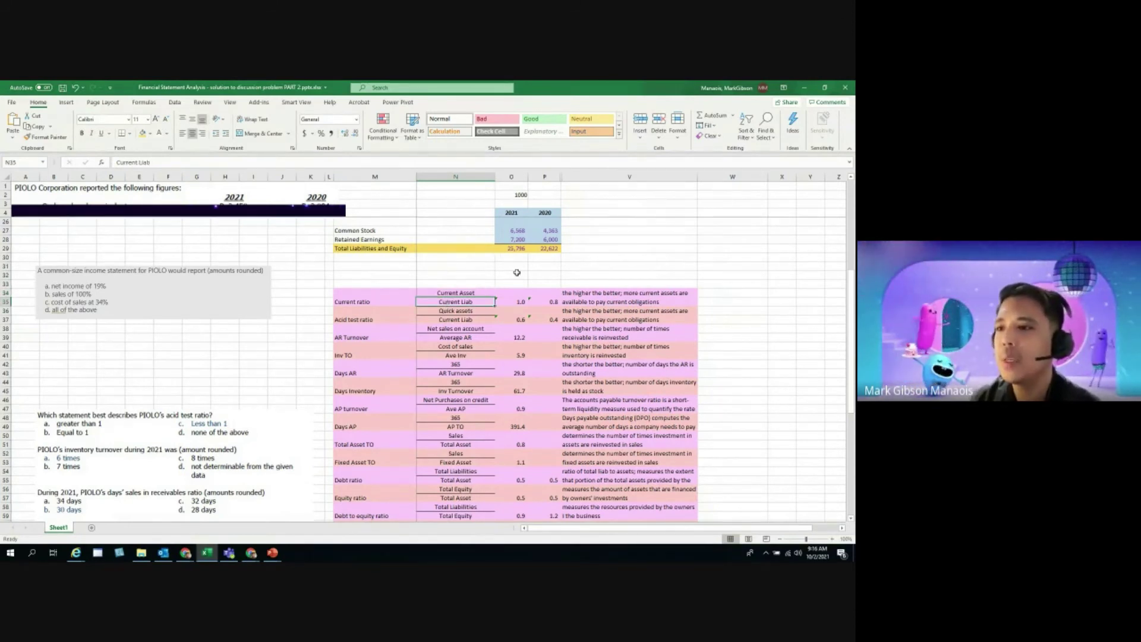
pyautogui.click(515, 212)
pyautogui.click(542, 212)
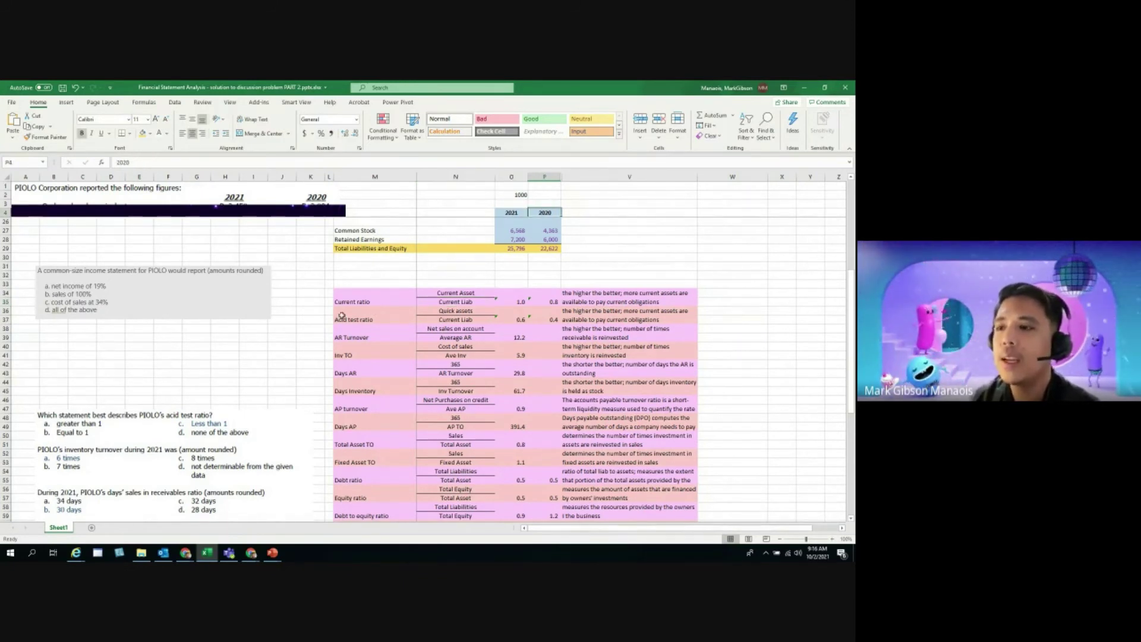
# Inspect the 2021 current ratio formula's source cells and widen column L so the slide image no longer covers the statement labels.
pyautogui.click(520, 301)
pyautogui.click(234, 163)
pyautogui.scroll(6, 620, 308)
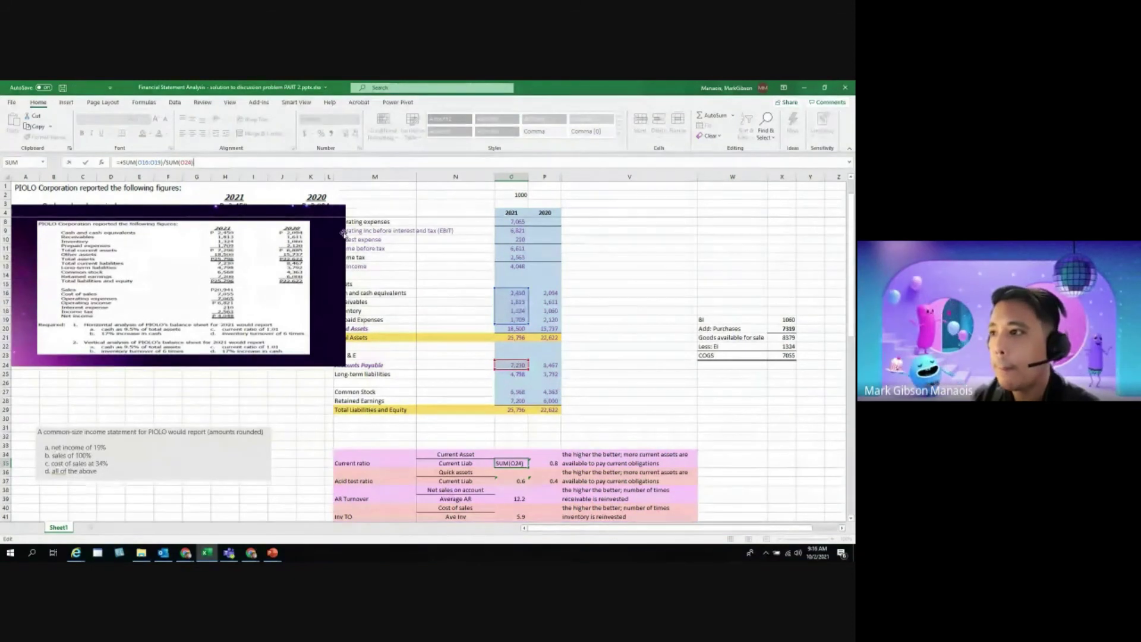
pyautogui.moveTo(329, 176); pyautogui.dragTo(360, 177)
pyautogui.click(392, 248)
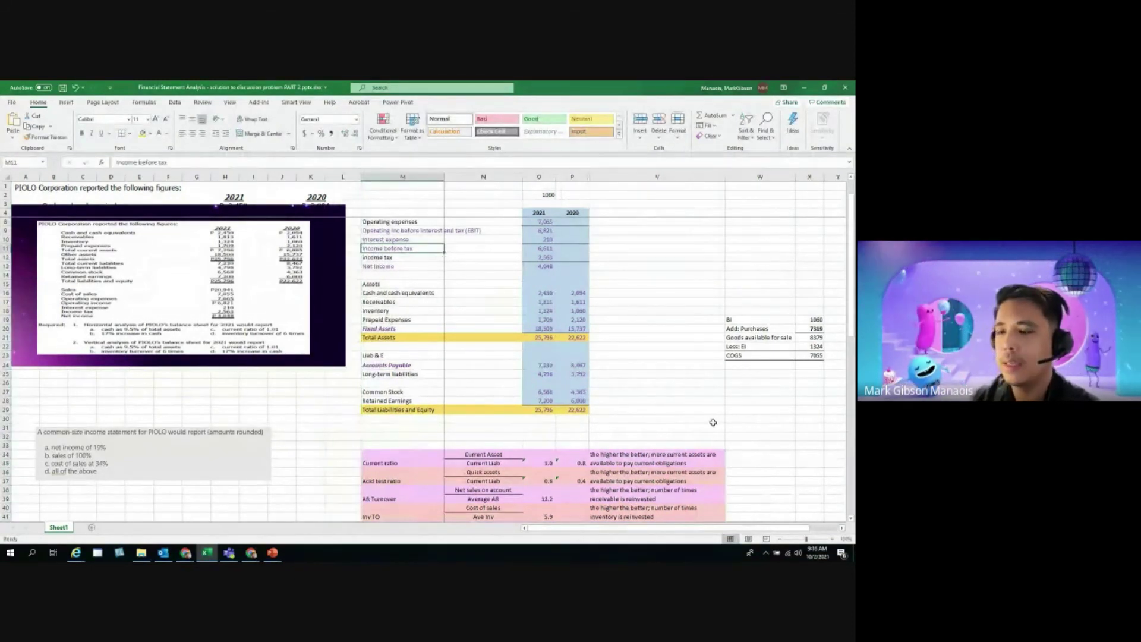
# Trace the 2021 current ratio to its balance sheet cells and compare it with the 2020 ratio and the explanation.
pyautogui.doubleClick(549, 464)
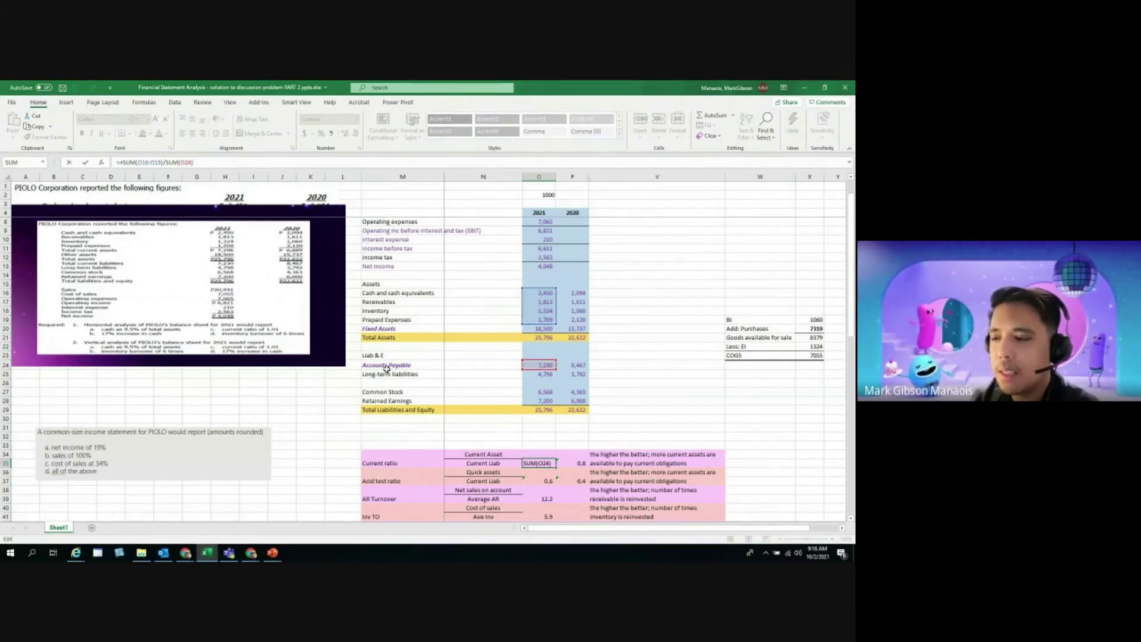
pyautogui.click(684, 456)
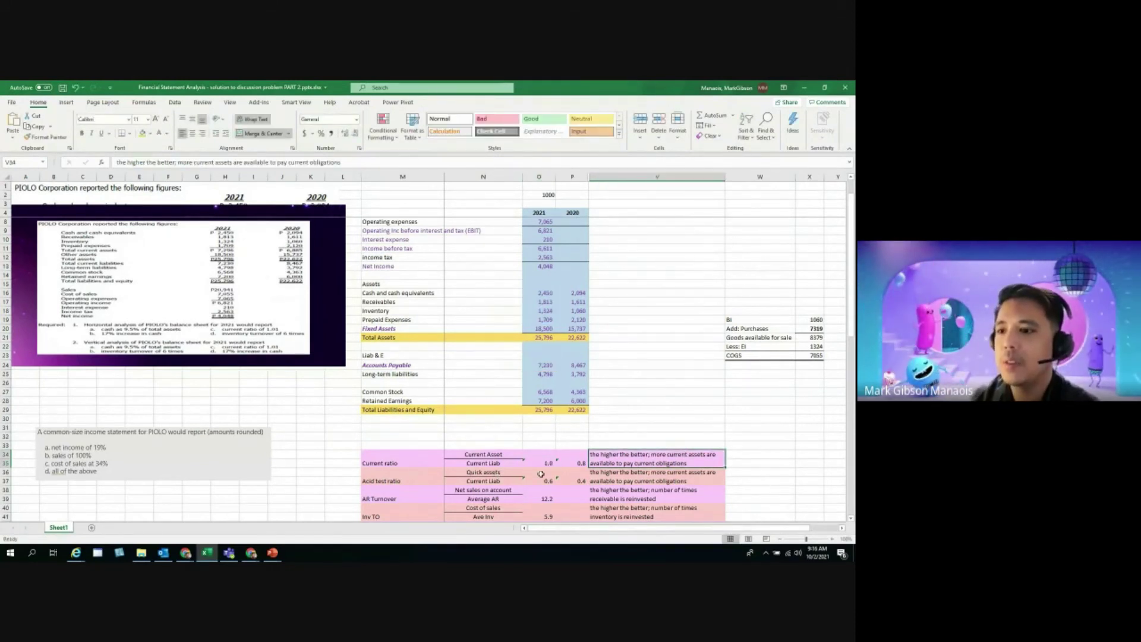
pyautogui.click(538, 464)
pyautogui.click(573, 465)
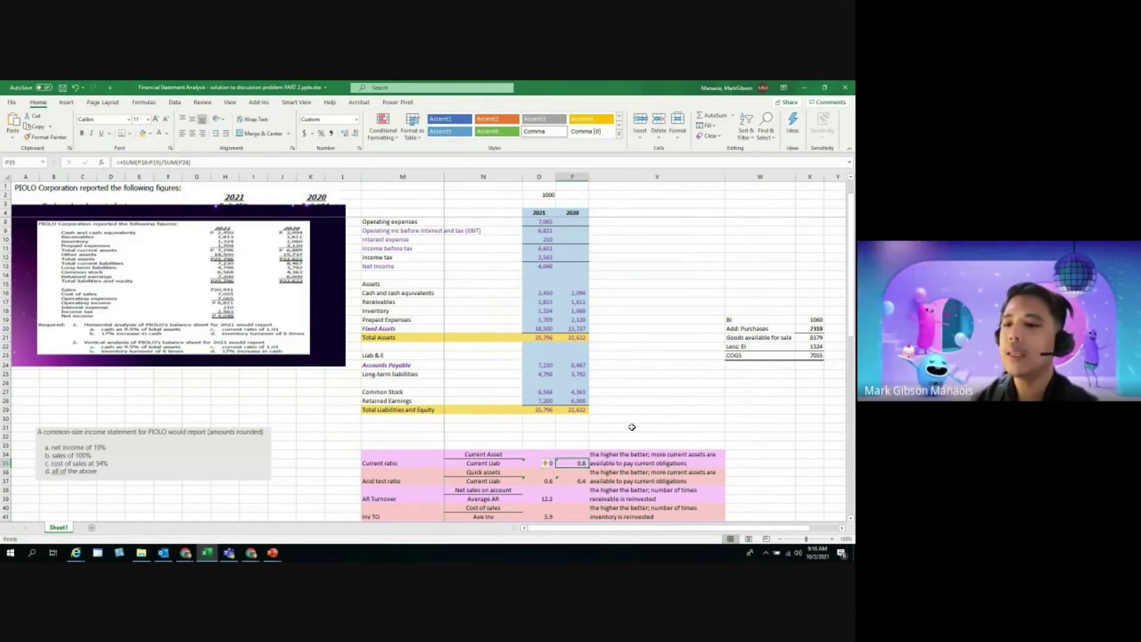
pyautogui.click(629, 459)
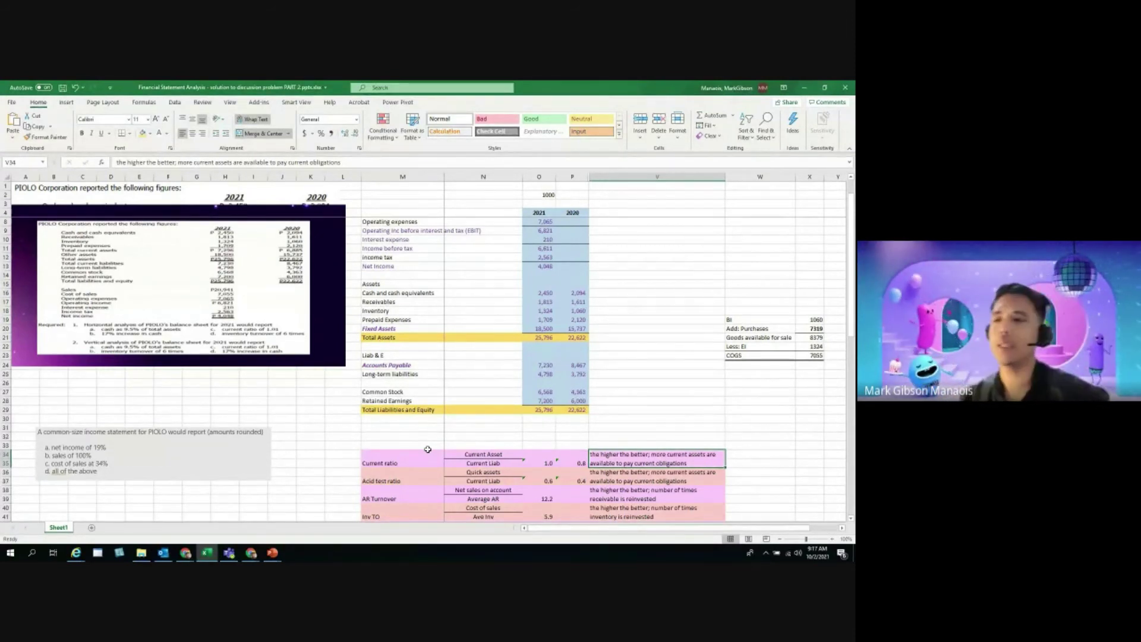
# Unhide the columns between N and V and select net income's 2021 vertical analysis percentage.
pyautogui.scroll(1, 476, 413)
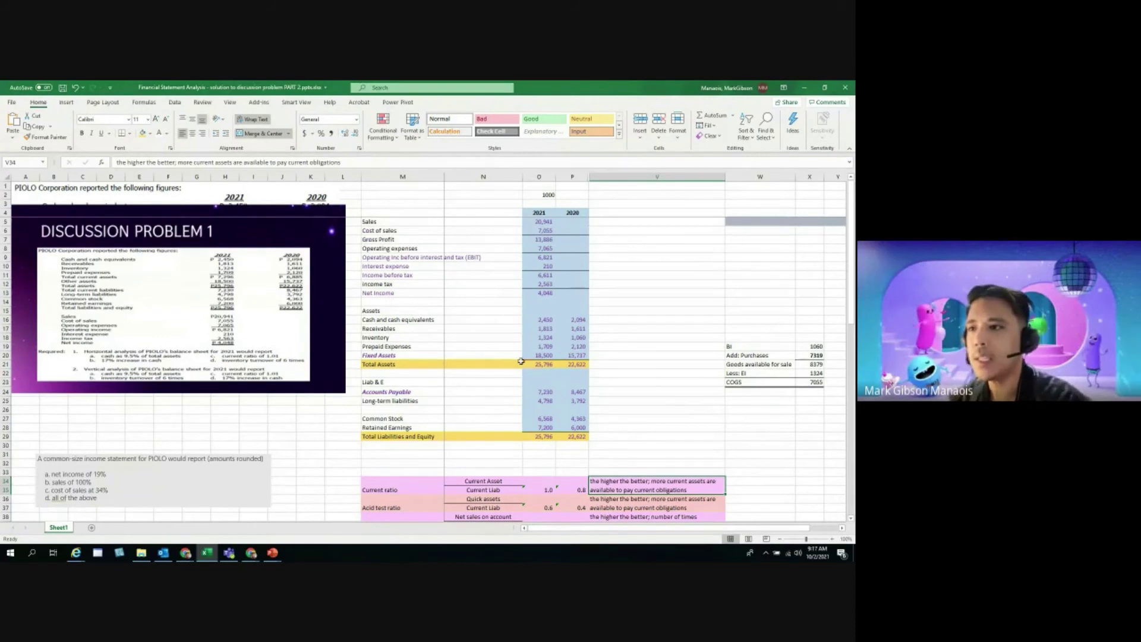
pyautogui.moveTo(483, 176); pyautogui.dragTo(657, 183)
pyautogui.rightClick(657, 184)
pyautogui.click(663, 341)
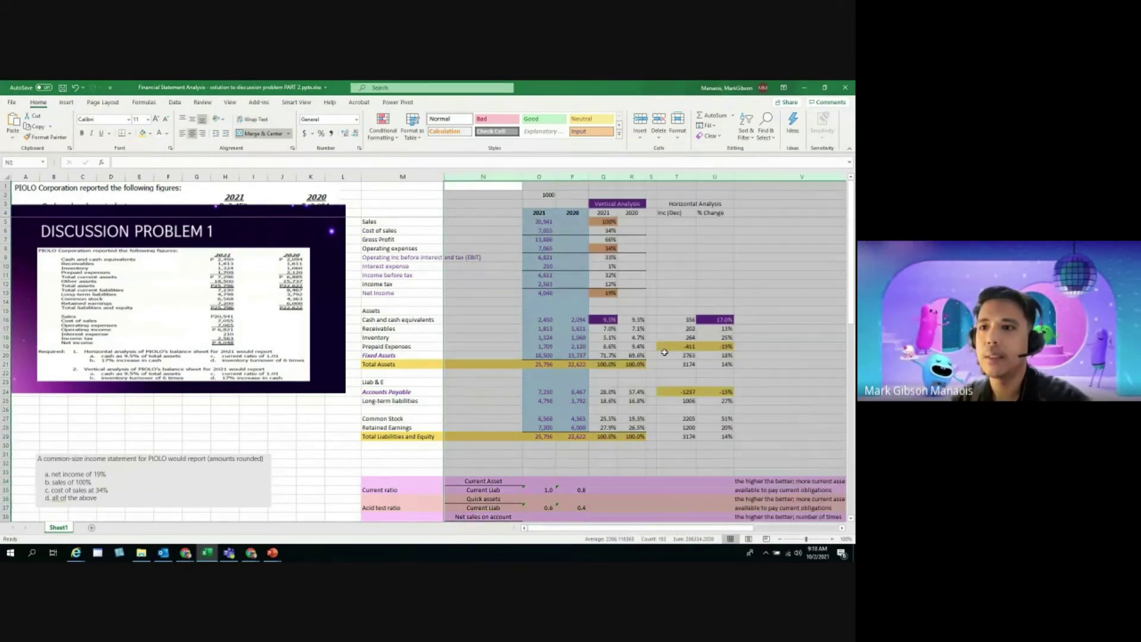
pyautogui.click(604, 295)
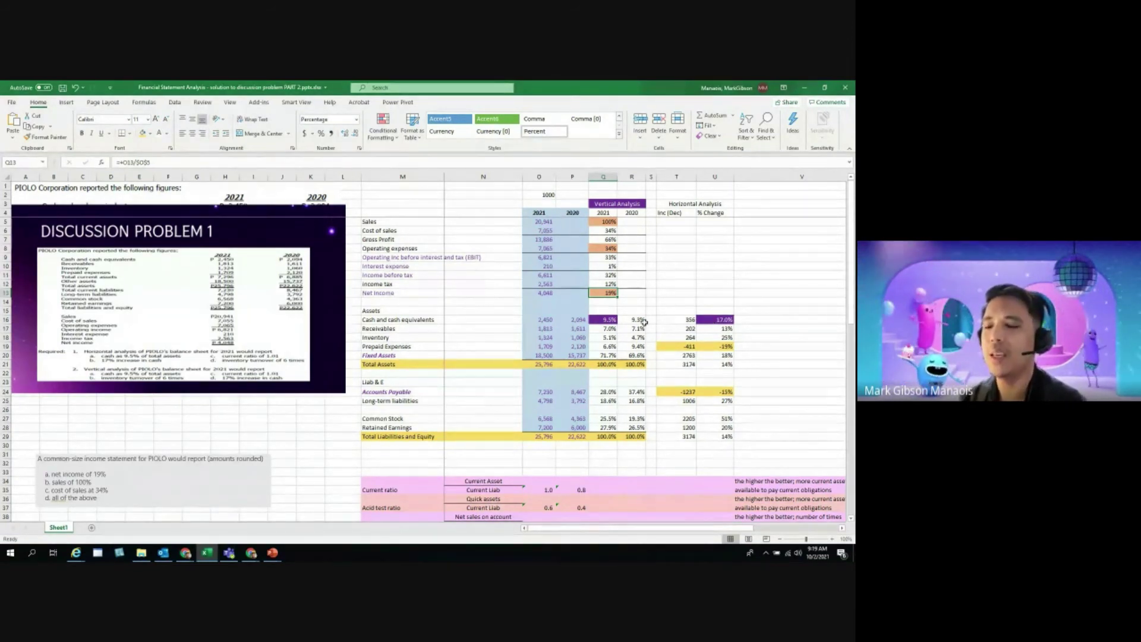
# Hide the vertical and horizontal analysis columns Q to U again.
pyautogui.moveTo(603, 177); pyautogui.dragTo(715, 176)
pyautogui.rightClick(715, 176)
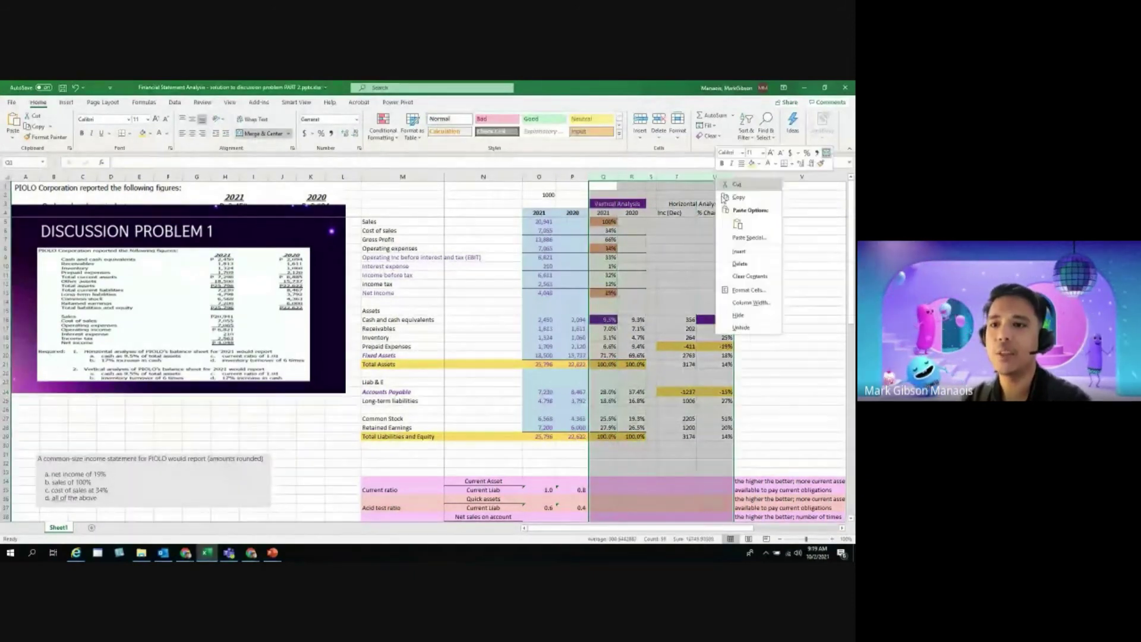
pyautogui.click(734, 312)
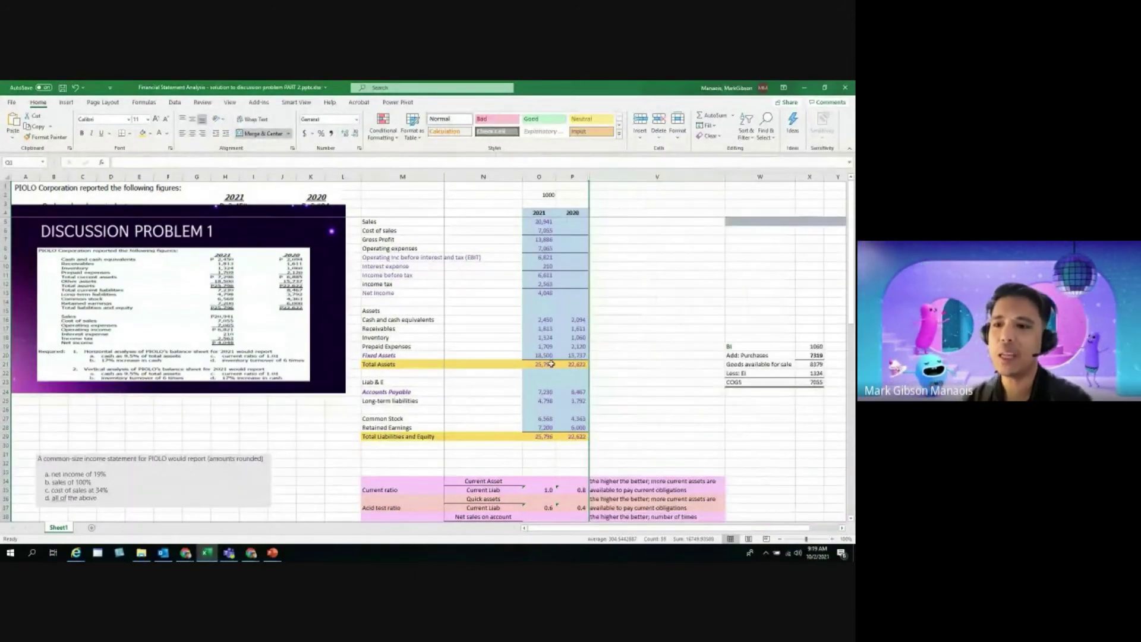
# Review the statements and ratio table, and trace the 2021 acid test ratio to cash, receivables and accounts payable.
pyautogui.scroll(-10, 559, 370)
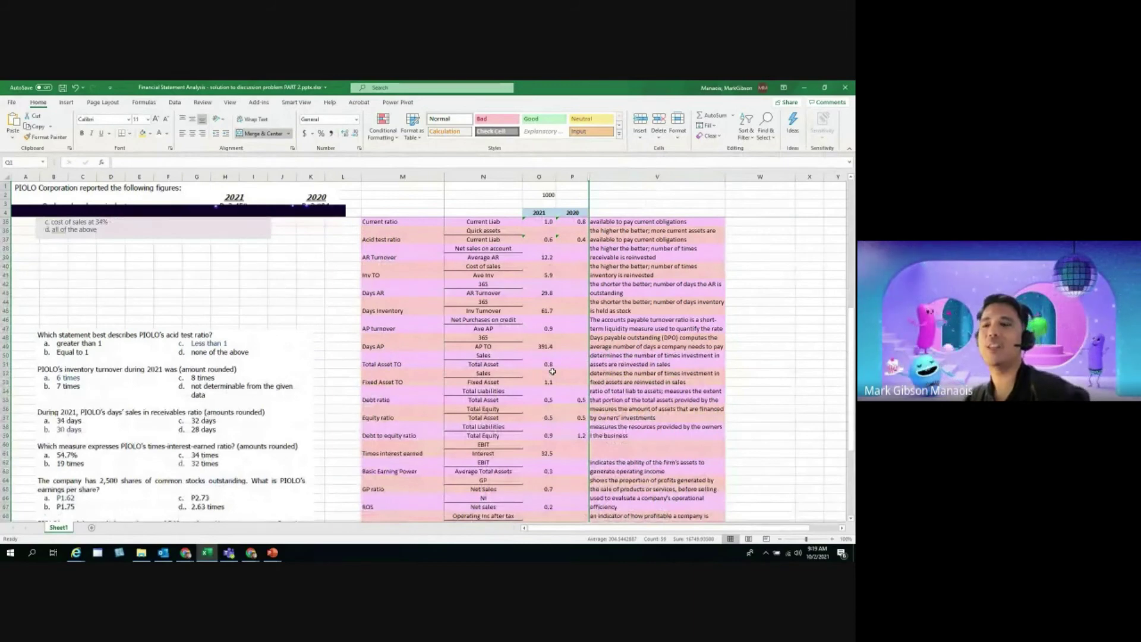
pyautogui.scroll(5, 552, 371)
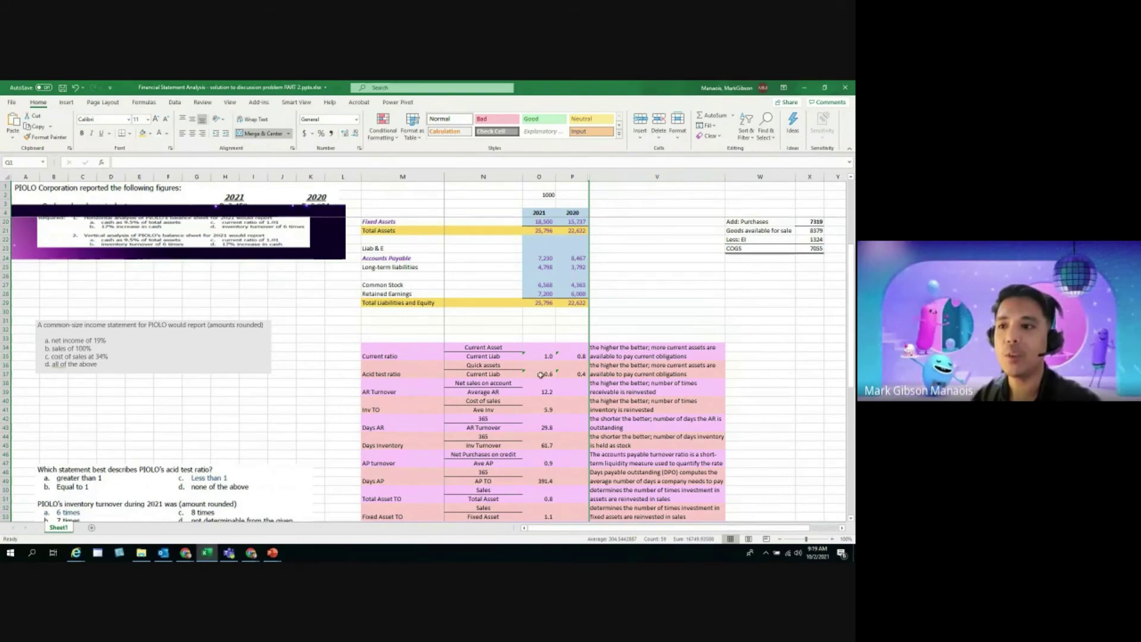
pyautogui.scroll(4, 554, 263)
pyautogui.scroll(1, 551, 265)
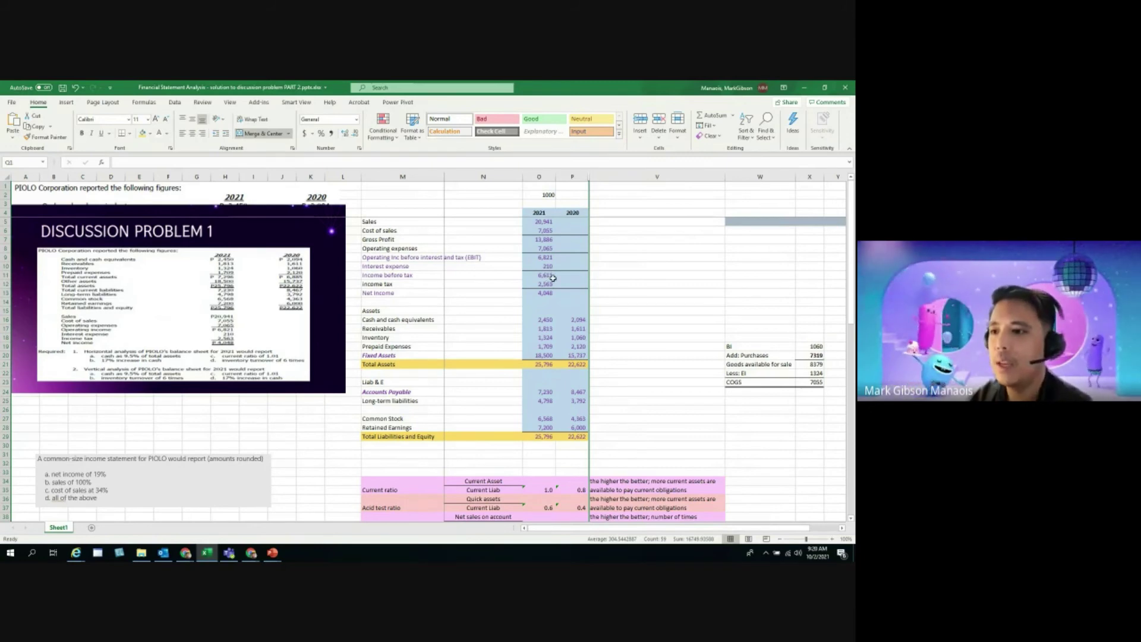
pyautogui.scroll(-2, 553, 278)
pyautogui.scroll(-5, 552, 278)
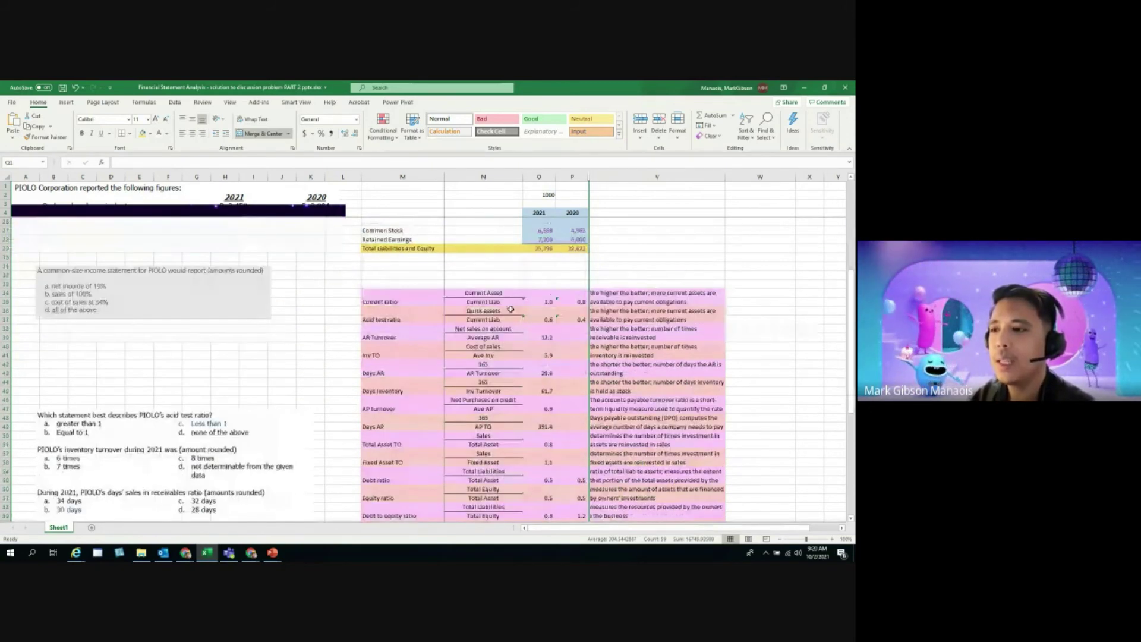
pyautogui.click(390, 320)
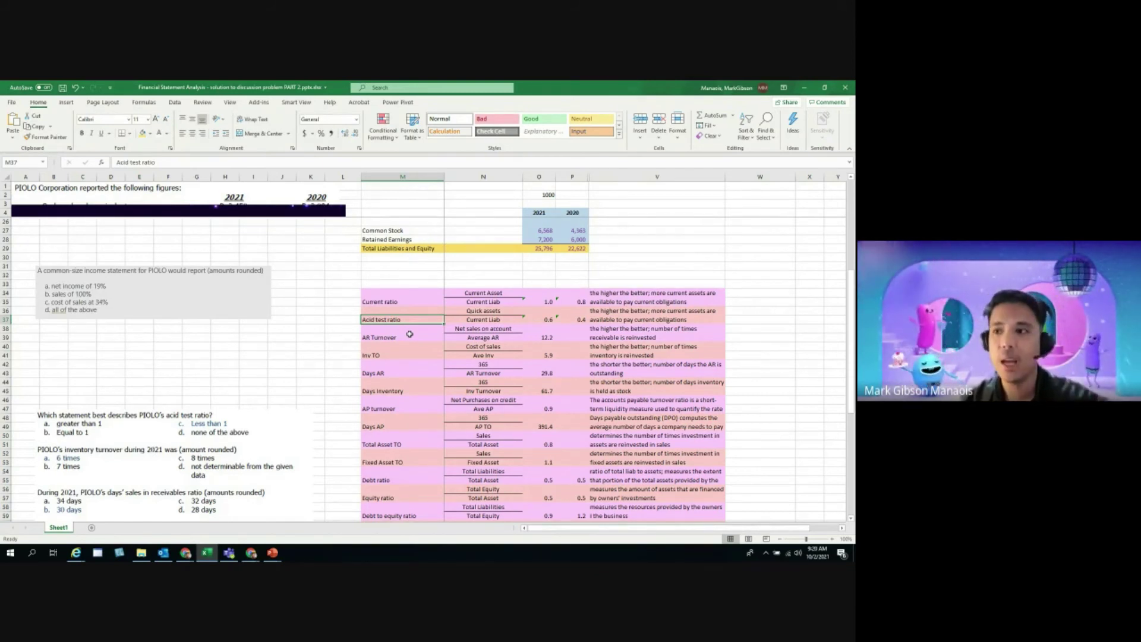
pyautogui.click(543, 319)
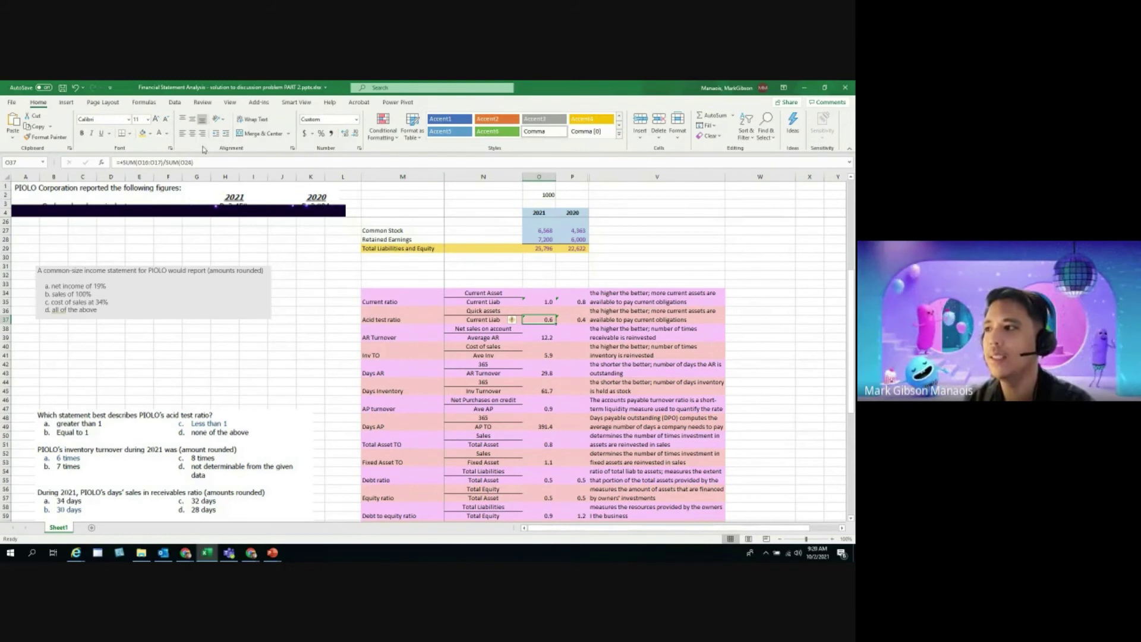
pyautogui.doubleClick(539, 319)
pyautogui.scroll(7, 499, 380)
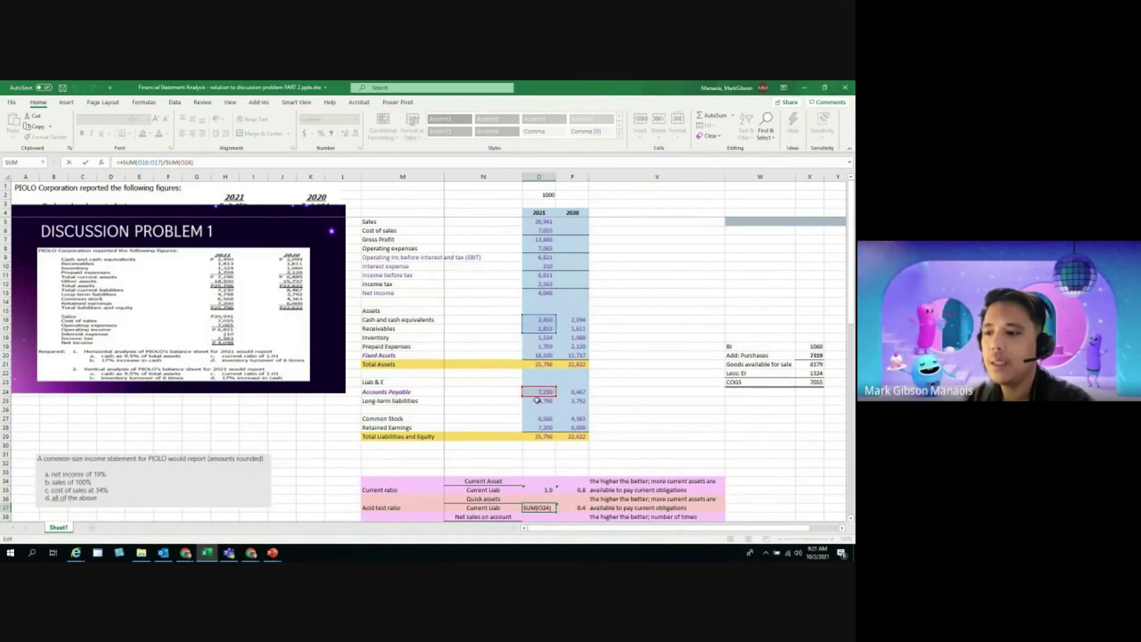
pyautogui.click(629, 458)
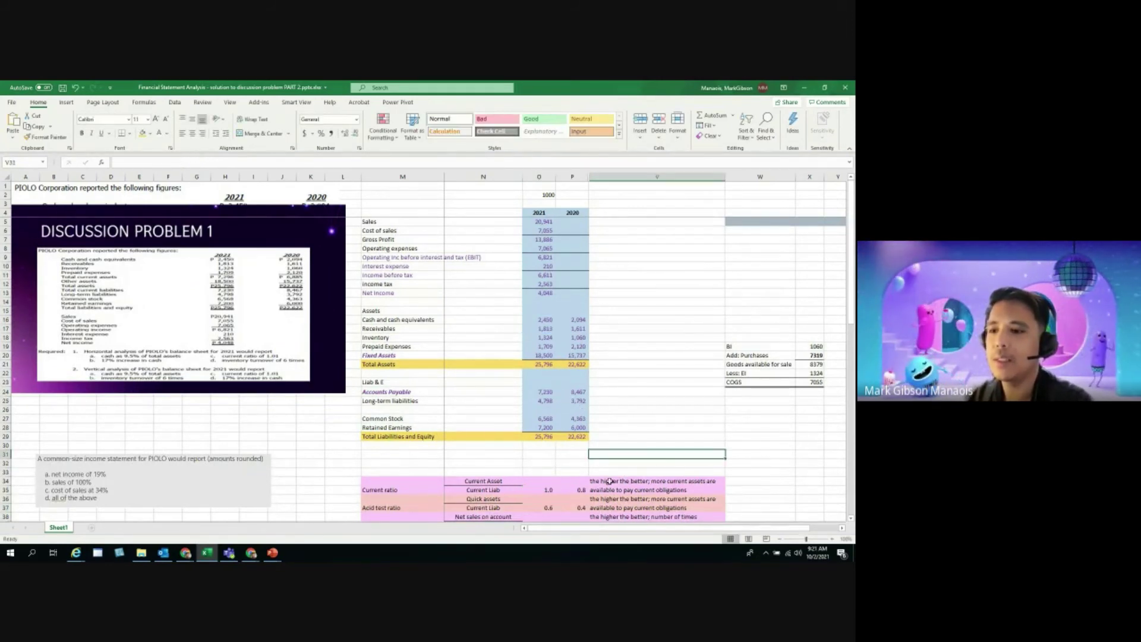
# Compare the acid test ratio's 2021 and 2020 values in the ratio table.
pyautogui.click(547, 508)
pyautogui.moveTo(557, 512); pyautogui.dragTo(580, 513)
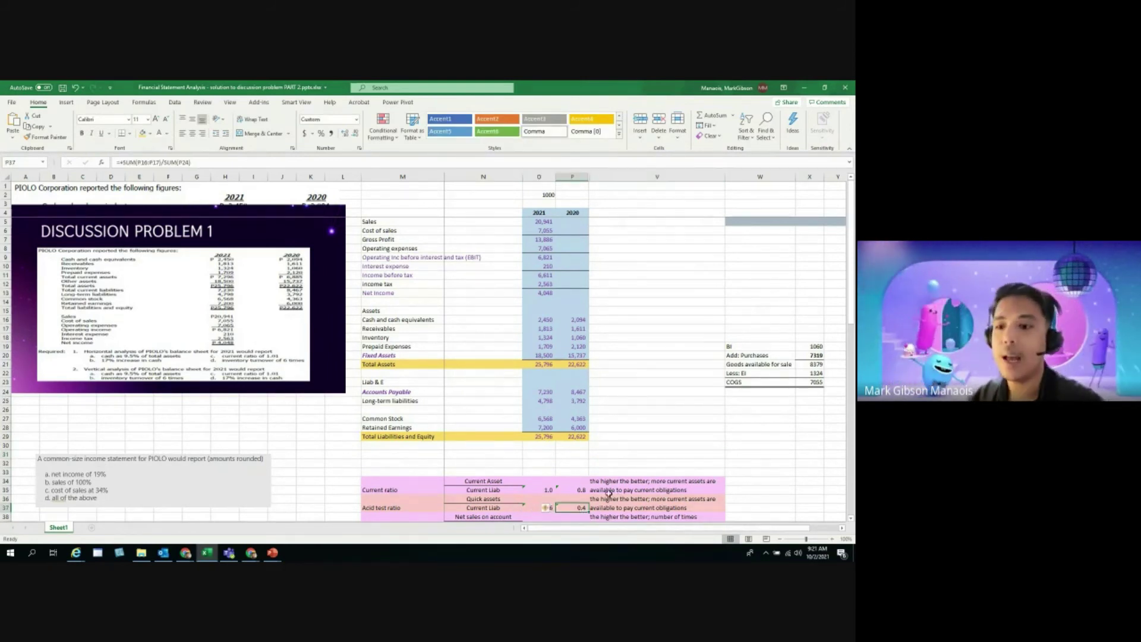
pyautogui.click(621, 462)
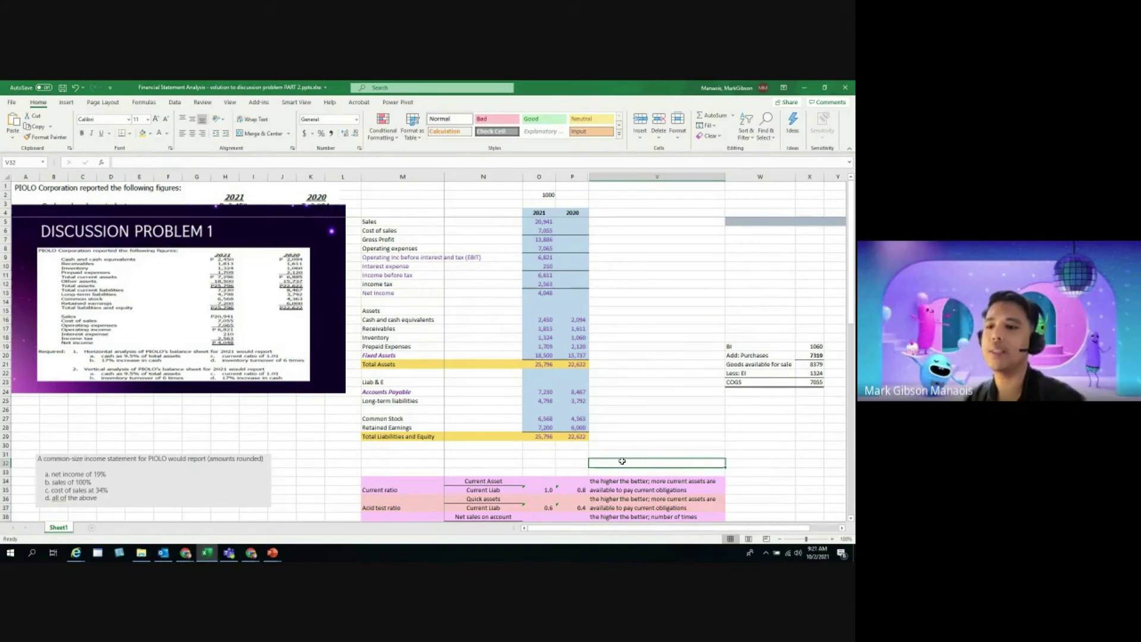
pyautogui.scroll(-2, 621, 463)
pyautogui.click(552, 455)
pyautogui.click(585, 455)
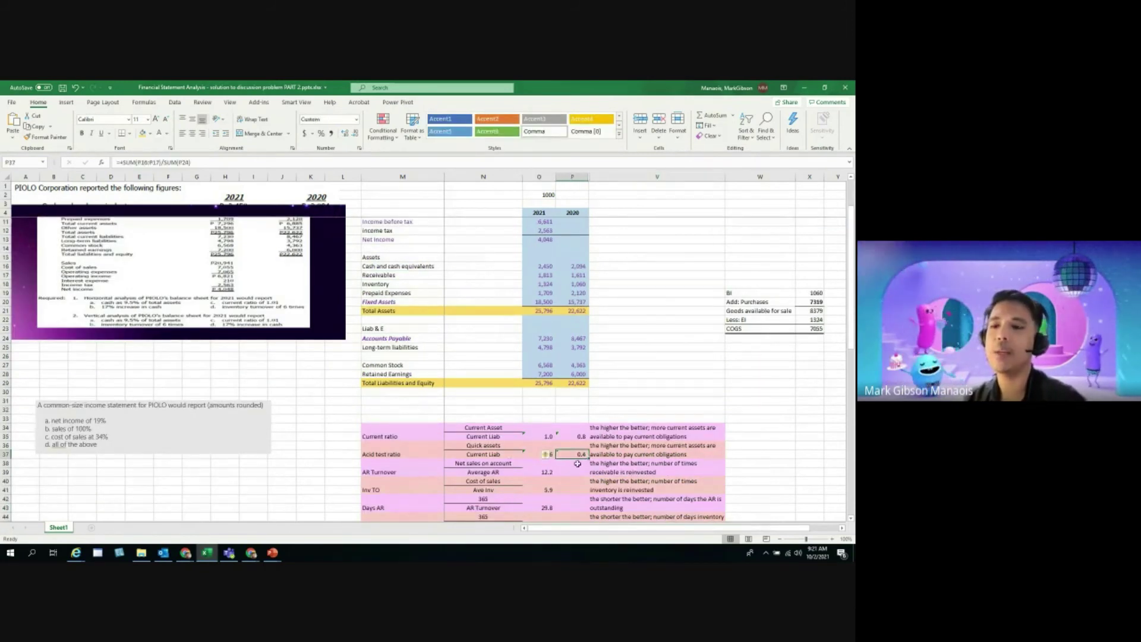
pyautogui.click(527, 469)
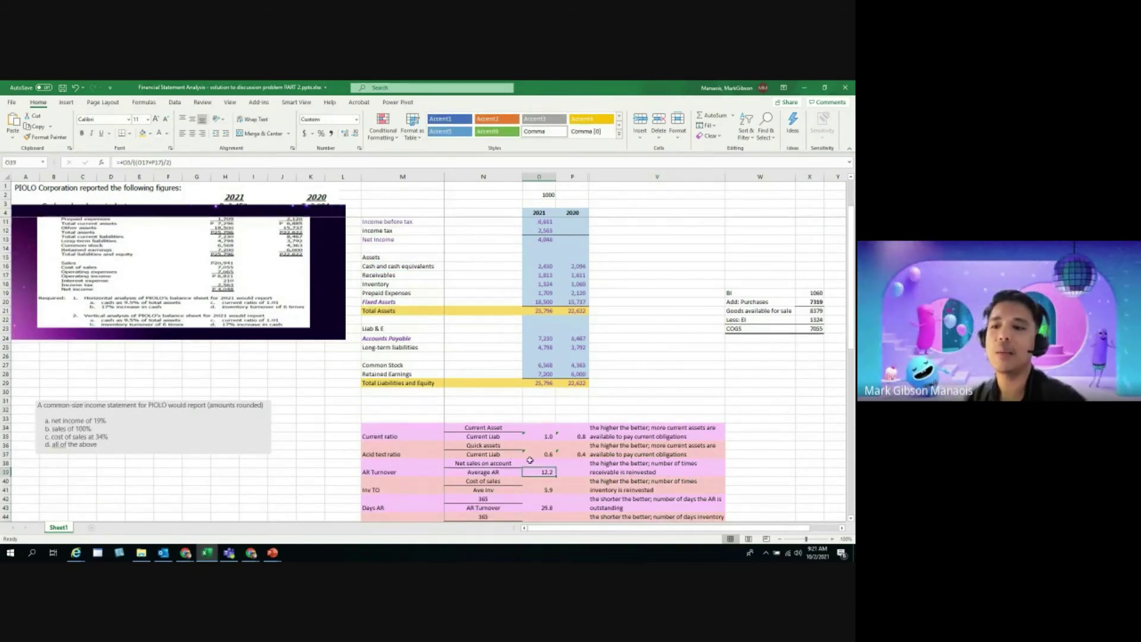
pyautogui.click(550, 456)
pyautogui.moveTo(550, 456); pyautogui.dragTo(580, 455)
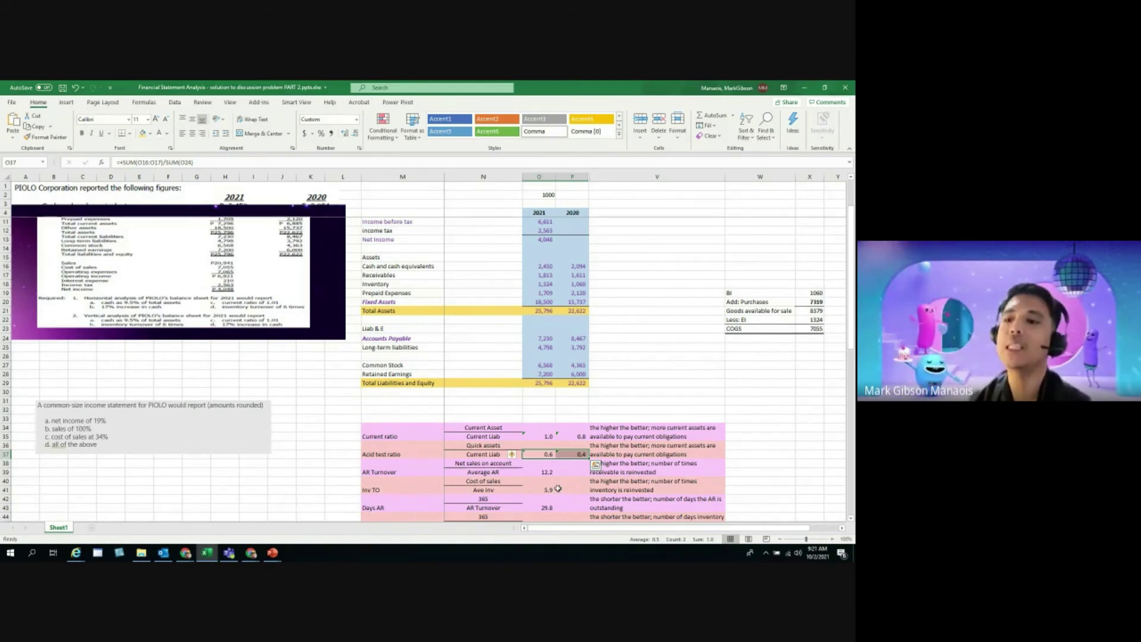
pyautogui.scroll(-2, 598, 463)
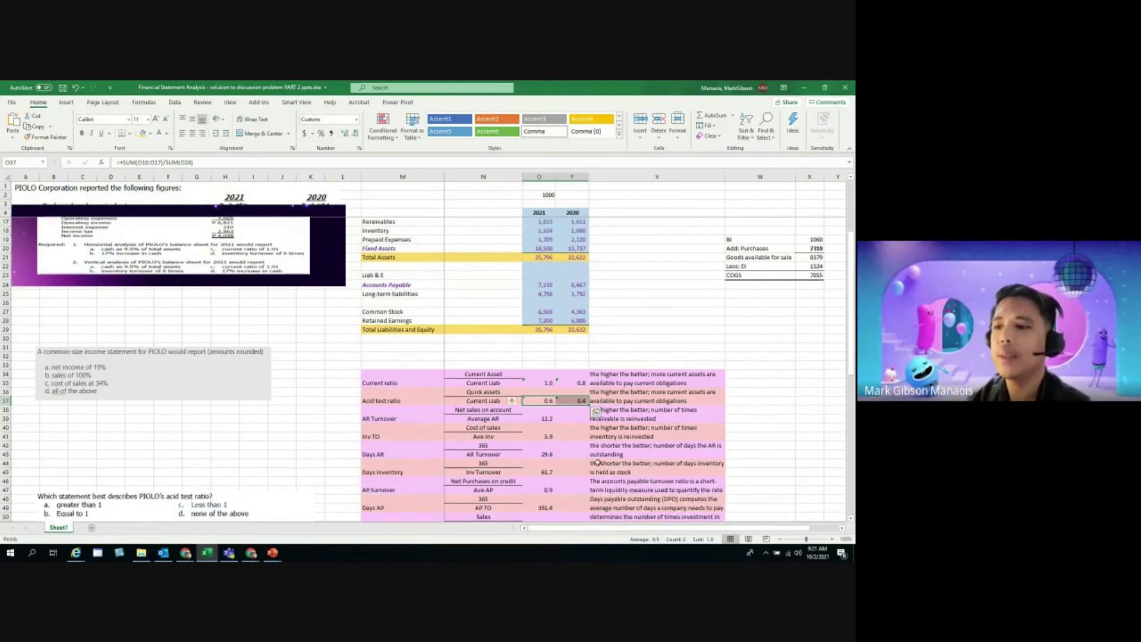
pyautogui.click(597, 462)
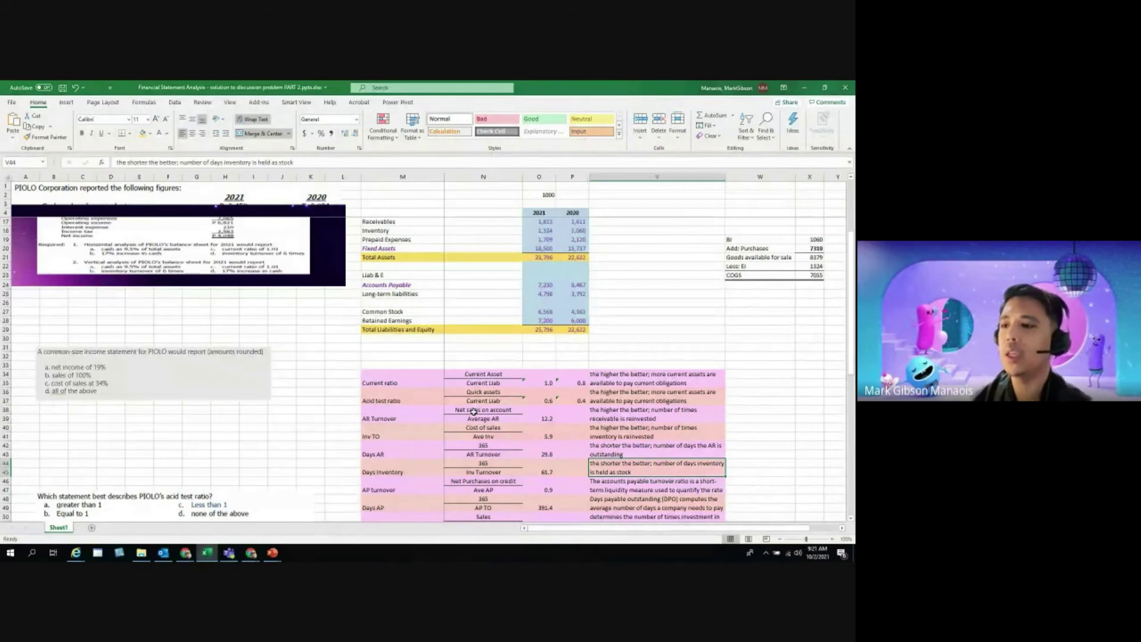
# Make the word "Turnover" in the AR Turnover label red and bold.
pyautogui.click(367, 419)
pyautogui.scroll(-3, 409, 409)
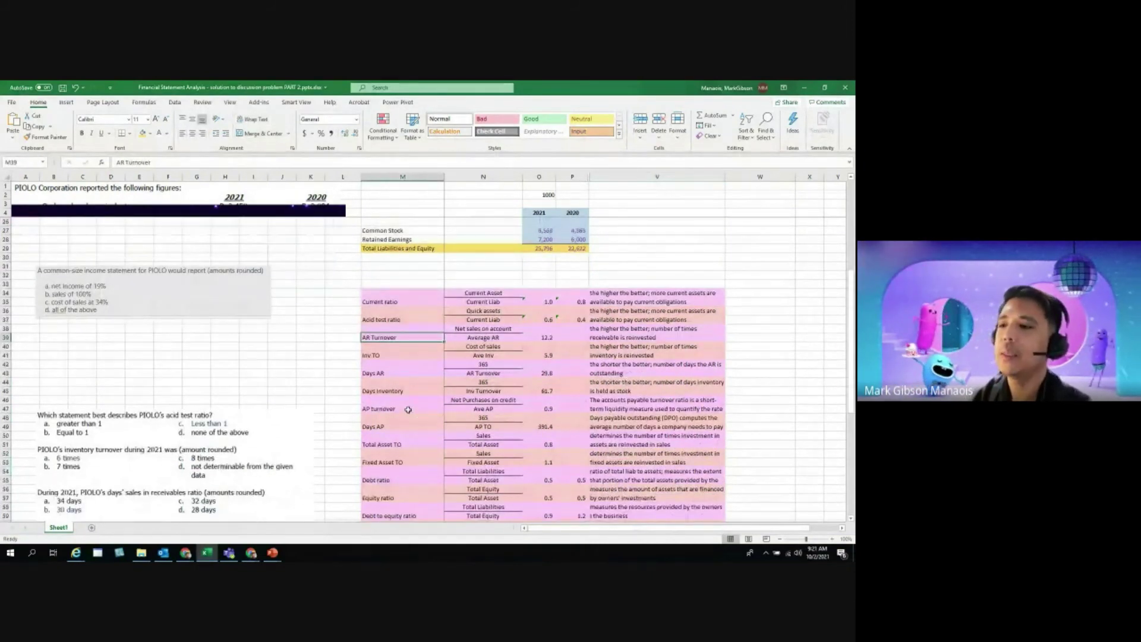
pyautogui.doubleClick(399, 338)
pyautogui.click(372, 337)
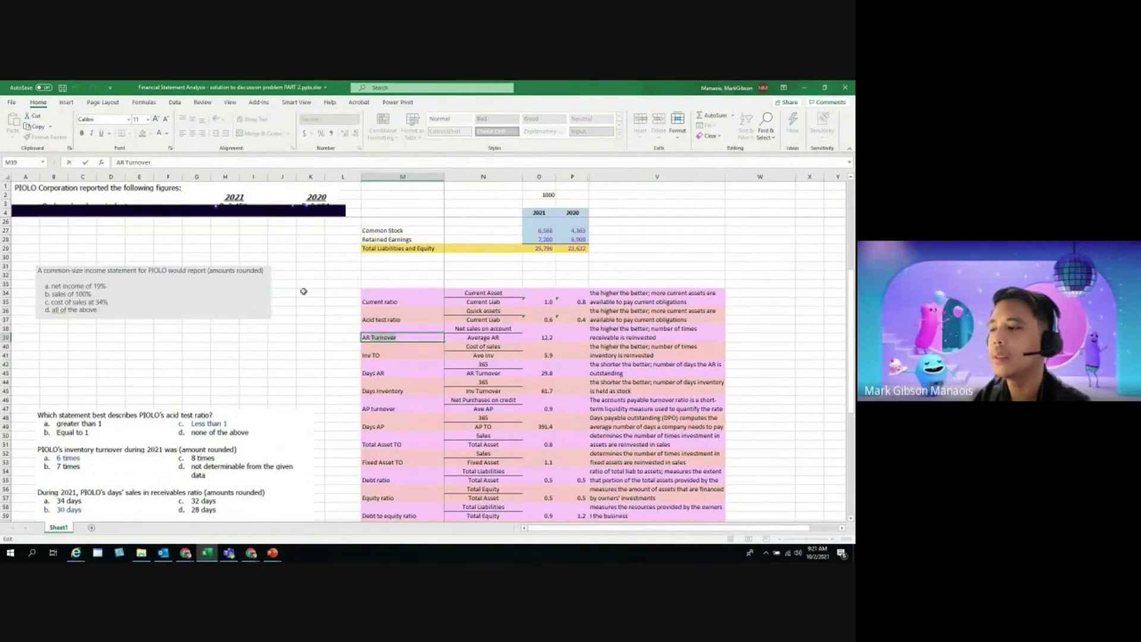
pyautogui.click(167, 134)
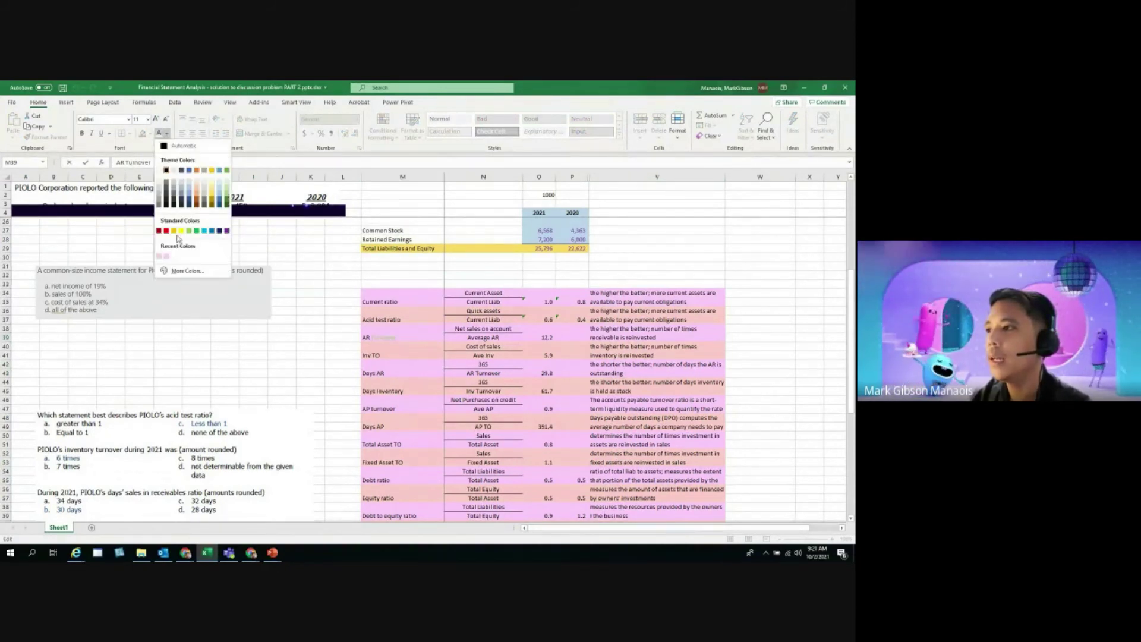
pyautogui.click(160, 228)
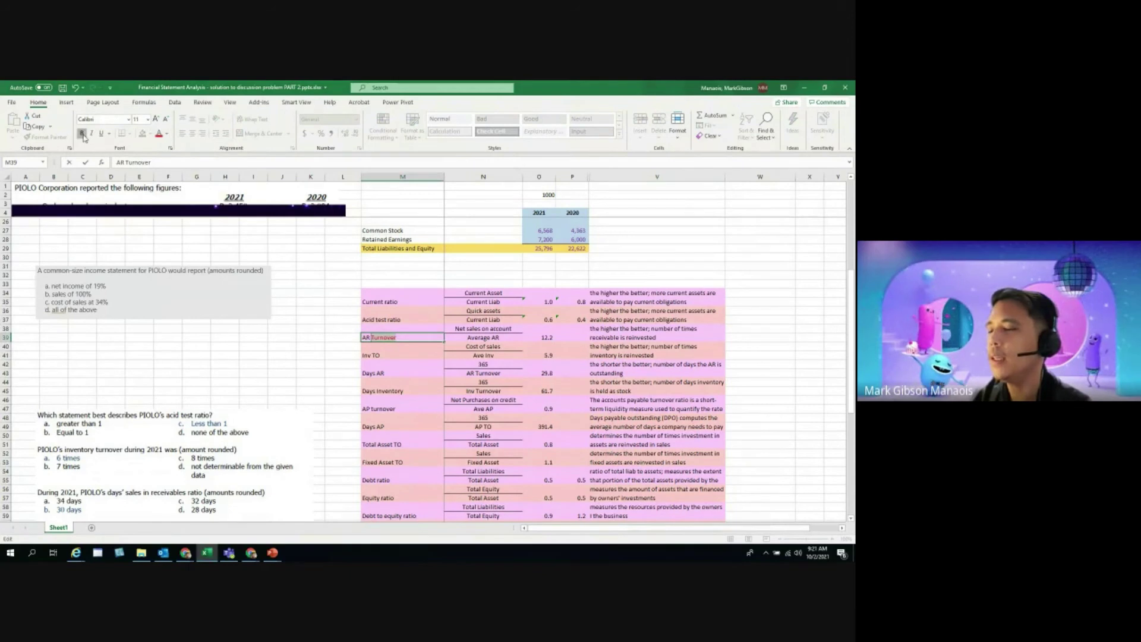
pyautogui.click(338, 389)
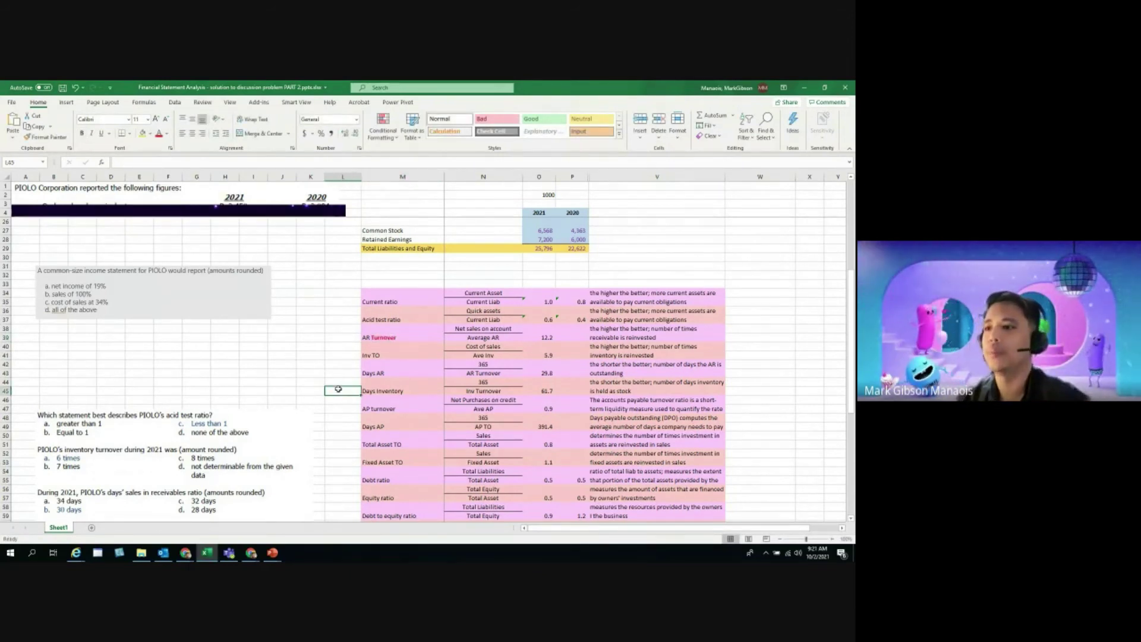
# Examine the AR Turnover label and its Net sales on account numerator against the sales and receivables lines.
pyautogui.doubleClick(368, 337)
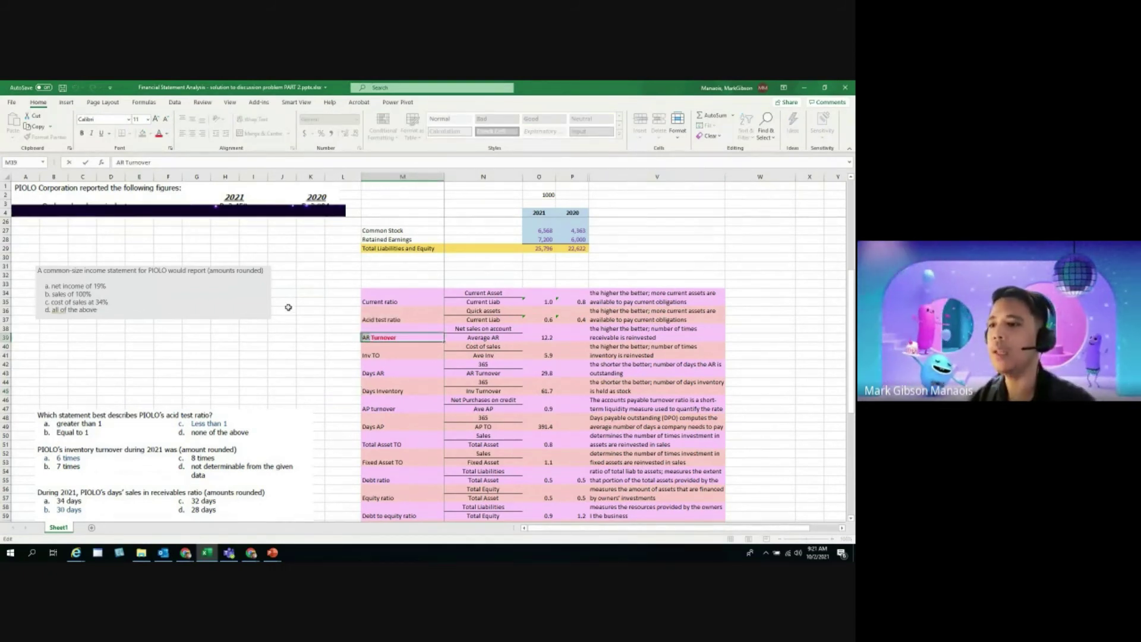
pyautogui.click(479, 329)
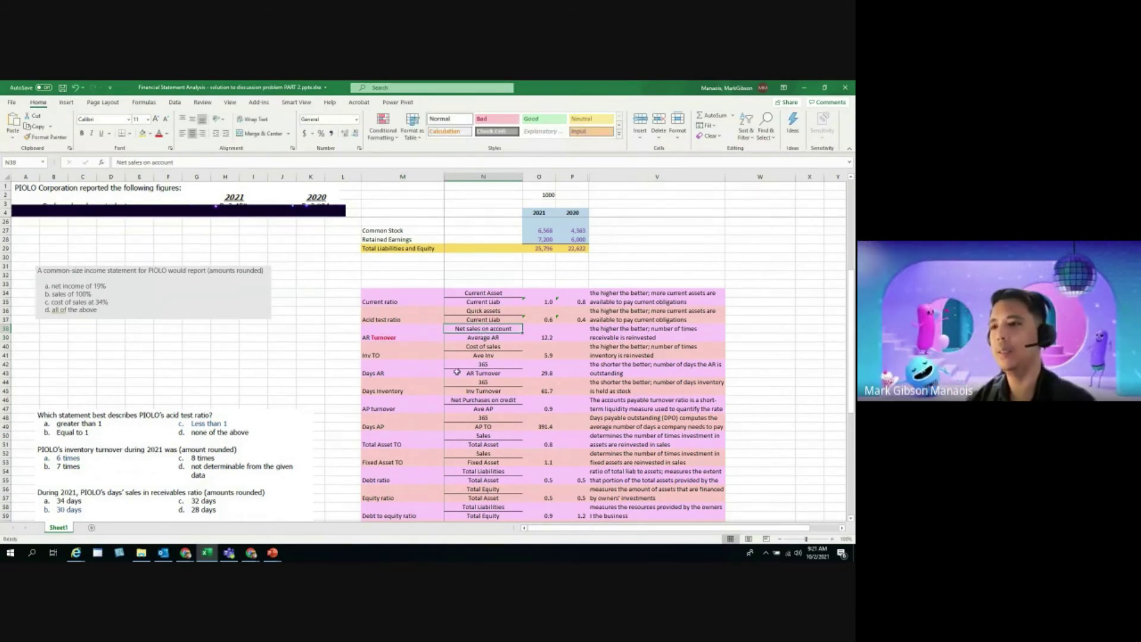
pyautogui.scroll(7, 478, 362)
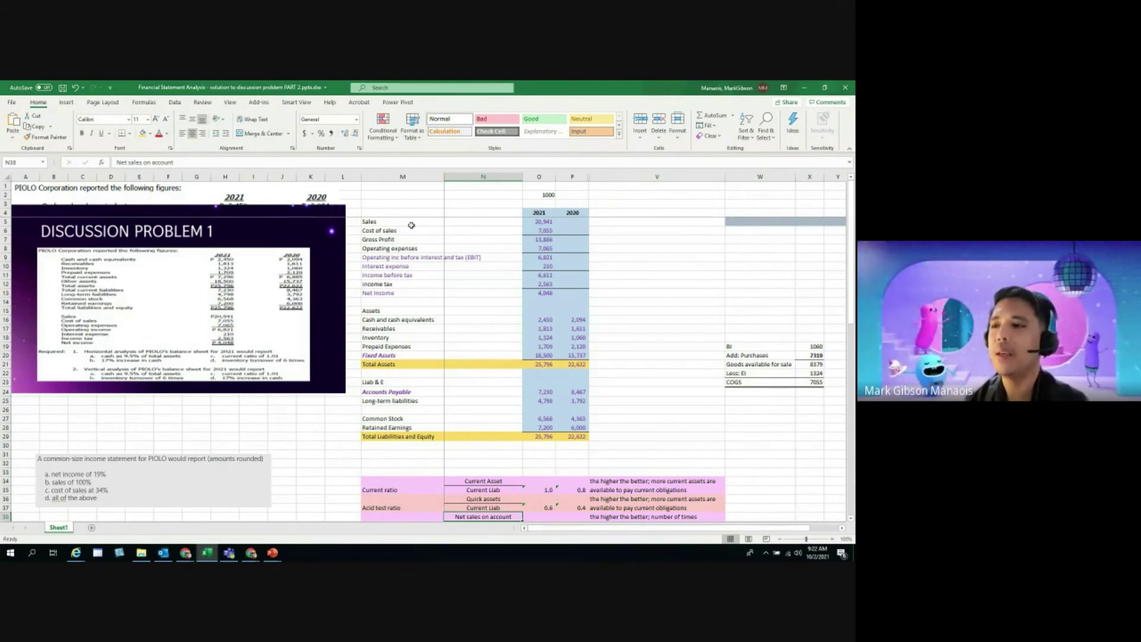
pyautogui.scroll(-3, 521, 257)
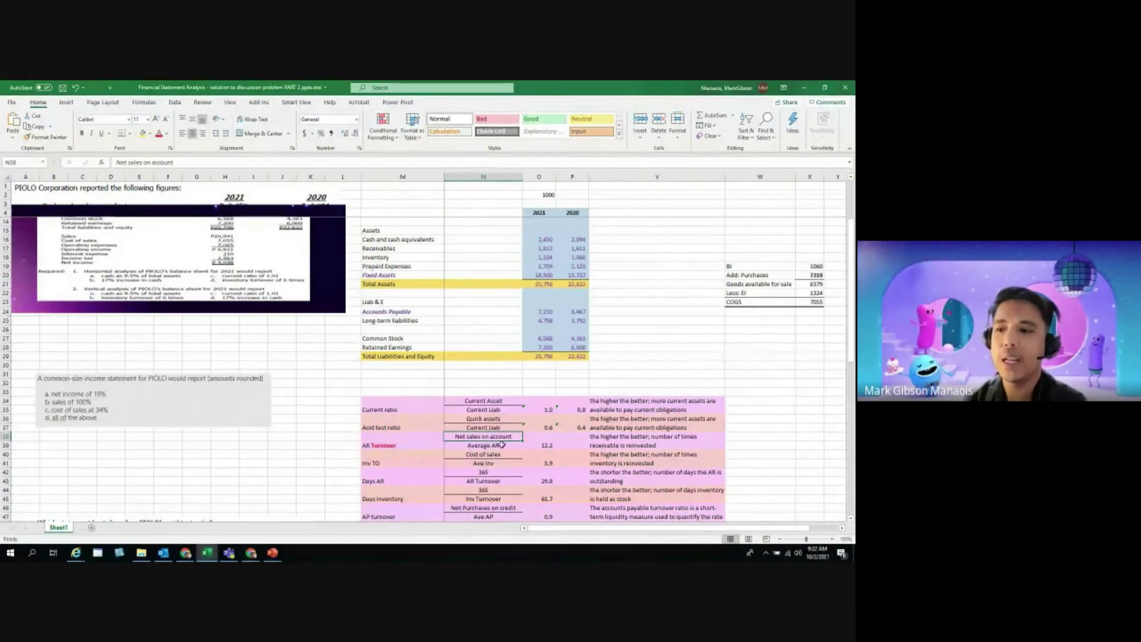
# Trace the 2021 AR turnover formula to sales and the two years' receivables in the statements.
pyautogui.click(546, 445)
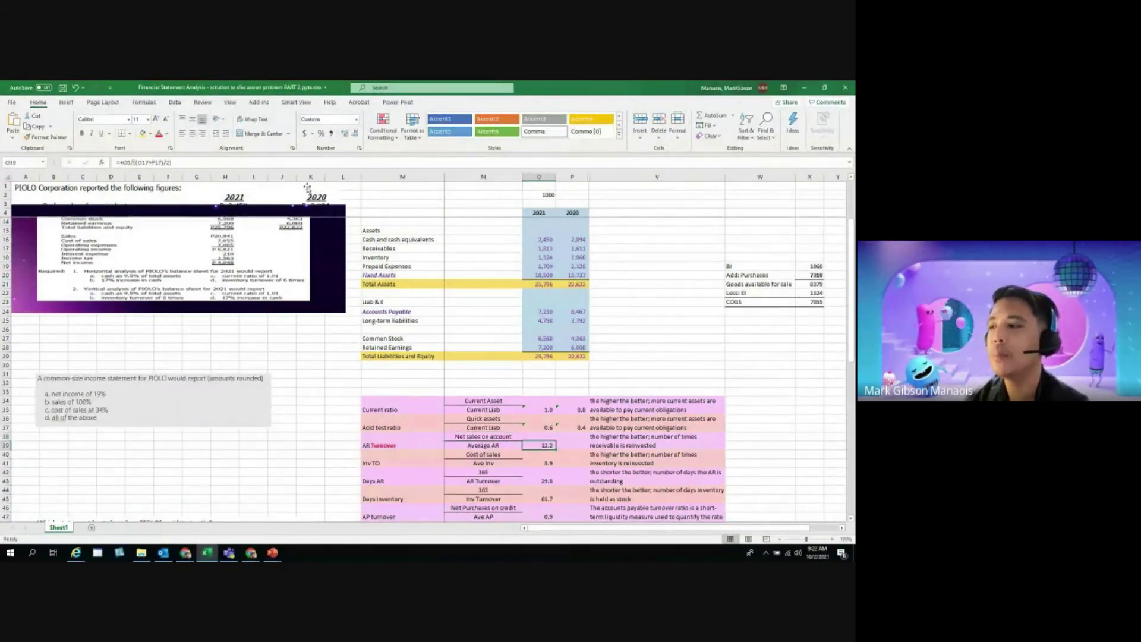
pyautogui.click(237, 163)
pyautogui.scroll(1, 569, 320)
pyautogui.scroll(2, 569, 319)
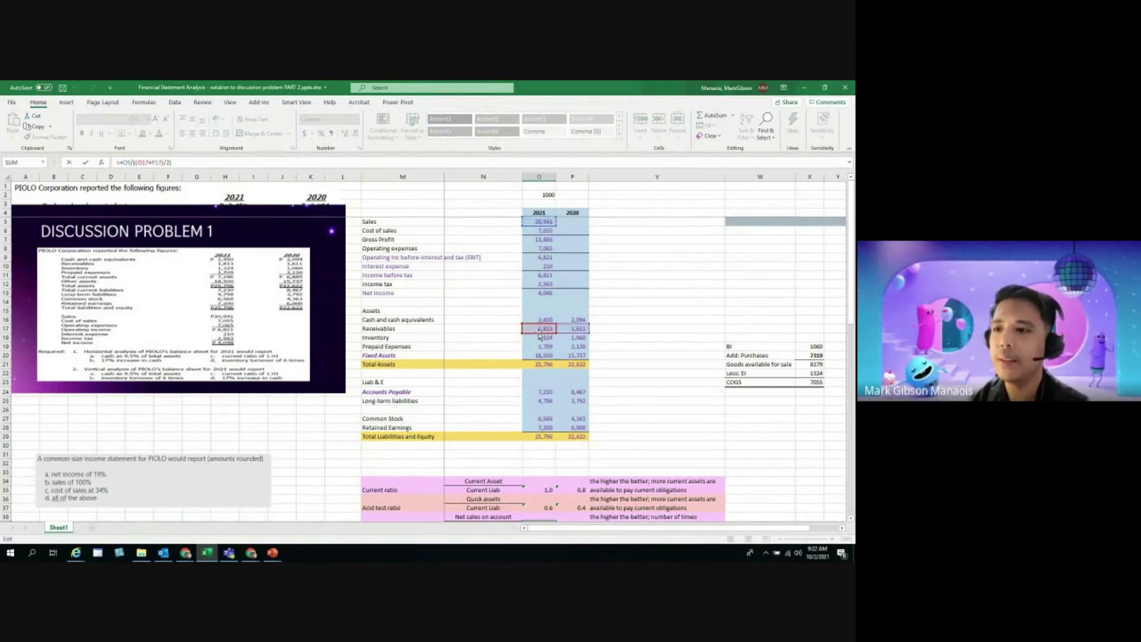
pyautogui.click(621, 363)
pyautogui.scroll(-5, 620, 357)
pyautogui.click(547, 392)
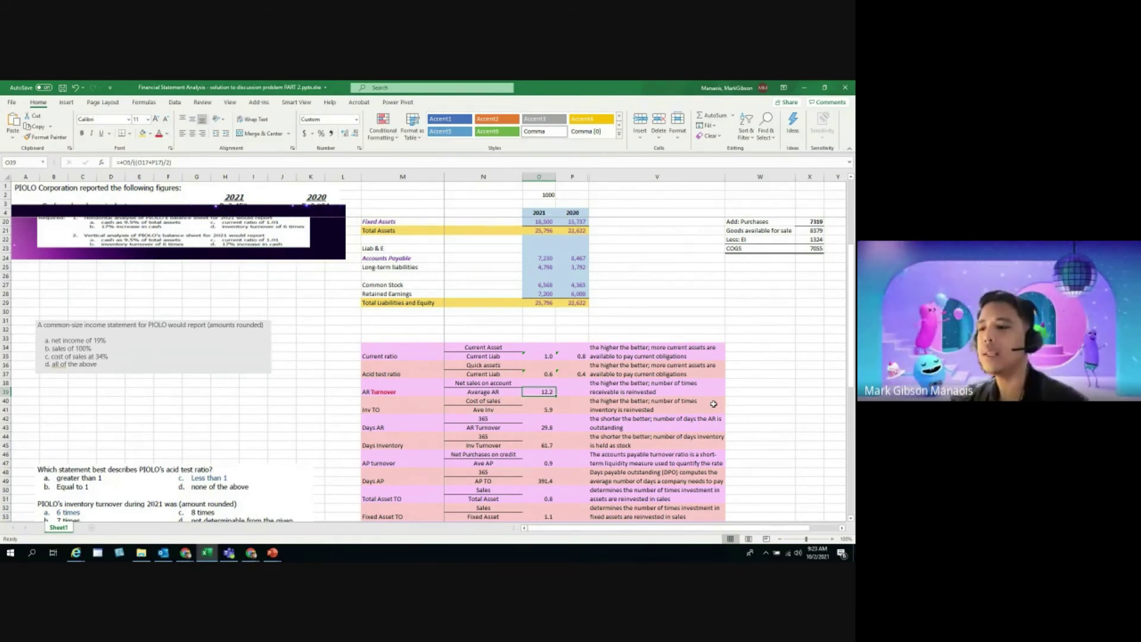
# Spell out the AR Turnover ratio label as "Accounts Receivable Turnover".
pyautogui.doubleClick(367, 392)
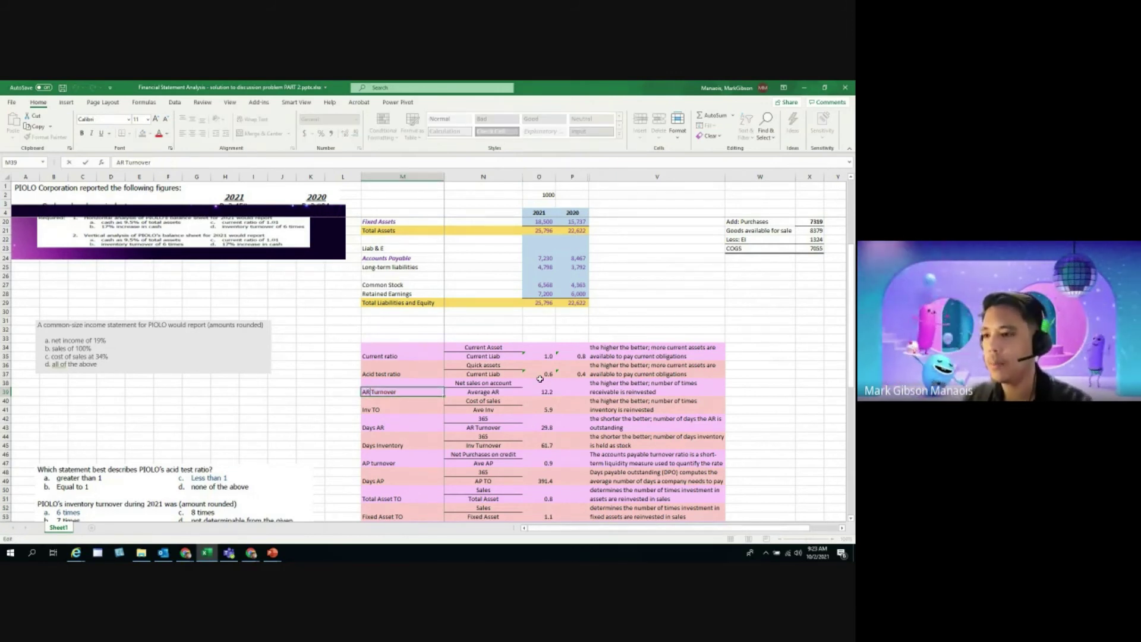
pyautogui.press('BackSpace')
pyautogui.write('ccounts')
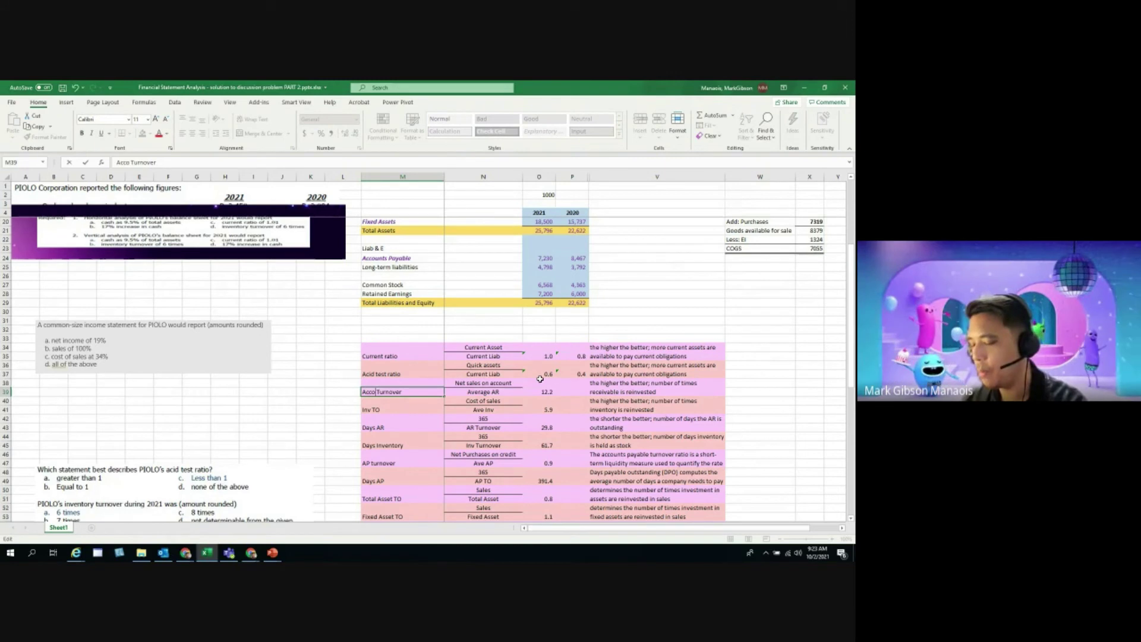
pyautogui.write(' Rec')
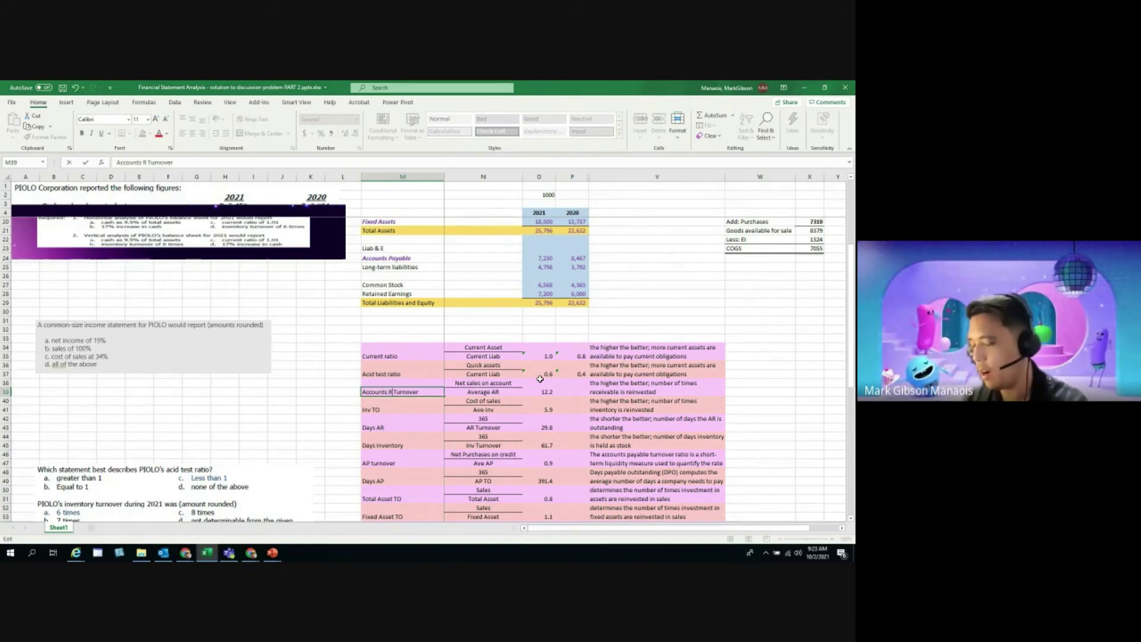
pyautogui.write('eivable')
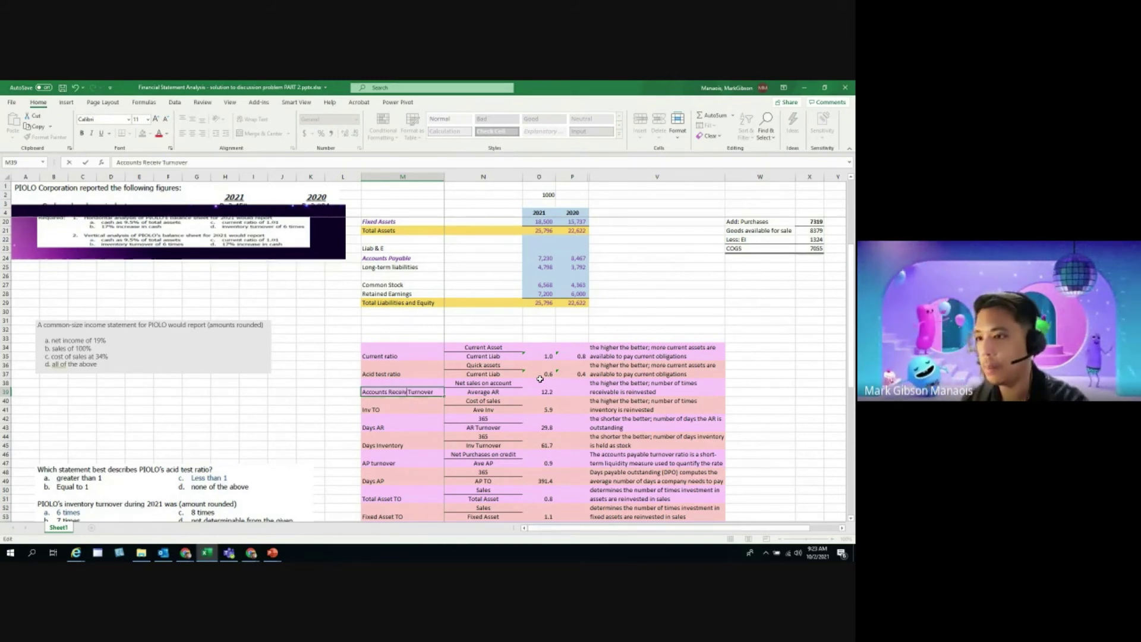
pyautogui.press('Return')
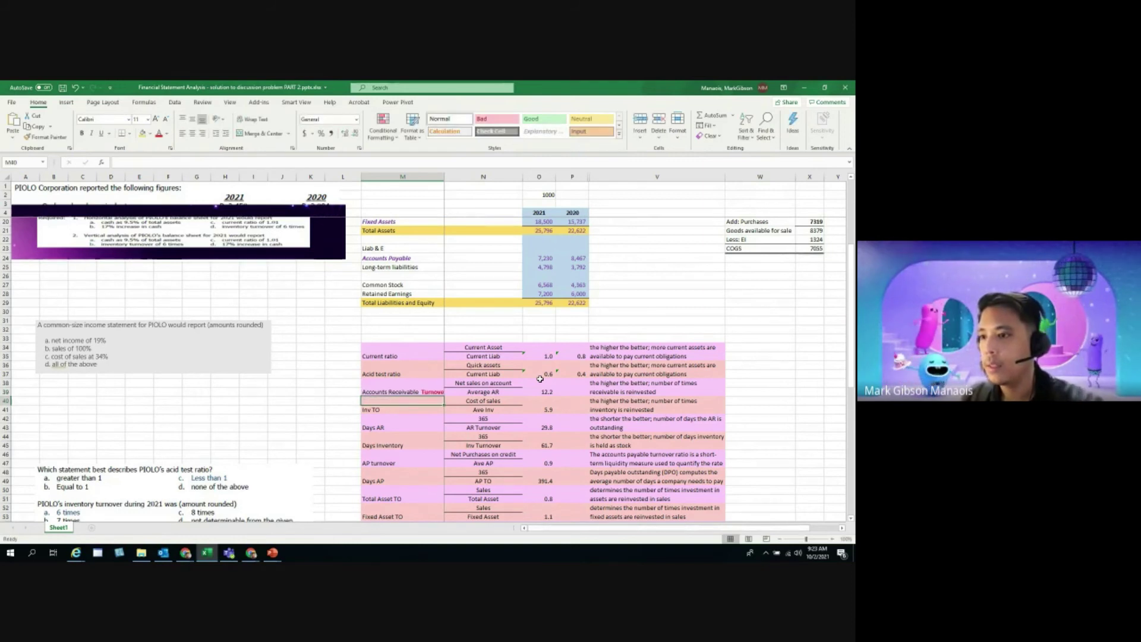
# Spell out the Inv TO ratio label as "Inventory Turnover".
pyautogui.doubleClick(373, 410)
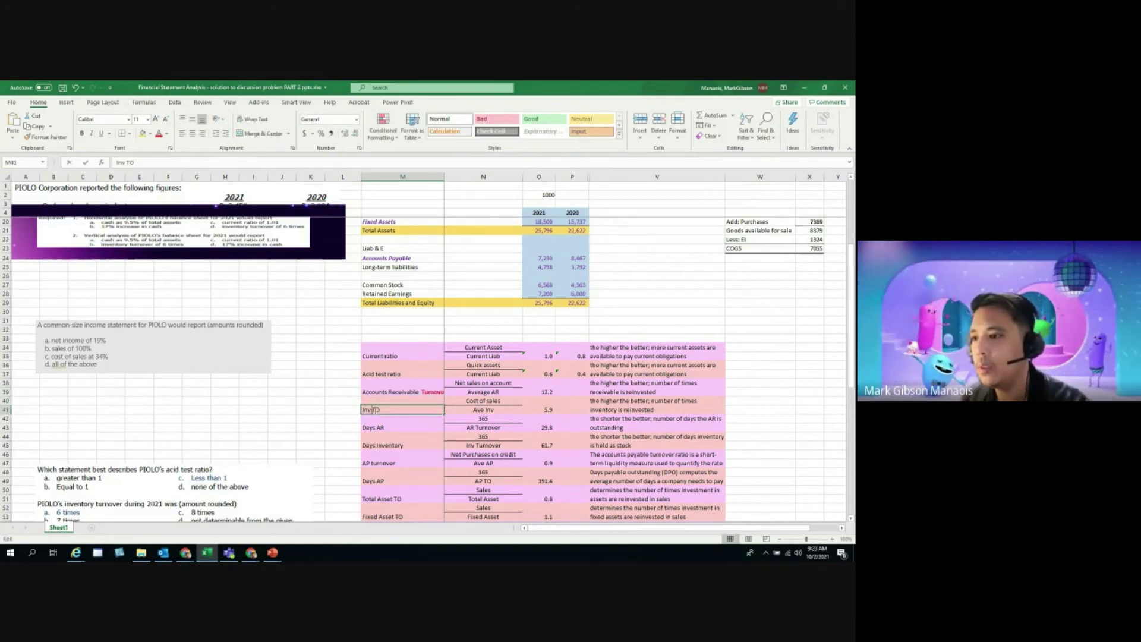
pyautogui.write('entroy')
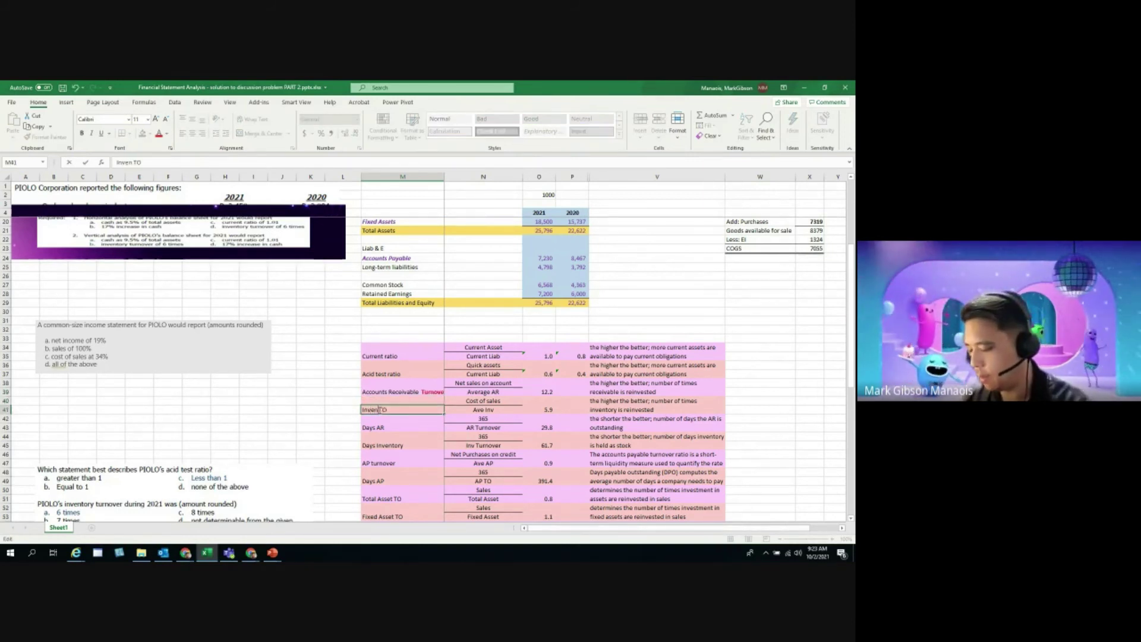
pyautogui.press('BackSpace')
pyautogui.press('BackSpace')
pyautogui.press('BackSpace')
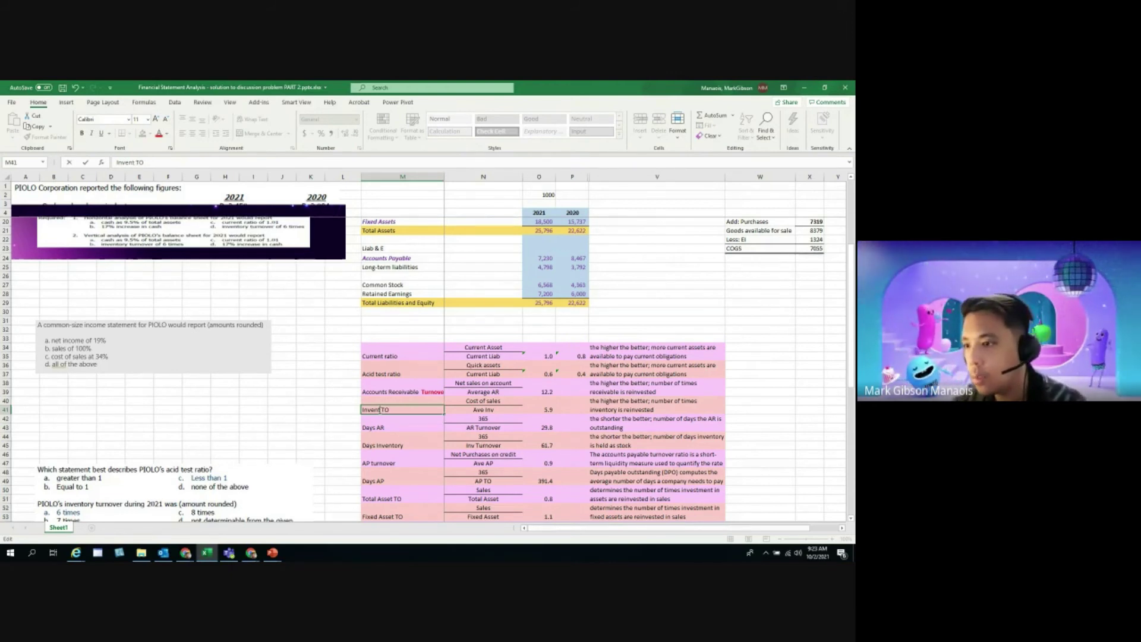
pyautogui.write('ory')
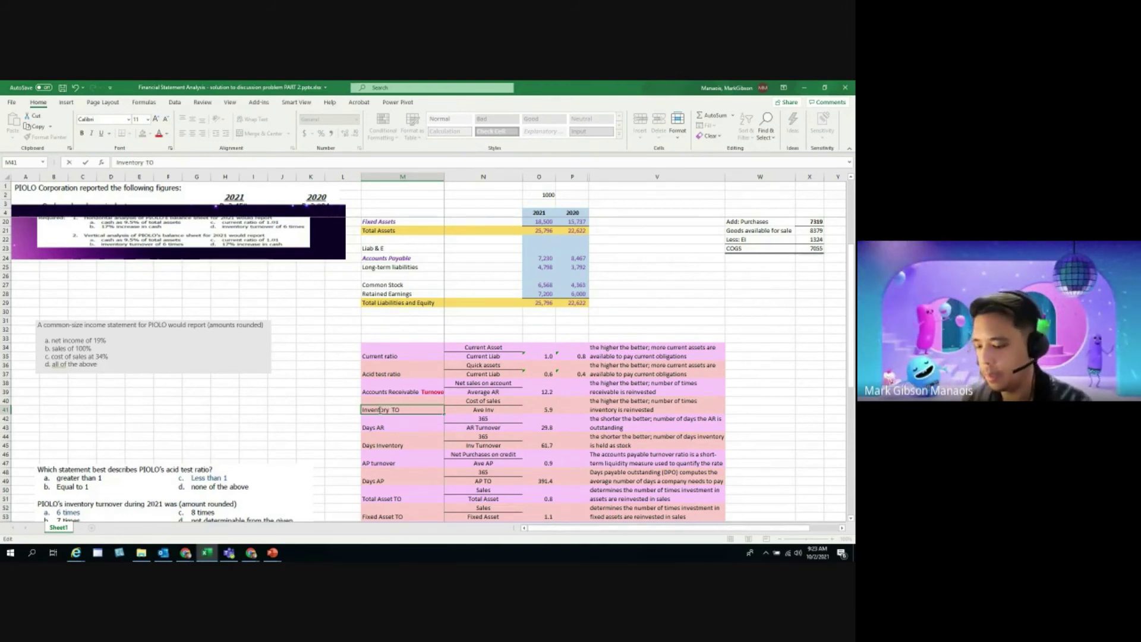
pyautogui.press('Right')
pyautogui.press('Right')
pyautogui.press('Delete')
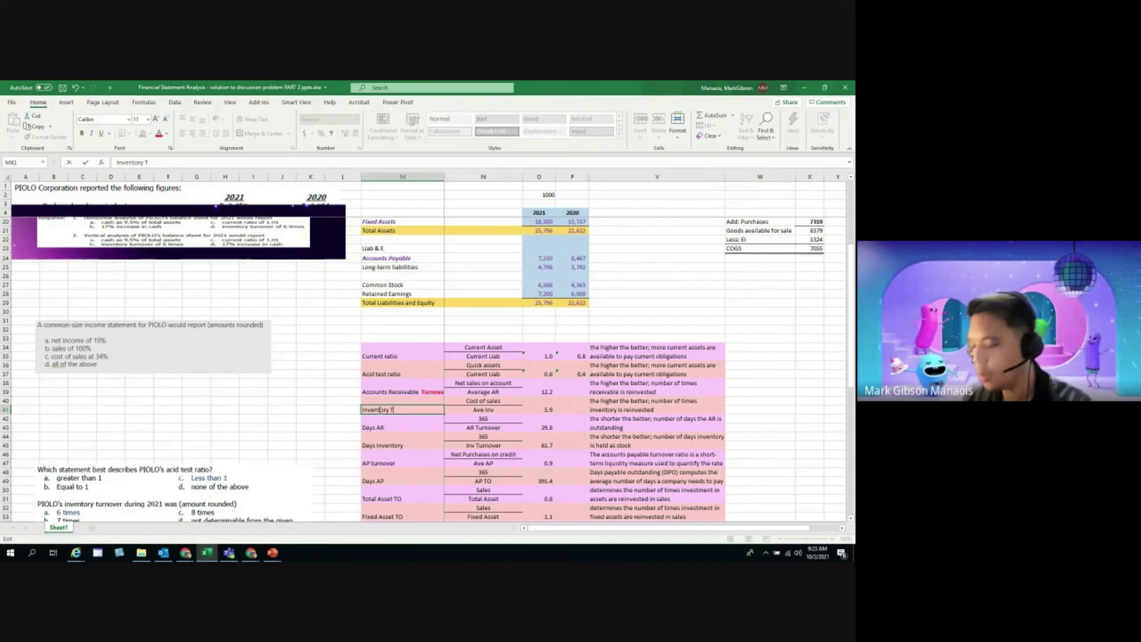
pyautogui.write('uro')
pyautogui.press('BackSpace')
pyautogui.press('BackSpace')
pyautogui.press('BackSpace')
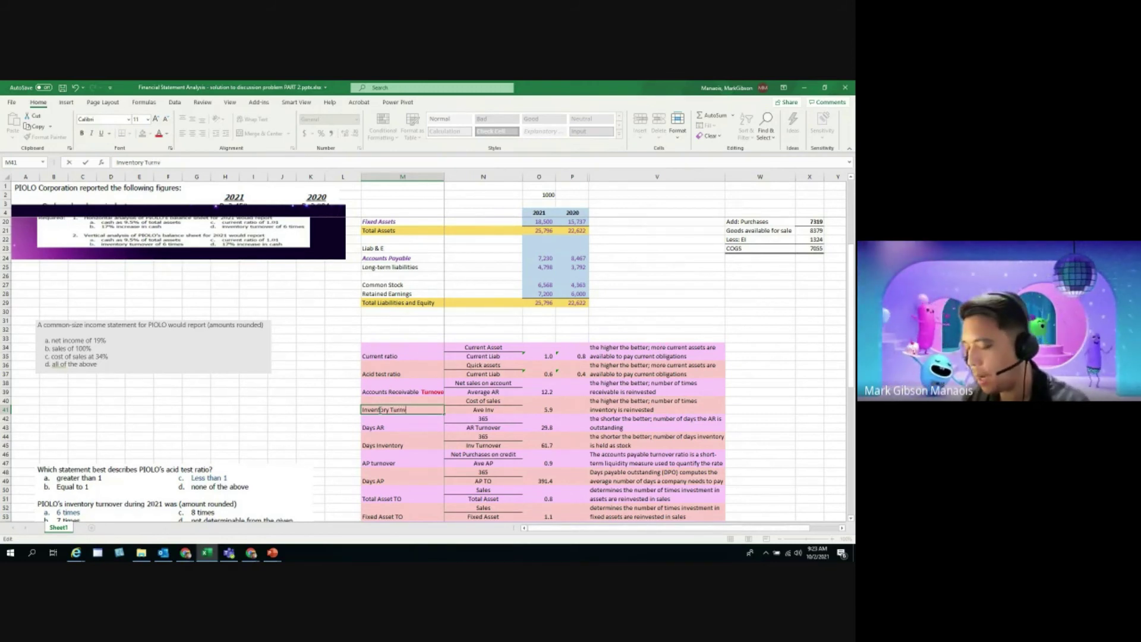
pyautogui.write('nover')
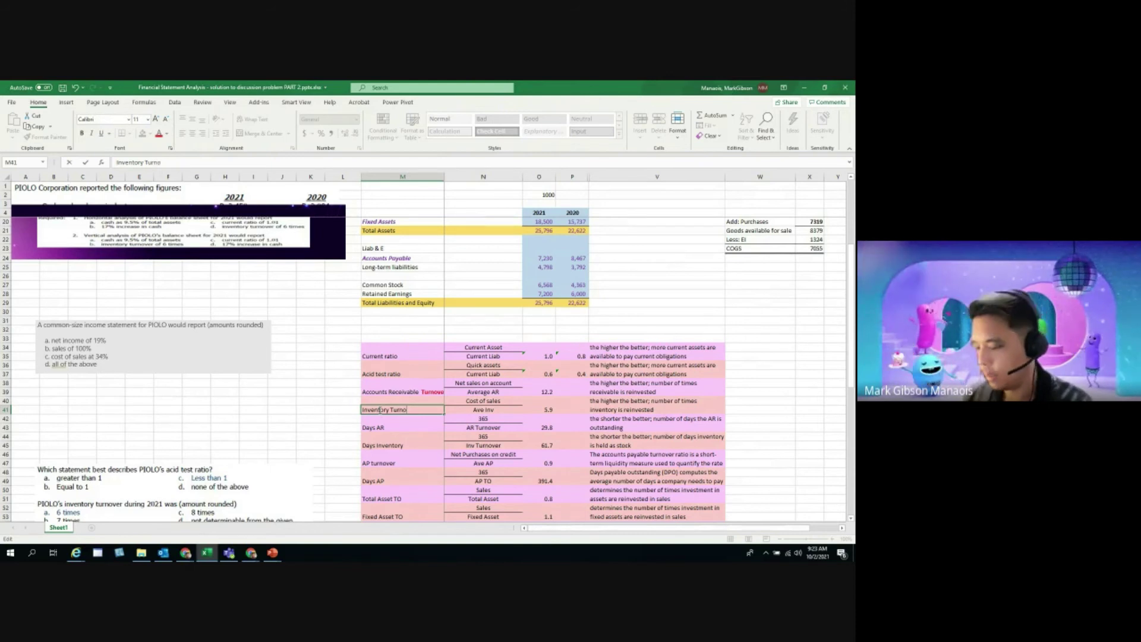
# Make the word "Turnover" in the Inventory Turnover label red and bold.
pyautogui.press('Left')
pyautogui.press('Left')
pyautogui.press('Left')
pyautogui.press('Left')
pyautogui.press('Left')
pyautogui.press('Left')
pyautogui.press('Left')
pyautogui.press('Left')
pyautogui.press('Left')
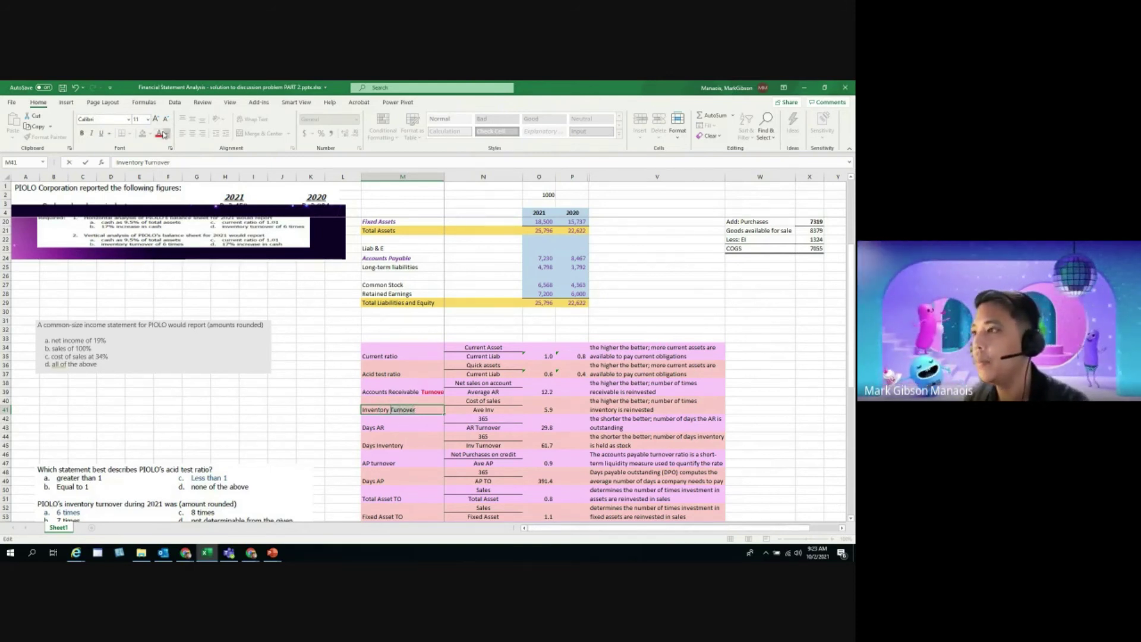
pyautogui.hotkey('shift', 'End')
pyautogui.click(81, 133)
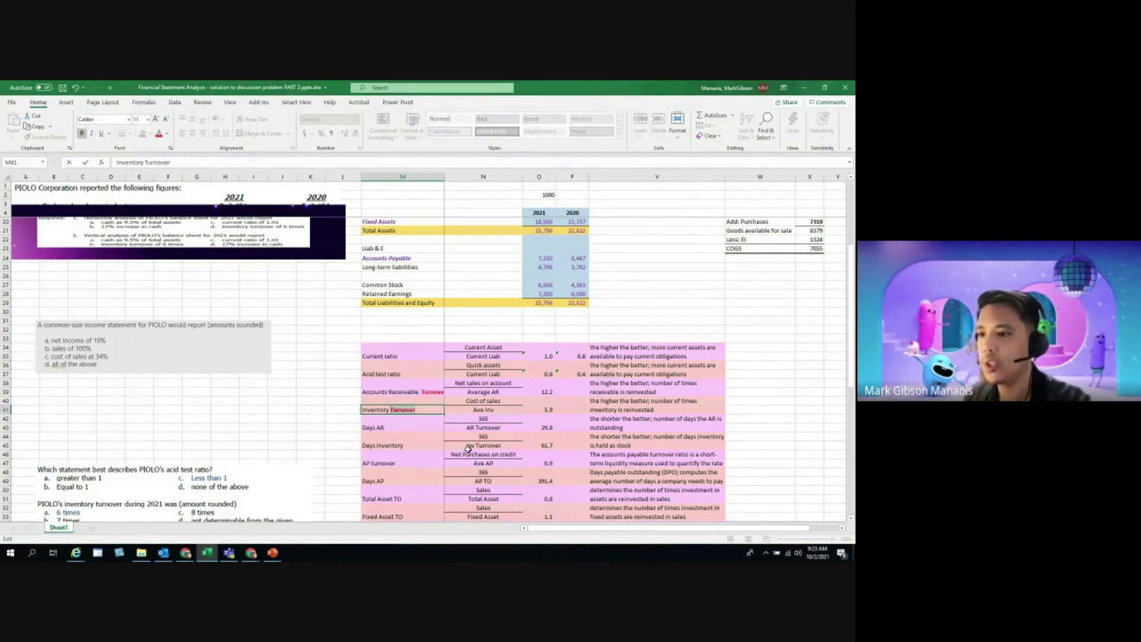
pyautogui.press('Return')
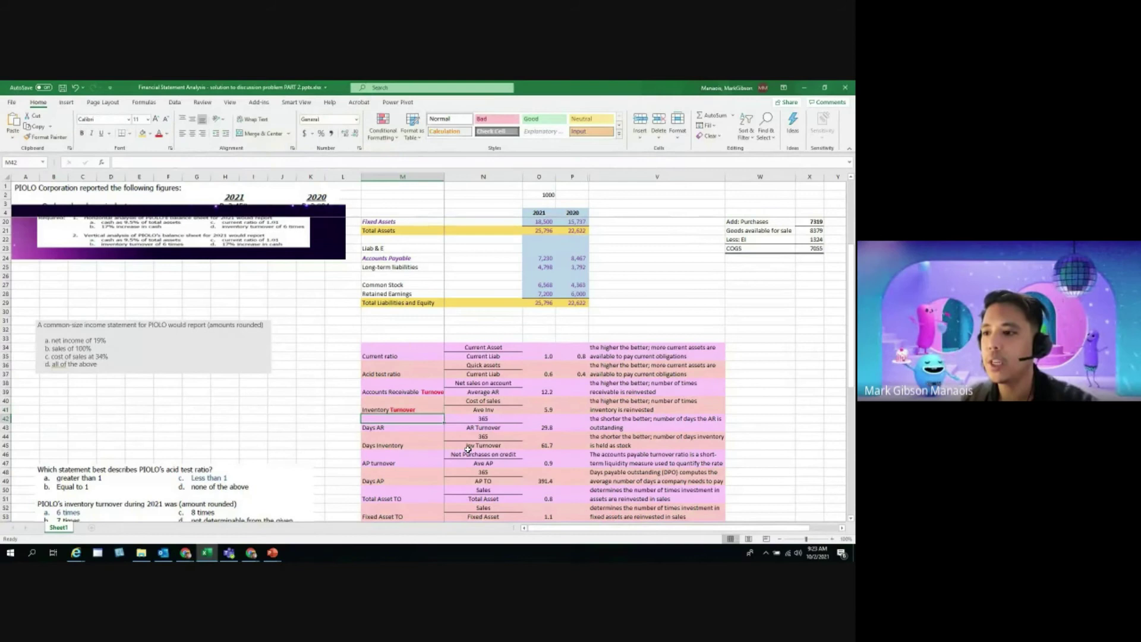
# Review the inventory turnover's Cost of sales numerator and change its denominator label to "Ave Inventory".
pyautogui.click(432, 409)
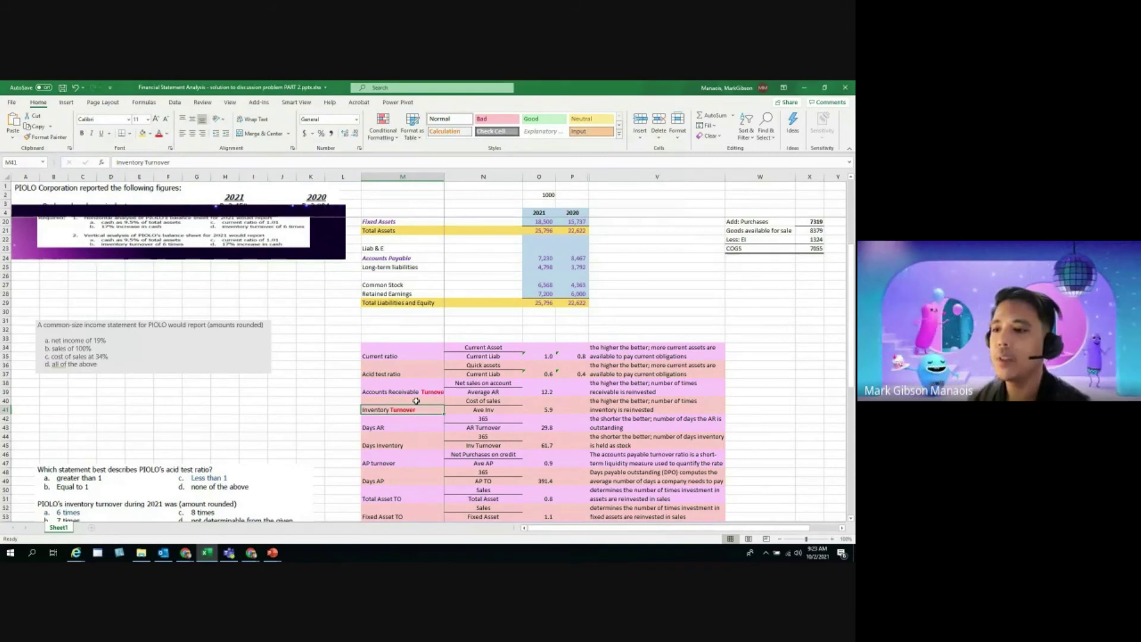
pyautogui.click(487, 401)
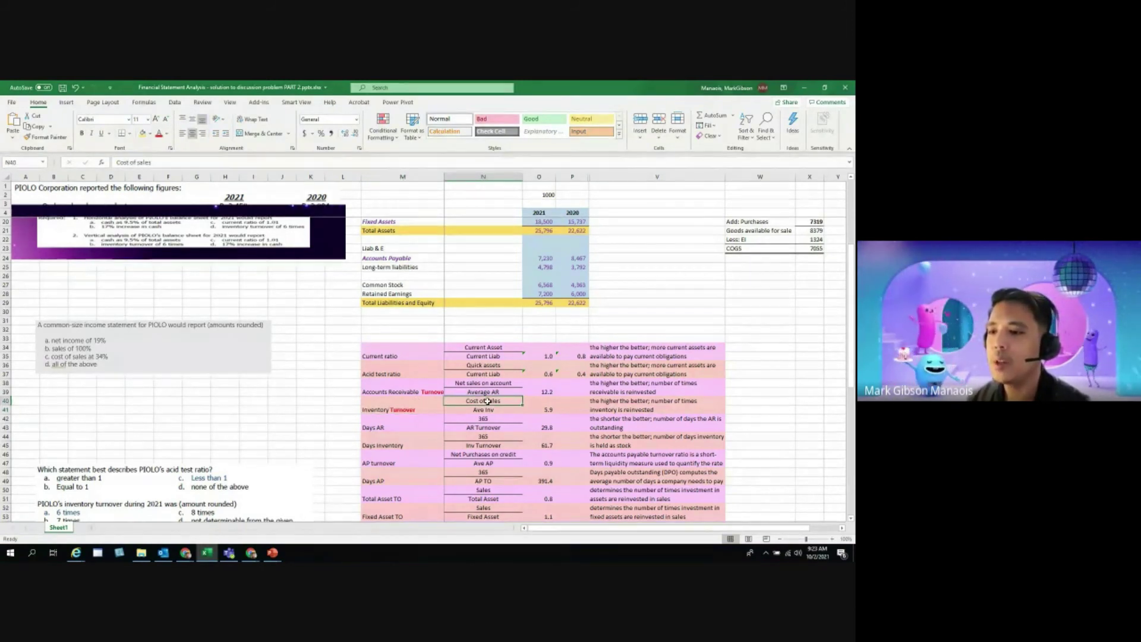
pyautogui.click(488, 410)
pyautogui.doubleClick(500, 411)
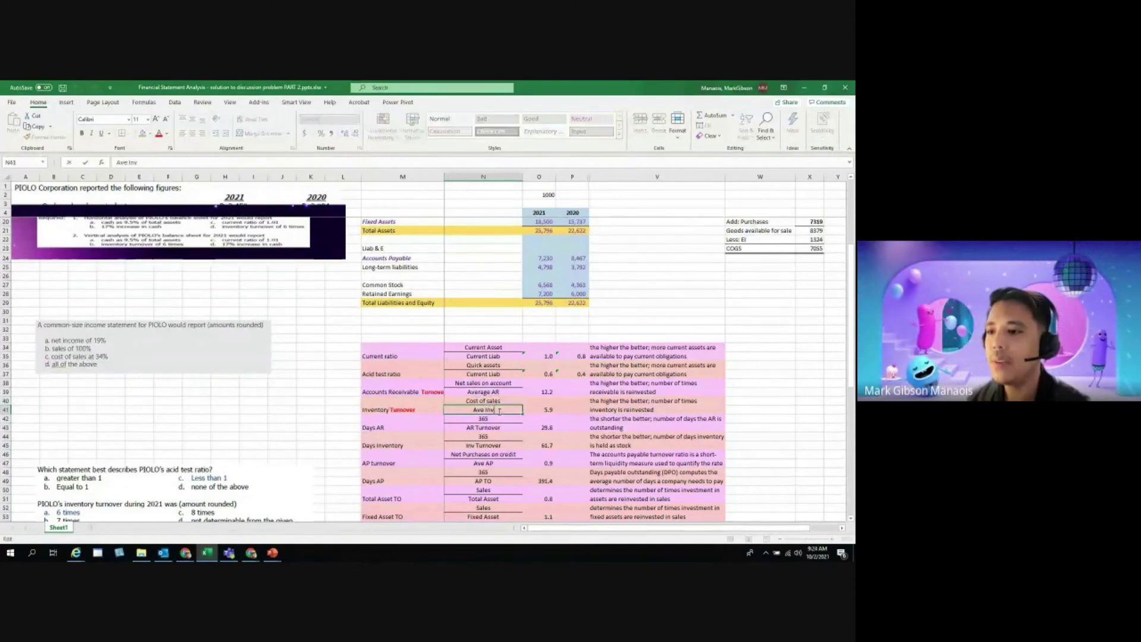
pyautogui.write('ent')
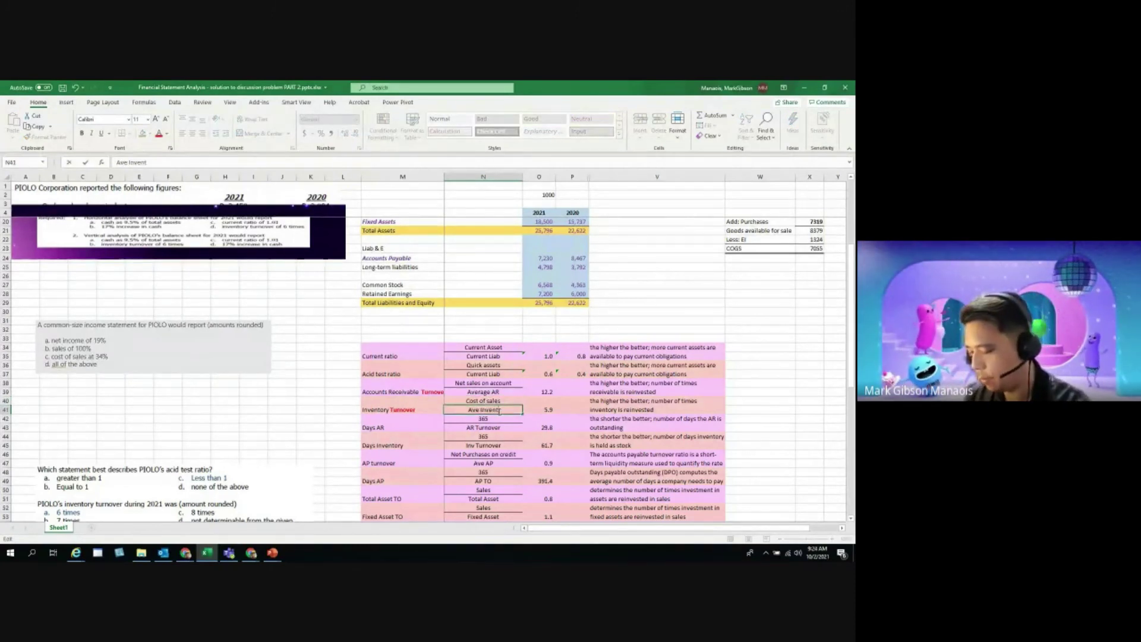
pyautogui.write('ory')
pyautogui.press('Return')
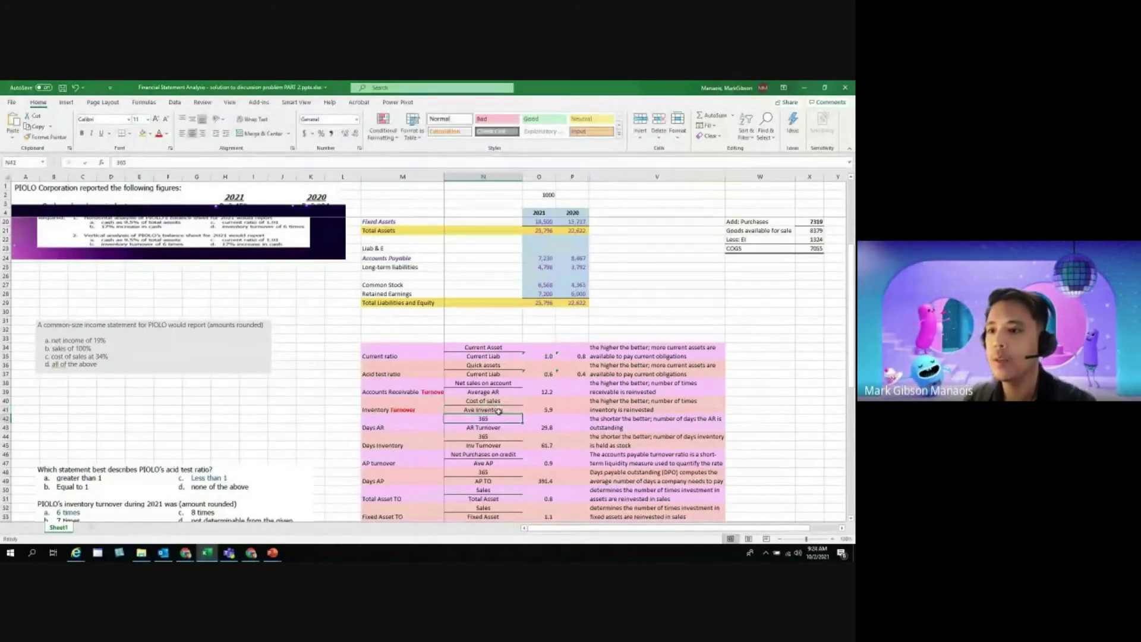
# Trace the 2021 inventory turnover formula to cost of sales and the two years' inventory in the statements.
pyautogui.click(544, 409)
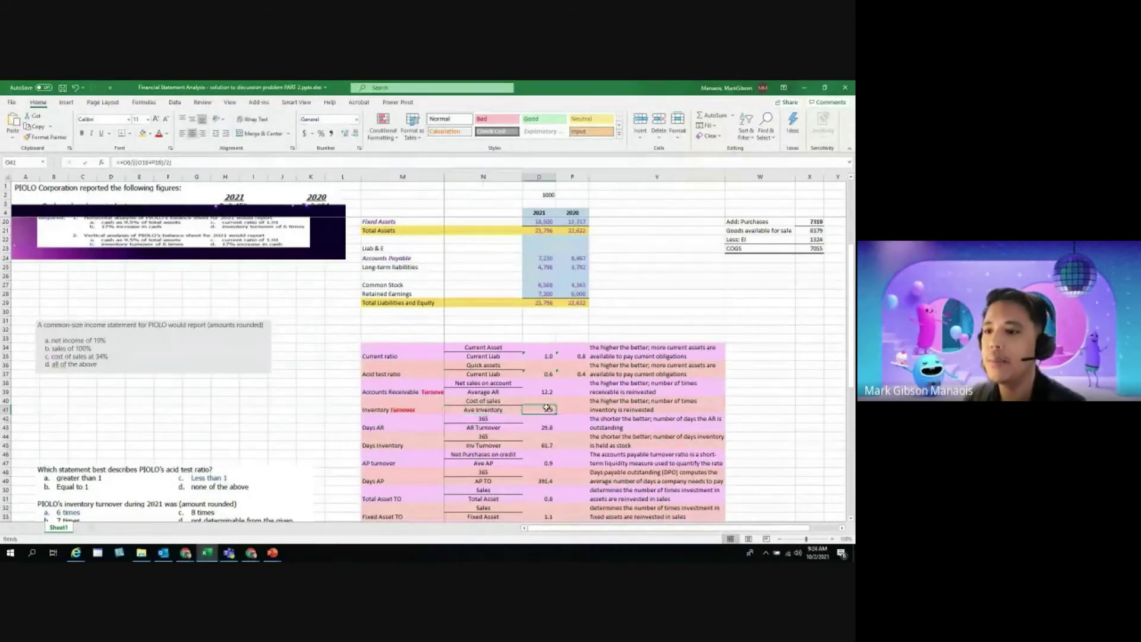
pyautogui.click(202, 162)
pyautogui.scroll(5, 537, 374)
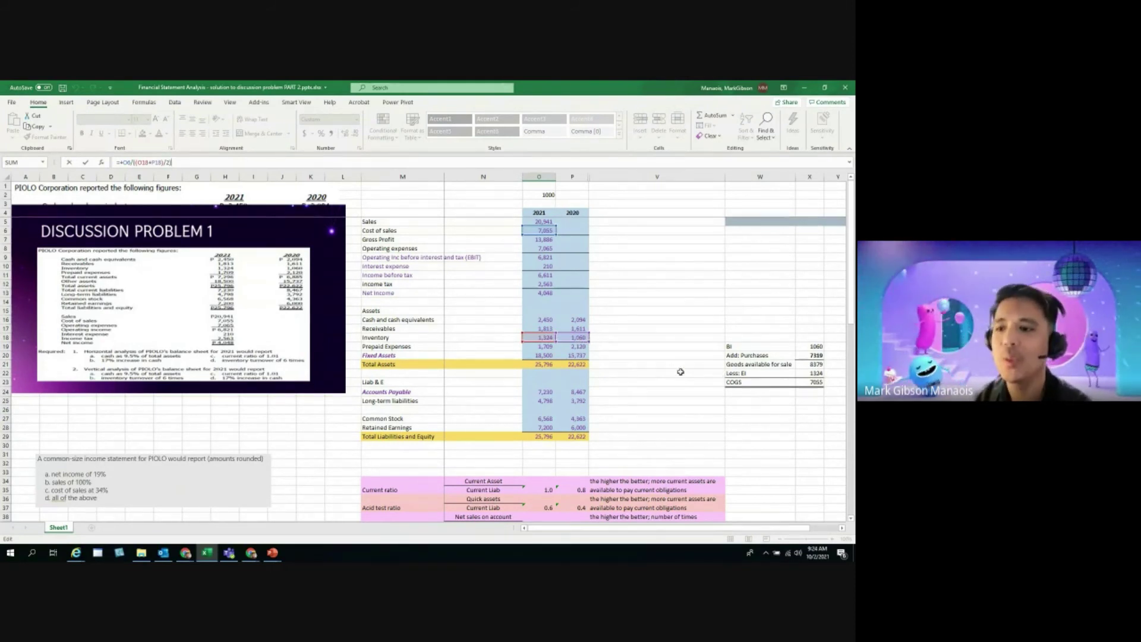
pyautogui.scroll(-3, 662, 375)
pyautogui.scroll(-1, 654, 386)
pyautogui.click(584, 455)
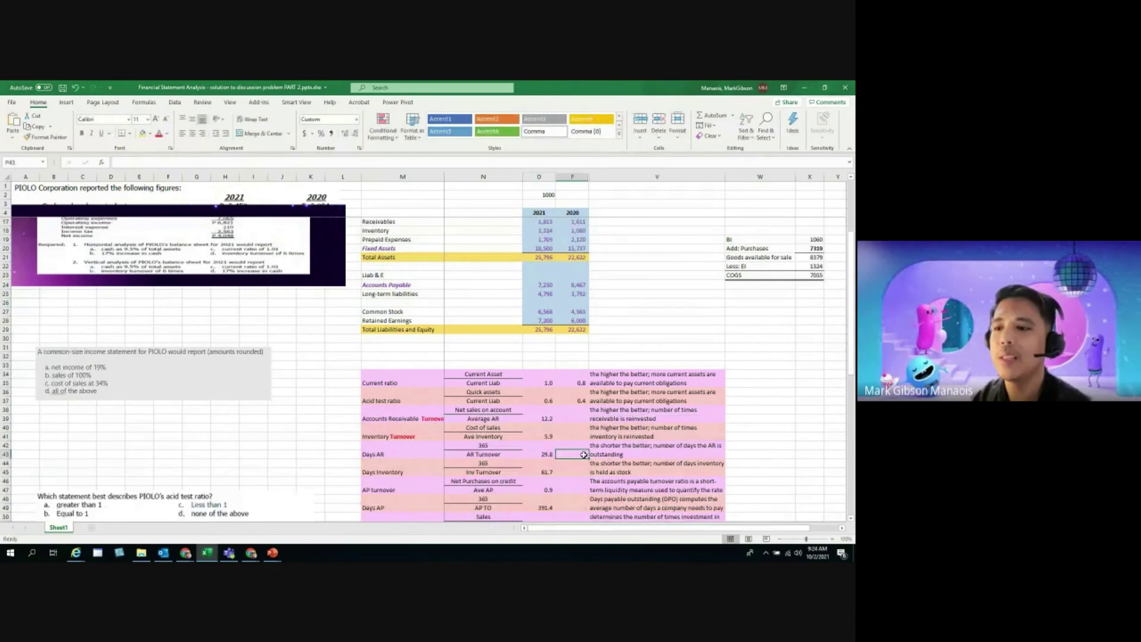
pyautogui.click(548, 438)
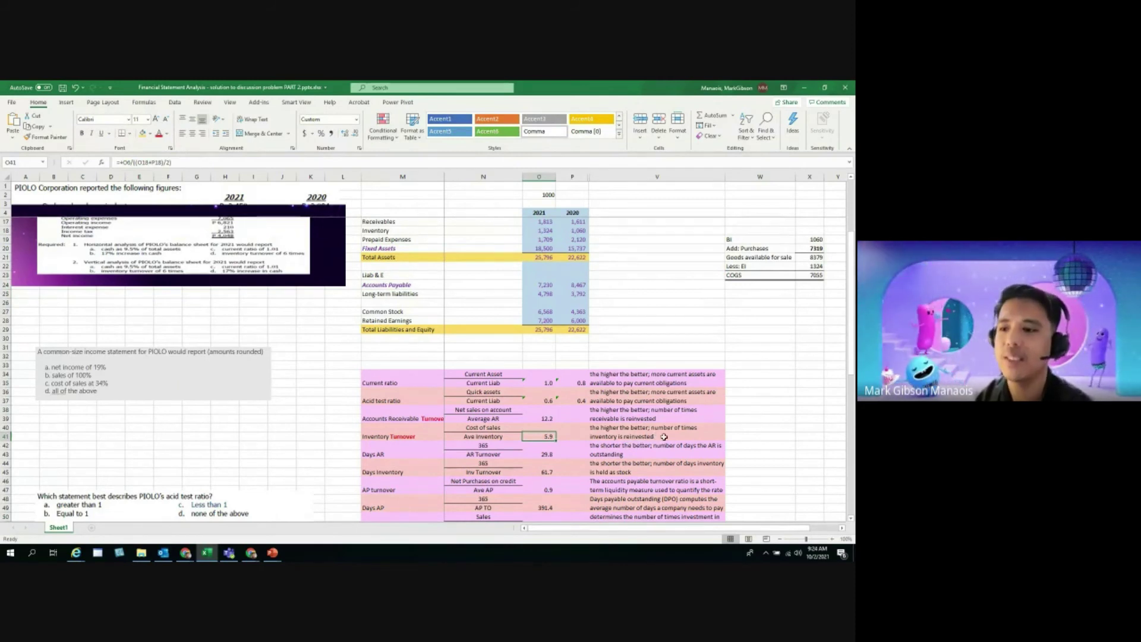
# Review the Days AR formula of 365 over AR Turnover and display its 2021 value without decimals.
pyautogui.scroll(-1, 437, 413)
pyautogui.scroll(-1, 437, 414)
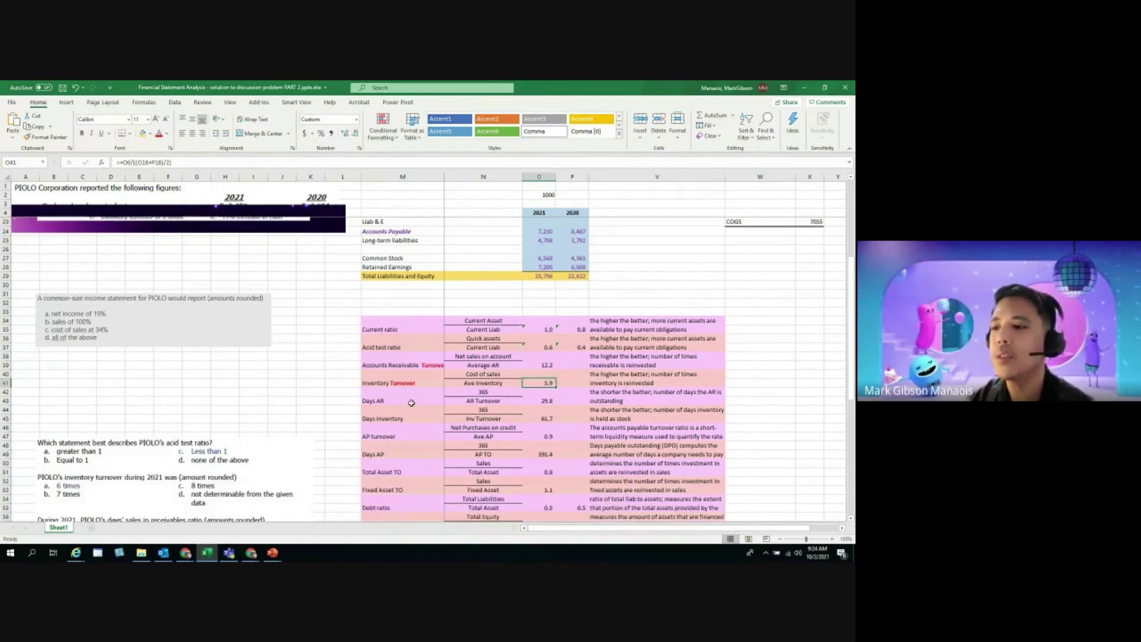
pyautogui.click(408, 401)
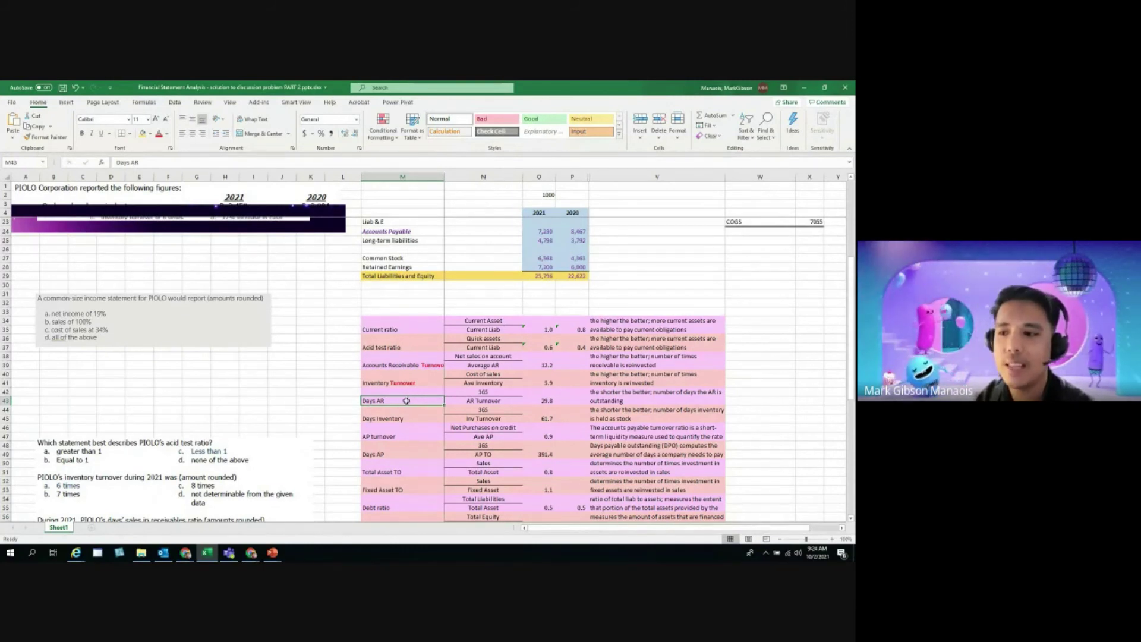
pyautogui.click(470, 401)
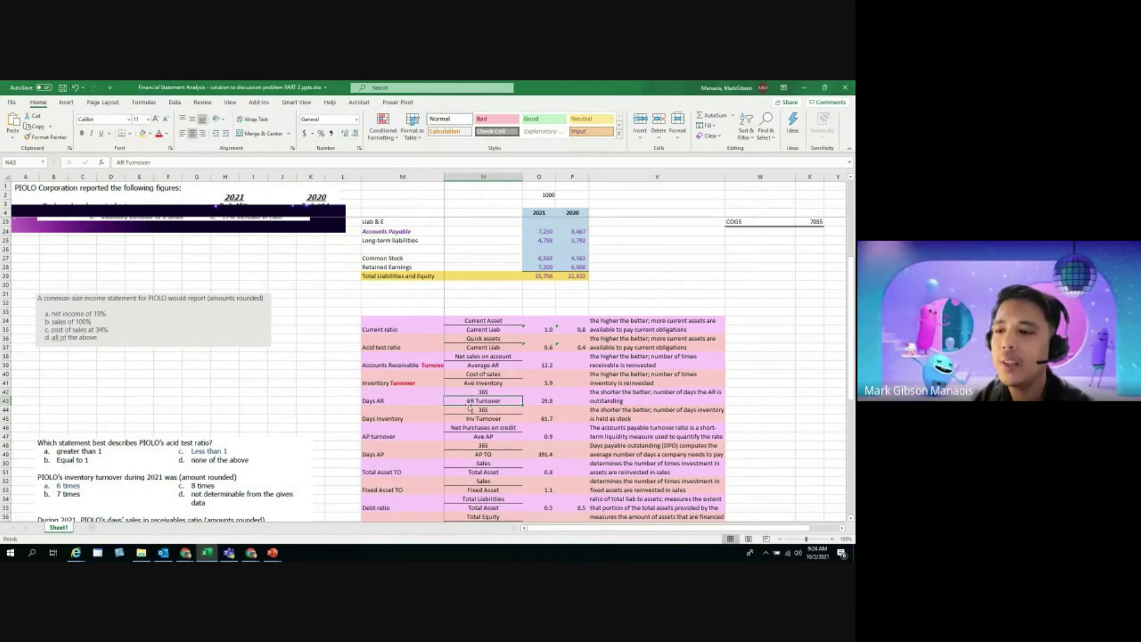
pyautogui.click(550, 403)
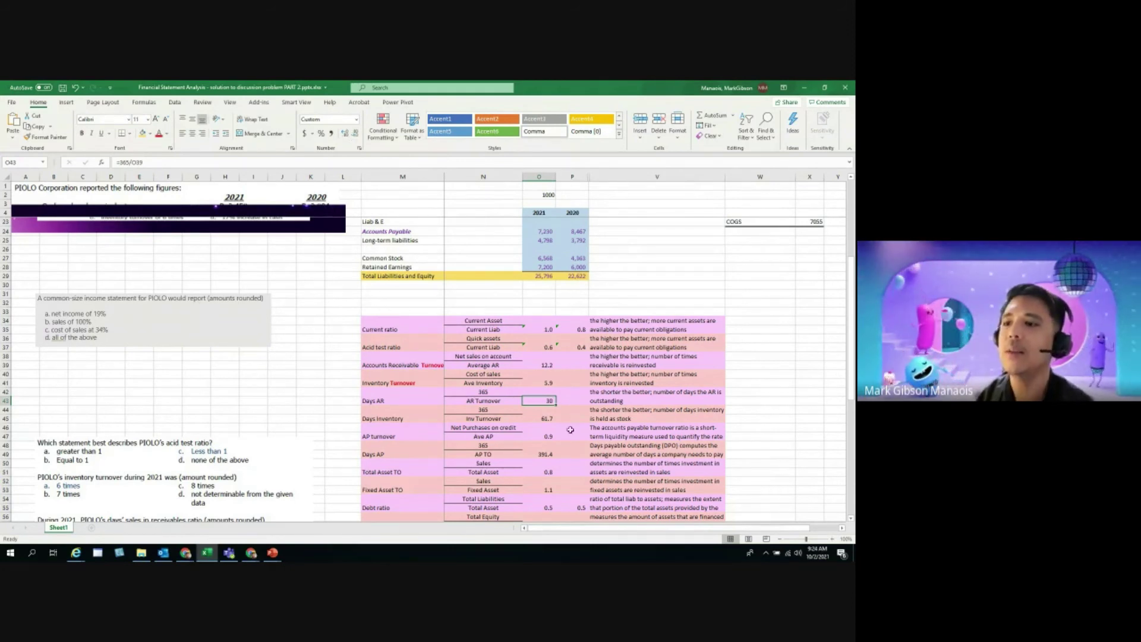
pyautogui.click(485, 393)
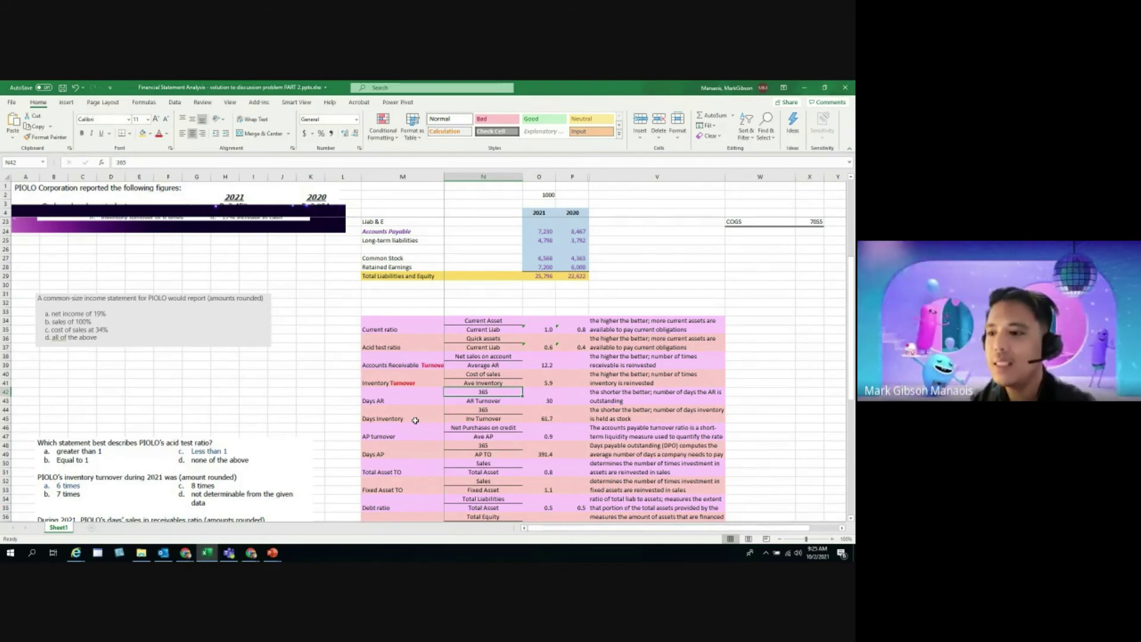
# Check the Days Inventory denominator and display the ratio's 2021 value with two decimals.
pyautogui.click(489, 419)
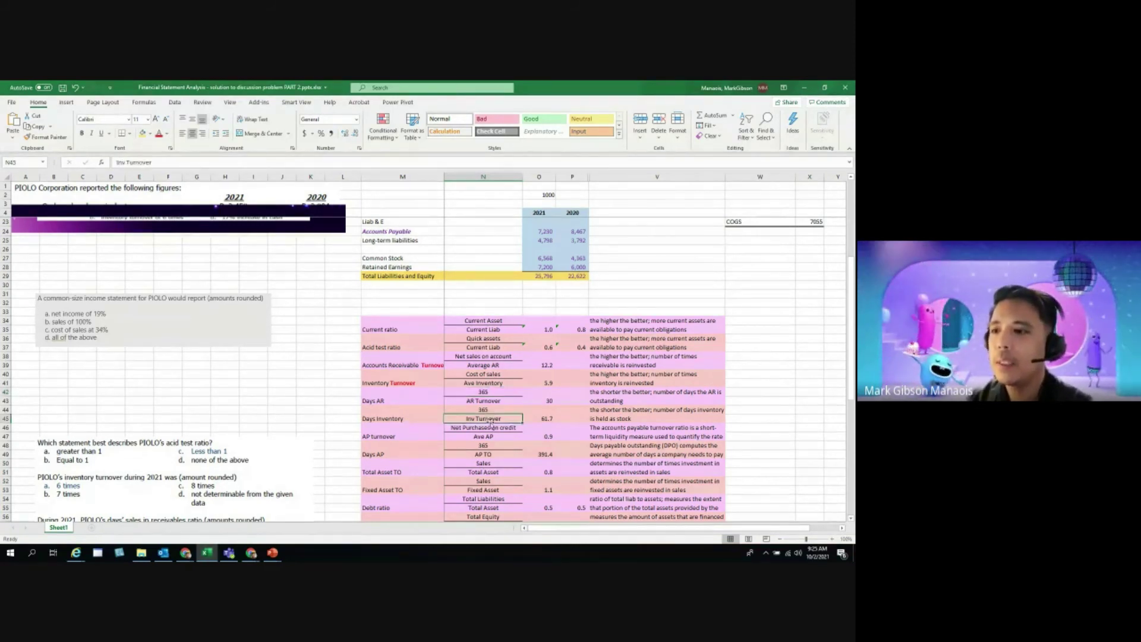
pyautogui.click(535, 419)
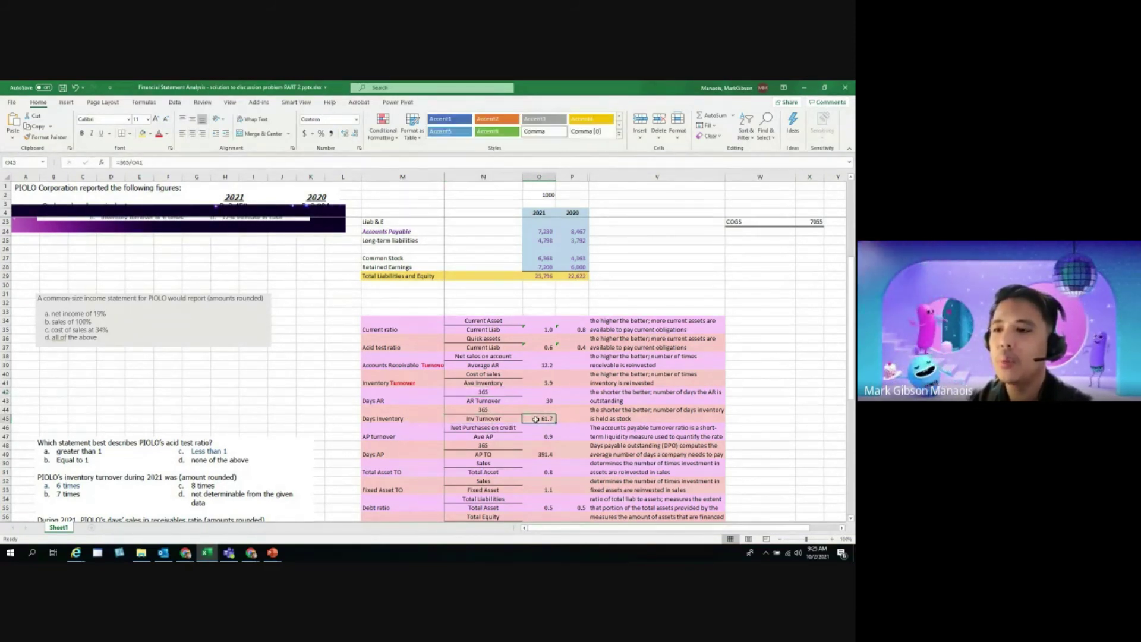
pyautogui.click(334, 135)
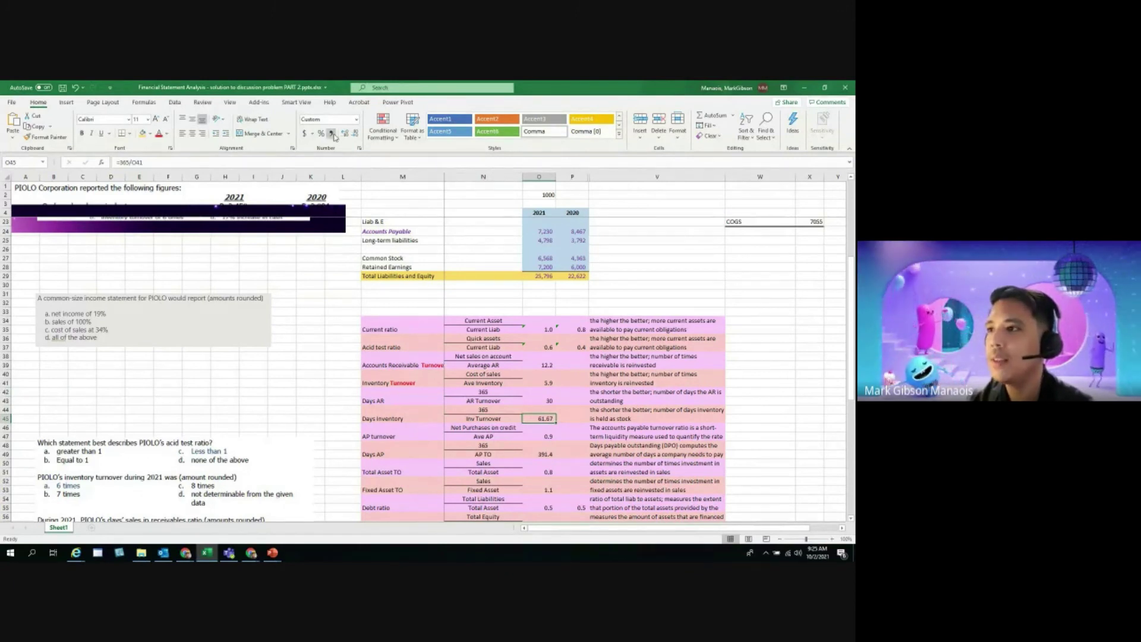
# Display the 2021 Days Inventory value without decimals.
pyautogui.click(355, 134)
pyautogui.click(355, 135)
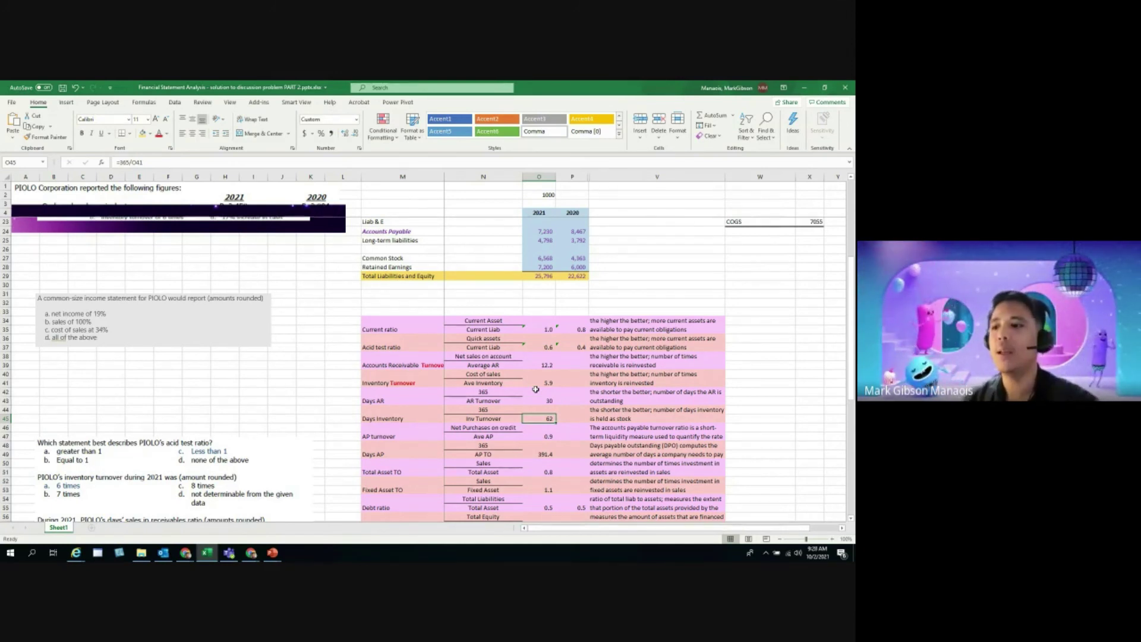
# Spell out the "Total Asset TO" ratio label as "Total Asset Turnover".
pyautogui.scroll(-2, 524, 372)
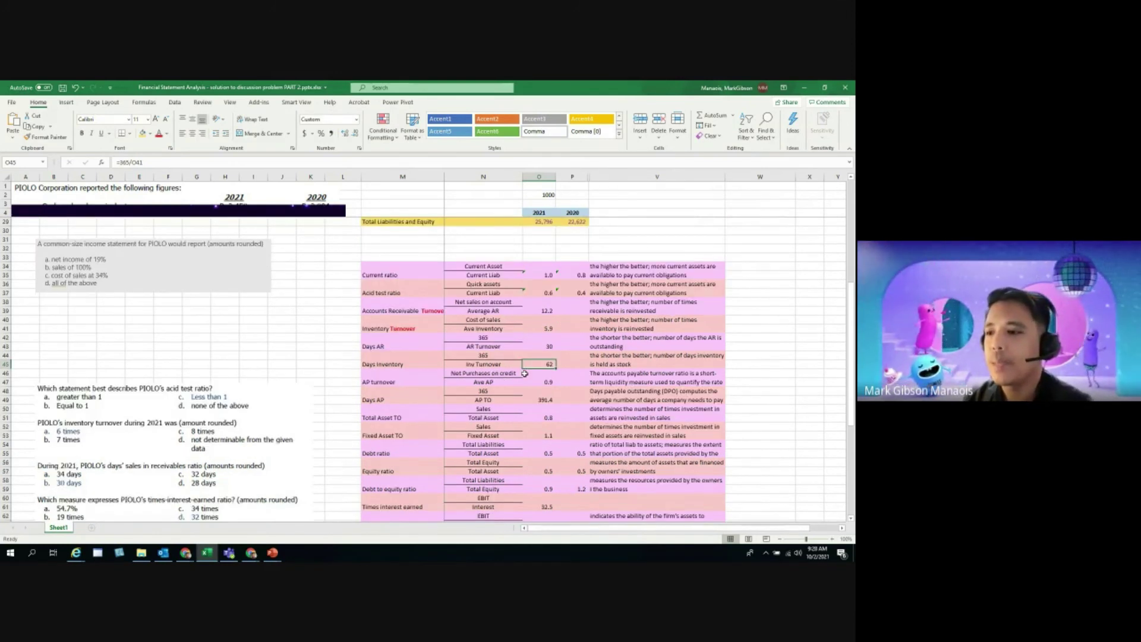
pyautogui.scroll(-2, 525, 373)
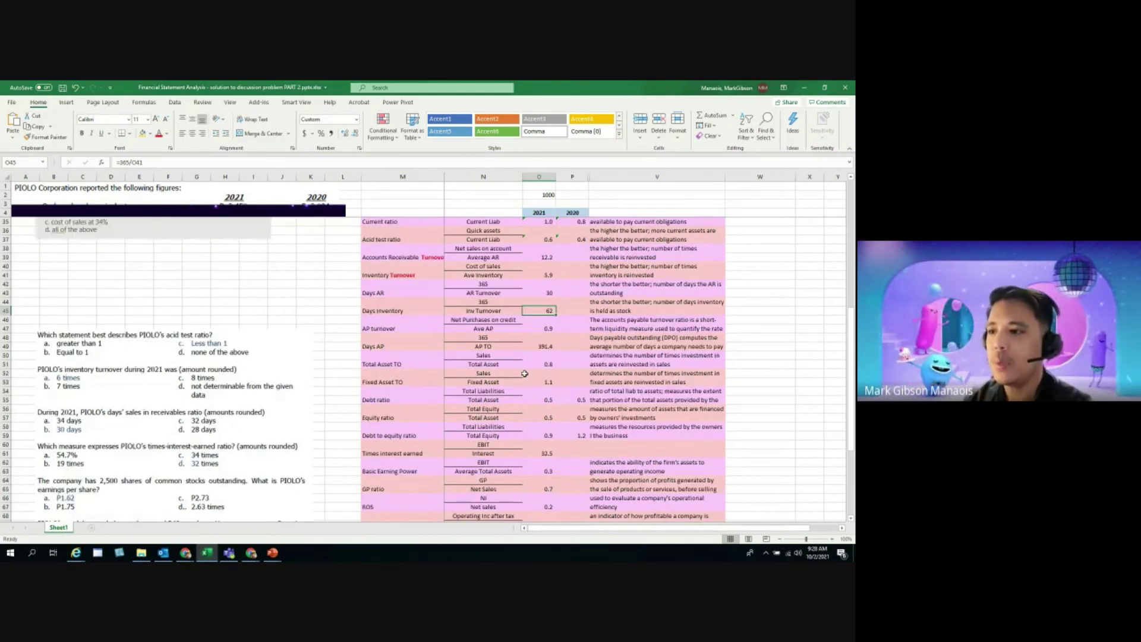
pyautogui.scroll(-2, 524, 373)
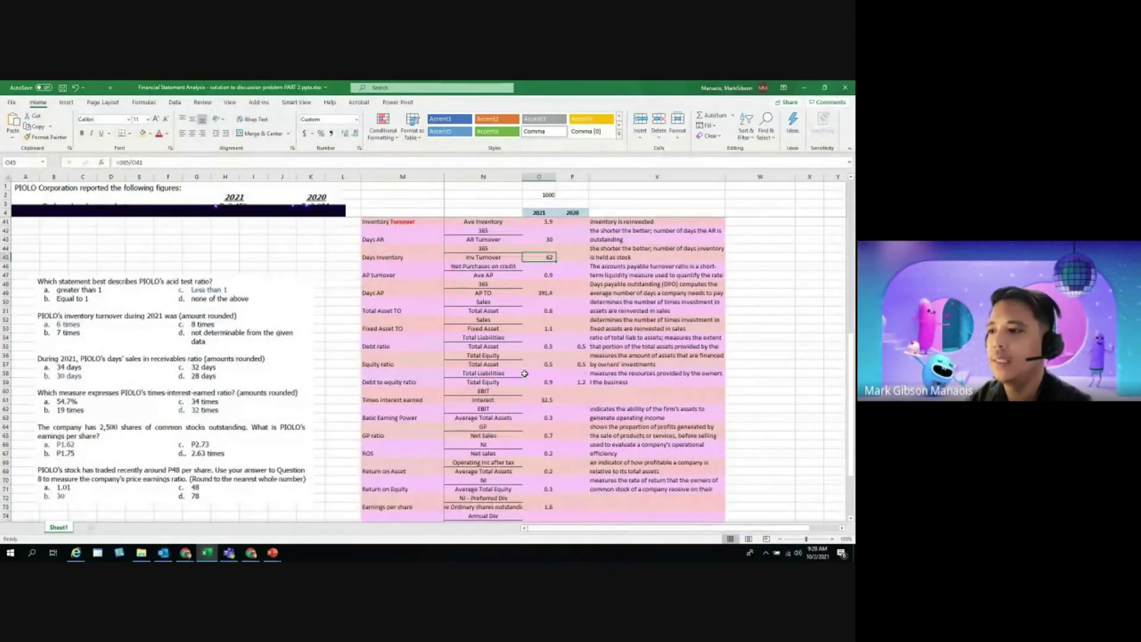
pyautogui.click(381, 311)
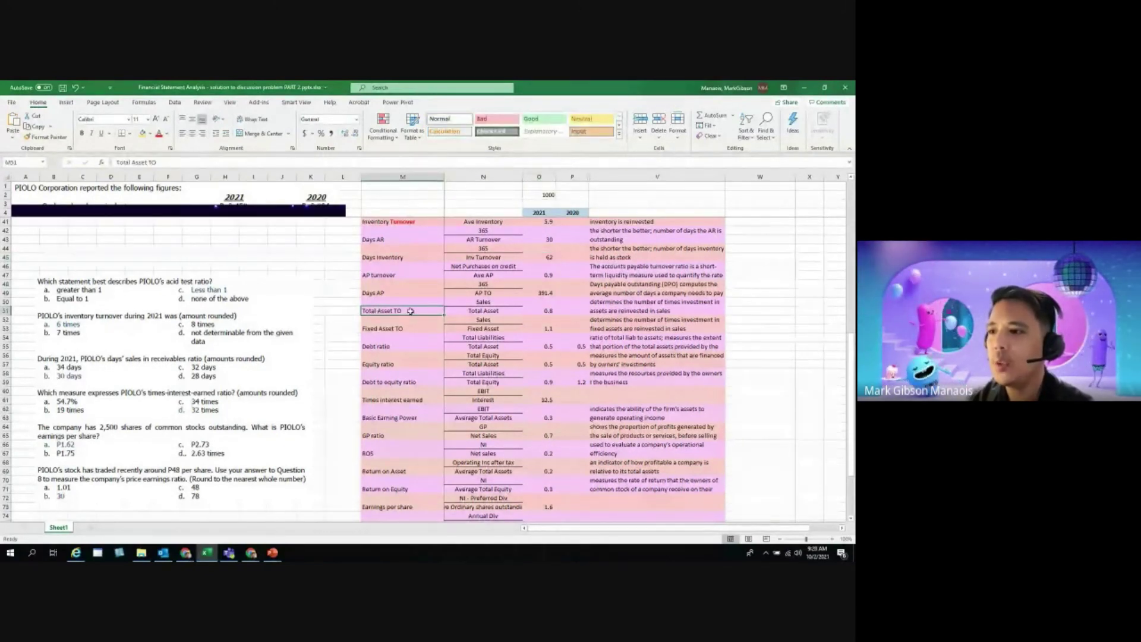
pyautogui.doubleClick(410, 310)
pyautogui.press('BackSpace')
pyautogui.write('ur')
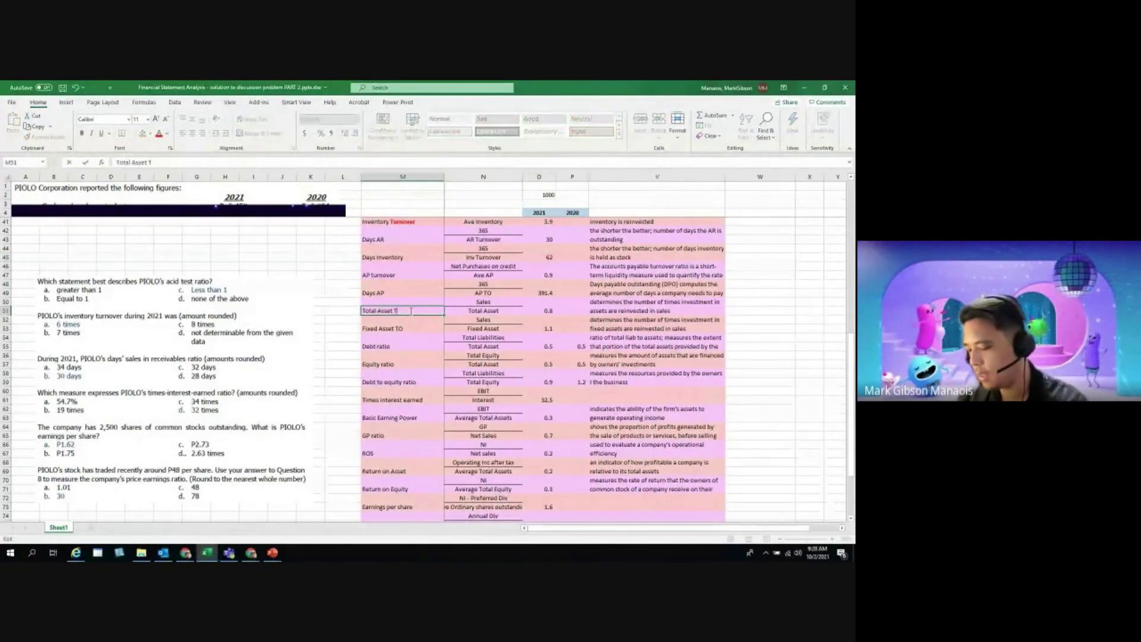
pyautogui.write('nover')
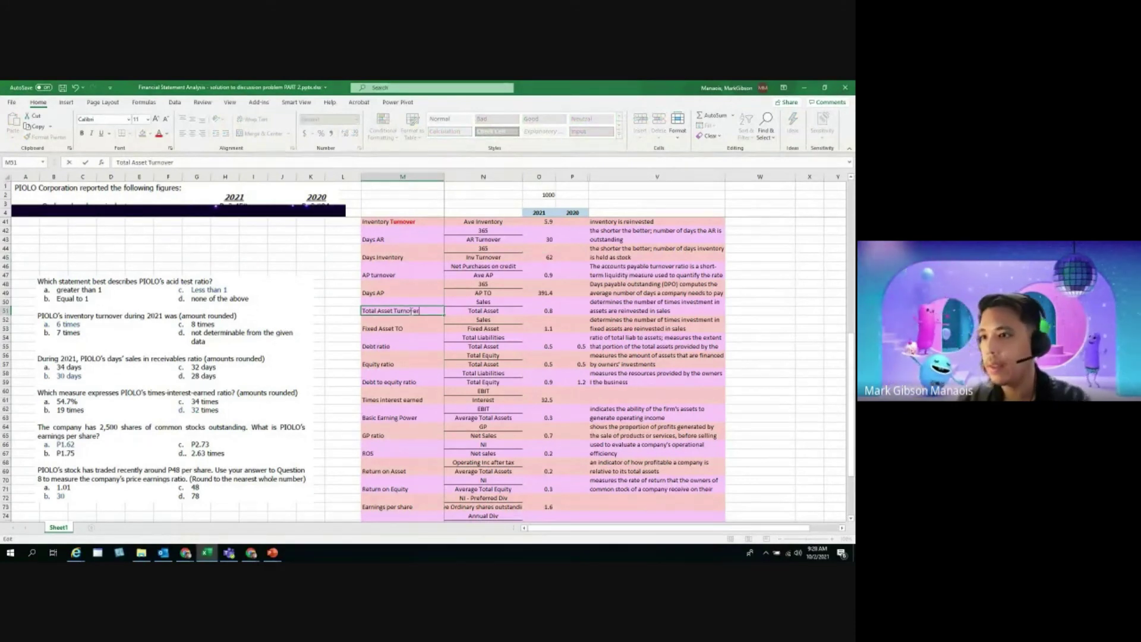
pyautogui.press('Return')
# Review the Total Asset Turnover's Sales numerator and trace its 2021 formula to sales and total assets in the statements.
pyautogui.click(473, 302)
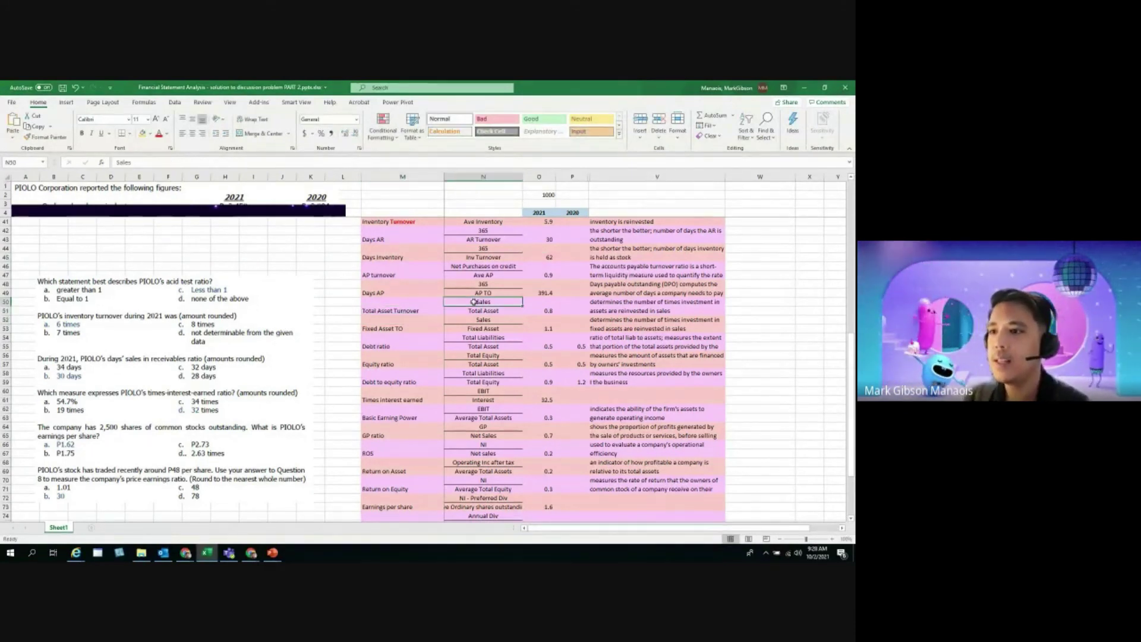
pyautogui.click(538, 310)
pyautogui.write('=+O5/O21')
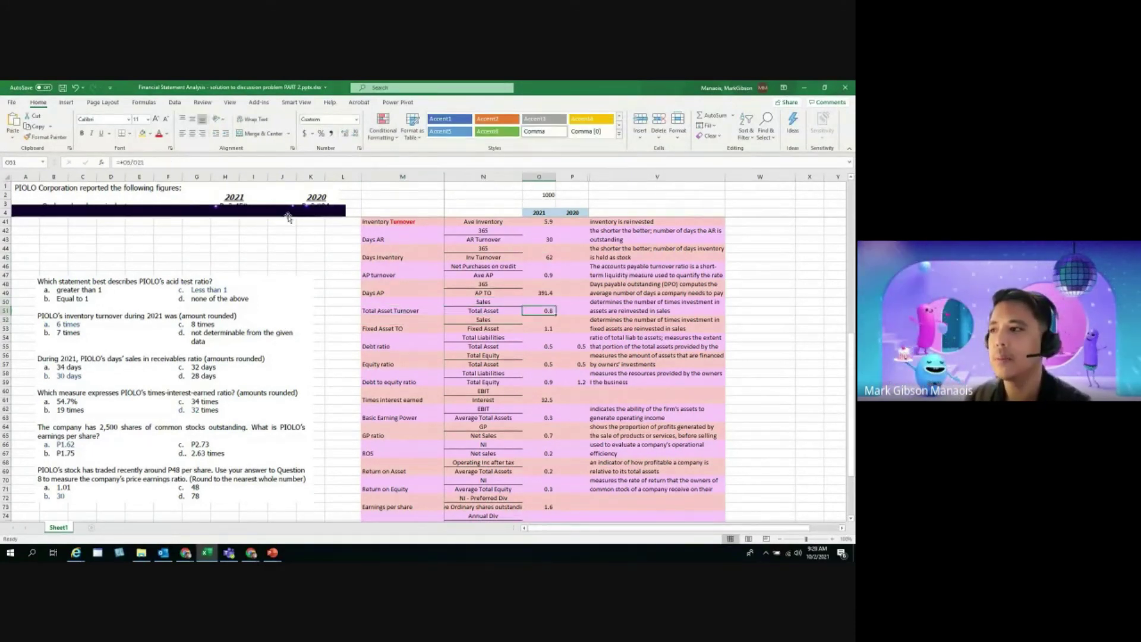
pyautogui.scroll(1, 600, 345)
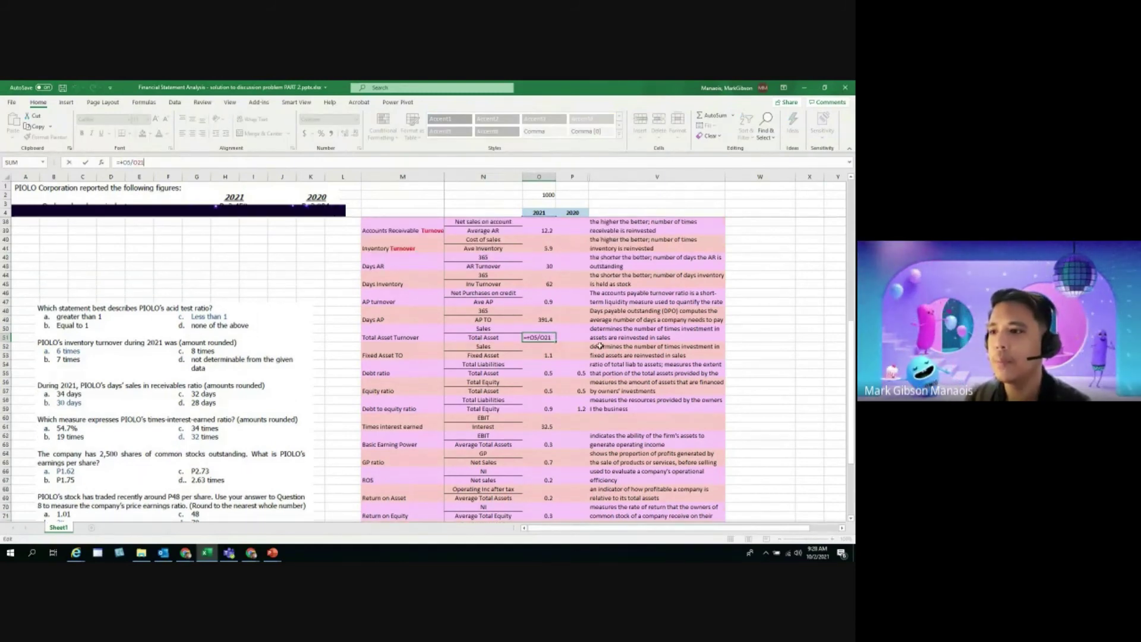
pyautogui.scroll(11, 600, 345)
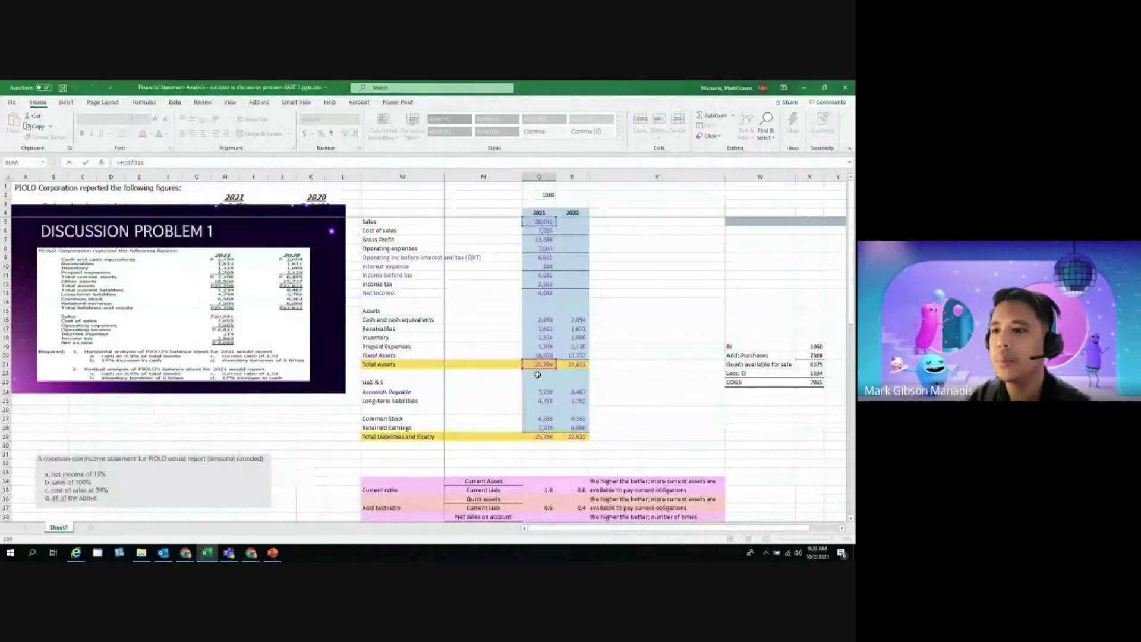
pyautogui.scroll(-11, 540, 374)
pyautogui.click(557, 399)
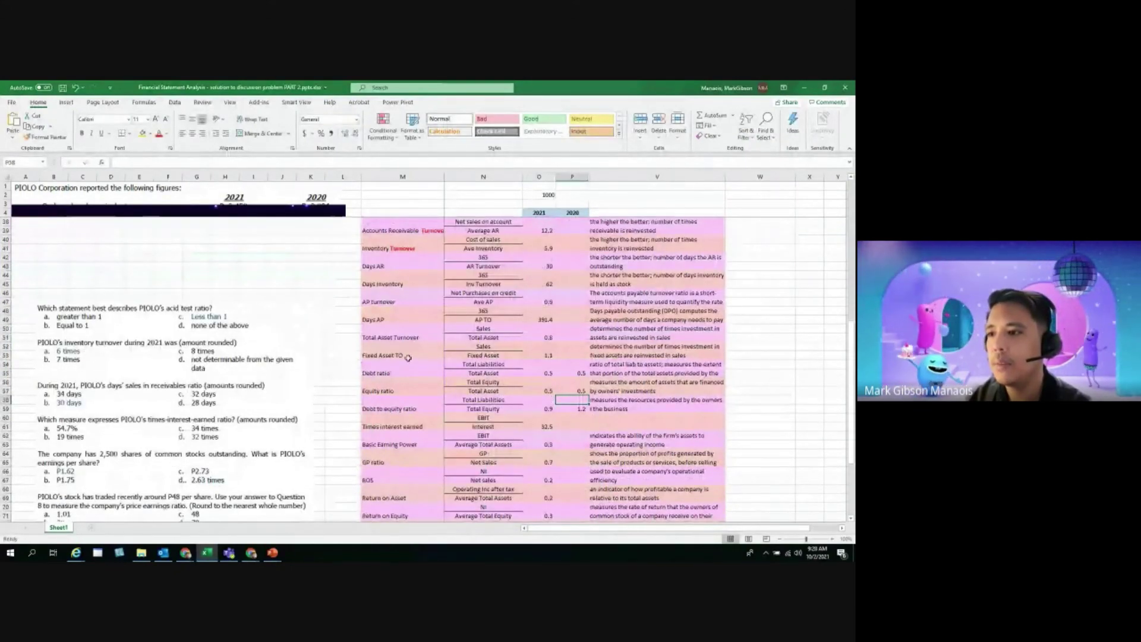
# Trace the 2021 Debt ratio formula to accounts payable, long-term liabilities and total assets in the balance sheet.
pyautogui.click(539, 372)
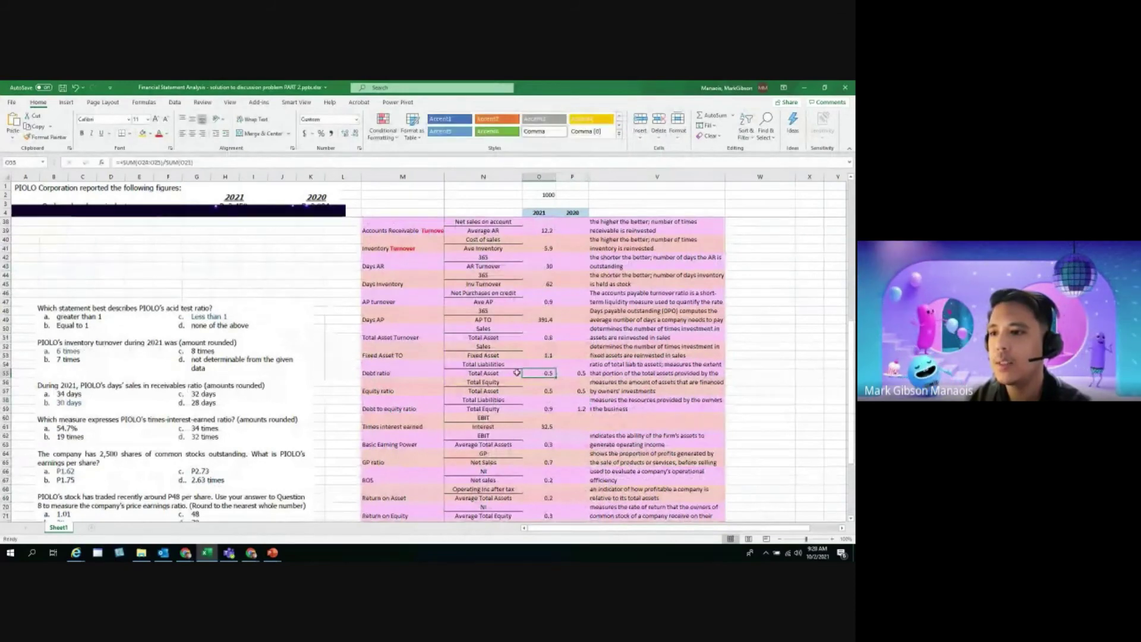
pyautogui.press('F2')
pyautogui.scroll(11, 621, 369)
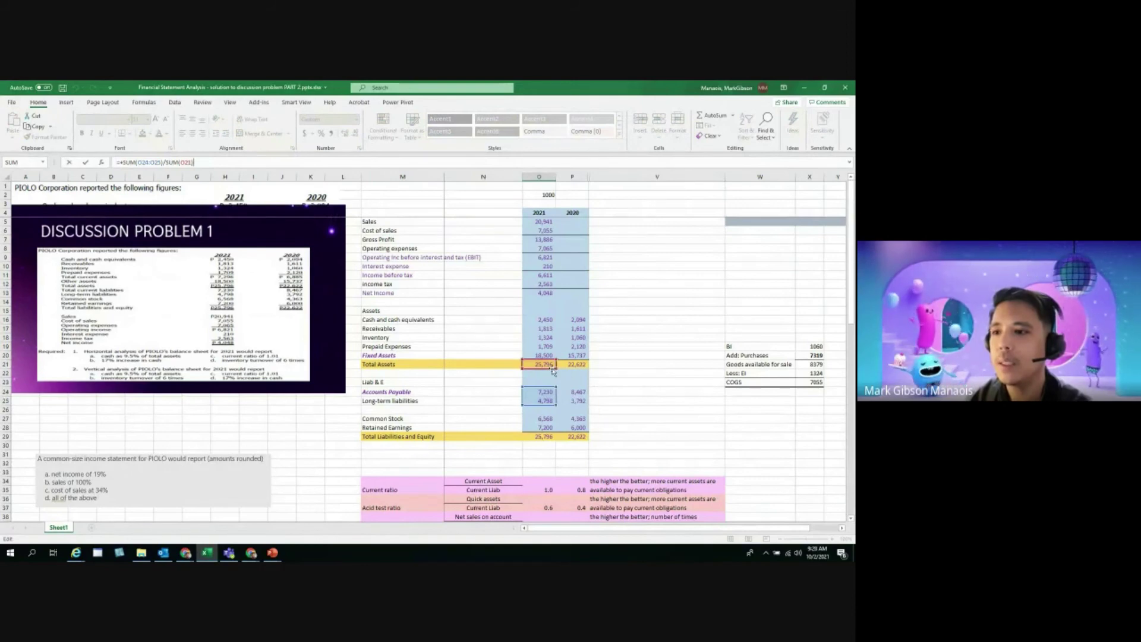
pyautogui.click(624, 409)
pyautogui.press('Return')
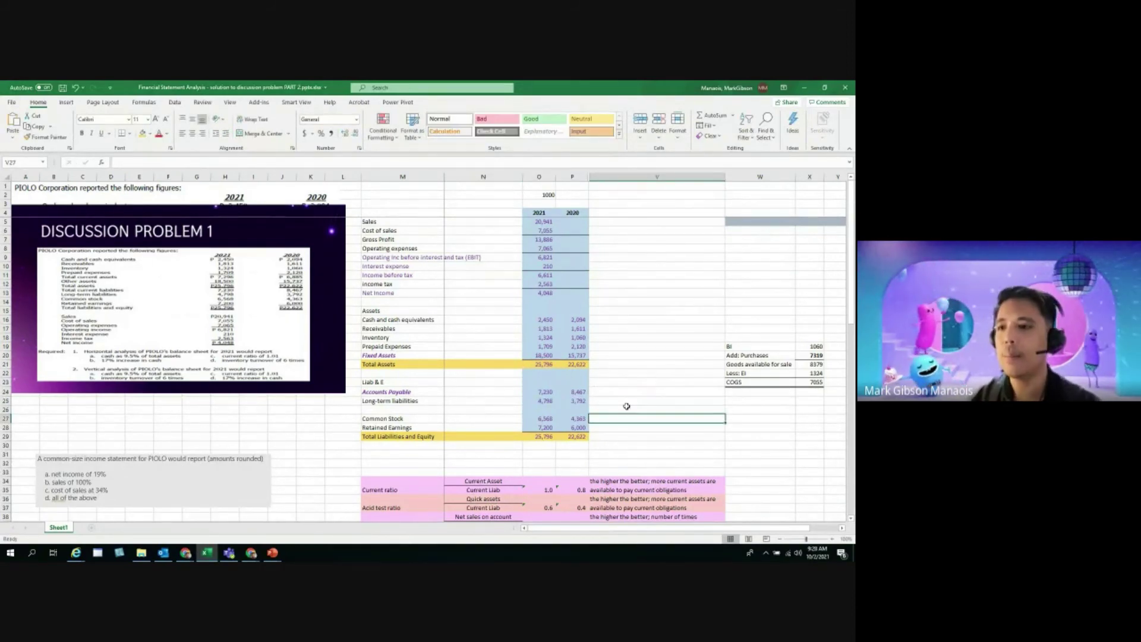
# Compare the Debt, Equity and Debt to equity ratios, checking the Total Liabilities and Total Equity numerators of the first two.
pyautogui.scroll(-12, 624, 404)
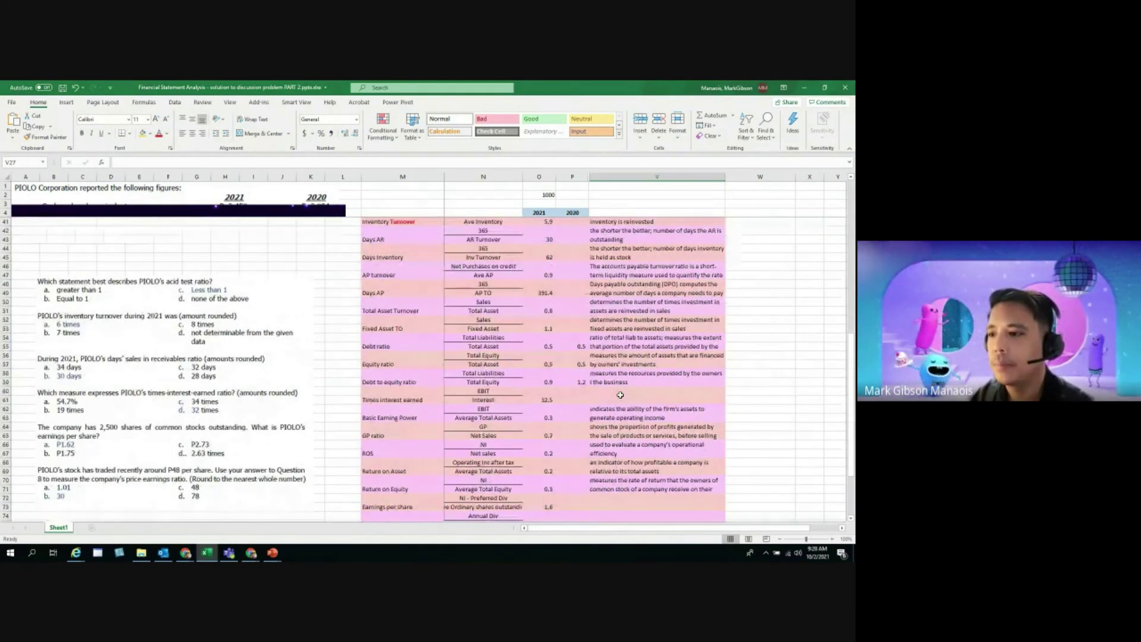
pyautogui.click(384, 382)
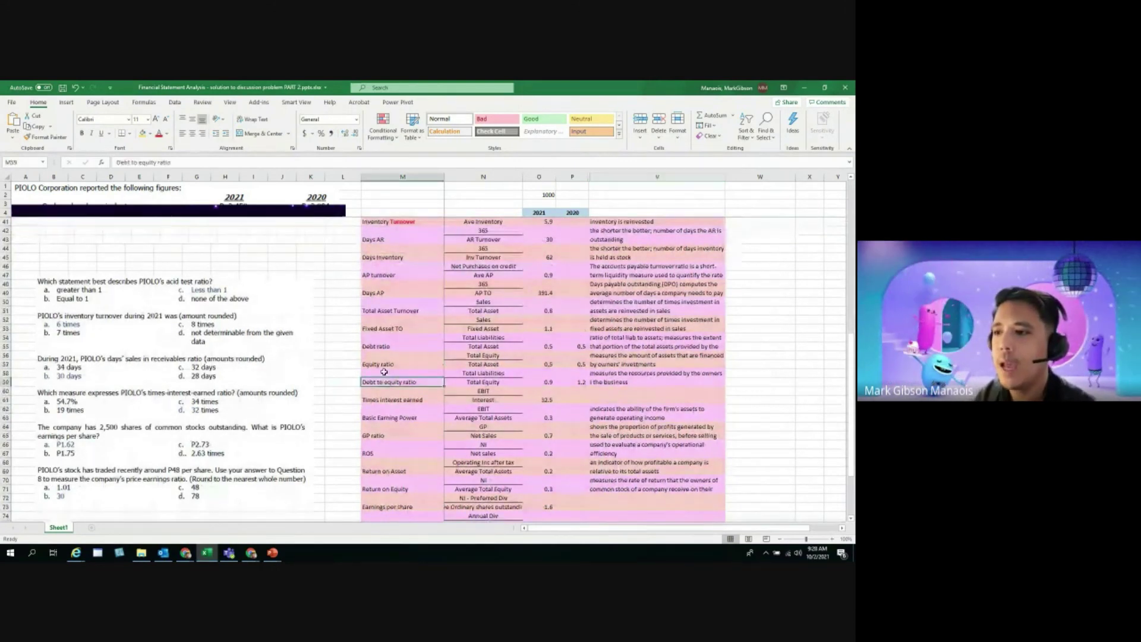
pyautogui.click(384, 364)
pyautogui.click(383, 382)
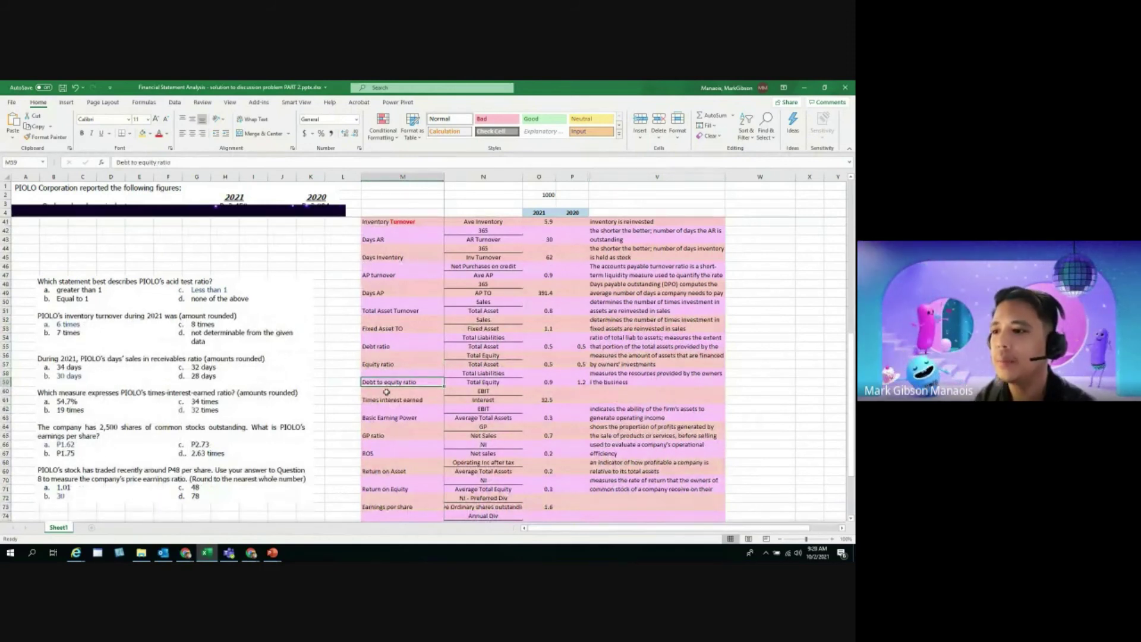
pyautogui.click(378, 346)
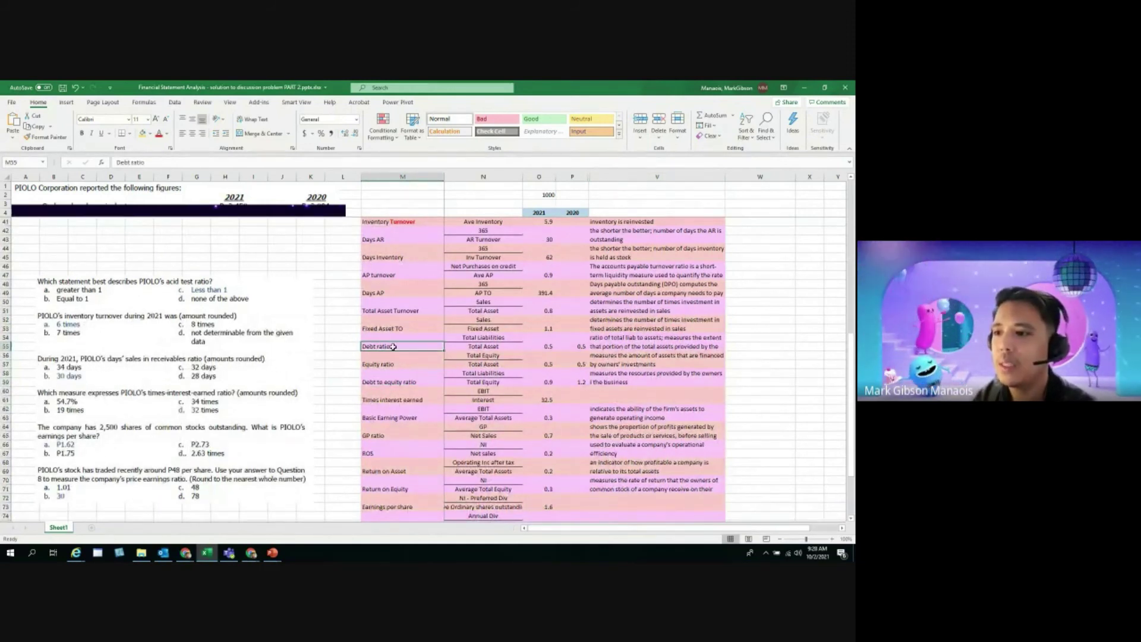
pyautogui.moveTo(383, 337); pyautogui.dragTo(392, 346)
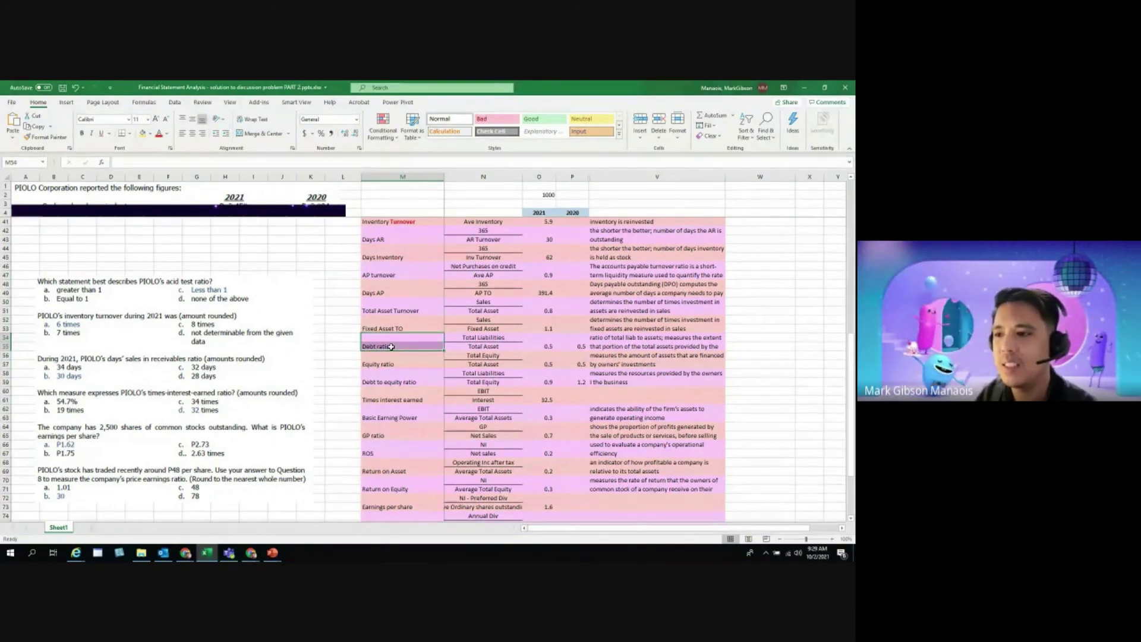
pyautogui.click(391, 346)
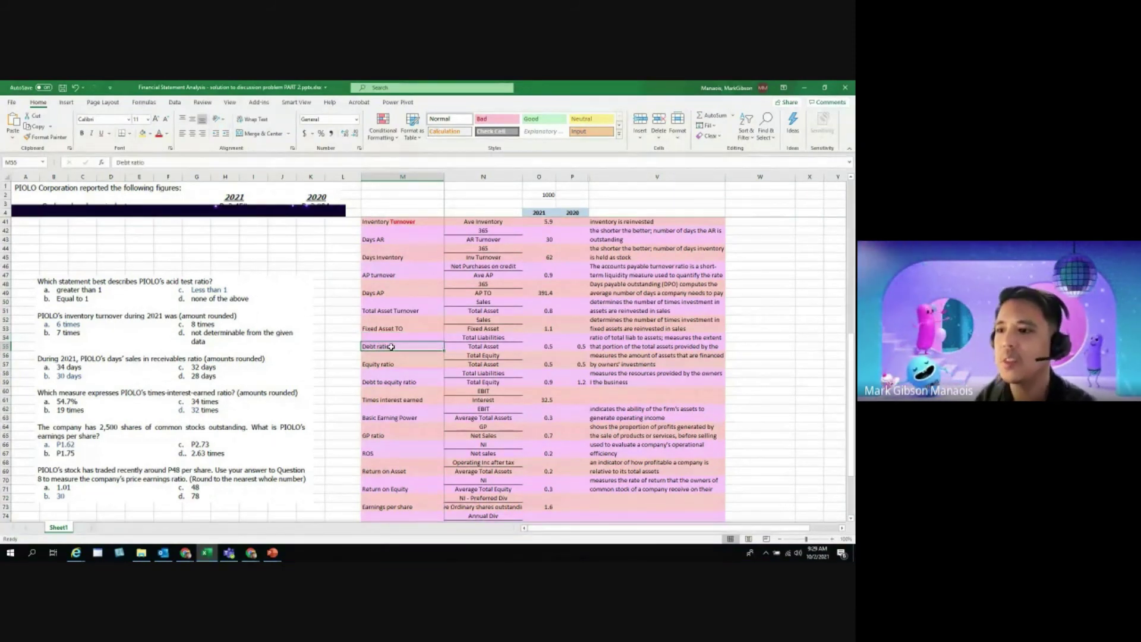
pyautogui.click(510, 338)
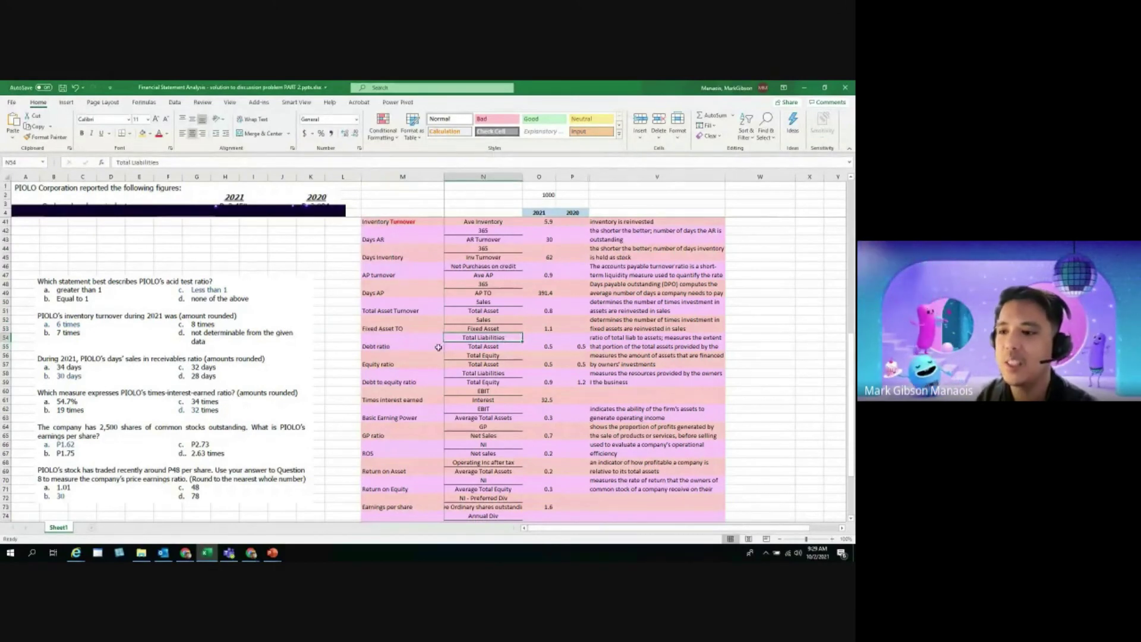
pyautogui.click(392, 364)
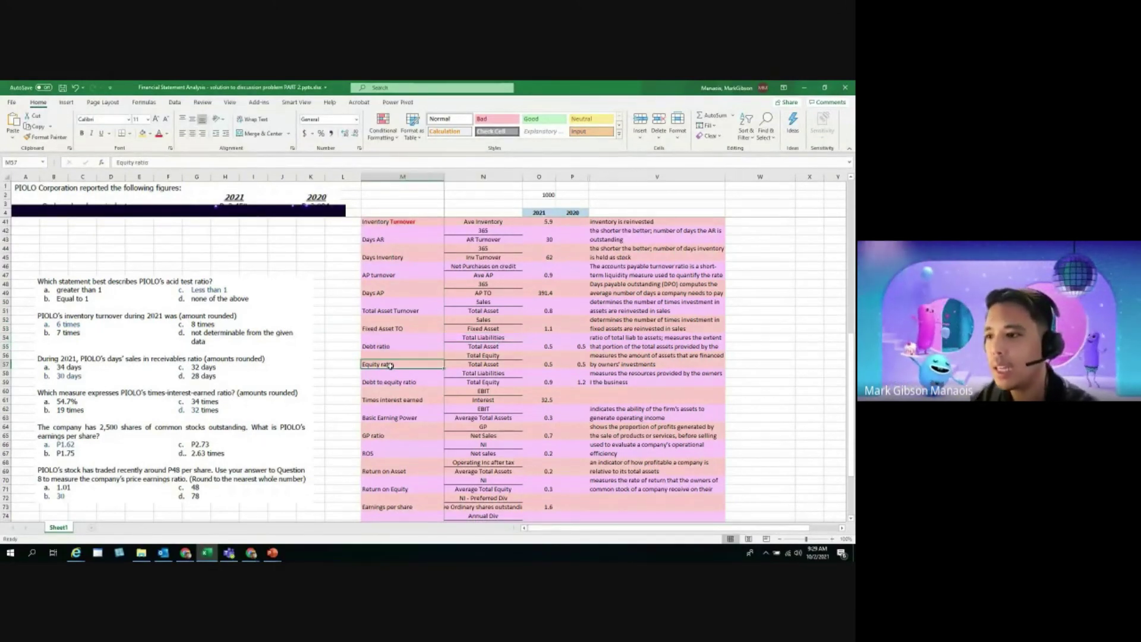
pyautogui.click(484, 355)
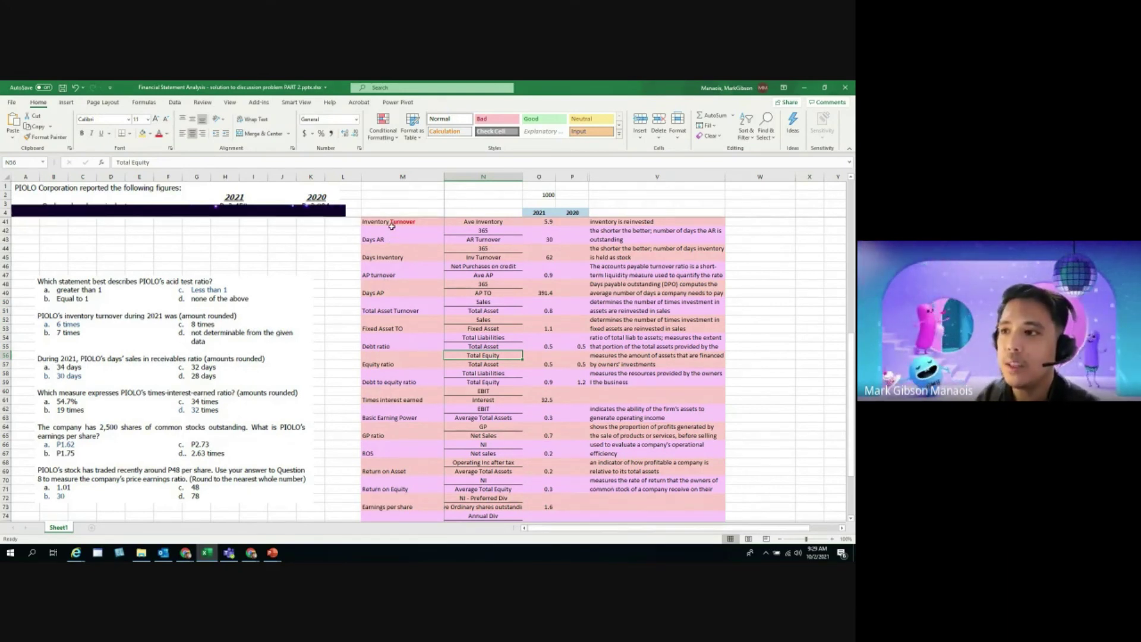
# Go over the ratio labels from Inventory Turnover to Debt to equity ratio, singling out the last three.
pyautogui.moveTo(391, 225); pyautogui.dragTo(384, 380)
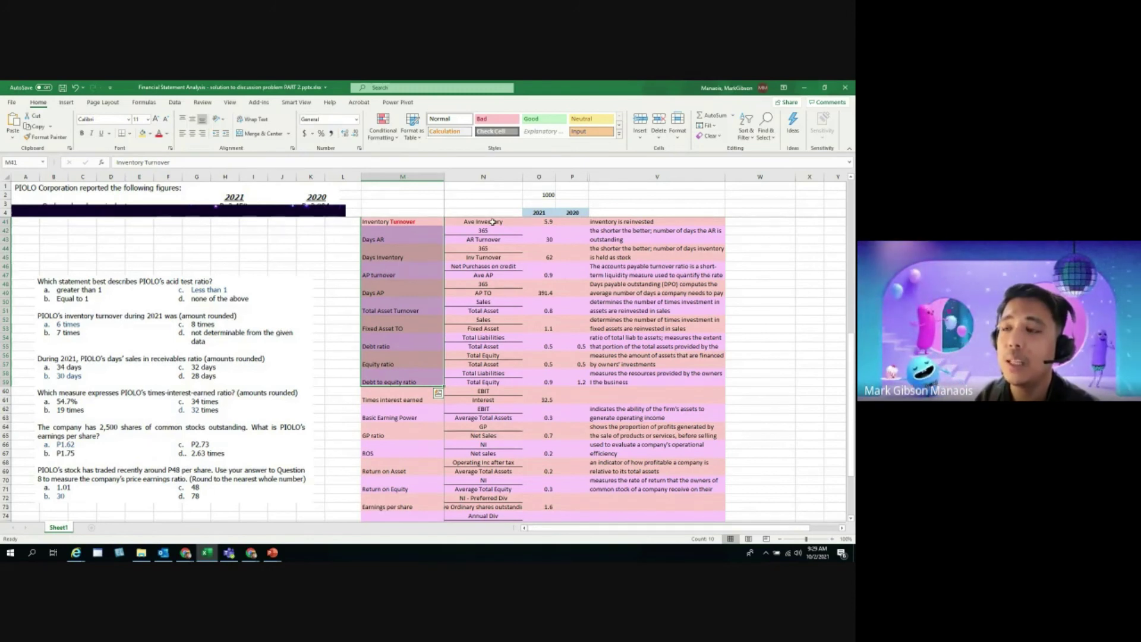
pyautogui.click(383, 347)
pyautogui.click(380, 363)
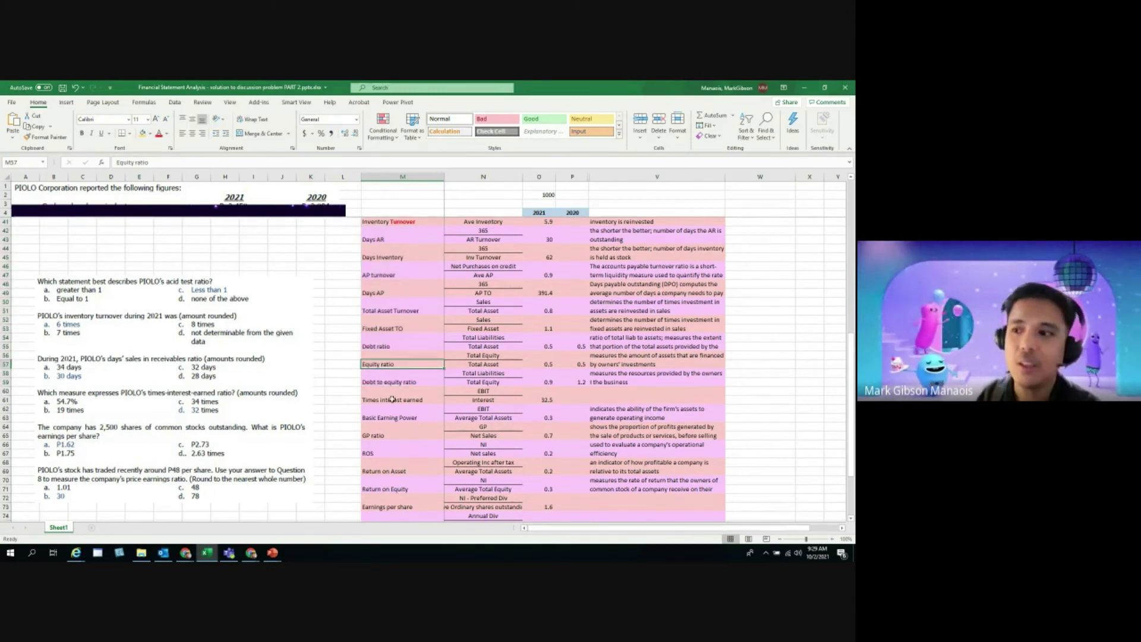
pyautogui.click(393, 380)
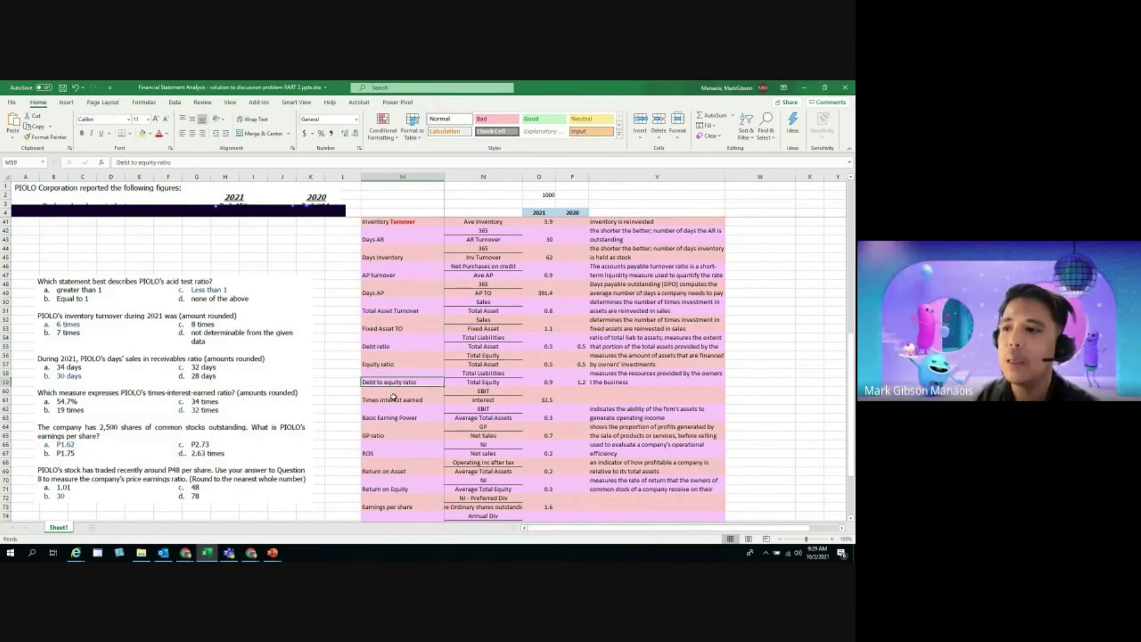
# Review the Times interest earned ratio's definition of EBIT over Interest.
pyautogui.moveTo(383, 392); pyautogui.dragTo(521, 495)
pyautogui.moveTo(383, 400); pyautogui.dragTo(506, 389)
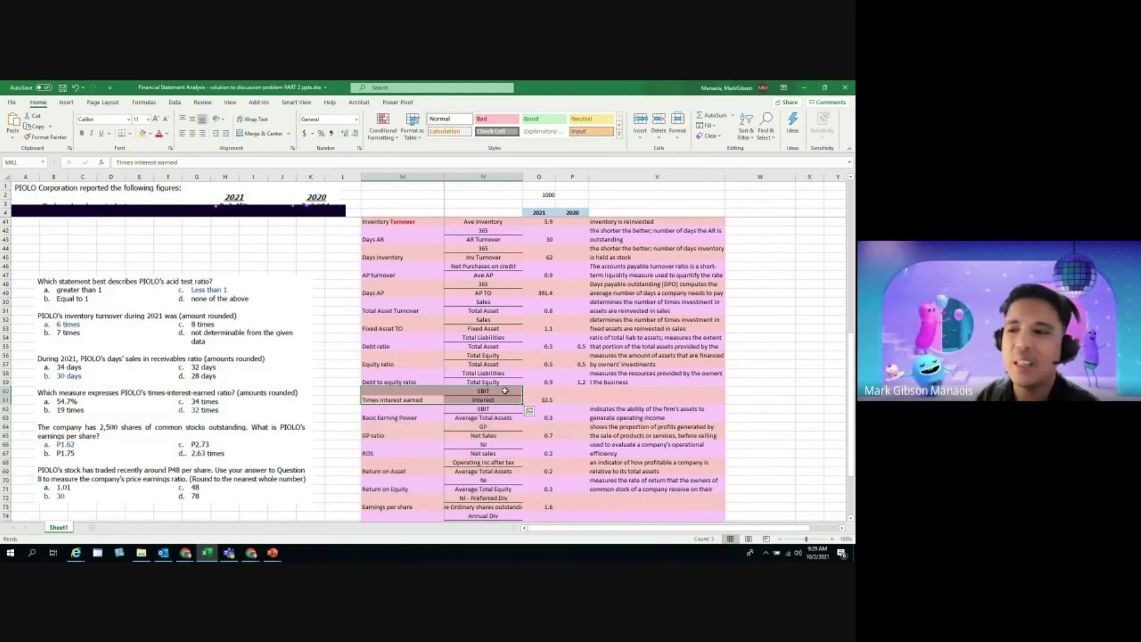
pyautogui.click(498, 392)
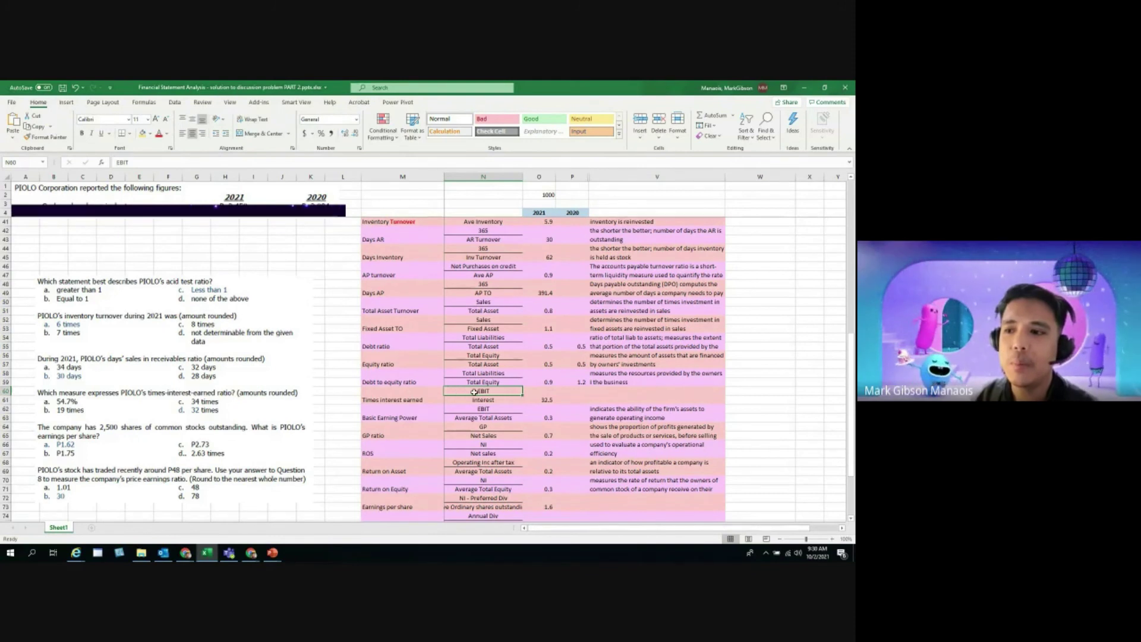
pyautogui.click(397, 402)
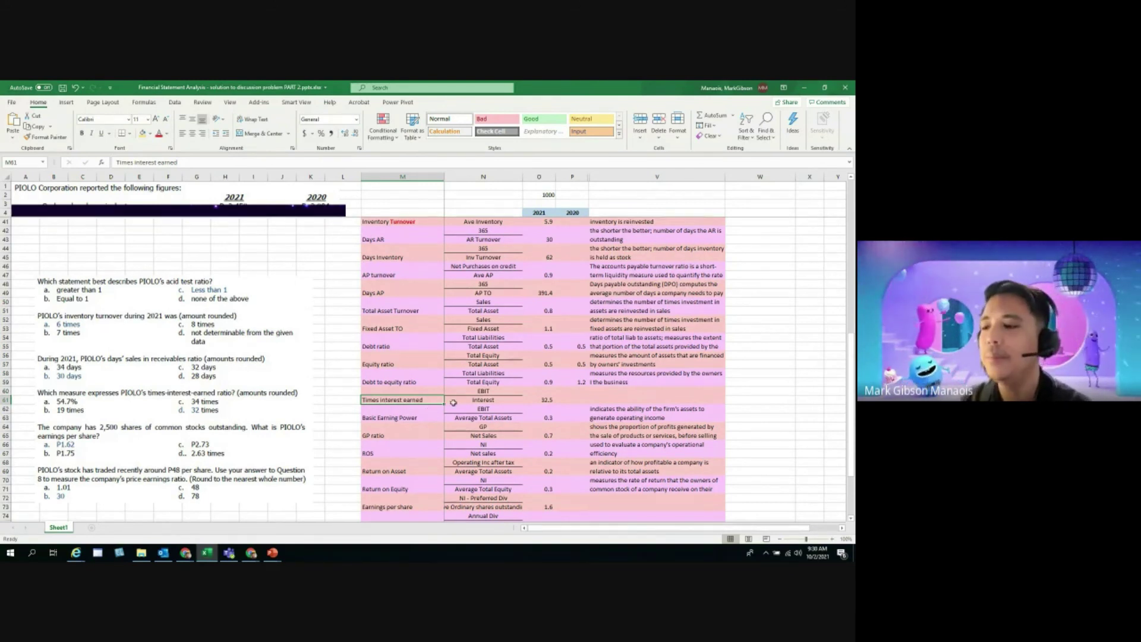
# Trace the 2021 Times interest earned formula to operating income (EBIT) and interest expense, and highlight its EBIT and Interest labels.
pyautogui.click(544, 400)
pyautogui.scroll(4, 308, 234)
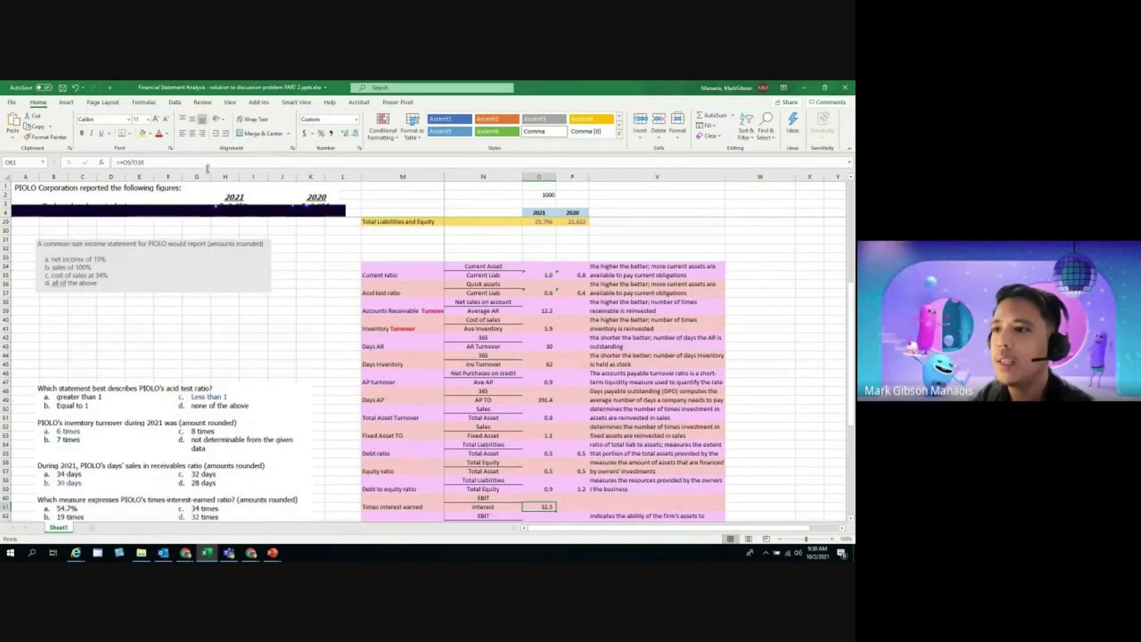
pyautogui.click(208, 167)
pyautogui.scroll(8, 596, 287)
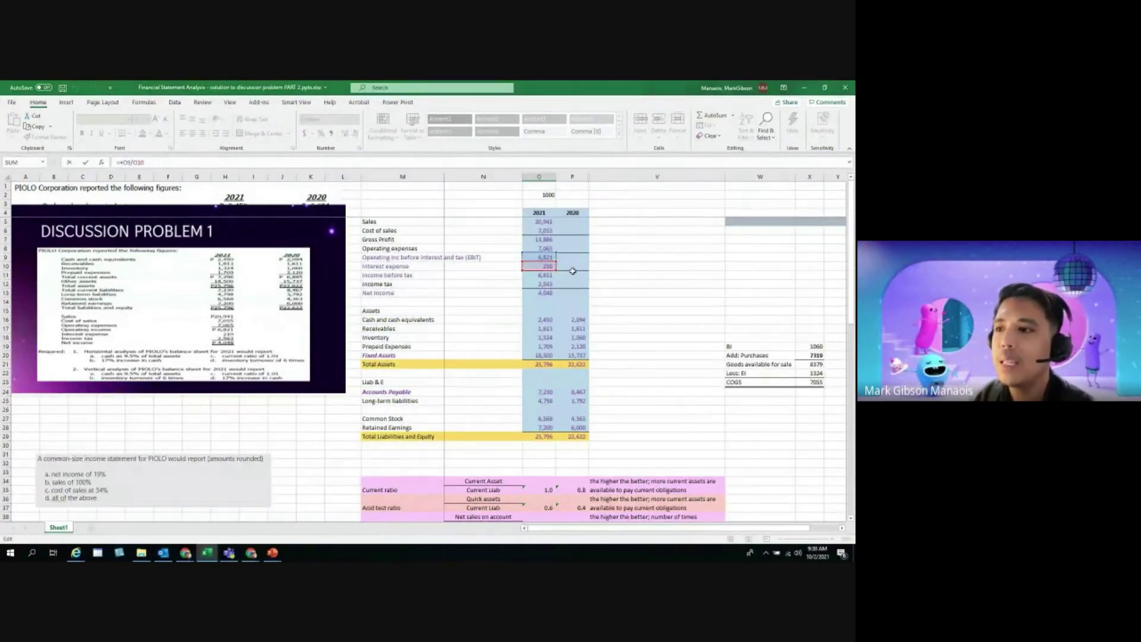
pyautogui.scroll(-19, 573, 271)
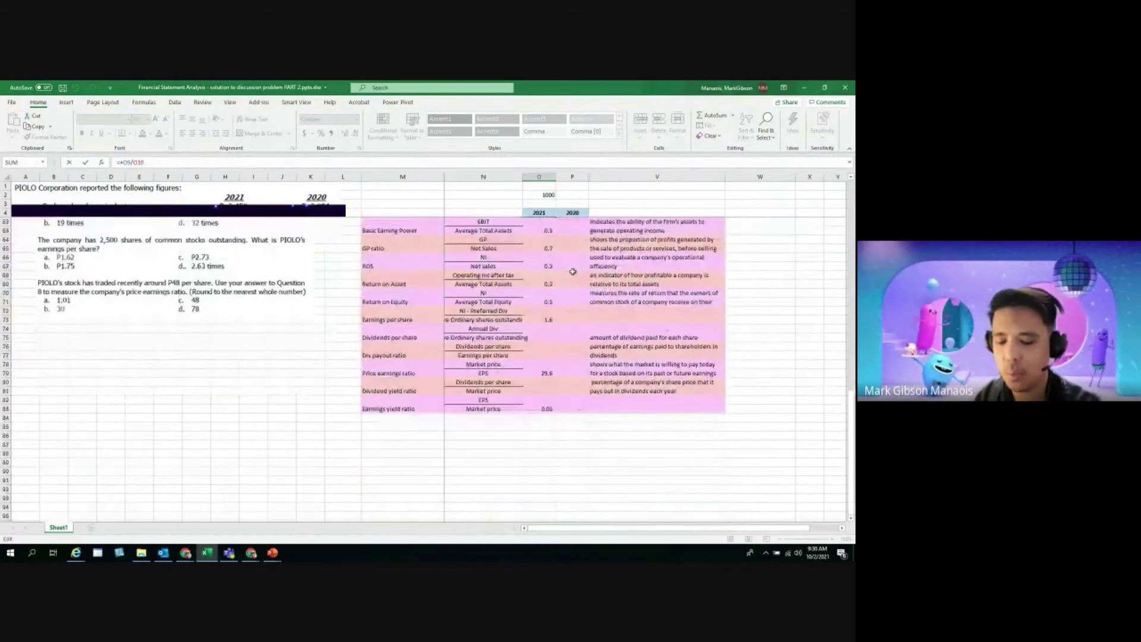
pyautogui.press('Return')
pyautogui.scroll(4, 565, 279)
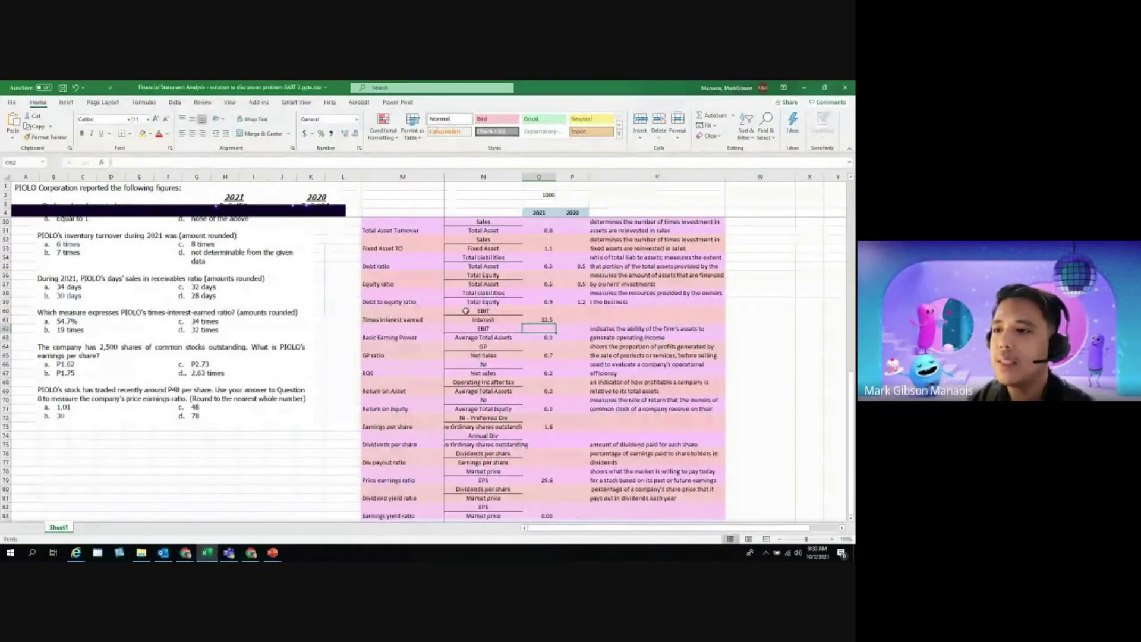
pyautogui.moveTo(466, 310); pyautogui.dragTo(466, 319)
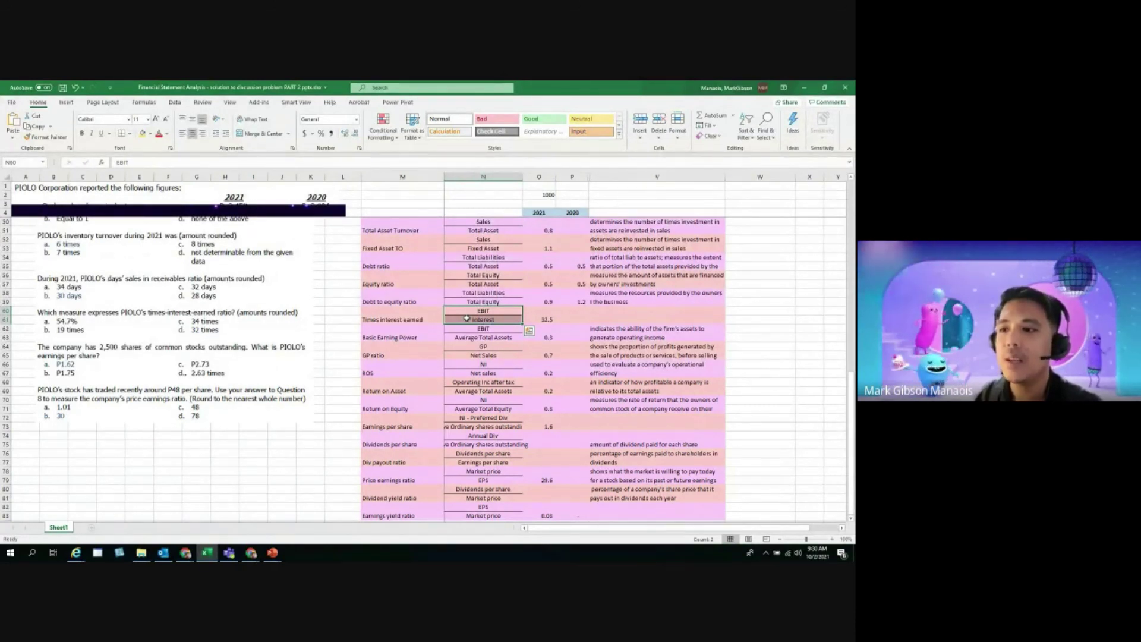
# Review the 2021 Basic Earning Power formula and its EBIT over Average Total Assets definition.
pyautogui.click(516, 355)
pyautogui.click(550, 338)
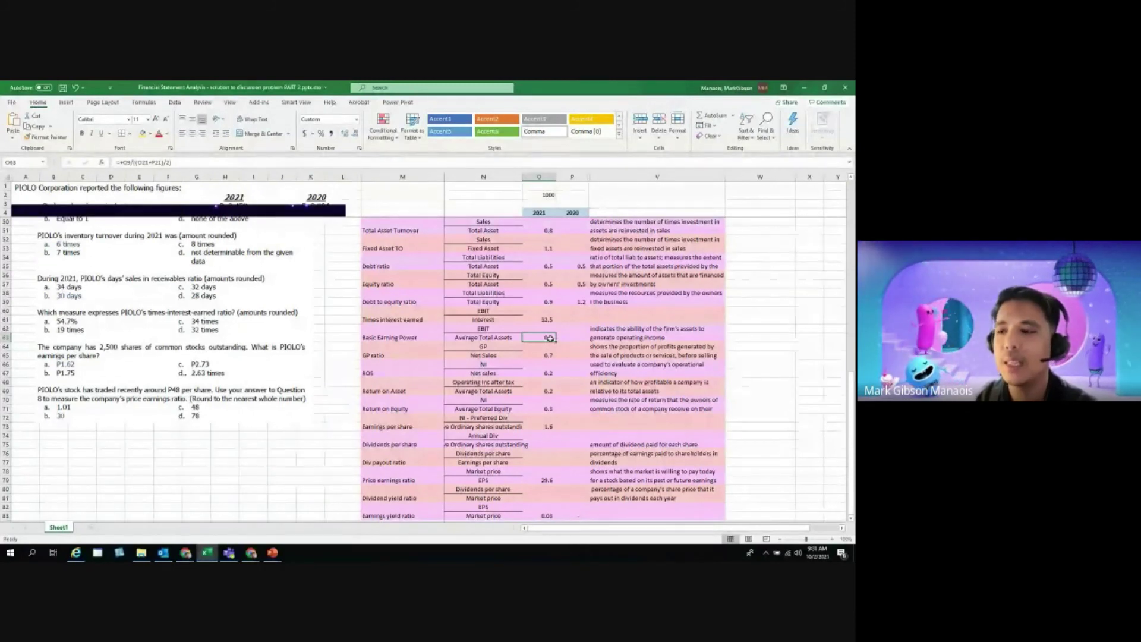
pyautogui.click(495, 329)
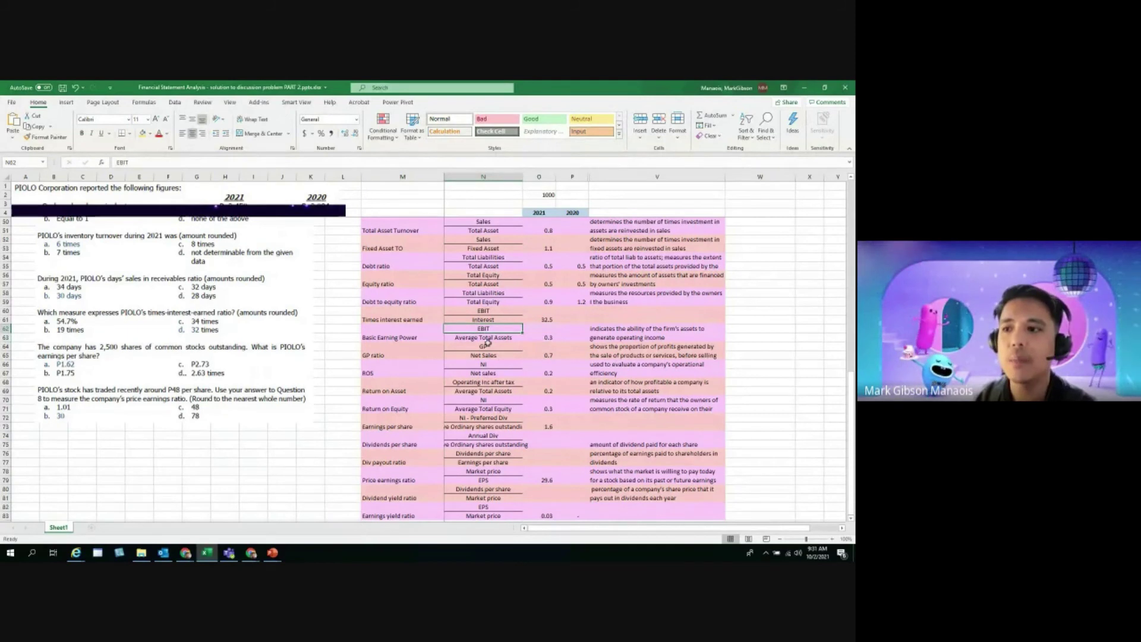
pyautogui.click(489, 338)
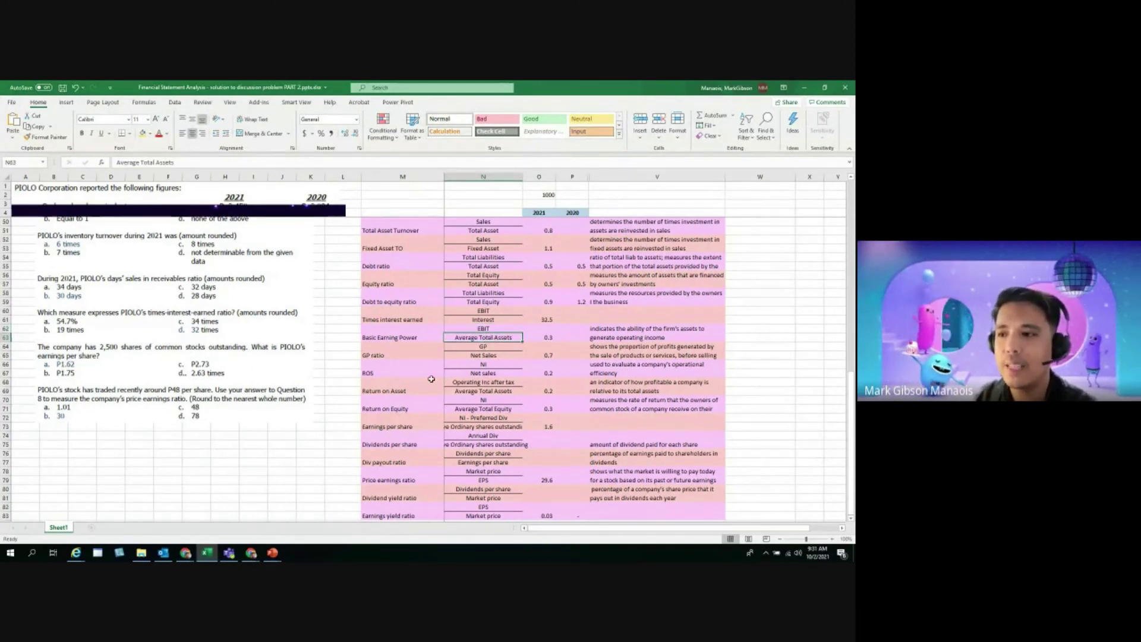
# Expand the GP abbreviation in the GP ratio's numerator to "Gpross Profit".
pyautogui.click(373, 357)
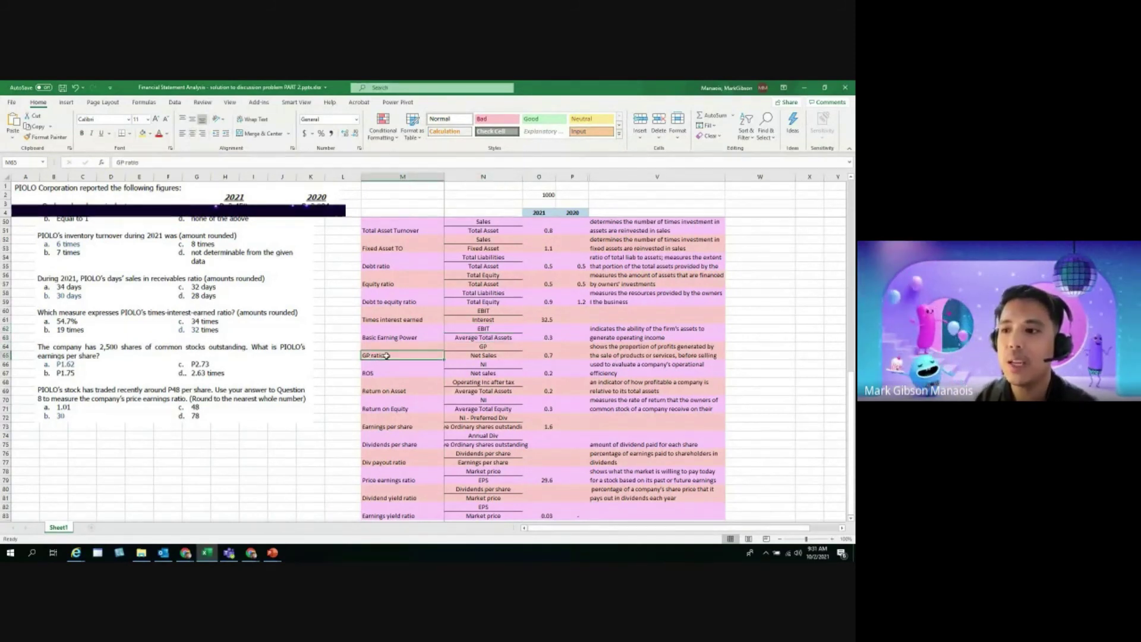
pyautogui.doubleClick(490, 345)
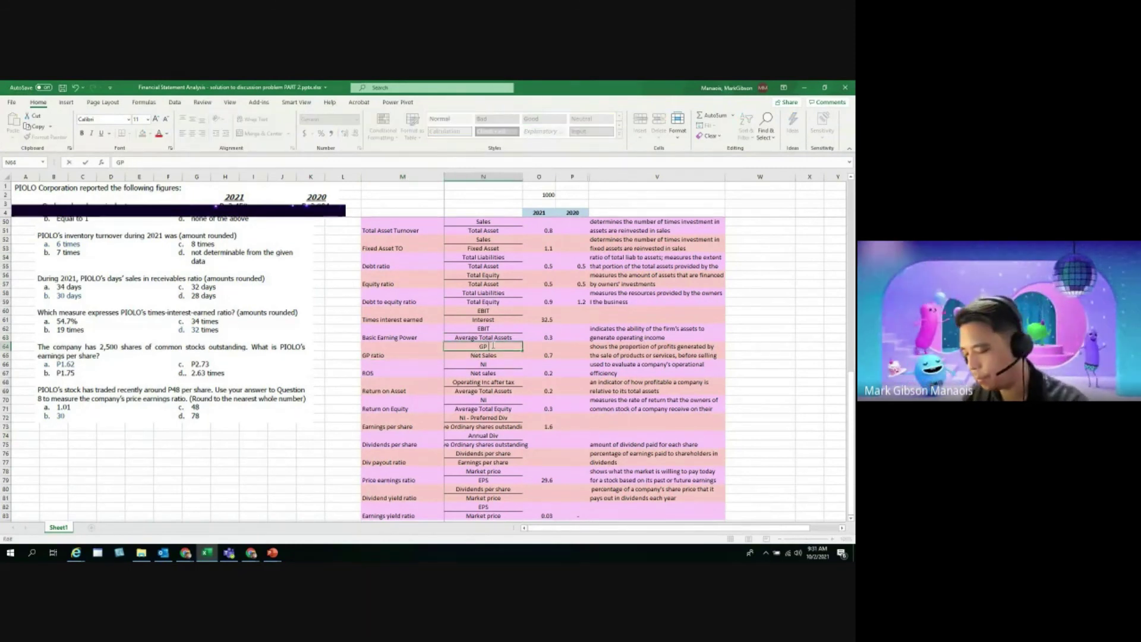
pyautogui.write('ross P')
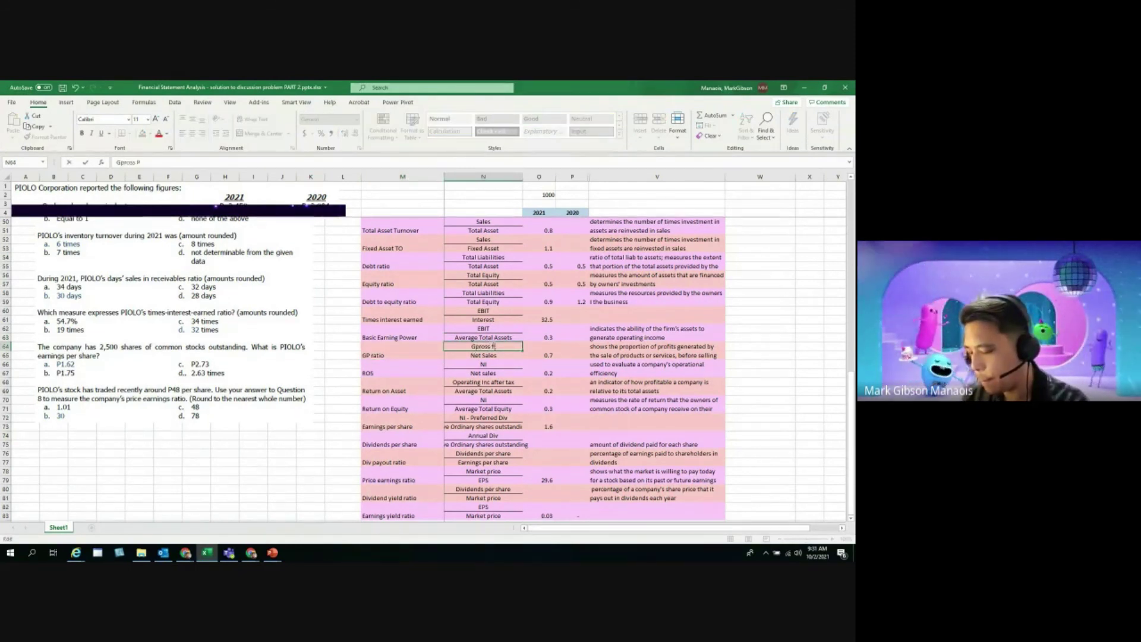
pyautogui.write('rofit')
pyautogui.press('Return')
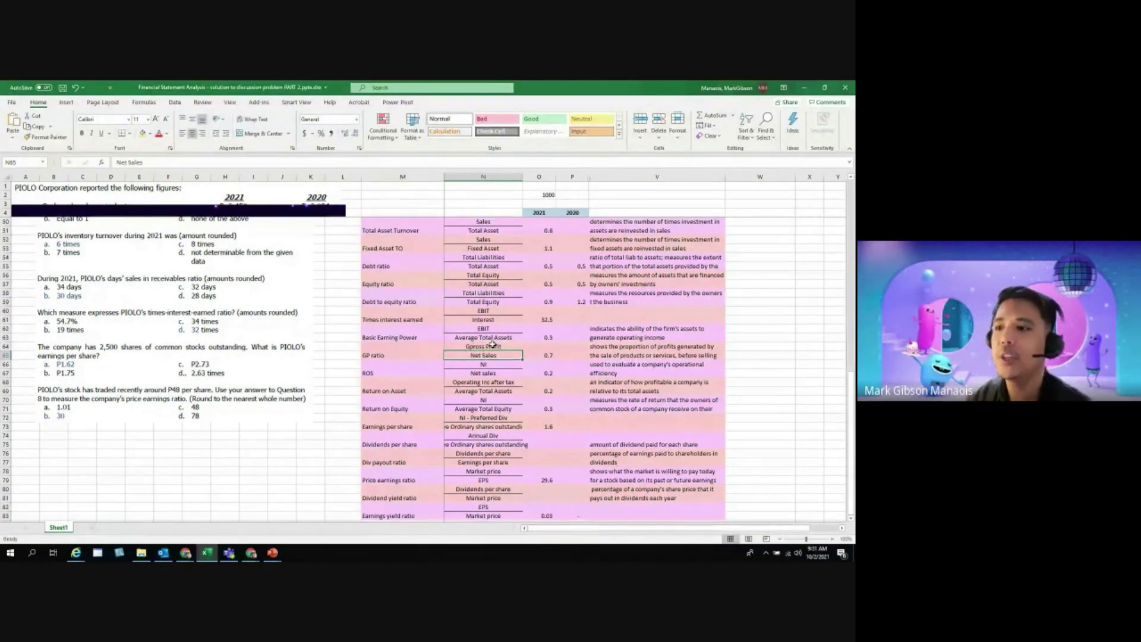
# Replace the ROS ratio label with "Return on Sales".
pyautogui.click(383, 374)
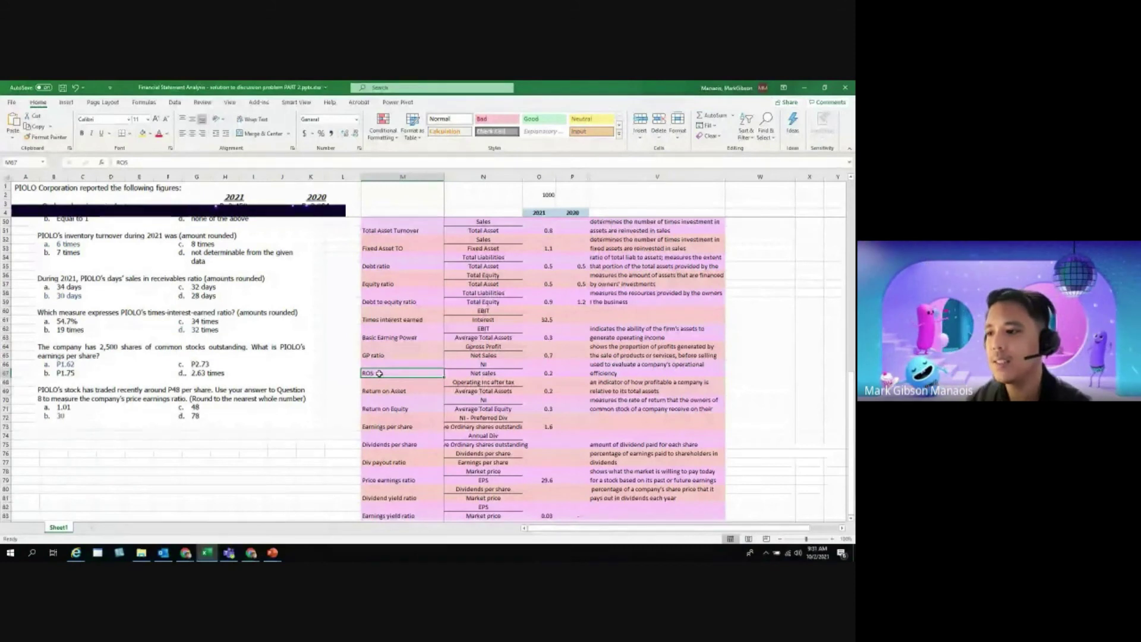
pyautogui.doubleClick(380, 373)
pyautogui.press('BackSpace')
pyautogui.press('BackSpace')
pyautogui.press('BackSpace')
pyautogui.write('Return on Sales')
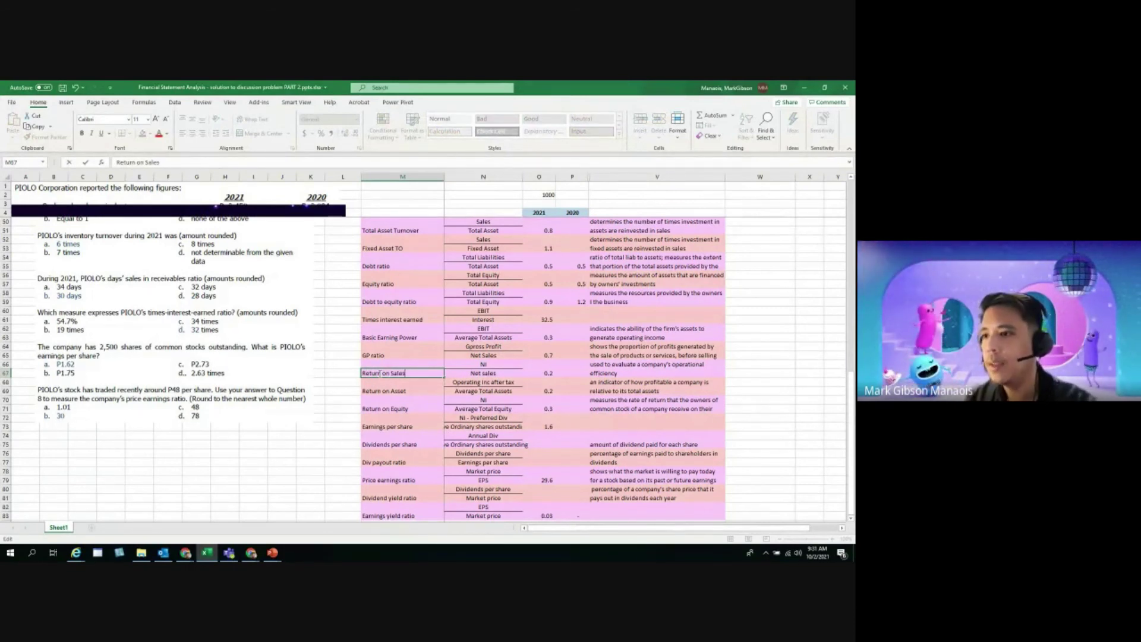
pyautogui.press('Return')
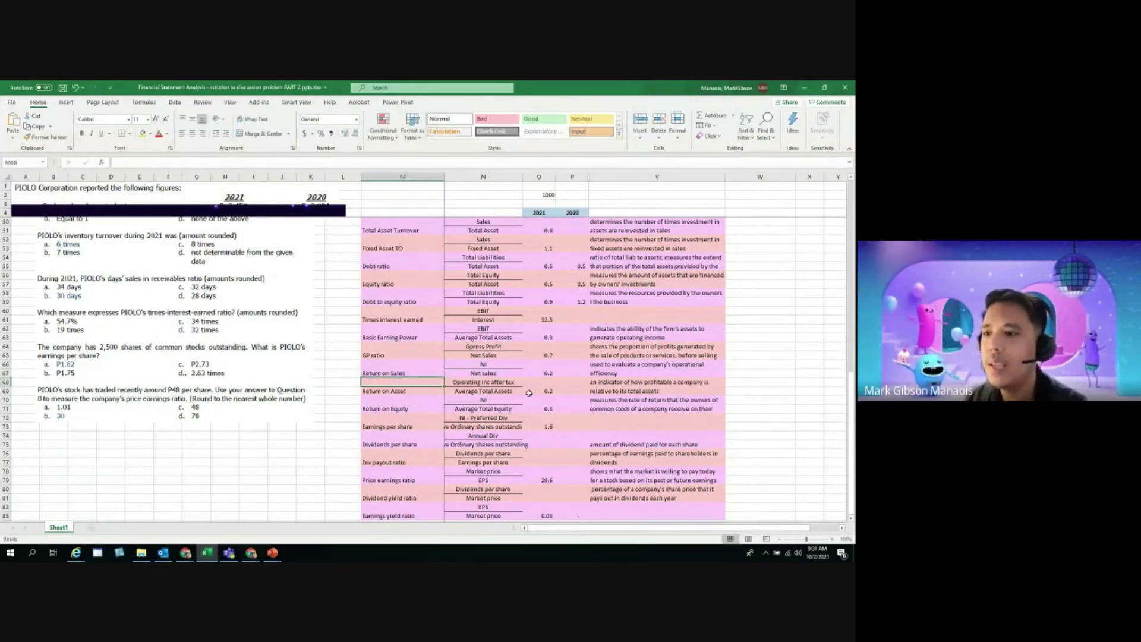
# Spell out the NI numerator of the Return on Sales ratio as "Net Income".
pyautogui.click(488, 364)
pyautogui.doubleClick(488, 365)
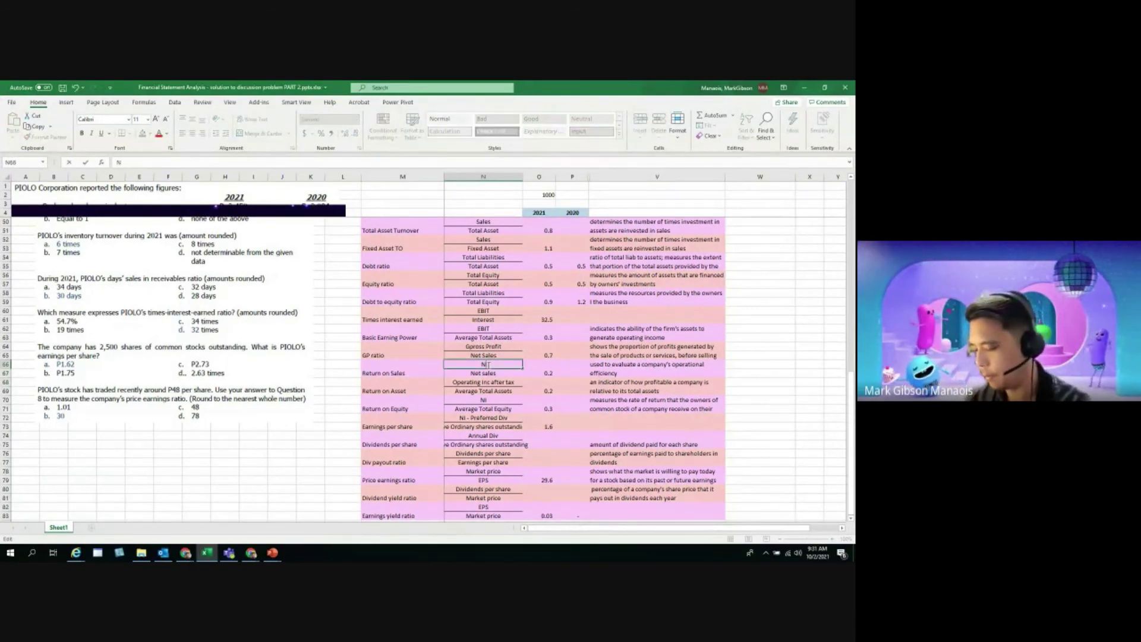
pyautogui.write('et Incomw')
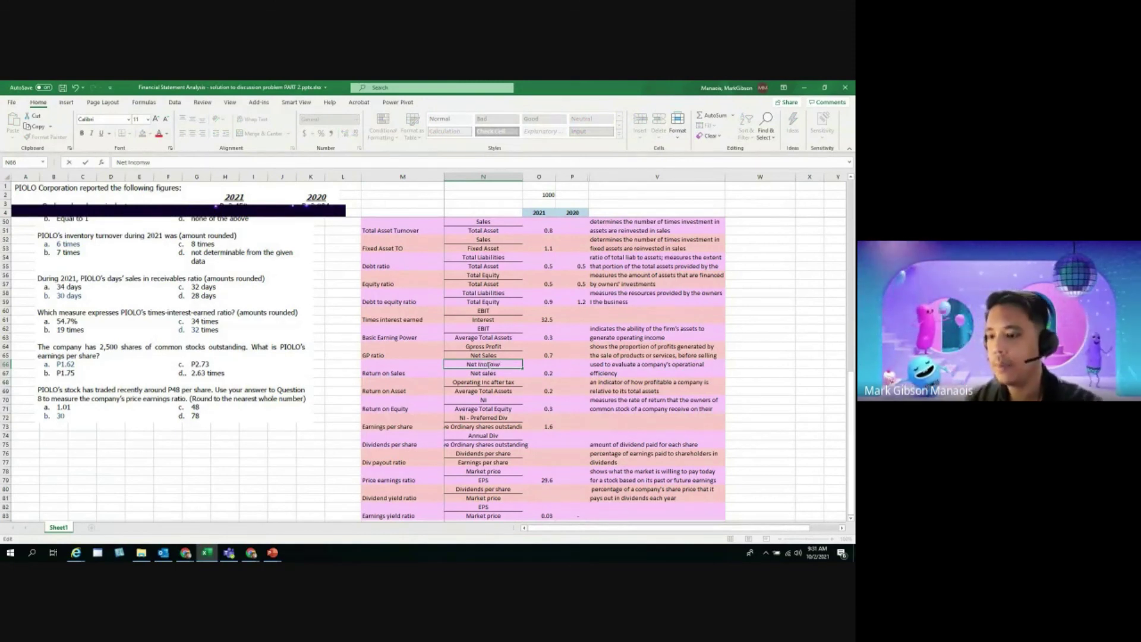
pyautogui.press('Return')
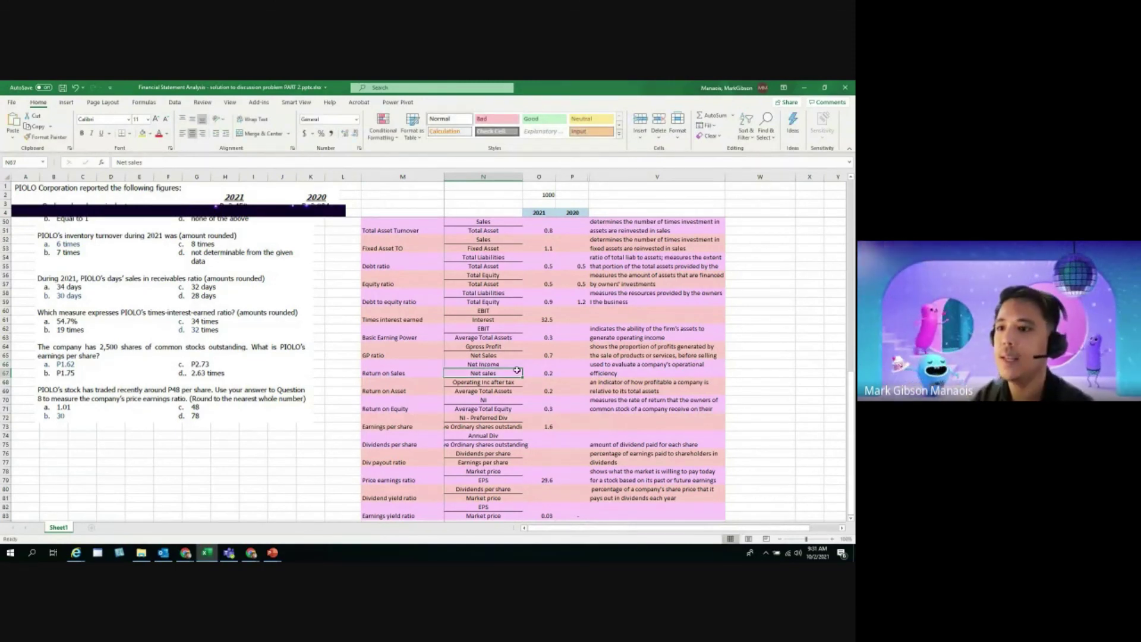
# Check the 2021 Return on Sales formula and highlight the Return on Asset and Return on Equity labels with their definitions.
pyautogui.click(539, 373)
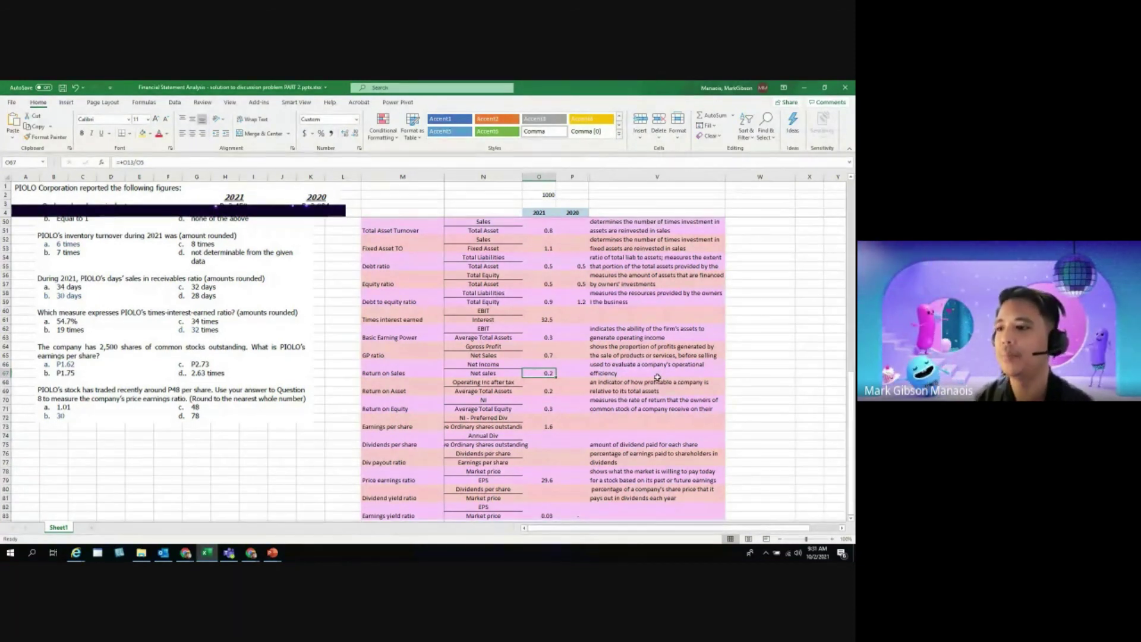
pyautogui.moveTo(392, 391); pyautogui.dragTo(478, 391)
pyautogui.moveTo(386, 409); pyautogui.dragTo(501, 399)
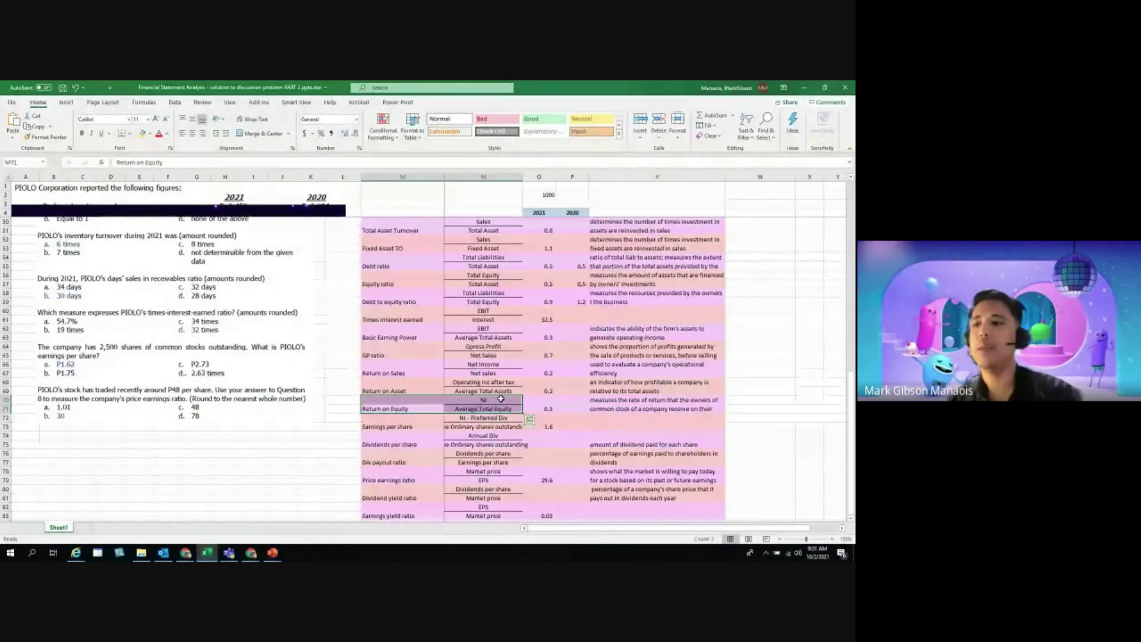
# Make the word "Return" bold and red in the Return on Sales, Return on Asset and Return on Equity labels.
pyautogui.click(380, 372)
pyautogui.doubleClick(379, 373)
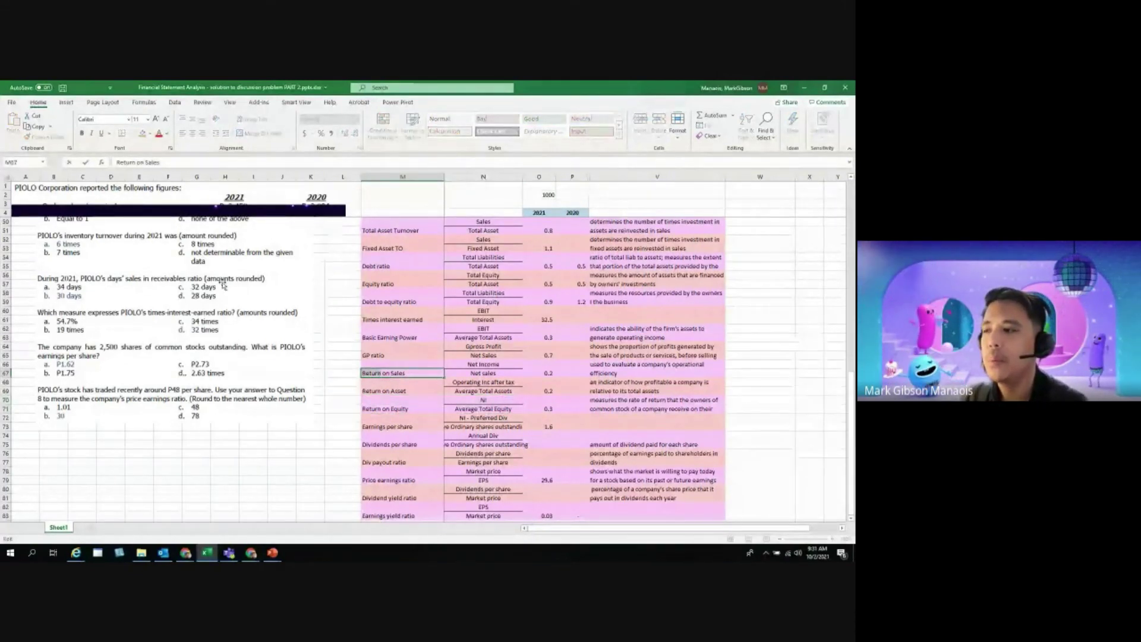
pyautogui.click(158, 134)
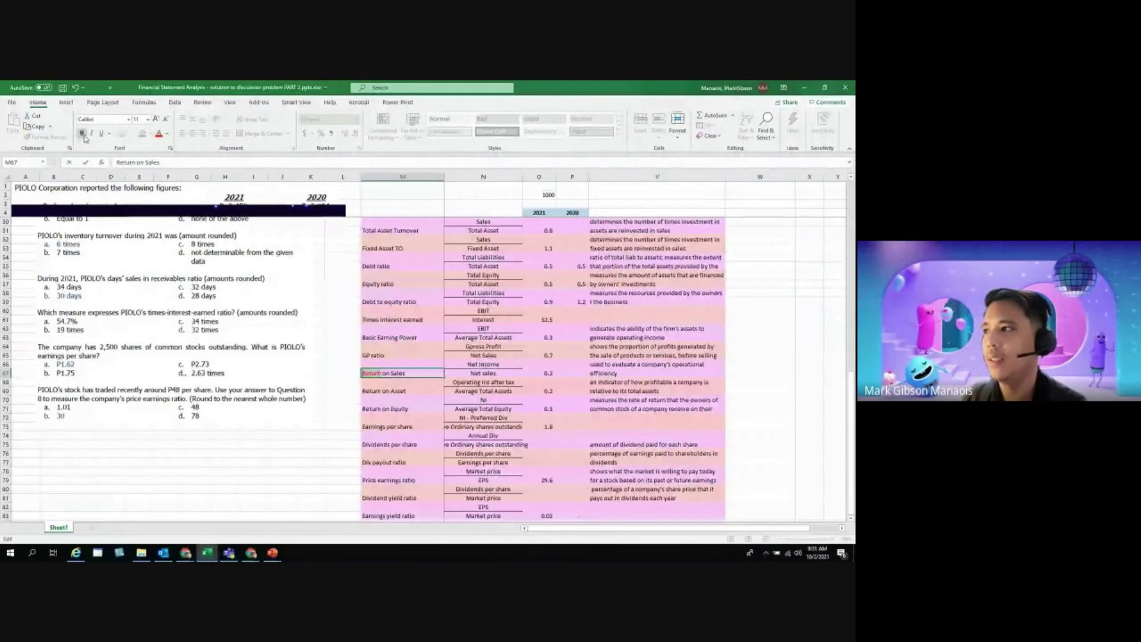
pyautogui.click(379, 390)
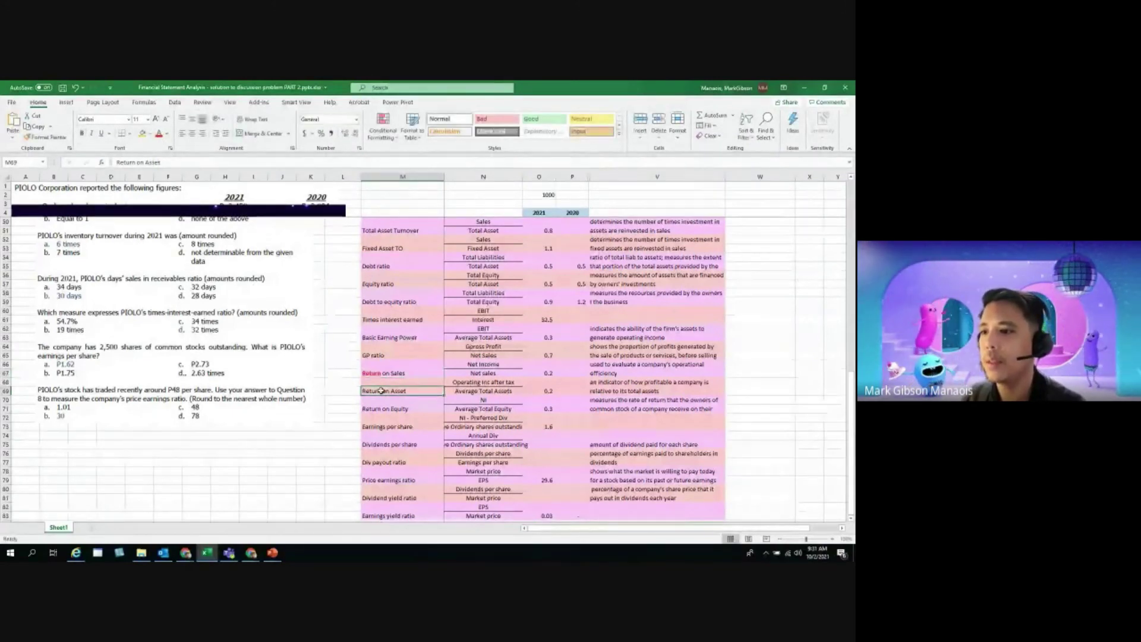
pyautogui.doubleClick(381, 391)
pyautogui.moveTo(382, 390); pyautogui.dragTo(363, 391)
pyautogui.click(158, 133)
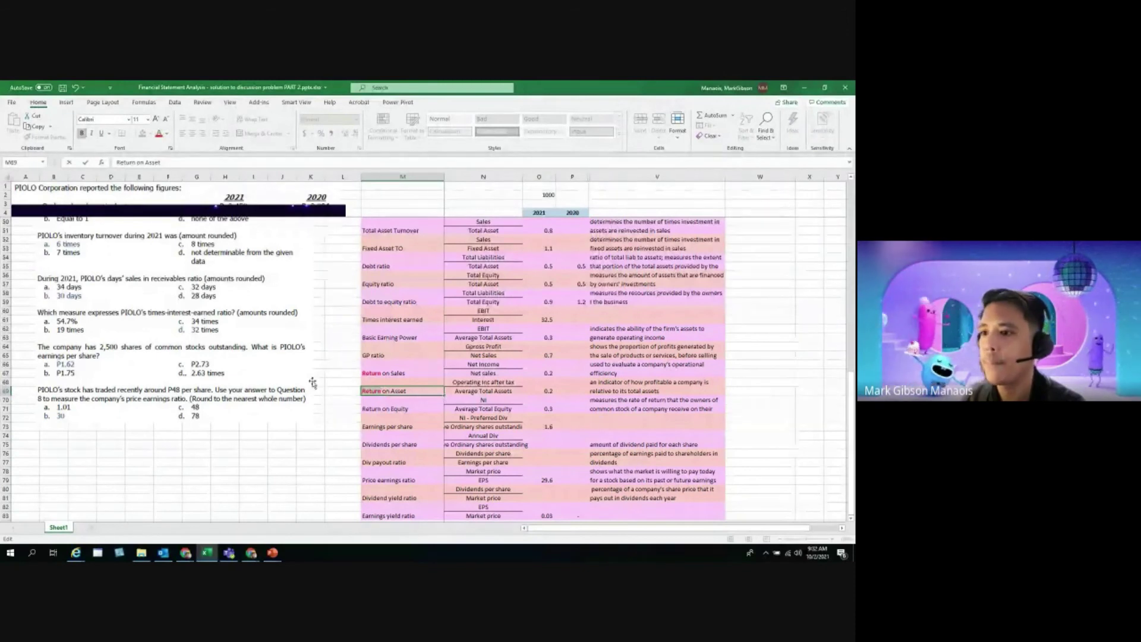
pyautogui.click(343, 399)
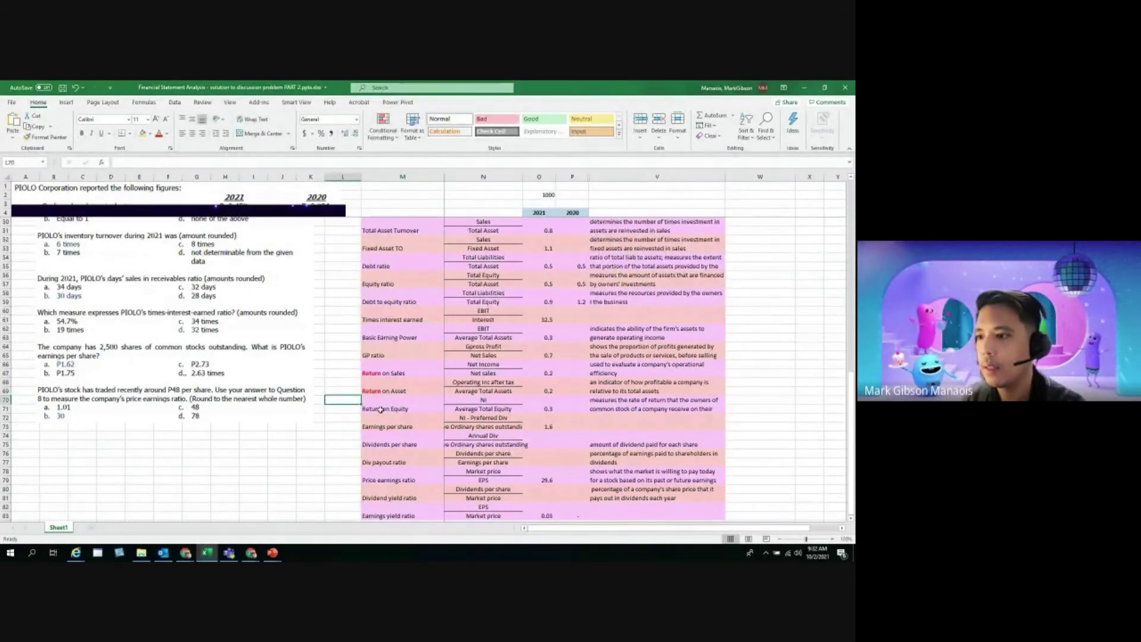
pyautogui.doubleClick(381, 409)
pyautogui.moveTo(382, 409); pyautogui.dragTo(362, 409)
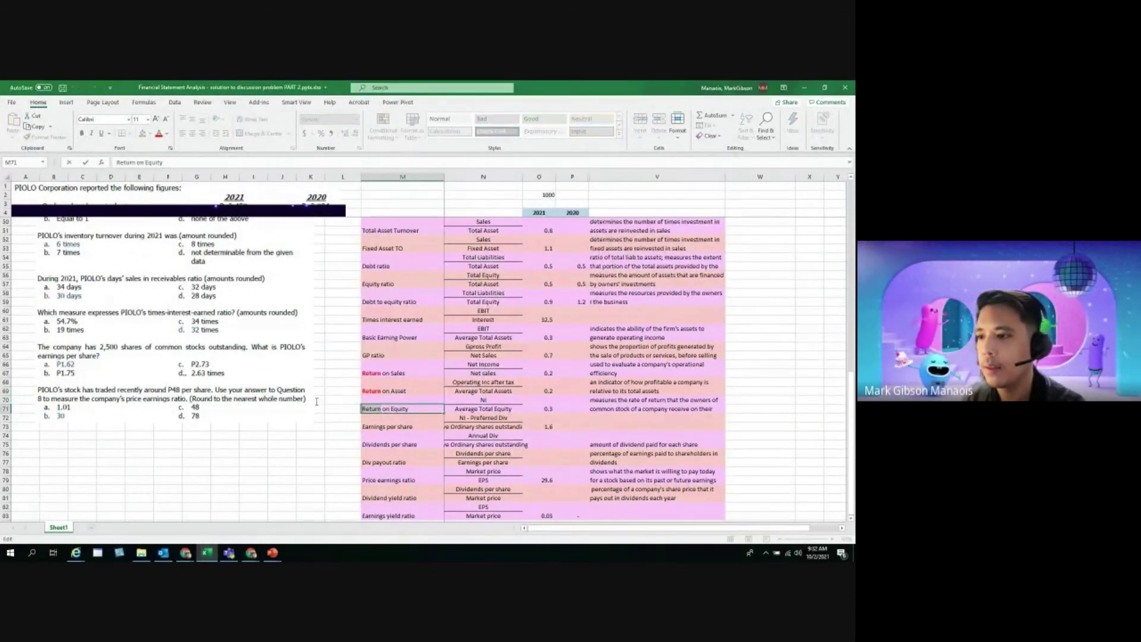
pyautogui.click(160, 135)
pyautogui.click(426, 479)
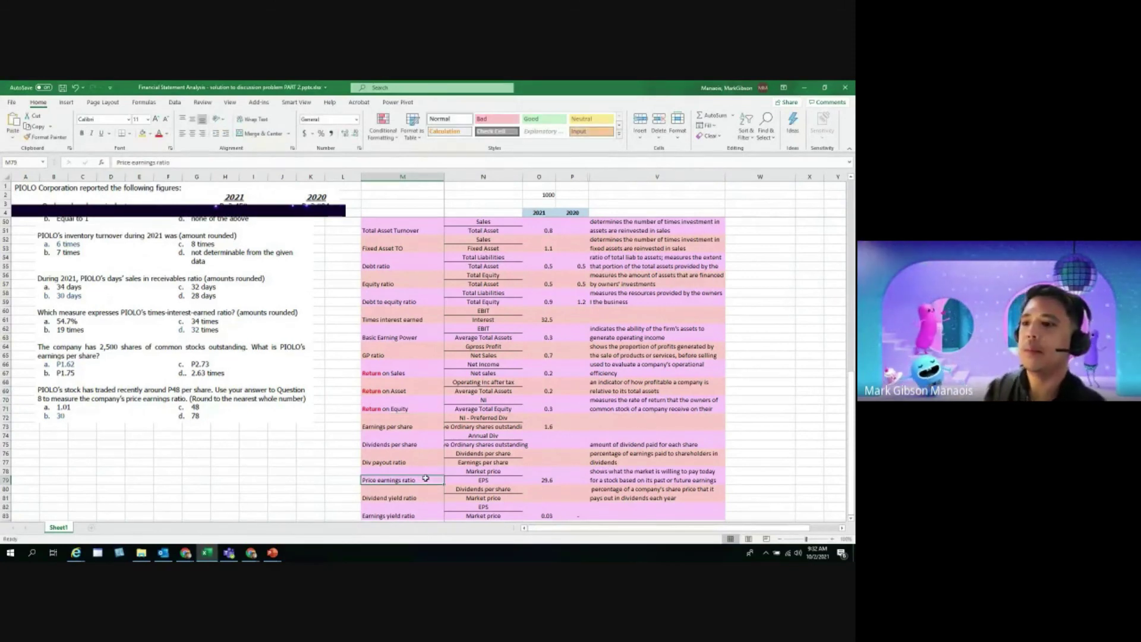
# Copy the "Net Income" numerator of Return on Sales over the NI numerator of Return on Equity.
pyautogui.click(486, 364)
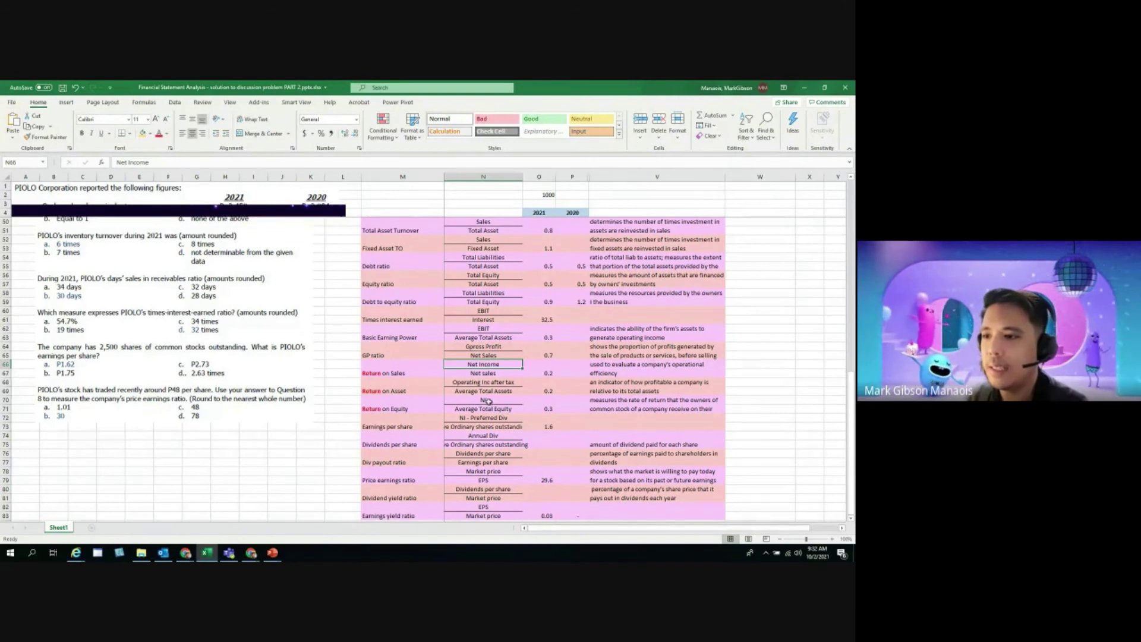
pyautogui.hotkey('ctrl', 'c')
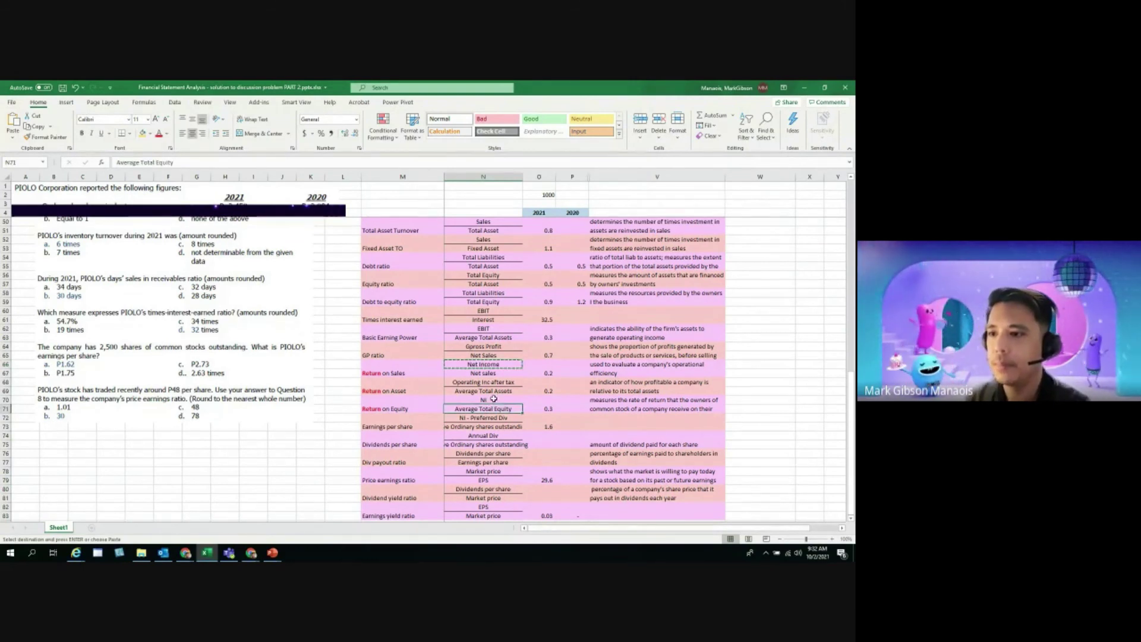
pyautogui.click(494, 399)
pyautogui.press('Return')
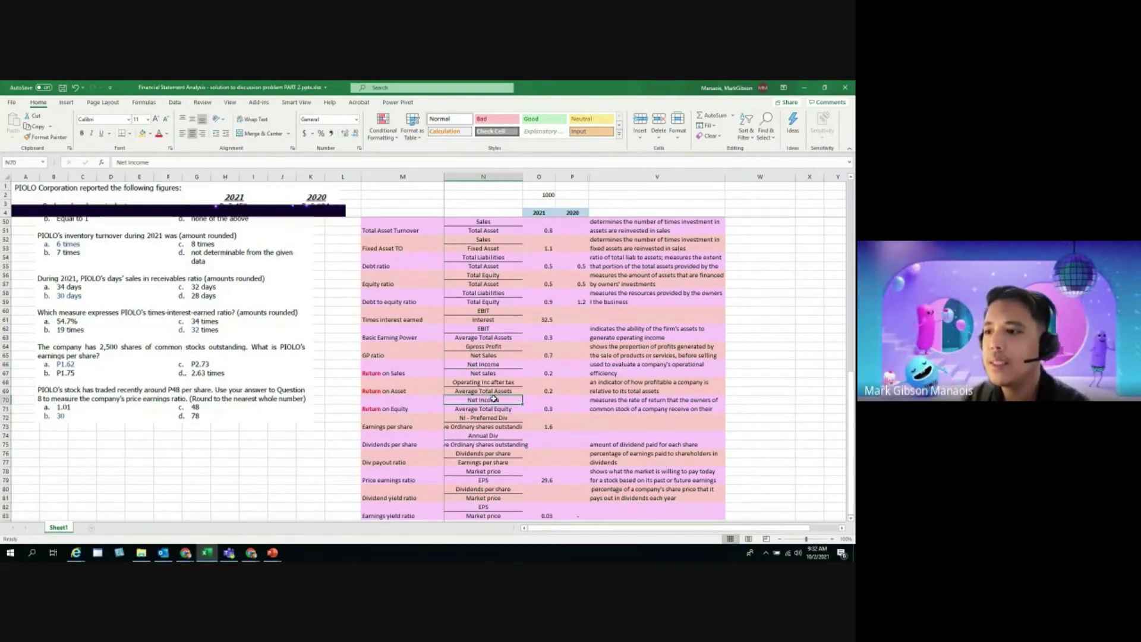
# Compare the numerators and denominators of the return ratios, from Return on Sales through Return on Equity.
pyautogui.click(457, 384)
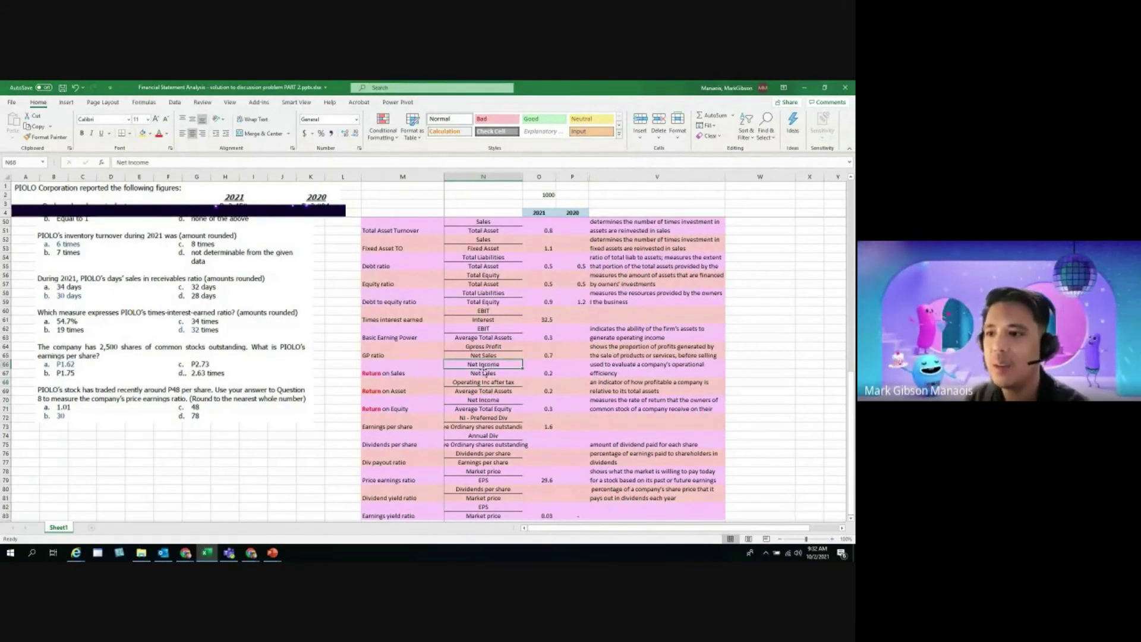
pyautogui.click(480, 374)
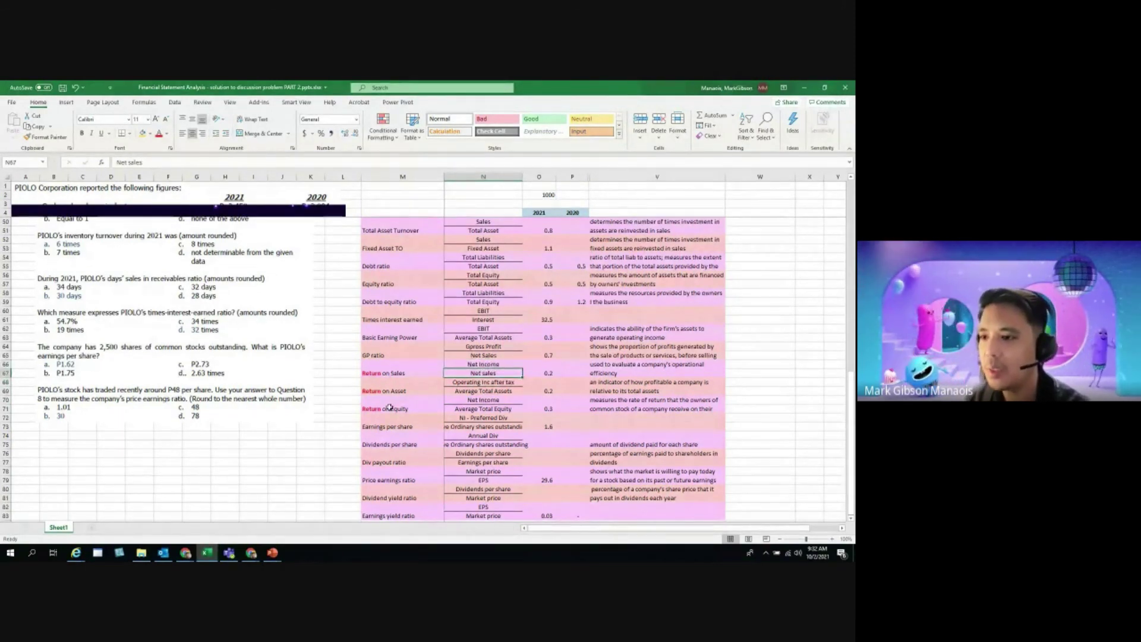
pyautogui.click(475, 401)
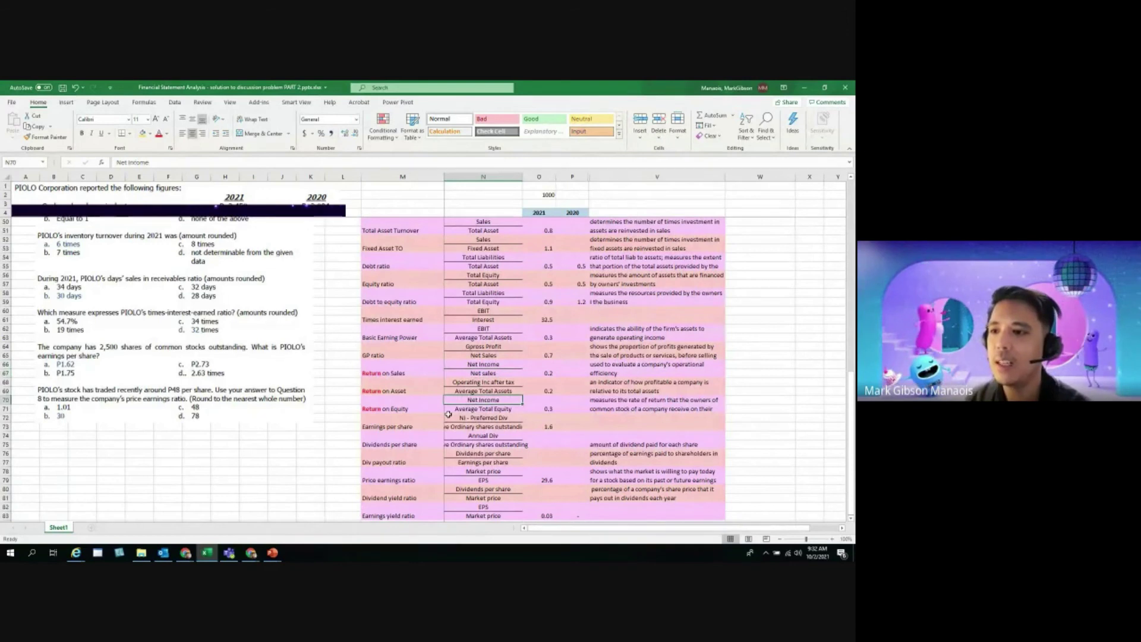
pyautogui.click(453, 410)
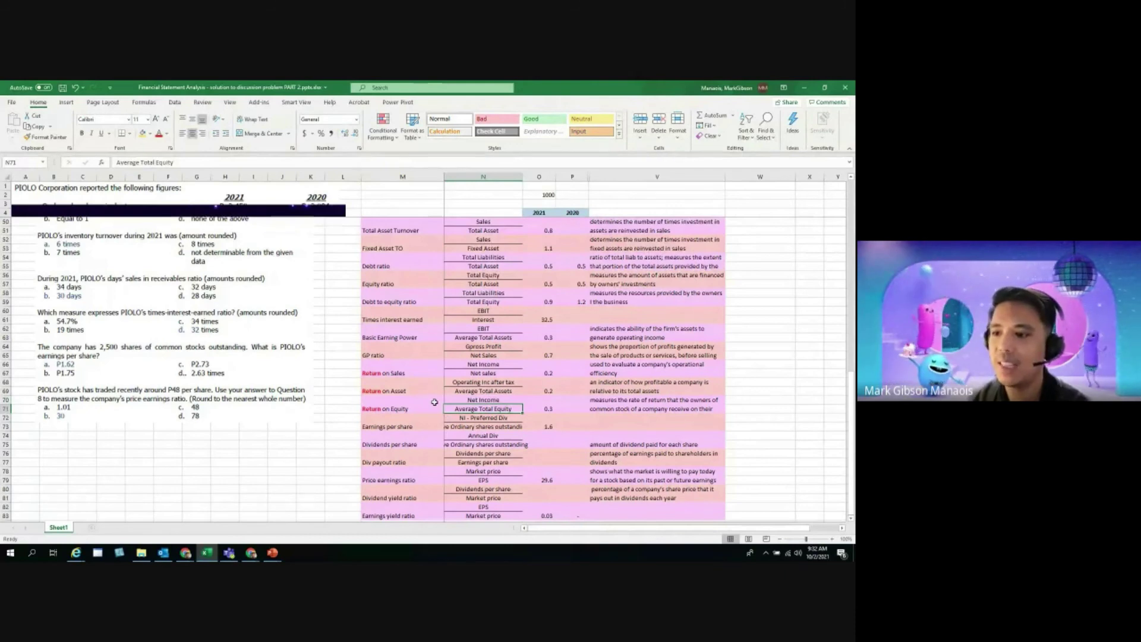
# Autofit column N so the ratio definitions such as Ave Ordinary shares outstanding fit in full.
pyautogui.doubleClick(523, 177)
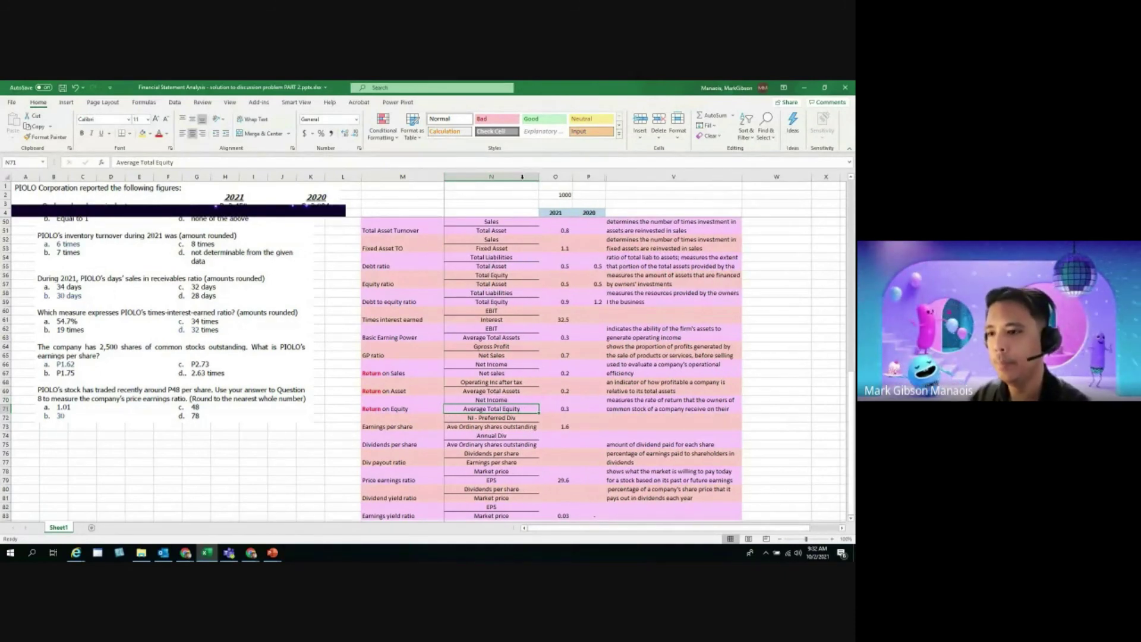
pyautogui.scroll(-2, 493, 373)
pyautogui.scroll(-2, 492, 373)
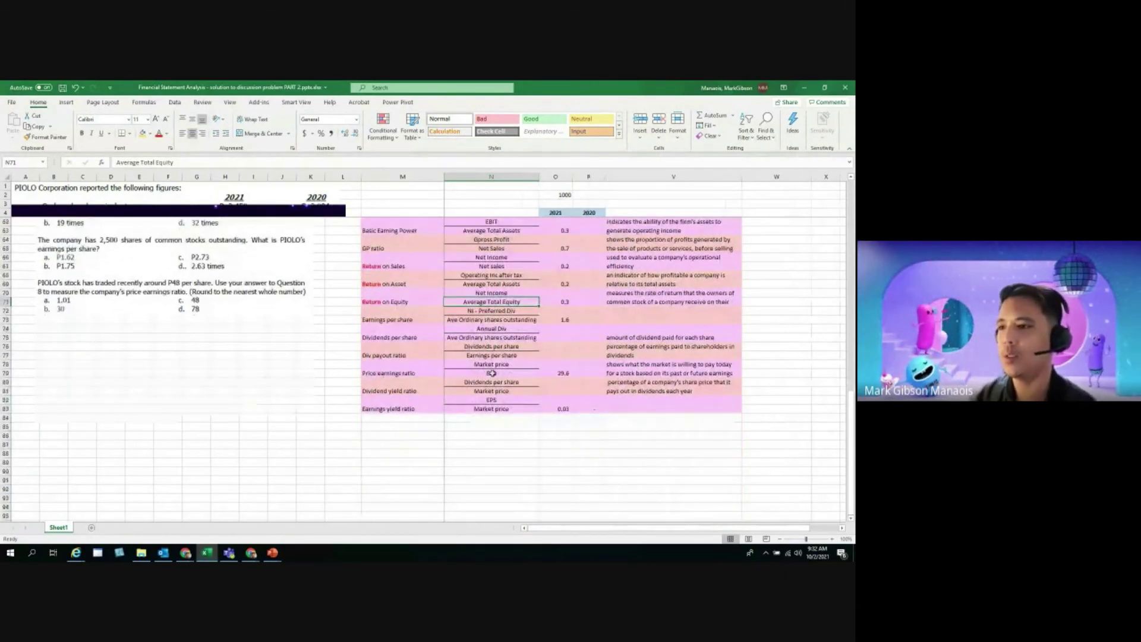
# Spell out the Earnings per share numerator as "Net Income - Preferred Dividends".
pyautogui.click(383, 322)
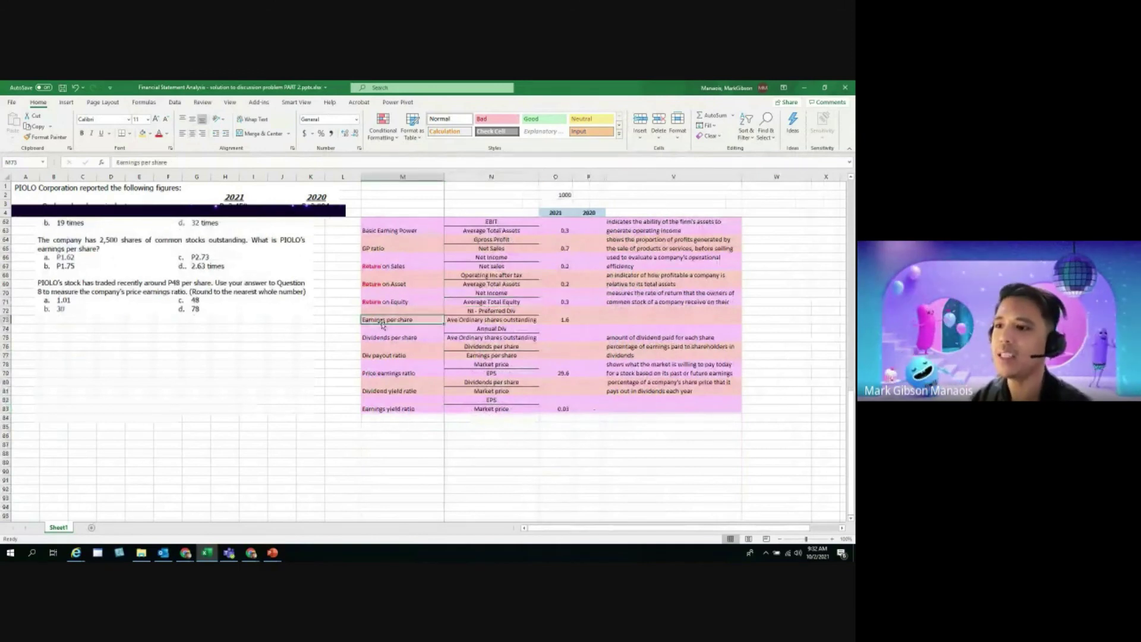
pyautogui.doubleClick(473, 309)
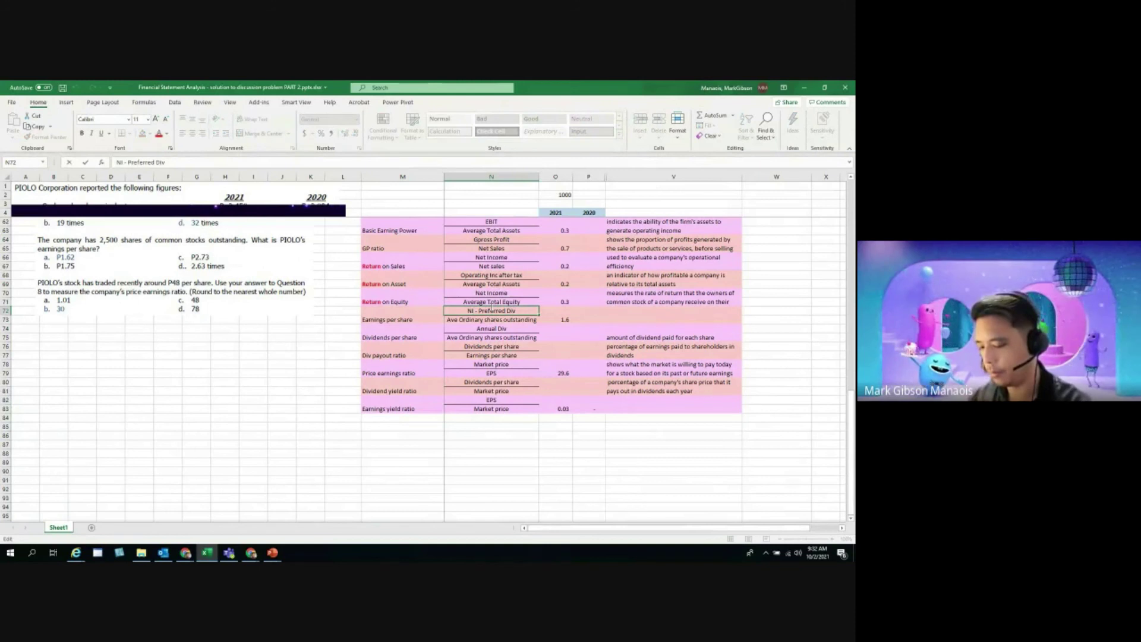
pyautogui.press('BackSpace')
pyautogui.write('et Inco')
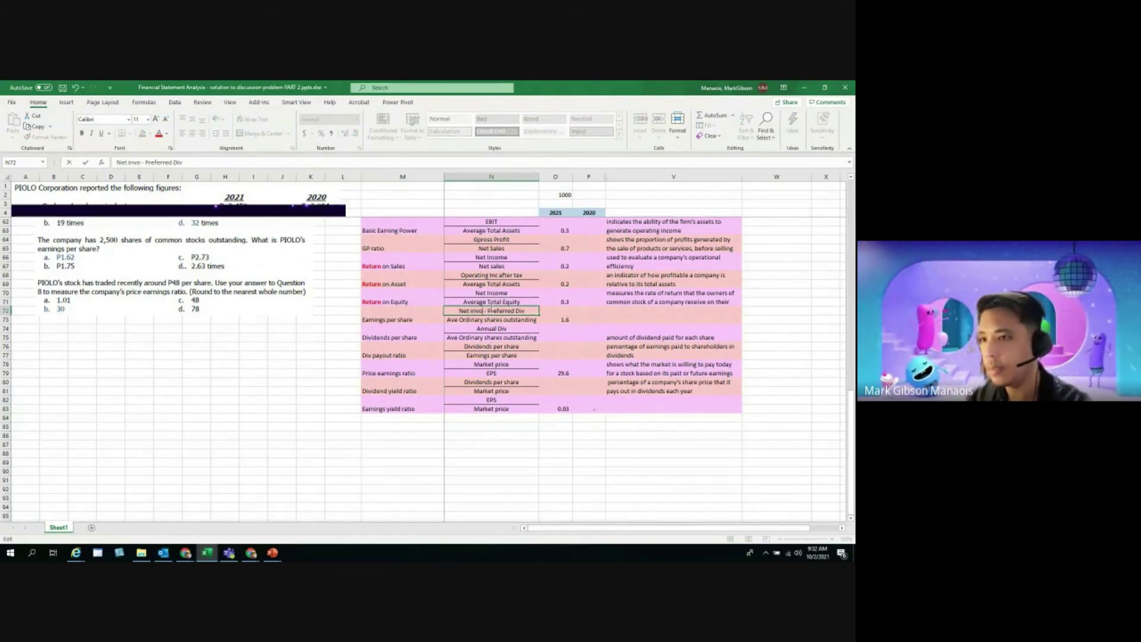
pyautogui.write('me')
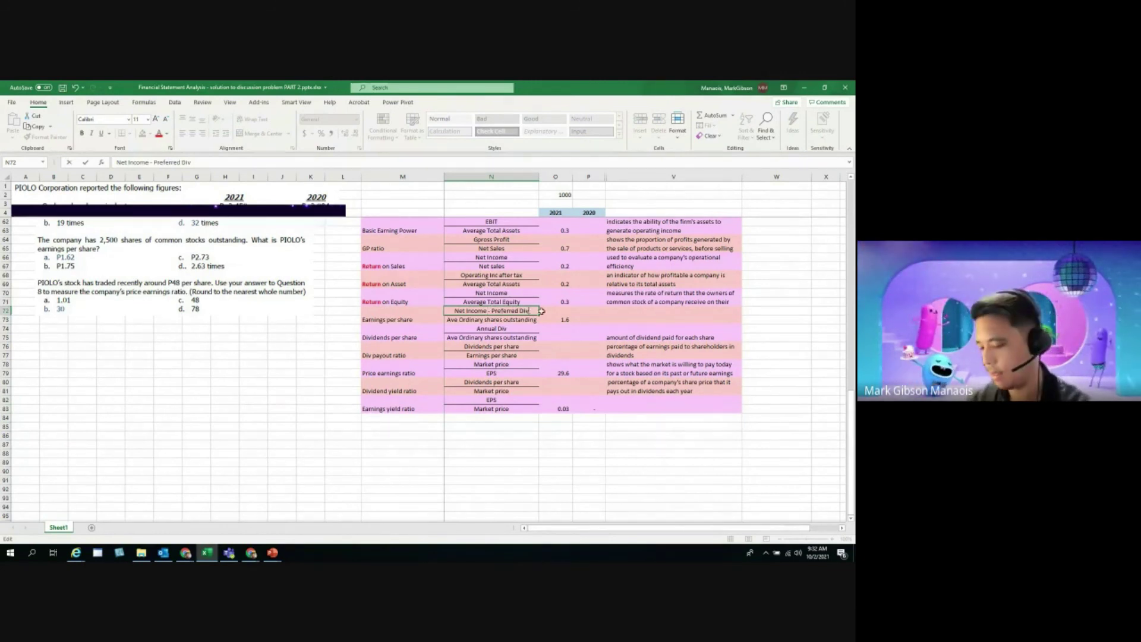
pyautogui.write('idends')
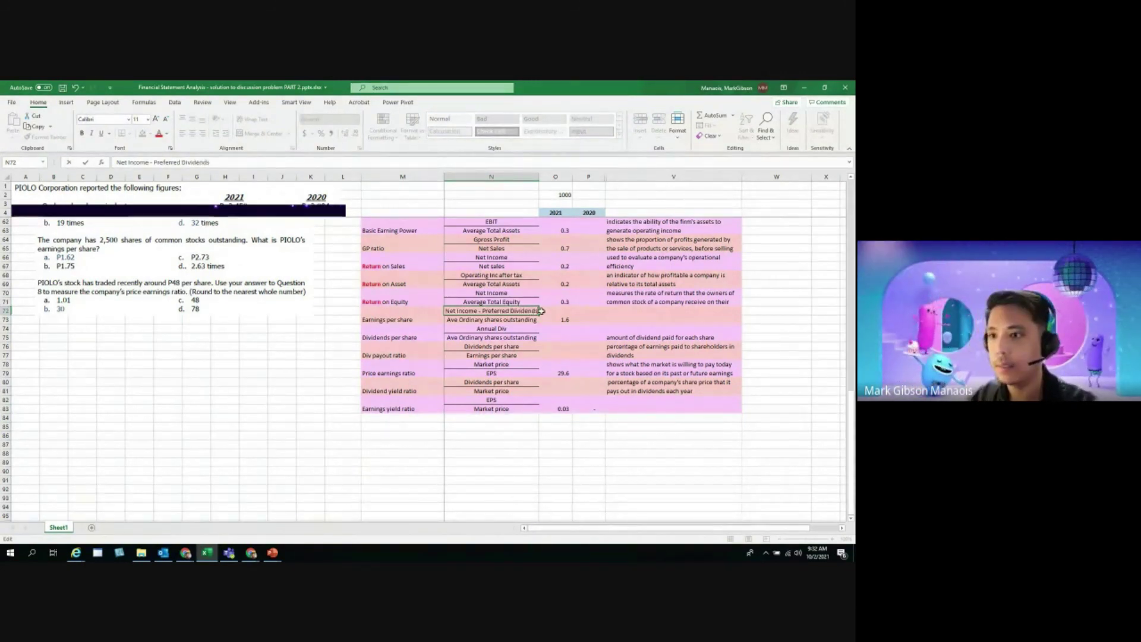
pyautogui.press('Return')
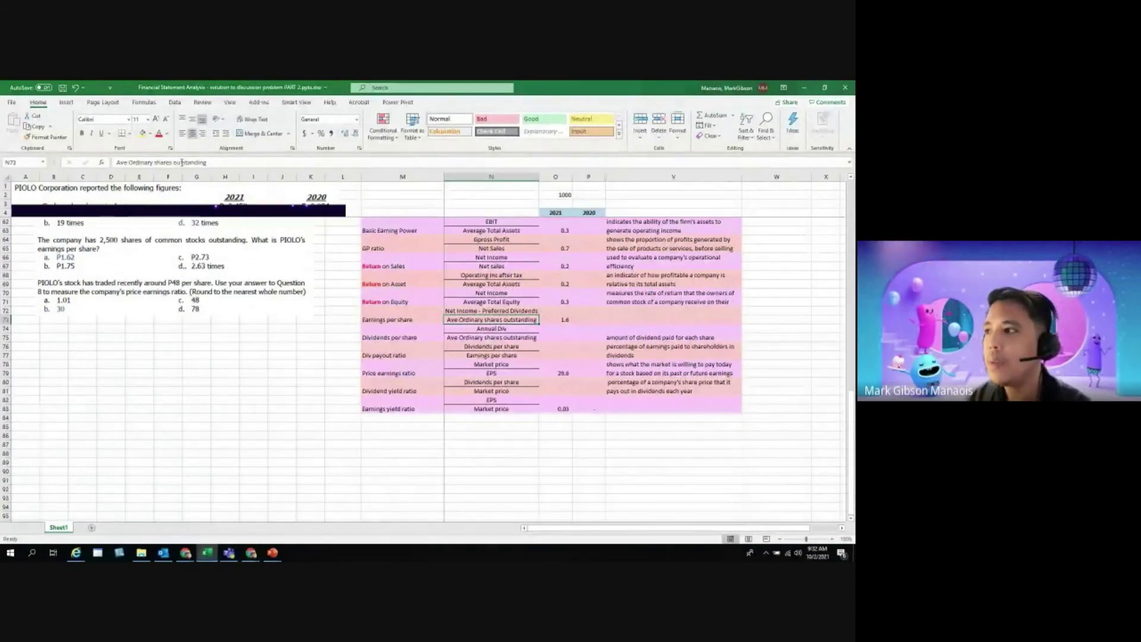
pyautogui.click(550, 453)
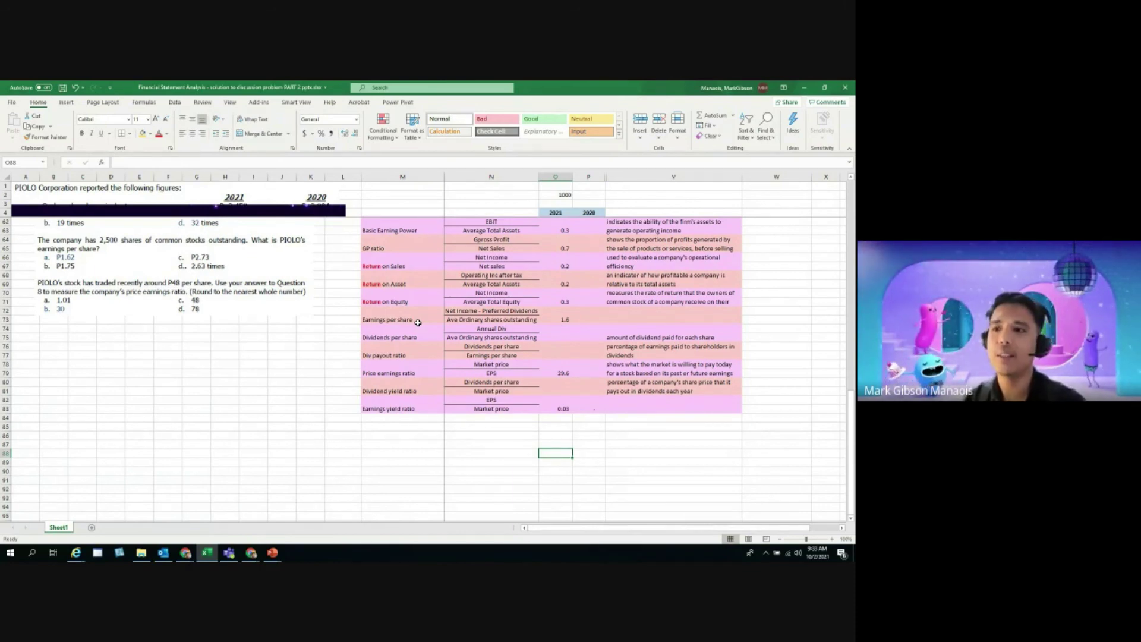
# Trace the 2021 Earnings per share formula to Net income in the income statement and the shares outstanding given in the question.
pyautogui.click(566, 318)
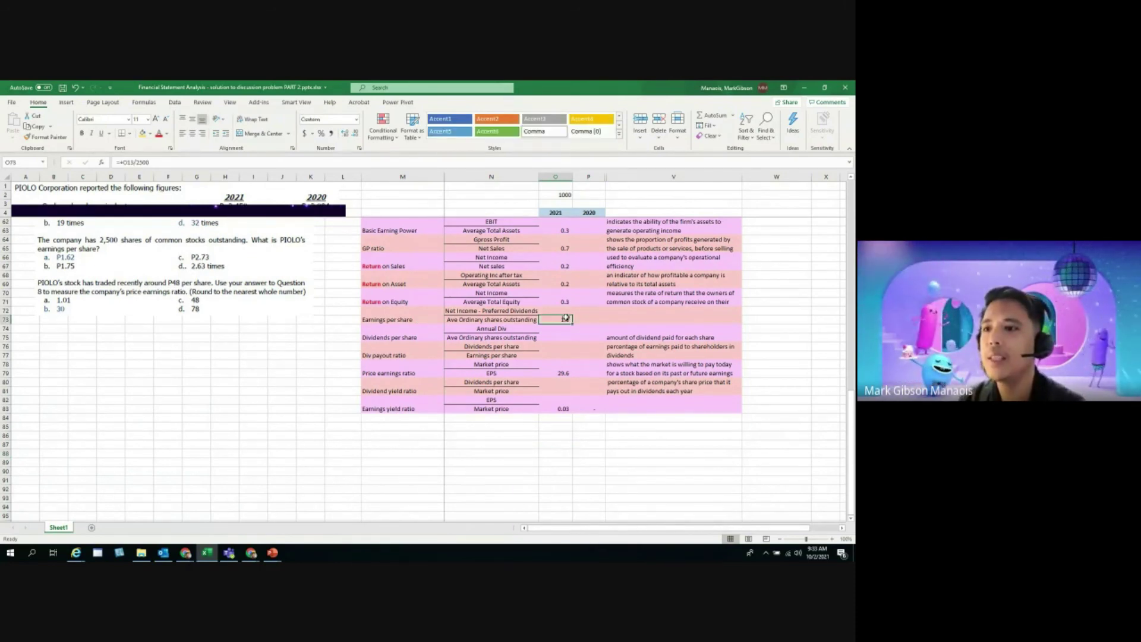
pyautogui.scroll(13, 566, 318)
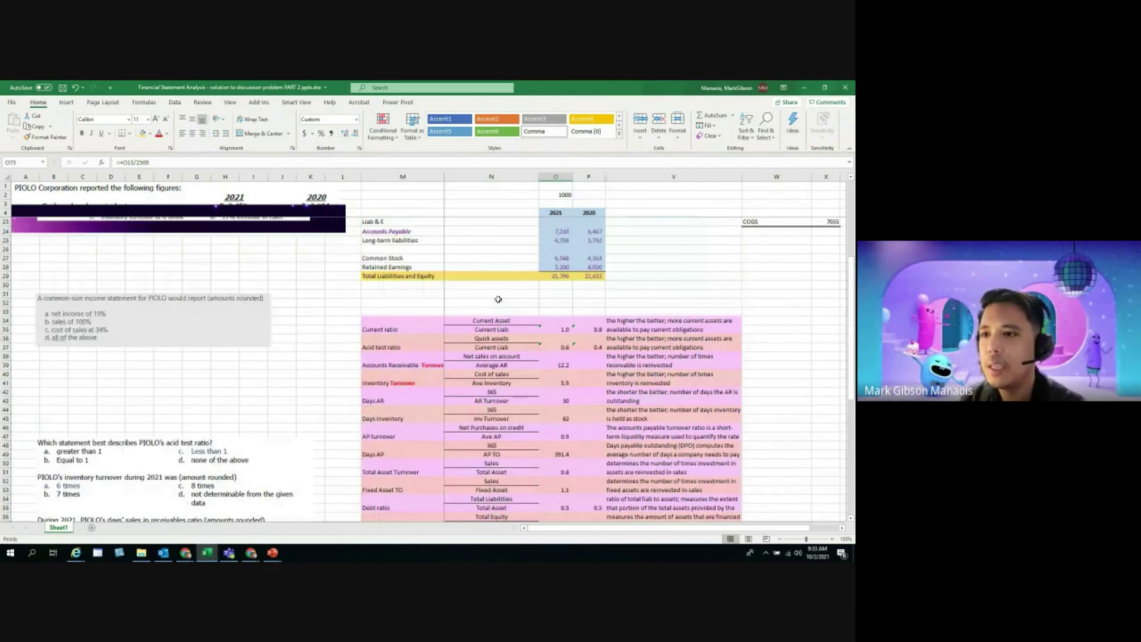
pyautogui.scroll(6, 498, 299)
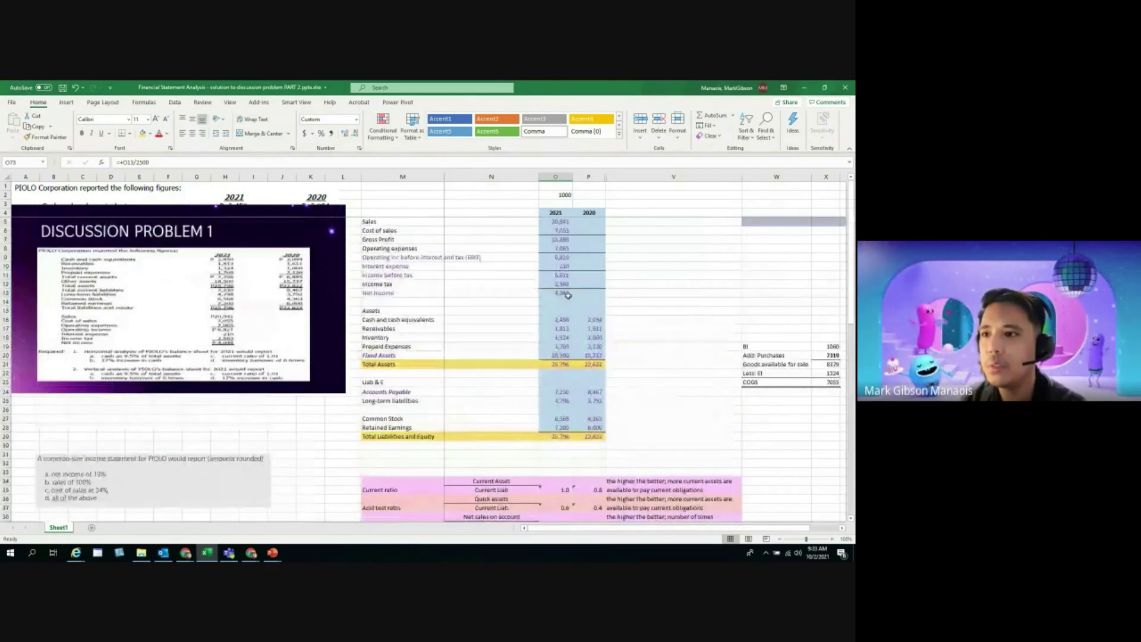
pyautogui.scroll(-18, 558, 300)
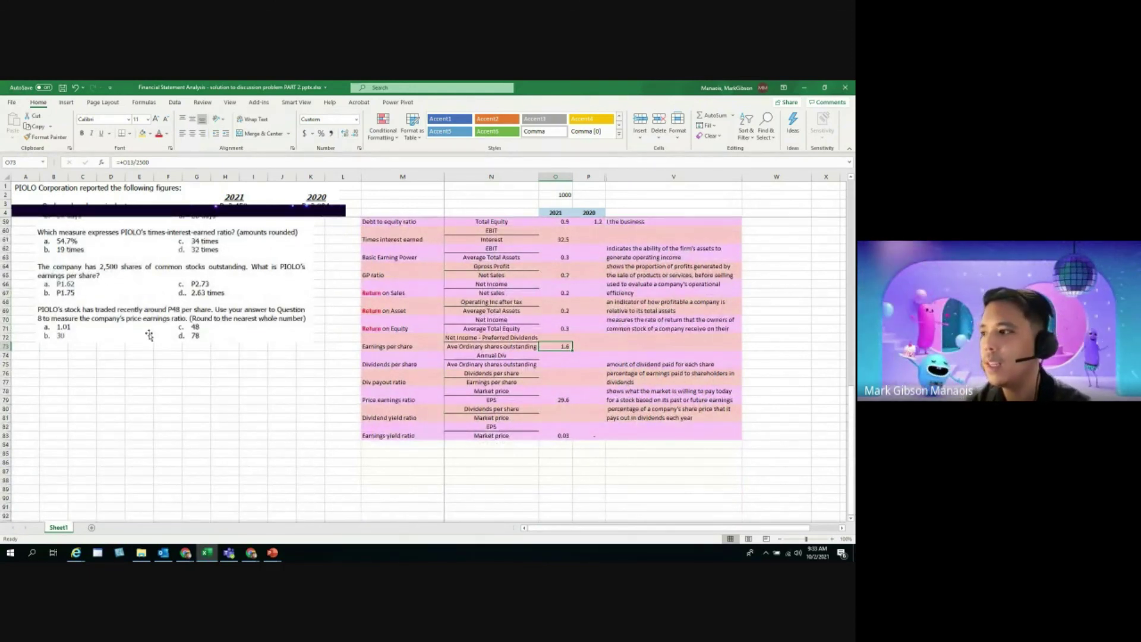
pyautogui.click(214, 390)
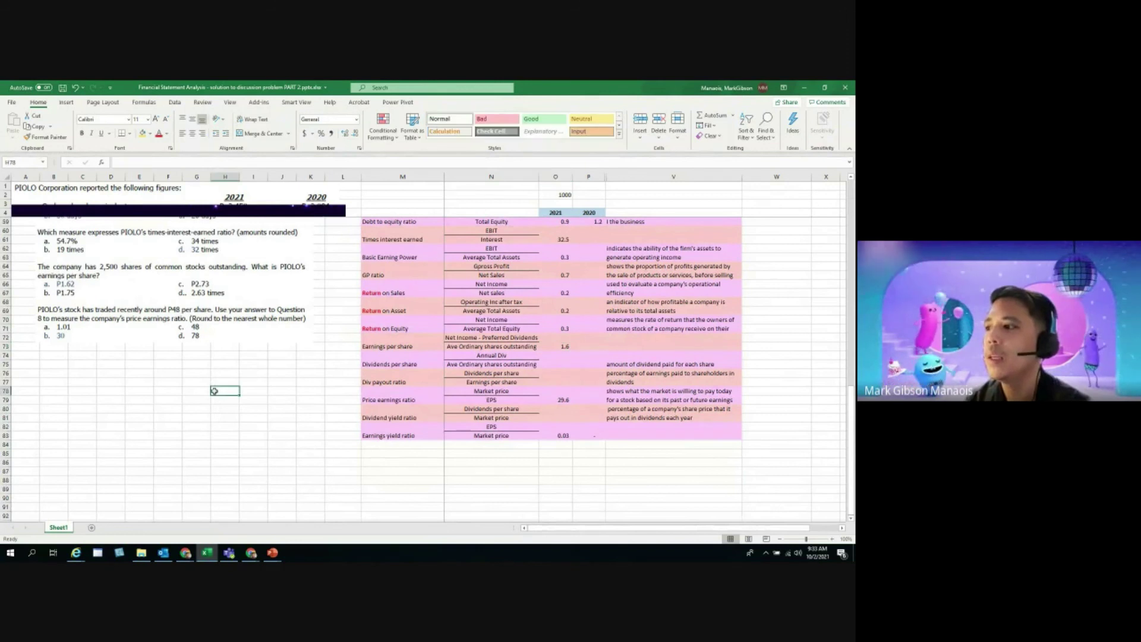
pyautogui.click(554, 345)
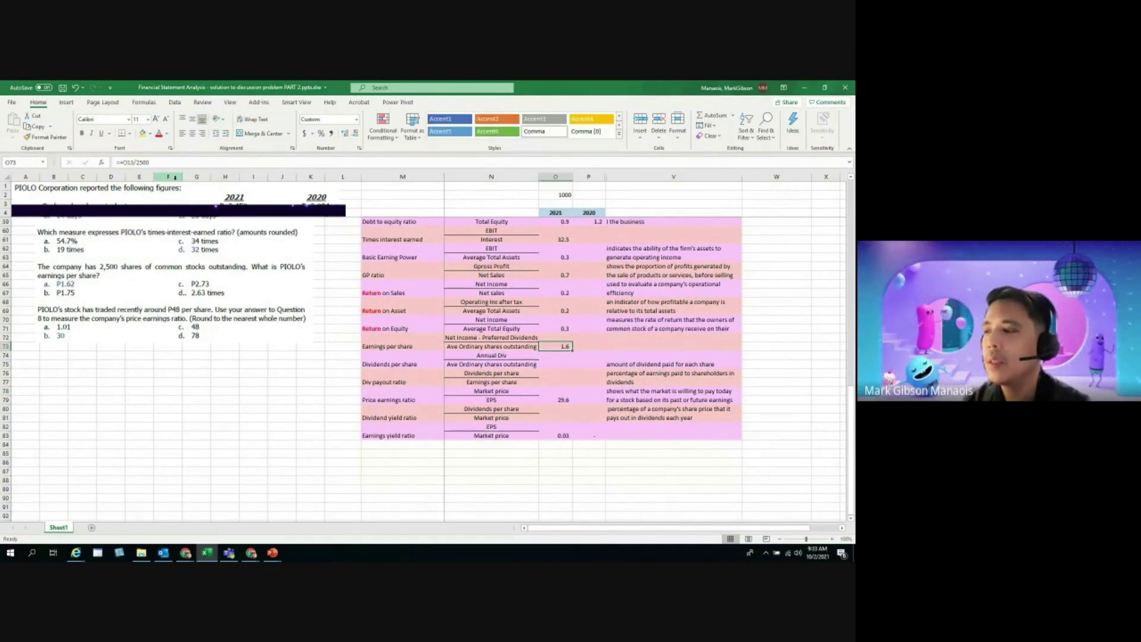
pyautogui.click(499, 336)
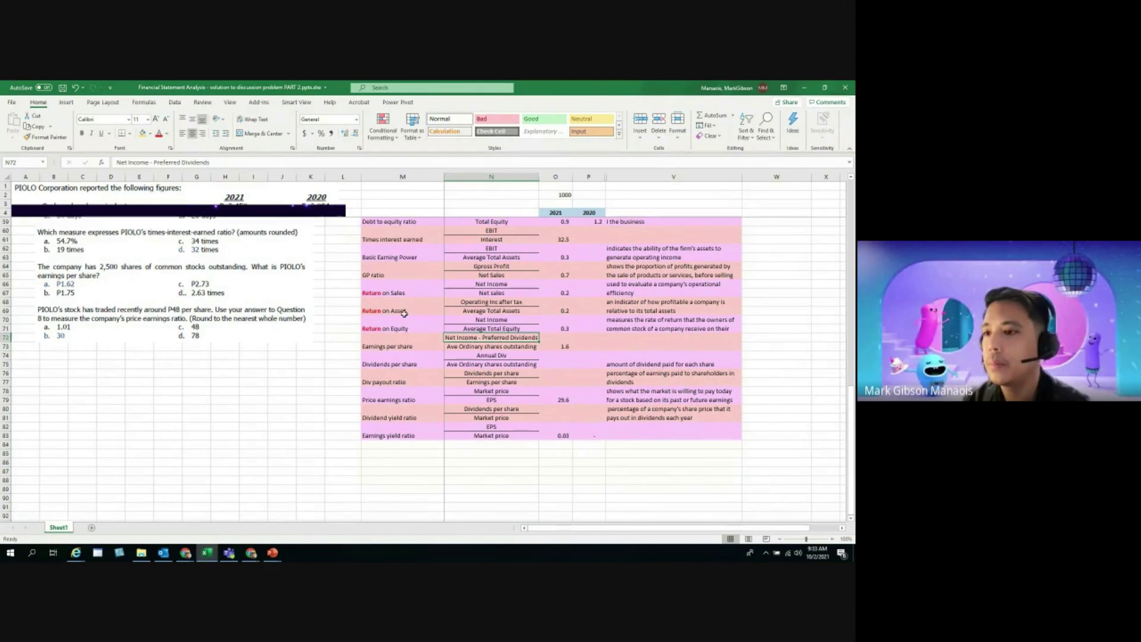
pyautogui.click(556, 349)
pyautogui.scroll(17, 570, 351)
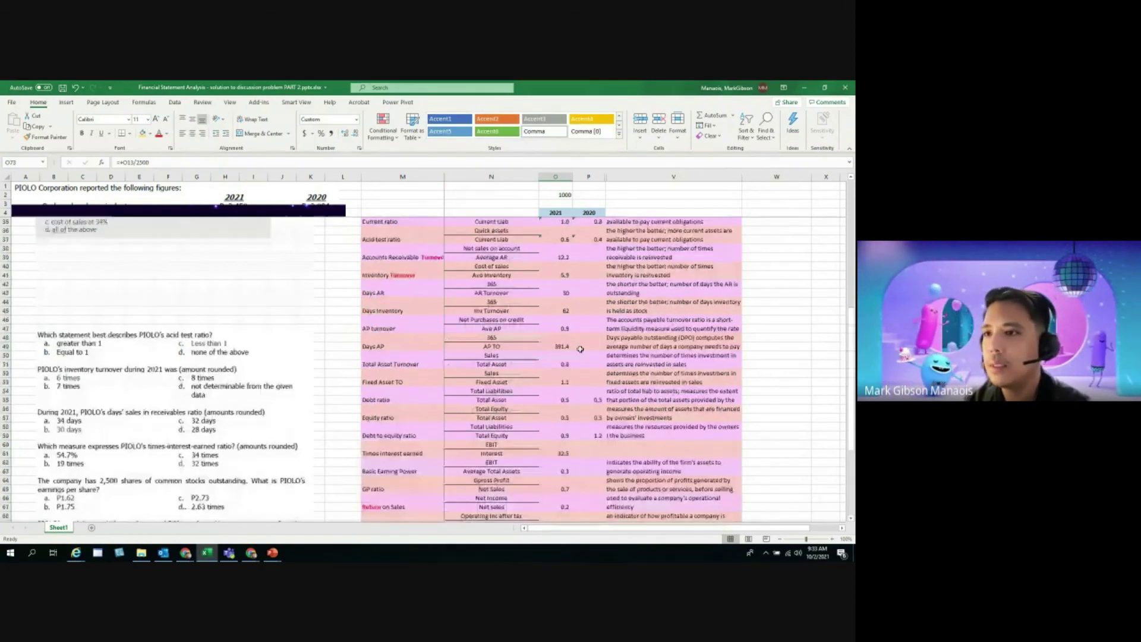
pyautogui.scroll(-18, 588, 351)
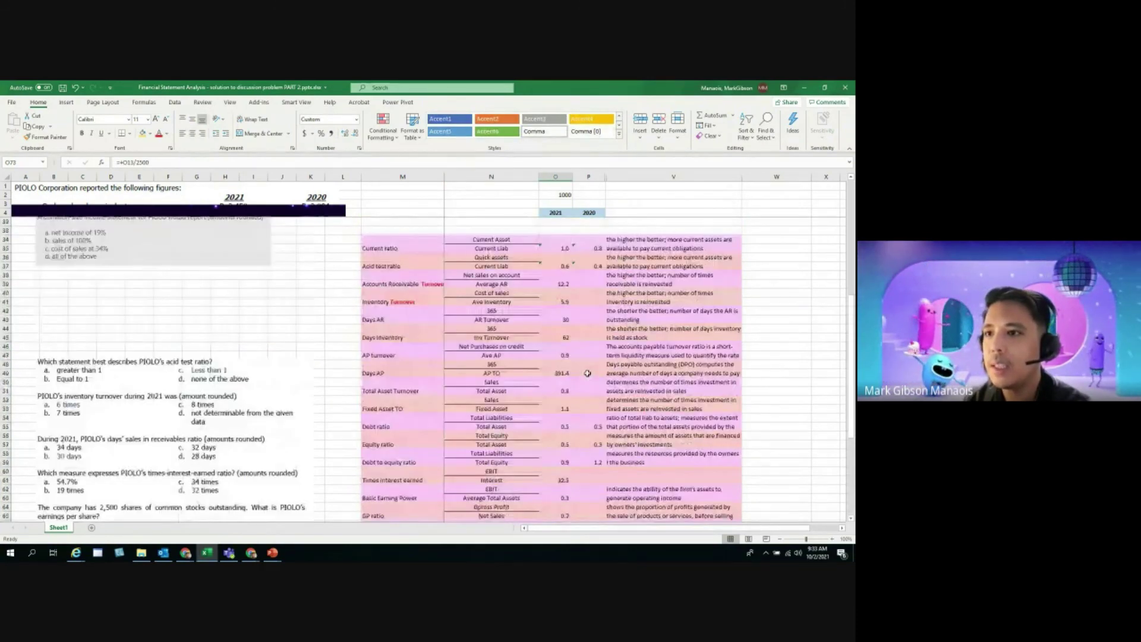
pyautogui.click(484, 393)
pyautogui.click(479, 319)
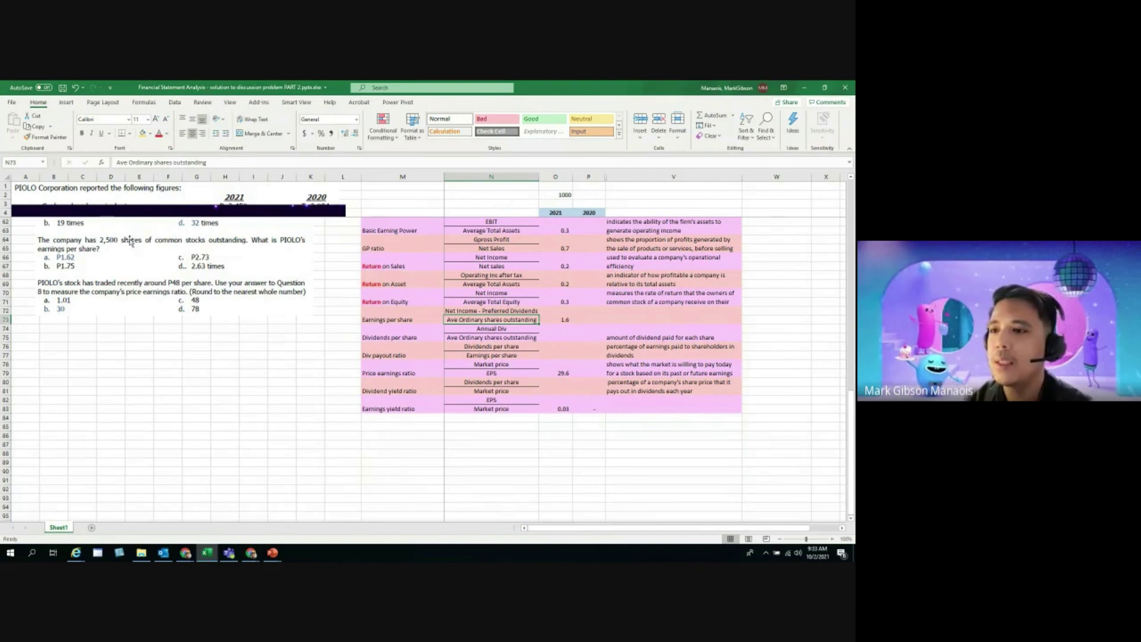
# Show the 2021 Earnings per share value with two decimal places.
pyautogui.click(567, 320)
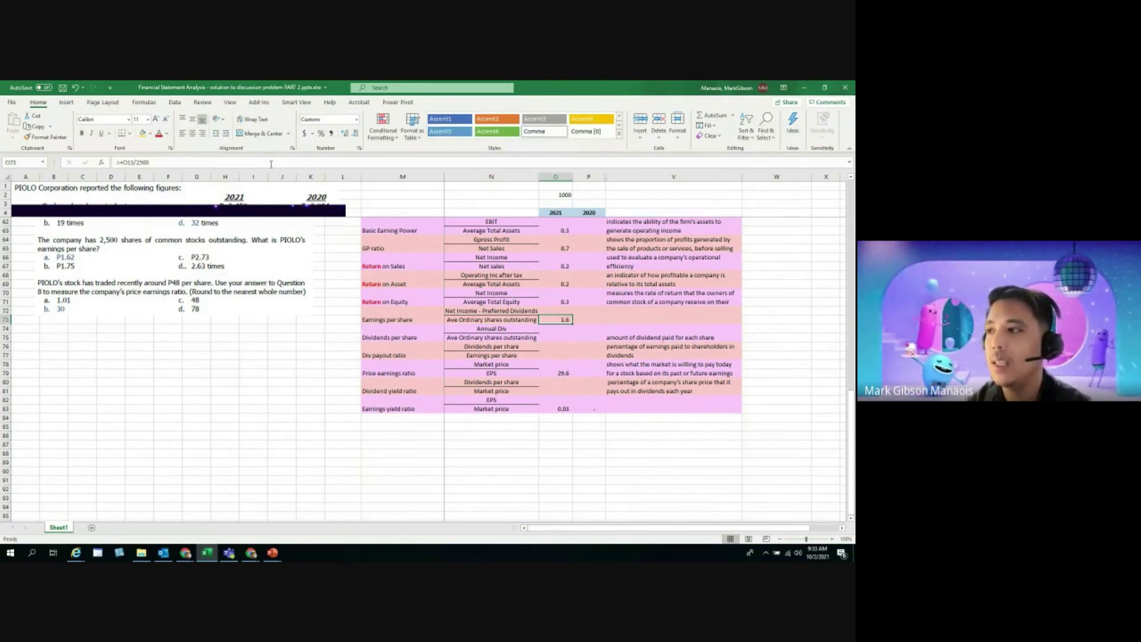
pyautogui.click(345, 134)
pyautogui.click(543, 443)
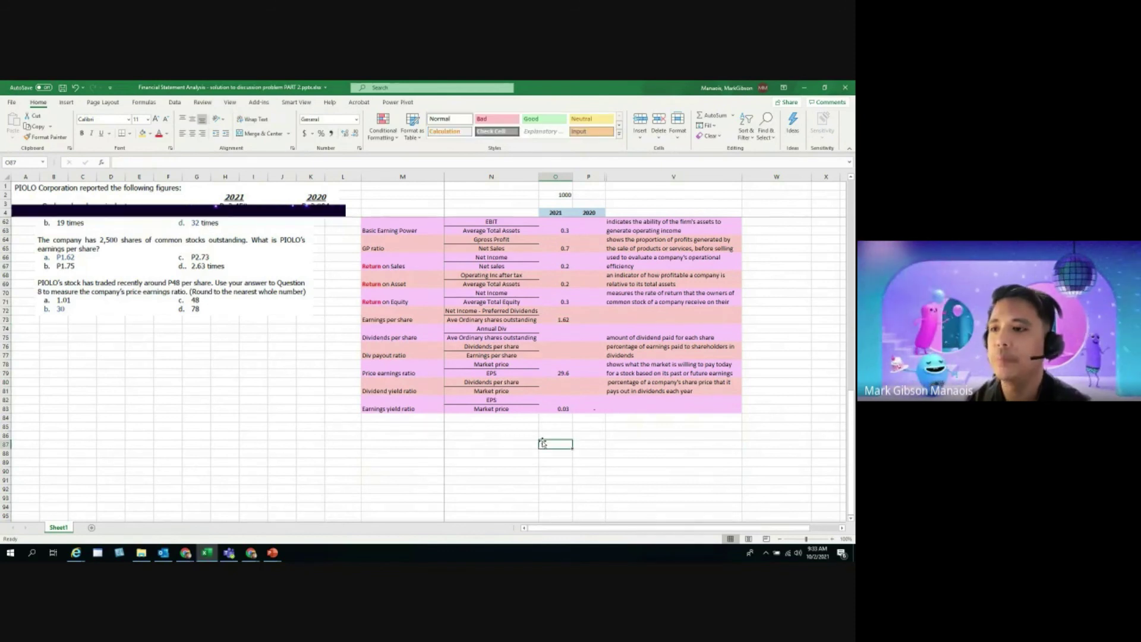
# Review the Dividends per share definition with its 2021 cells, and the Price earnings ratio label.
pyautogui.moveTo(389, 337); pyautogui.dragTo(490, 339)
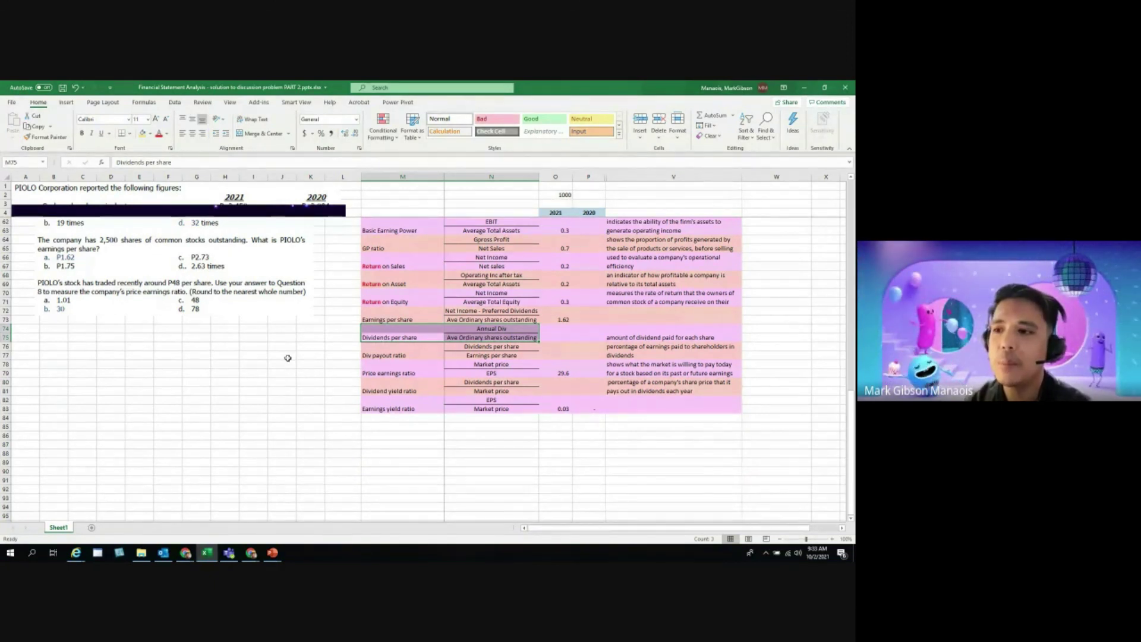
pyautogui.moveTo(555, 329); pyautogui.dragTo(555, 334)
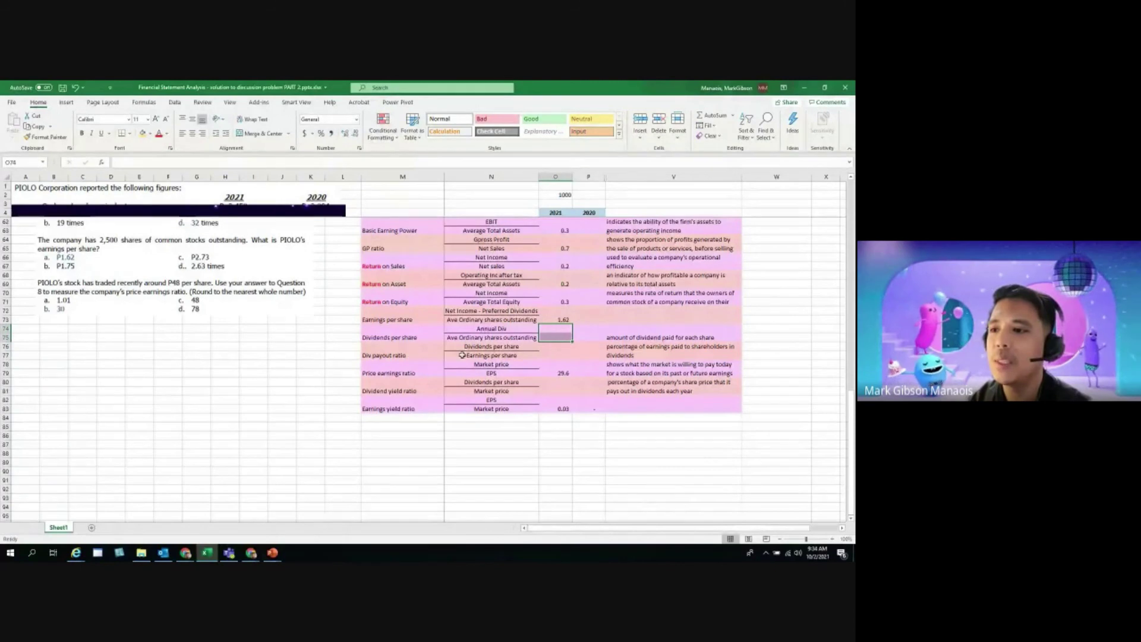
pyautogui.click(385, 375)
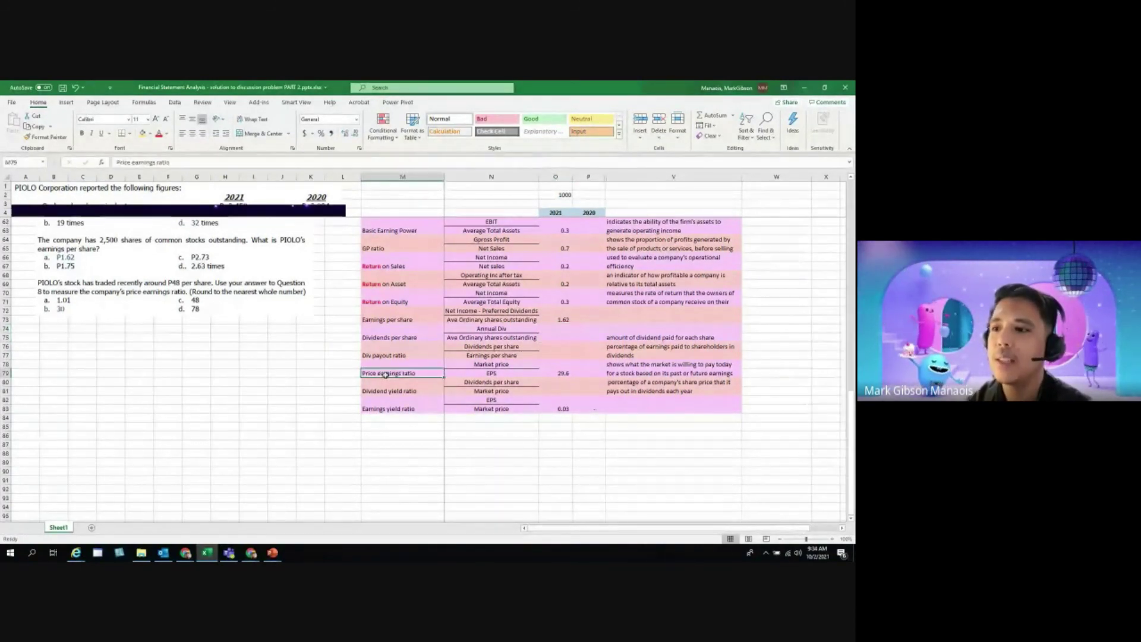
# Copy the "Earnings per share" label over the EPS entries in the Price earnings ratio denominator and the Earnings yield ratio numerator.
pyautogui.click(492, 372)
pyautogui.click(392, 321)
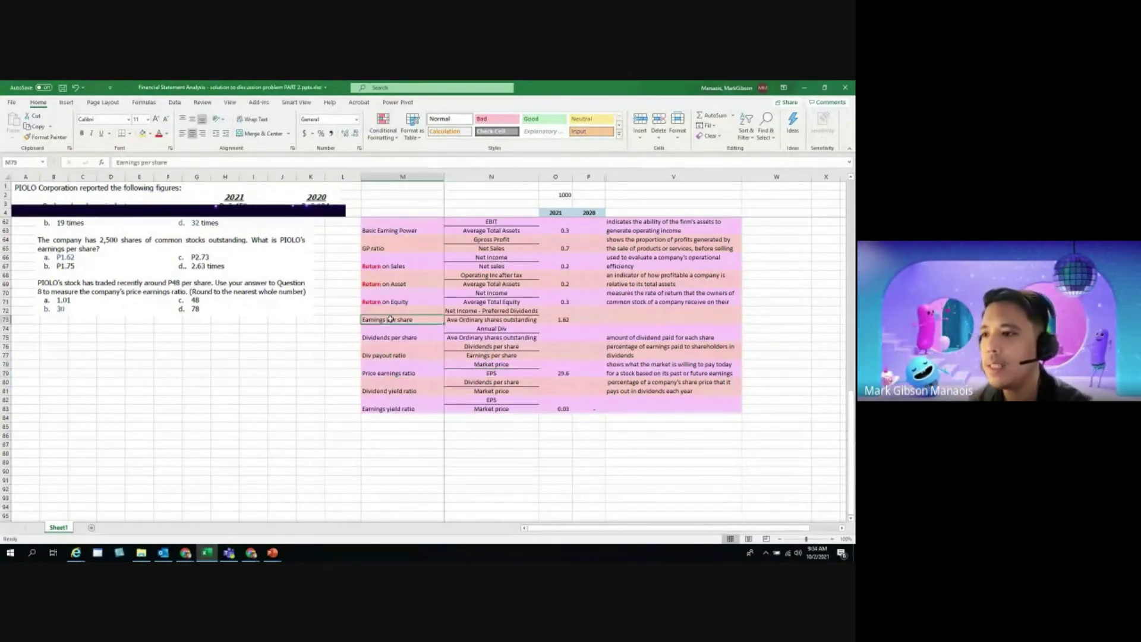
pyautogui.hotkey('ctrl', 'c')
pyautogui.rightClick(499, 373)
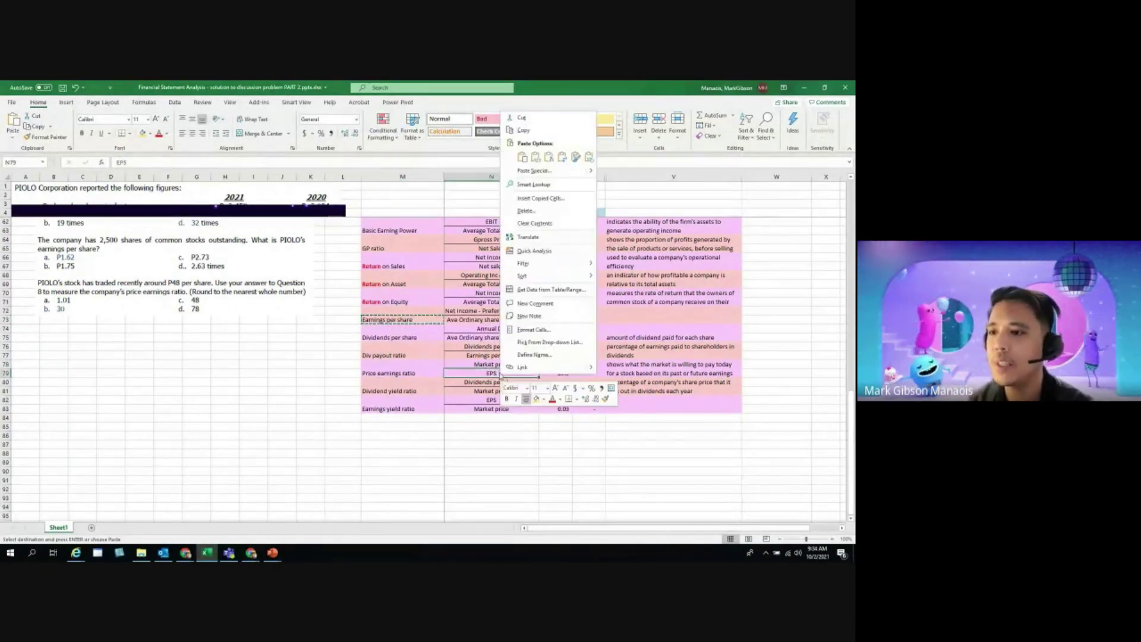
pyautogui.press('Escape')
pyautogui.hotkey('ctrl', 'v')
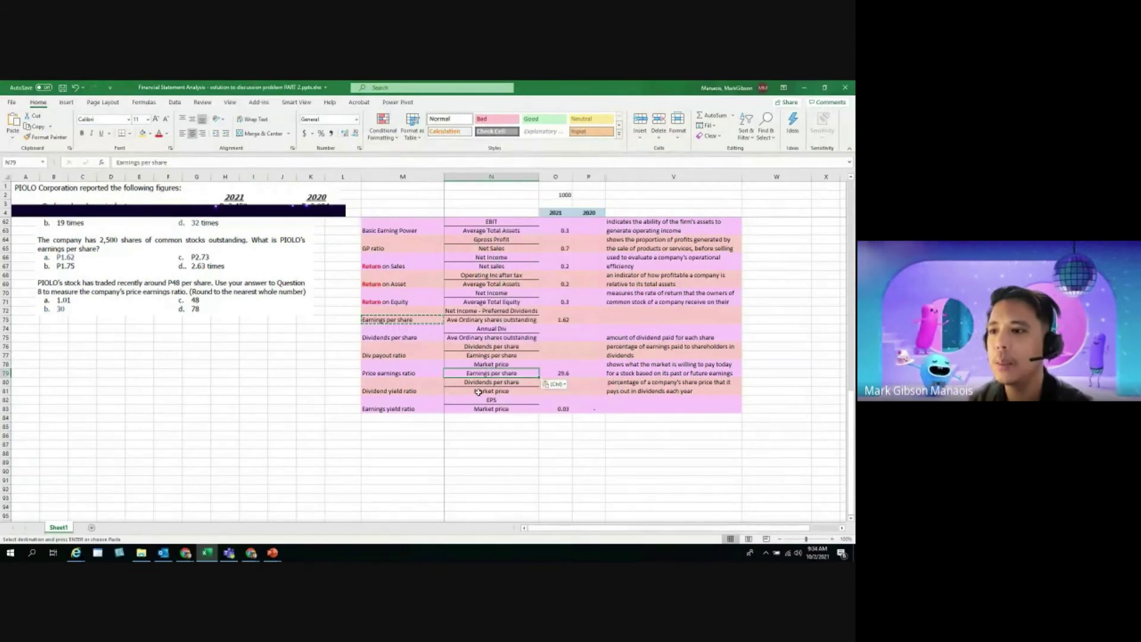
pyautogui.rightClick(490, 399)
pyautogui.press('Escape')
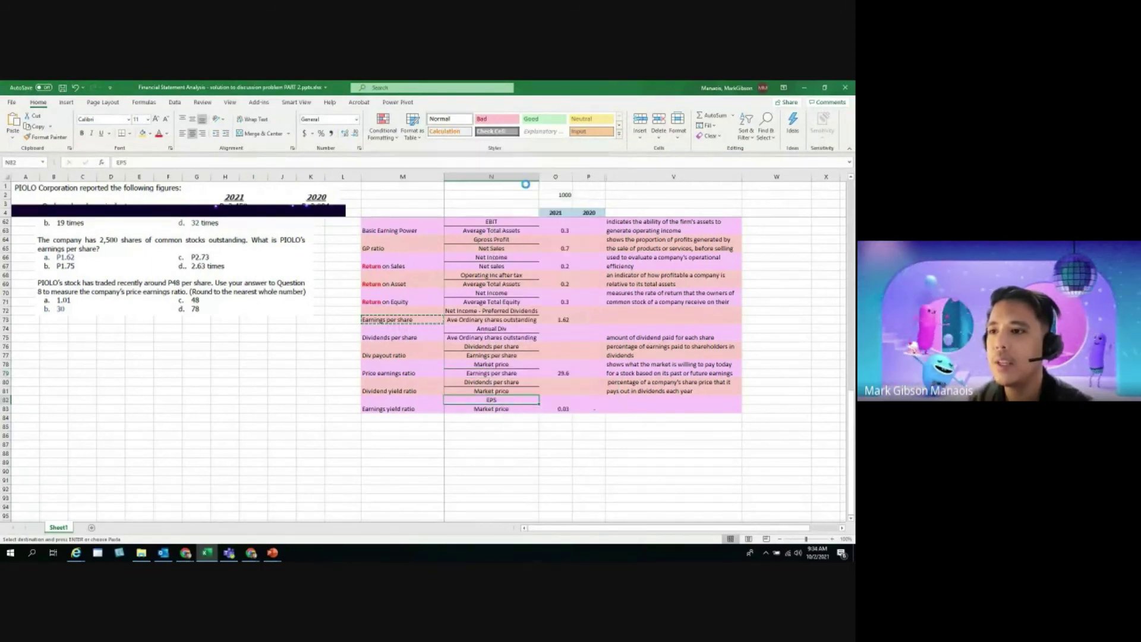
pyautogui.press('Return')
pyautogui.click(534, 452)
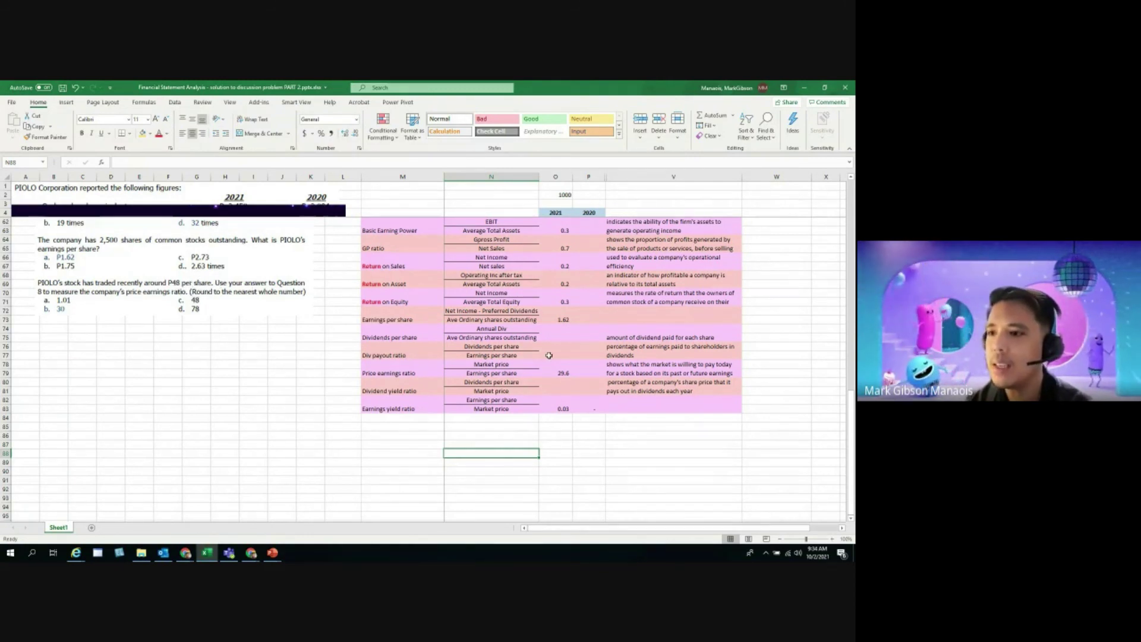
# Examine the 2021 Price earnings ratio formula and its cell references, and the 2021 Dividend yield ratio cell.
pyautogui.click(562, 373)
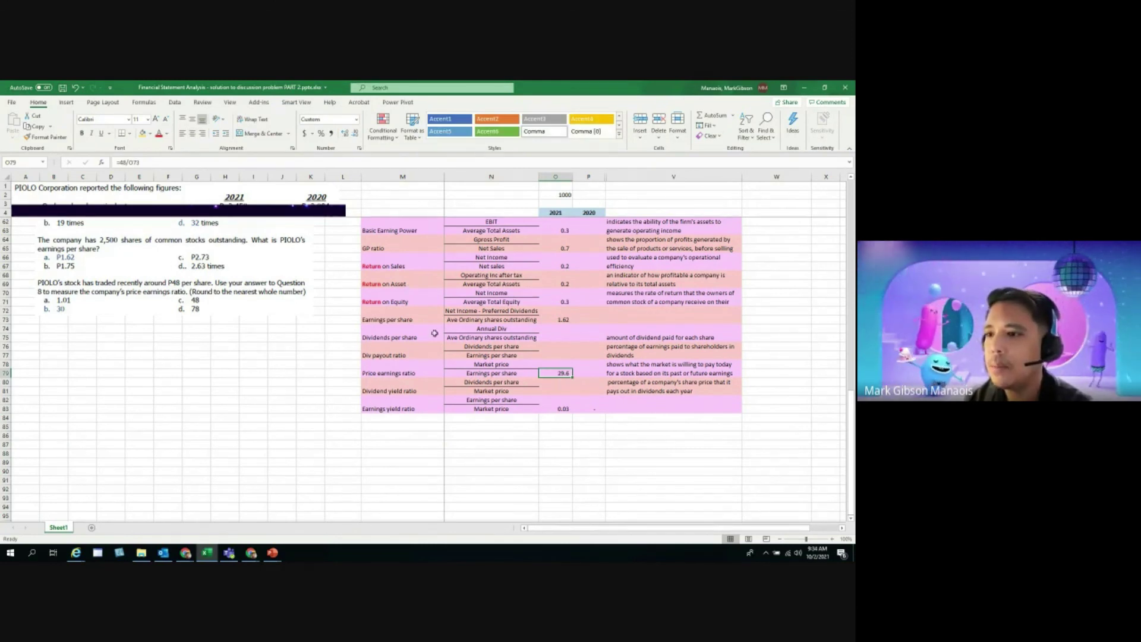
pyautogui.click(157, 162)
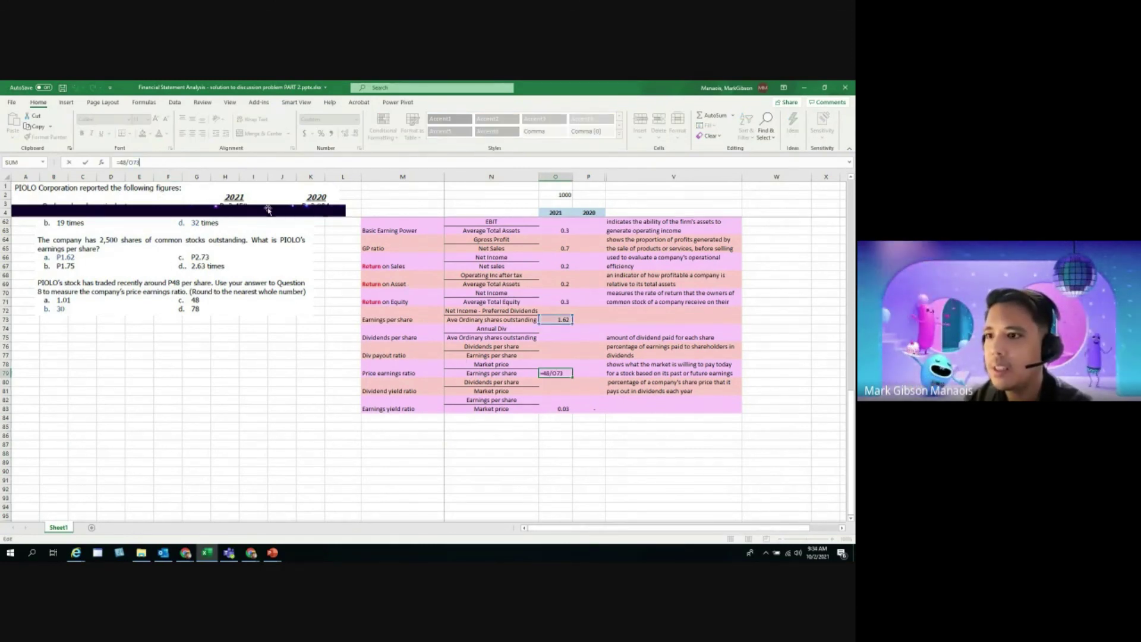
pyautogui.press('Escape')
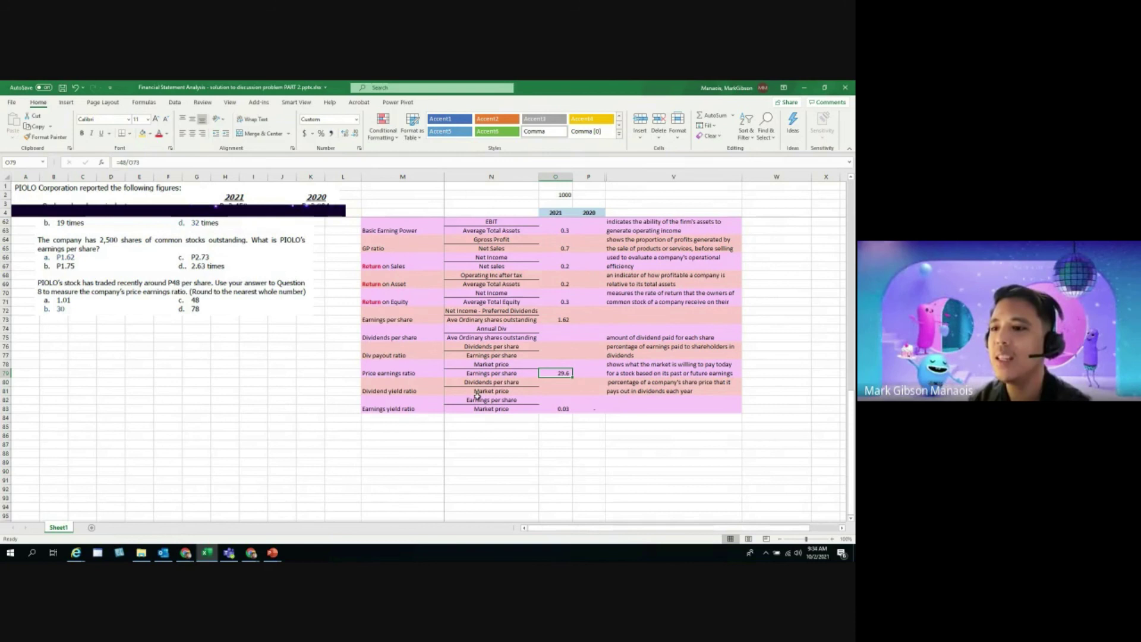
pyautogui.click(564, 384)
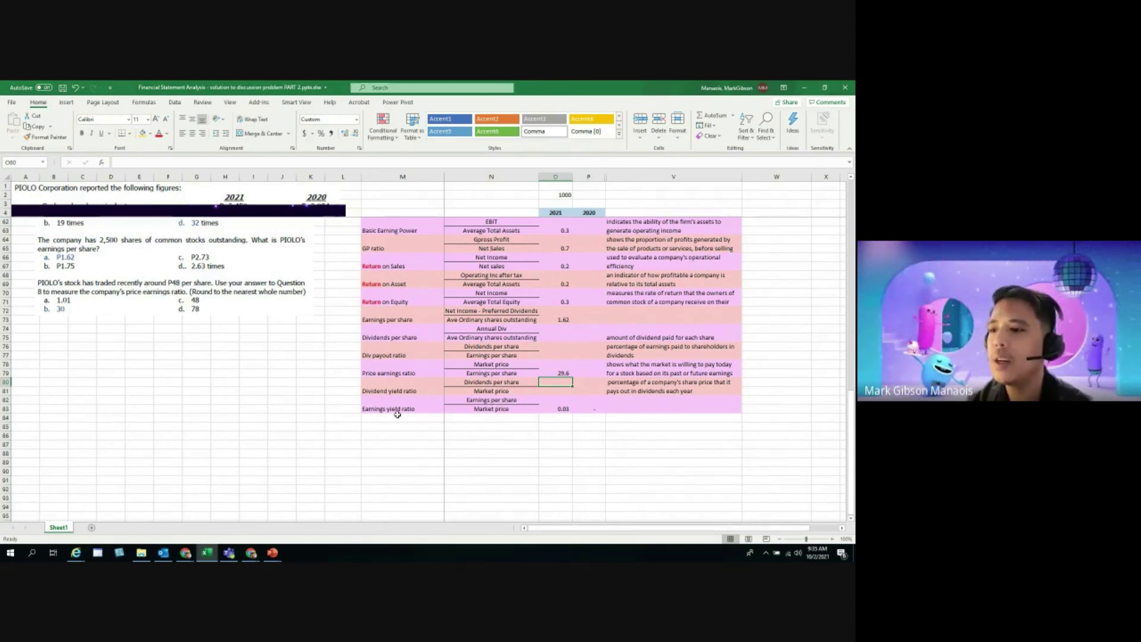
# Examine the Earnings yield ratio's numerator label and its 2021 formula with the referenced cells.
pyautogui.click(472, 401)
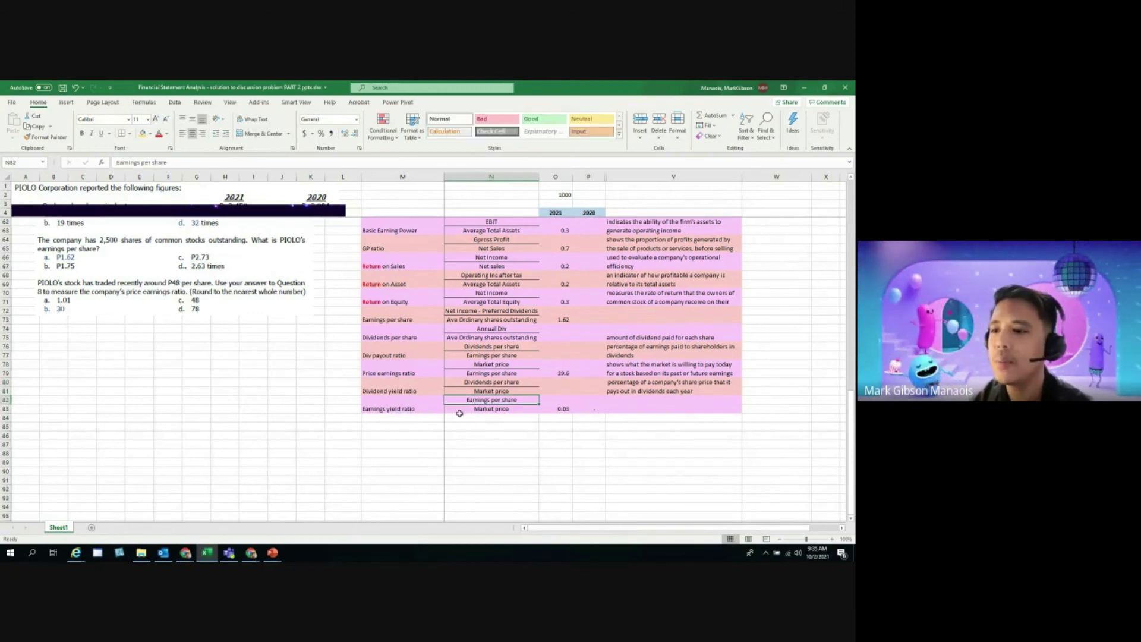
pyautogui.click(556, 409)
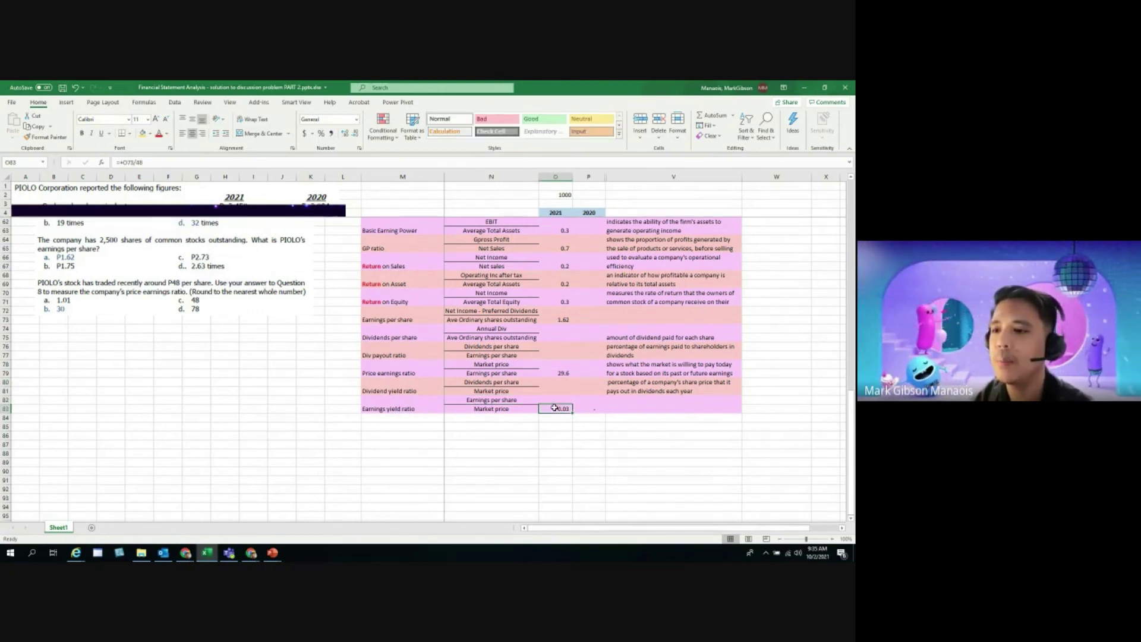
pyautogui.press('F2')
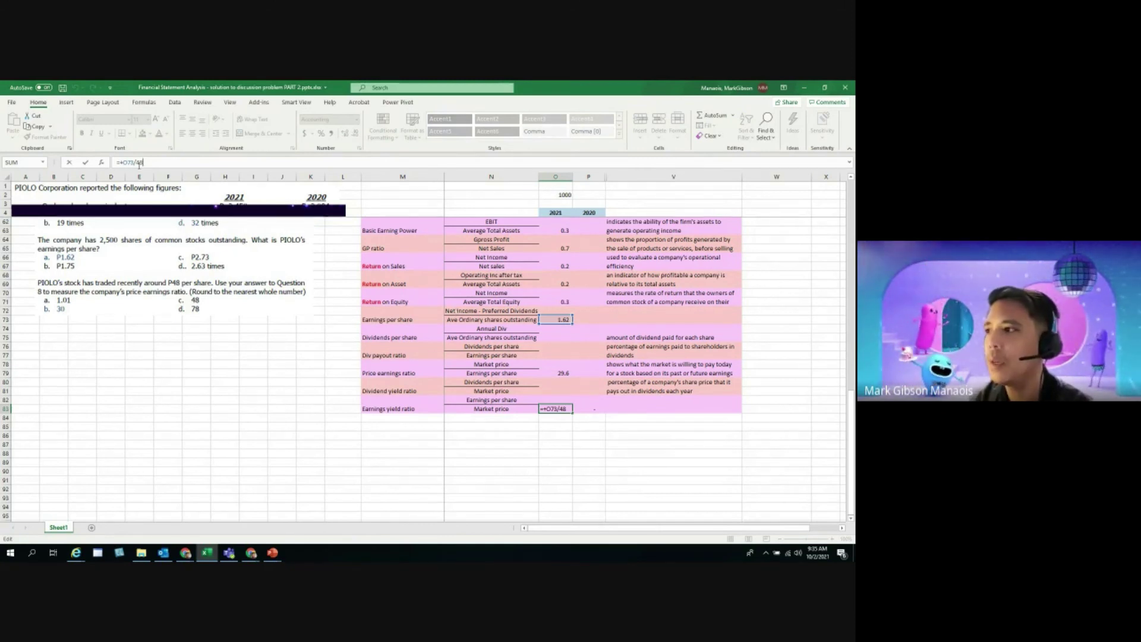
pyautogui.click(290, 426)
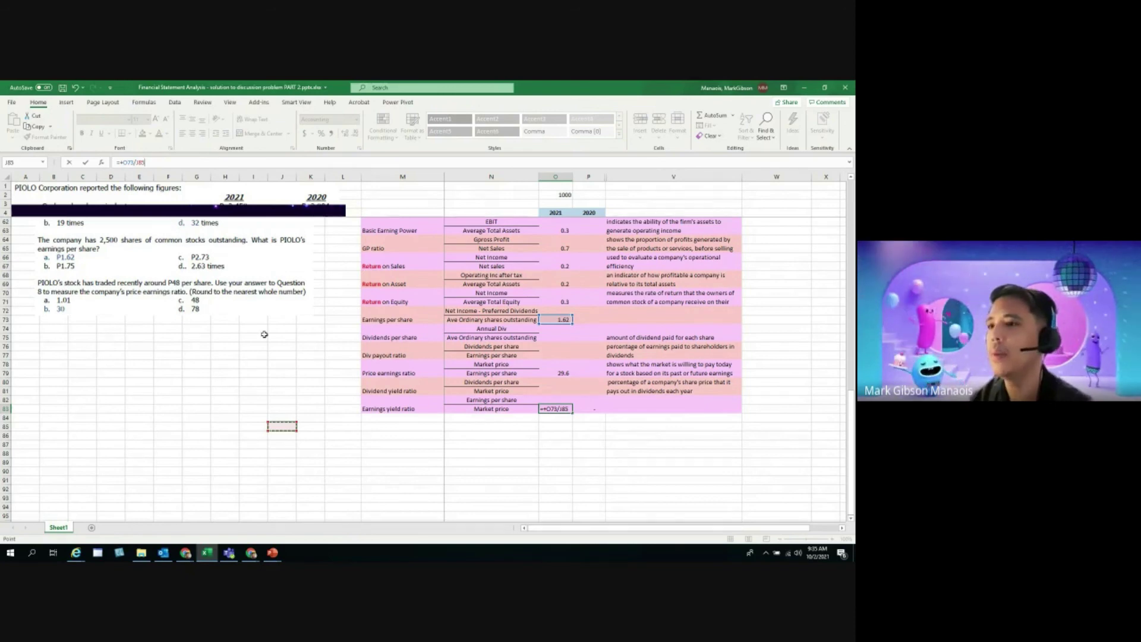
pyautogui.scroll(7, 416, 345)
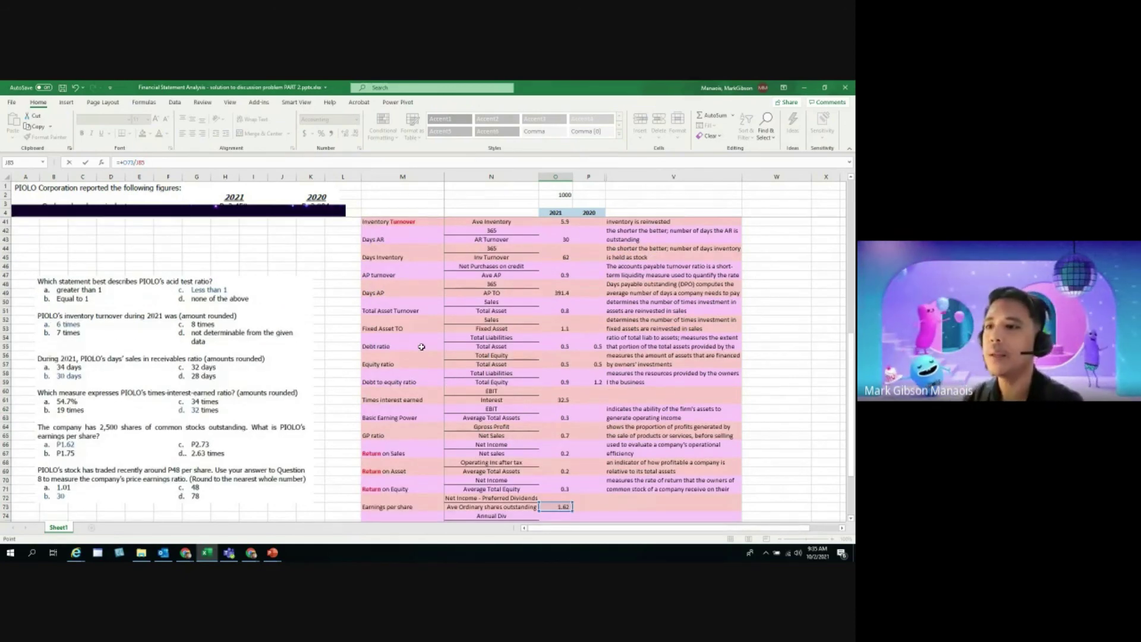
pyautogui.scroll(6, 422, 347)
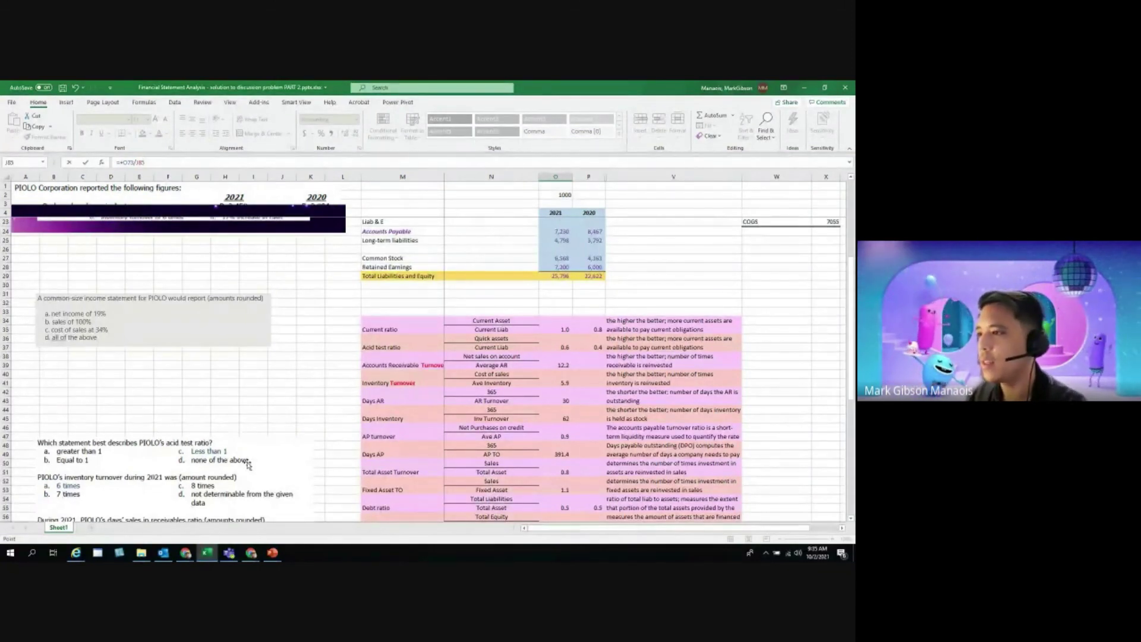
# Switch to PowerPoint to check the questions on the Discussion Problem 2 slide, and return to the Excel workbook.
pyautogui.hotkey('alt', 'Tab')
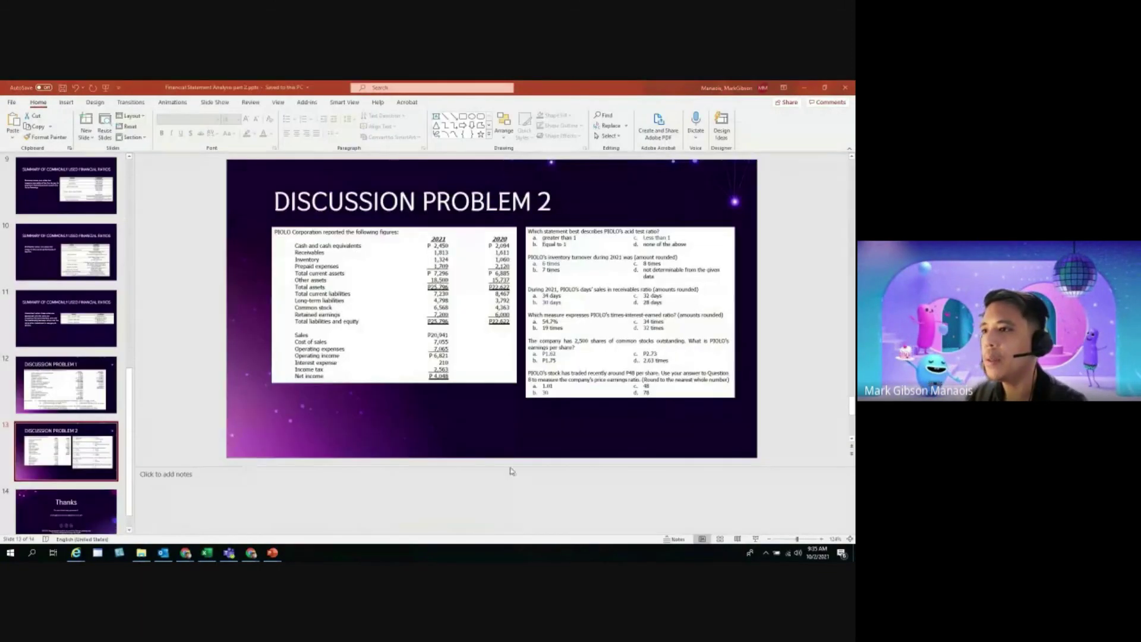
pyautogui.click(602, 340)
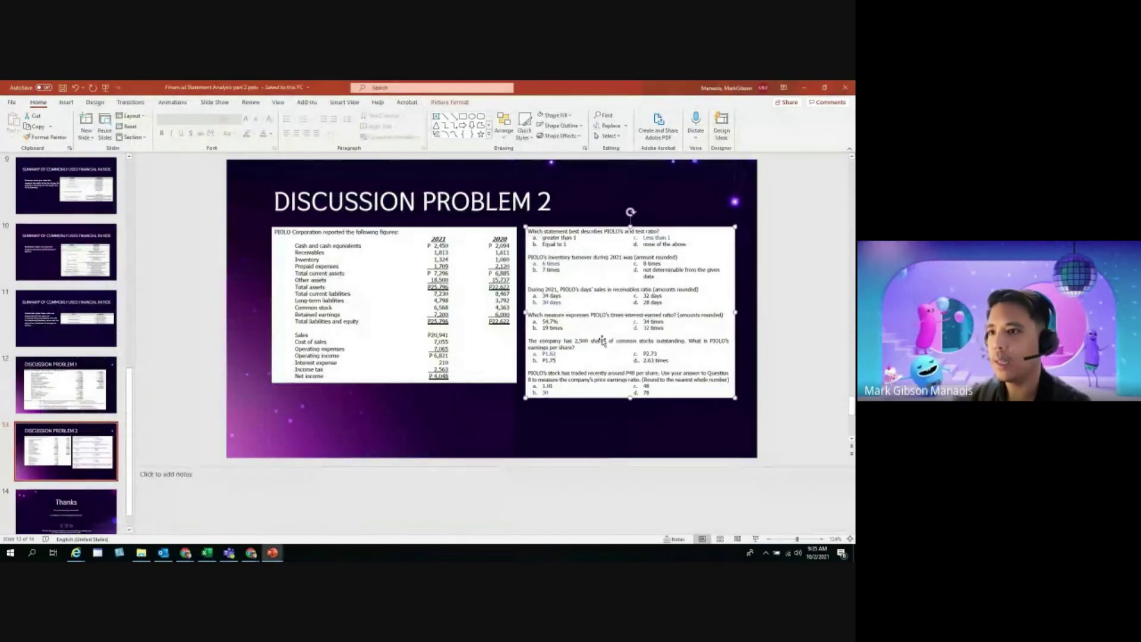
pyautogui.hotkey('alt', 'Tab')
# Move the questions picture up beside the Acid test and turnover ratios, and widen the column of ratio names.
pyautogui.scroll(-5, 131, 361)
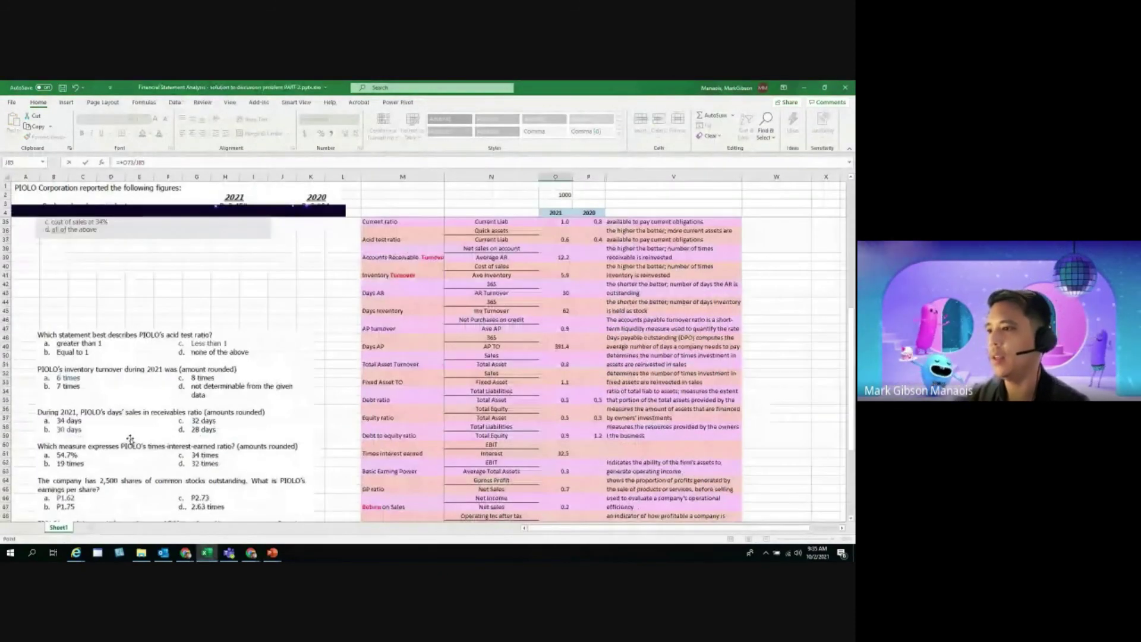
pyautogui.click(131, 361)
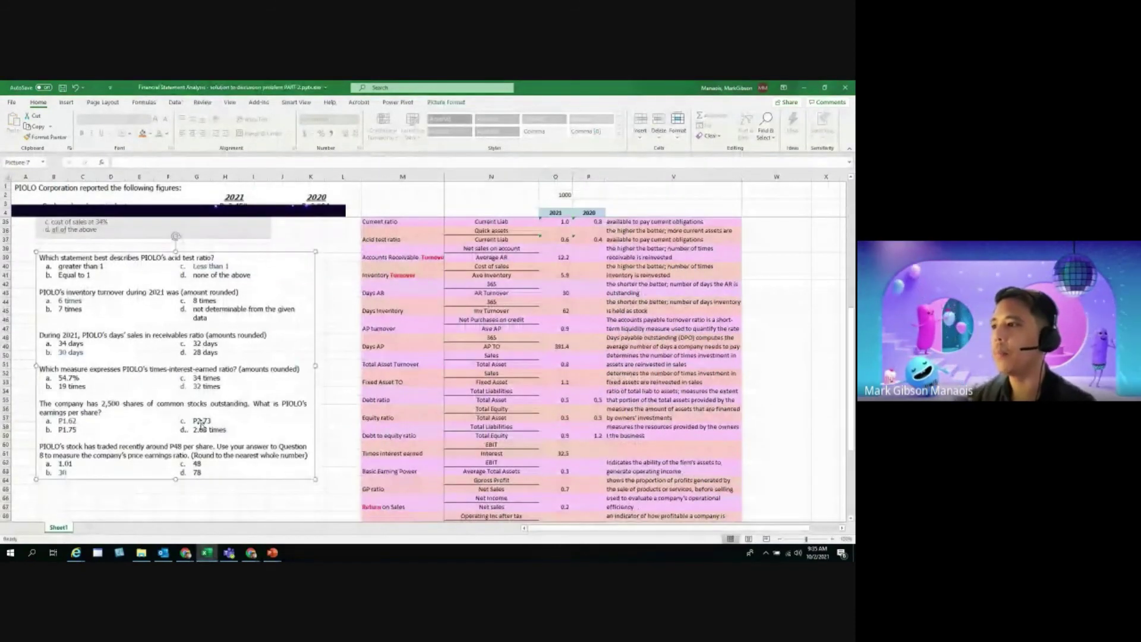
pyautogui.click(336, 373)
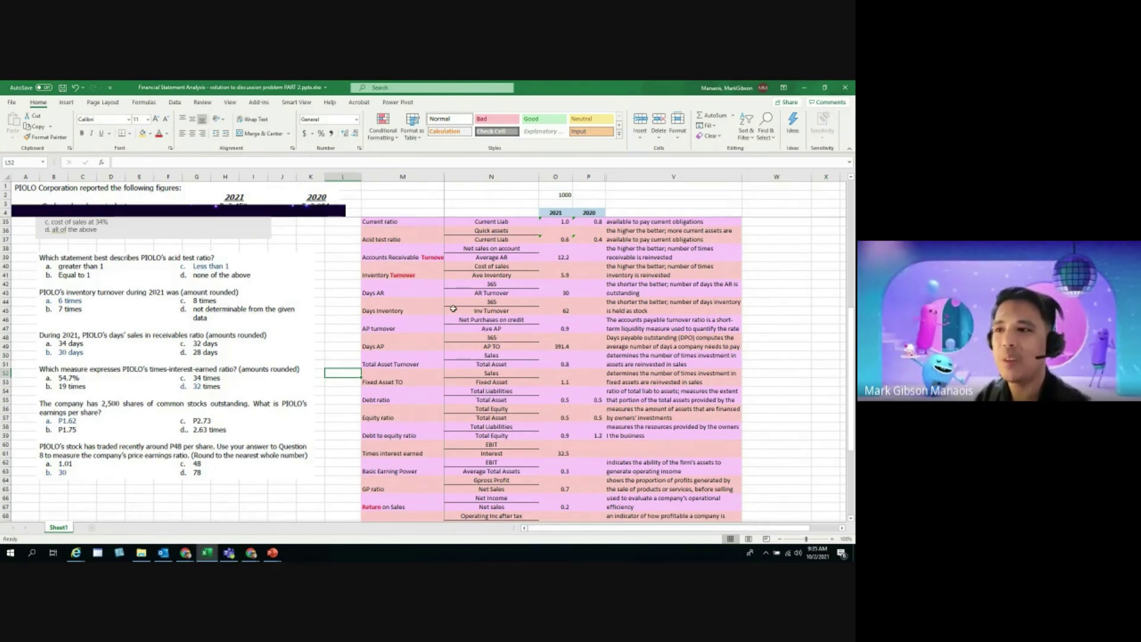
pyautogui.moveTo(444, 176); pyautogui.dragTo(443, 175)
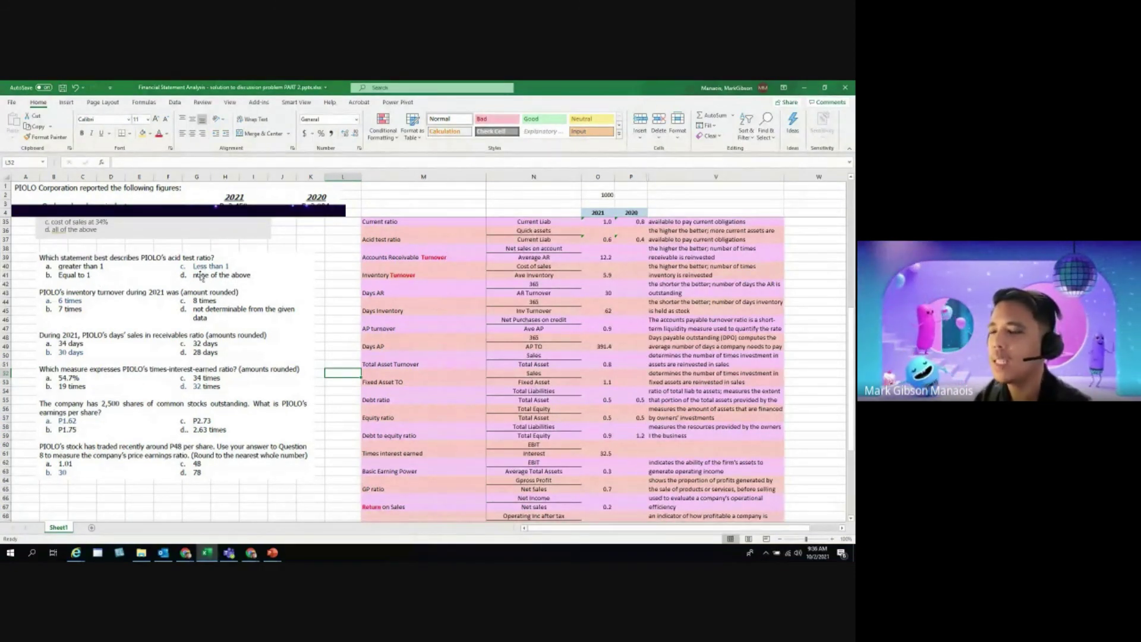
# Compare the 2021 and 2020 Acid test ratio cells against the acid test question.
pyautogui.click(603, 238)
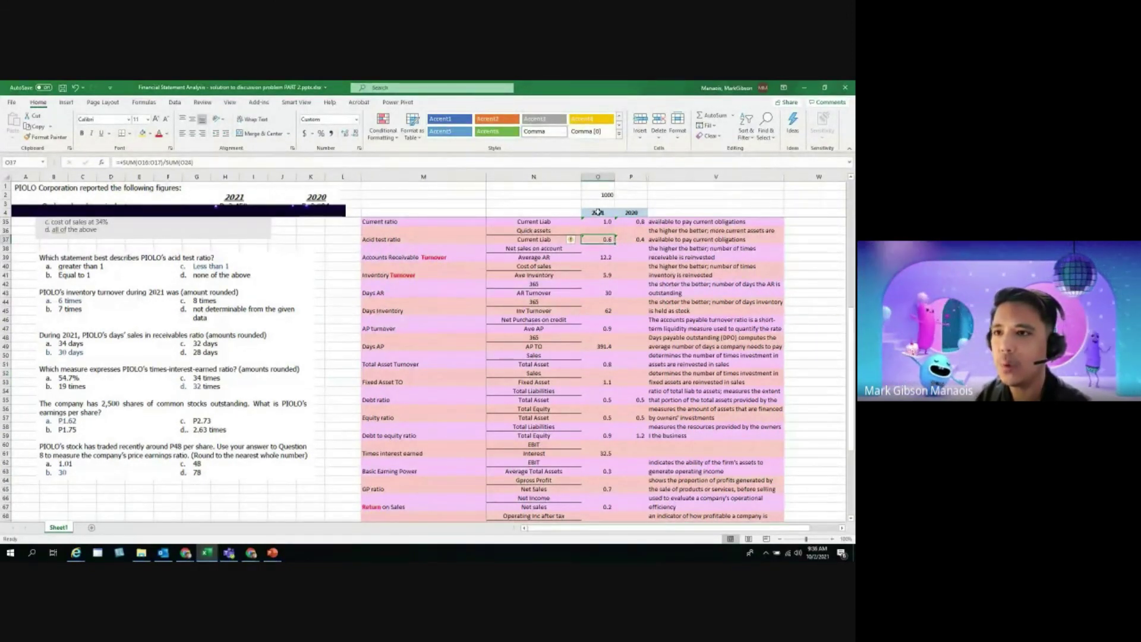
pyautogui.click(638, 239)
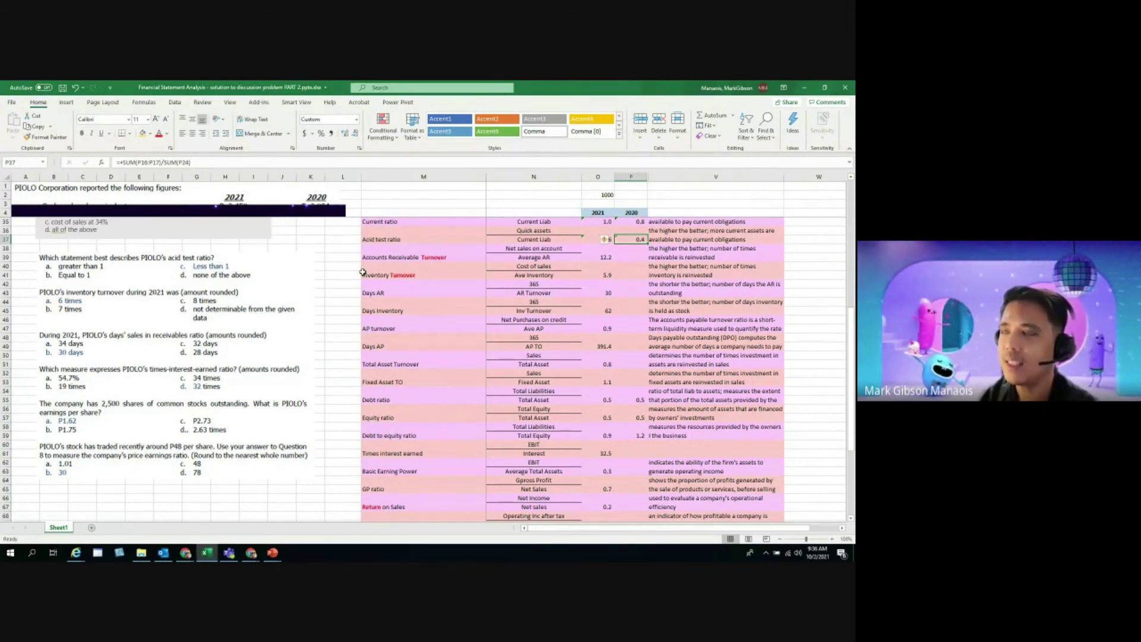
pyautogui.click(624, 274)
pyautogui.click(602, 239)
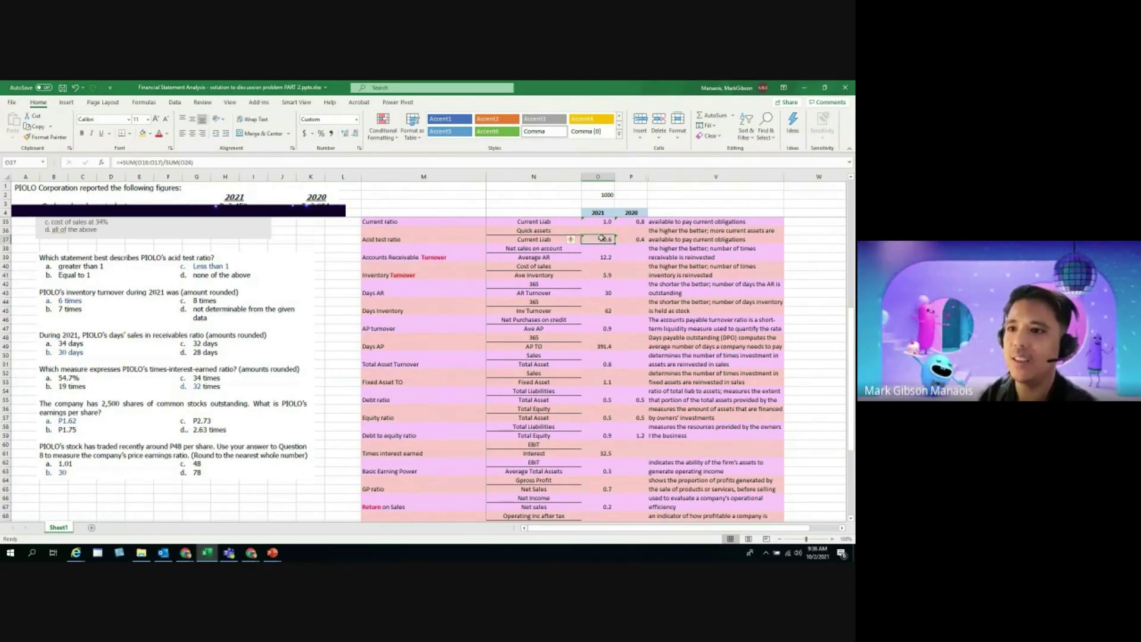
pyautogui.click(631, 240)
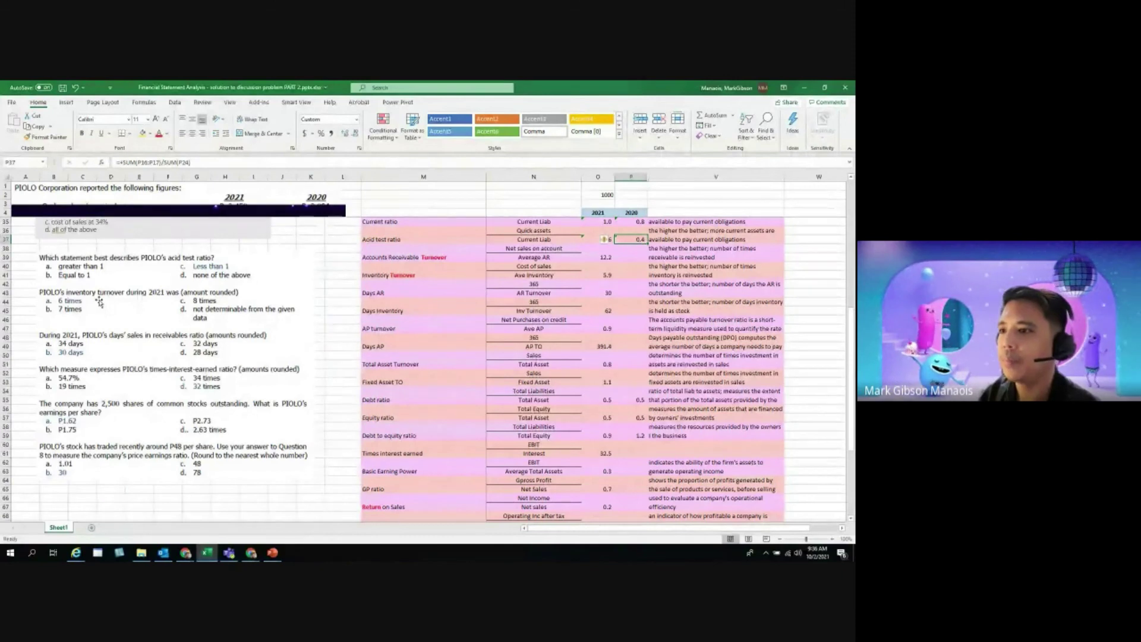
# Review the Inventory Turnover rows and show the 2021 value without decimal places.
pyautogui.moveTo(372, 274); pyautogui.dragTo(603, 267)
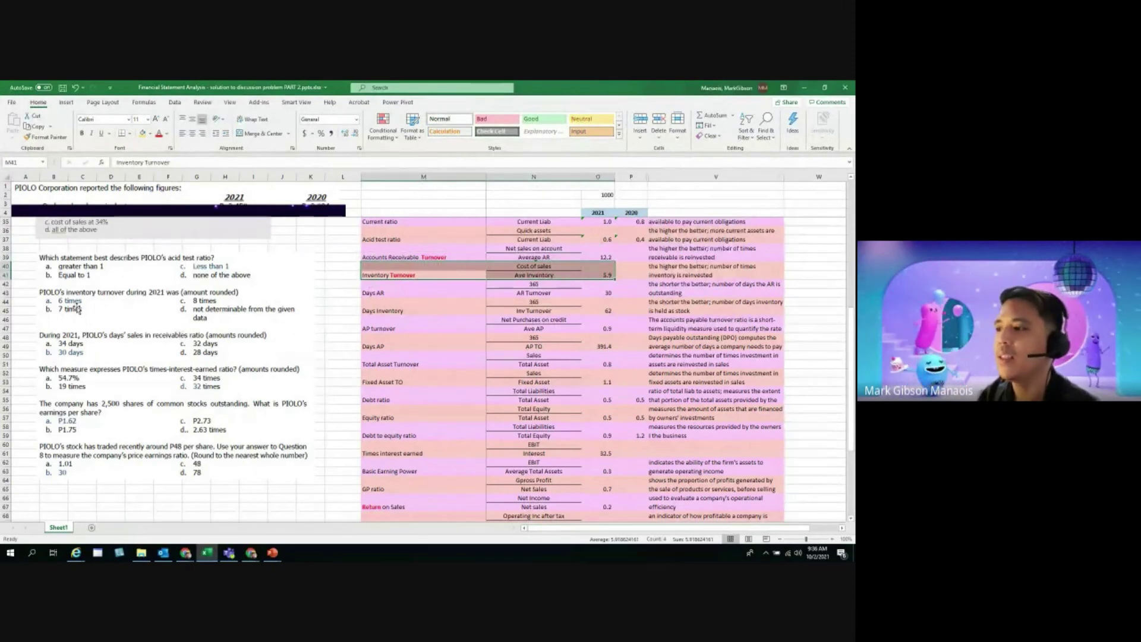
pyautogui.click(600, 275)
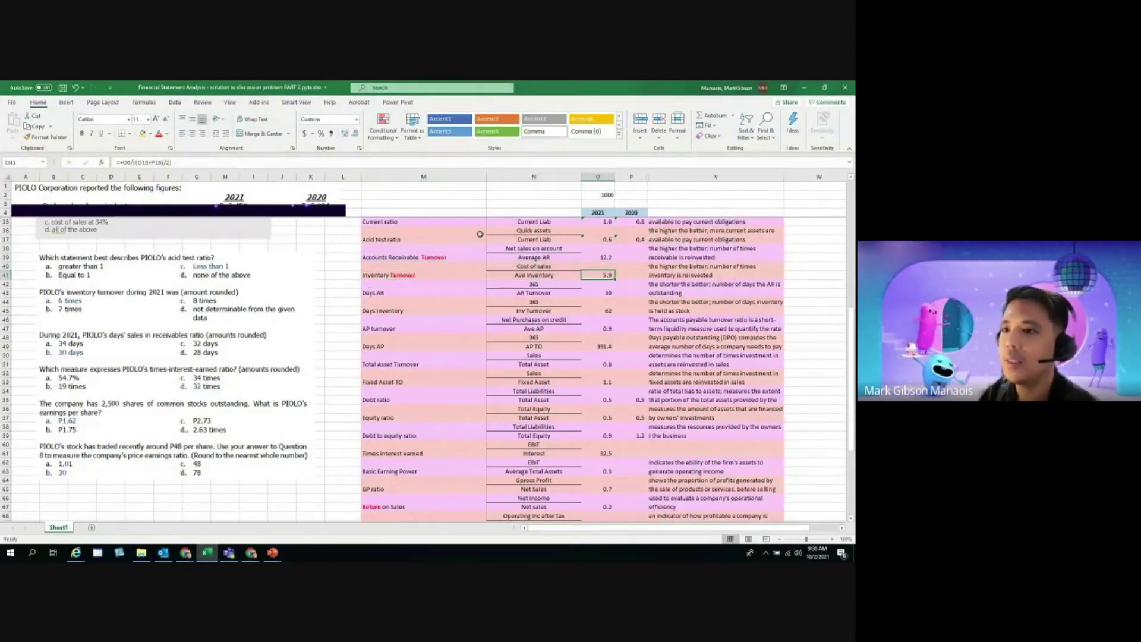
pyautogui.click(355, 133)
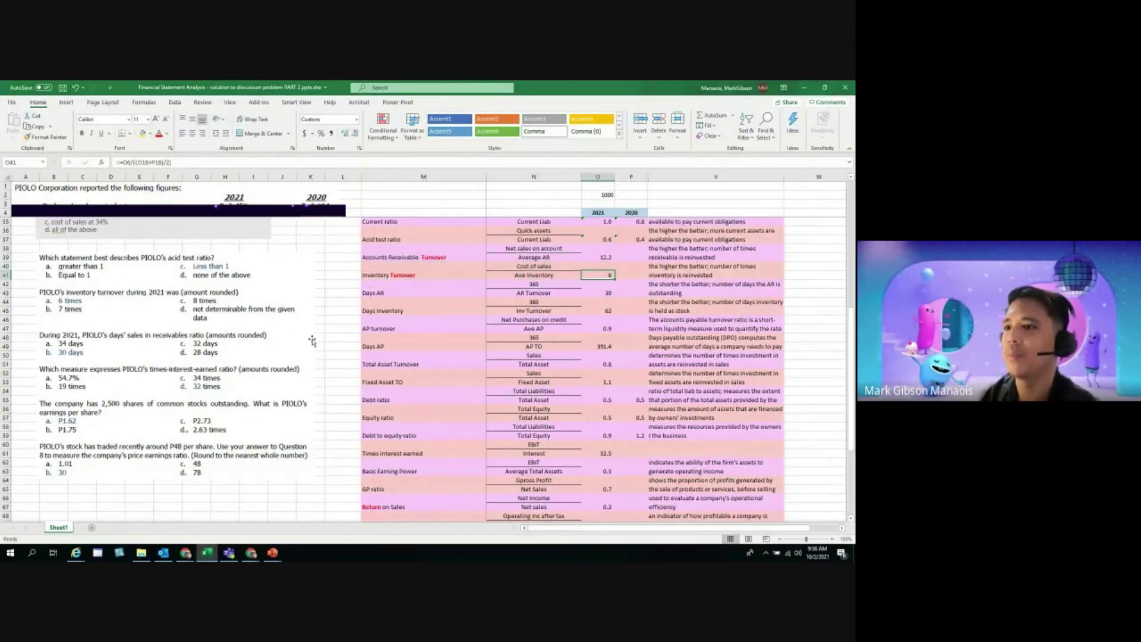
# Rename the "Days AR" label as "Days sales in receivable".
pyautogui.click(228, 321)
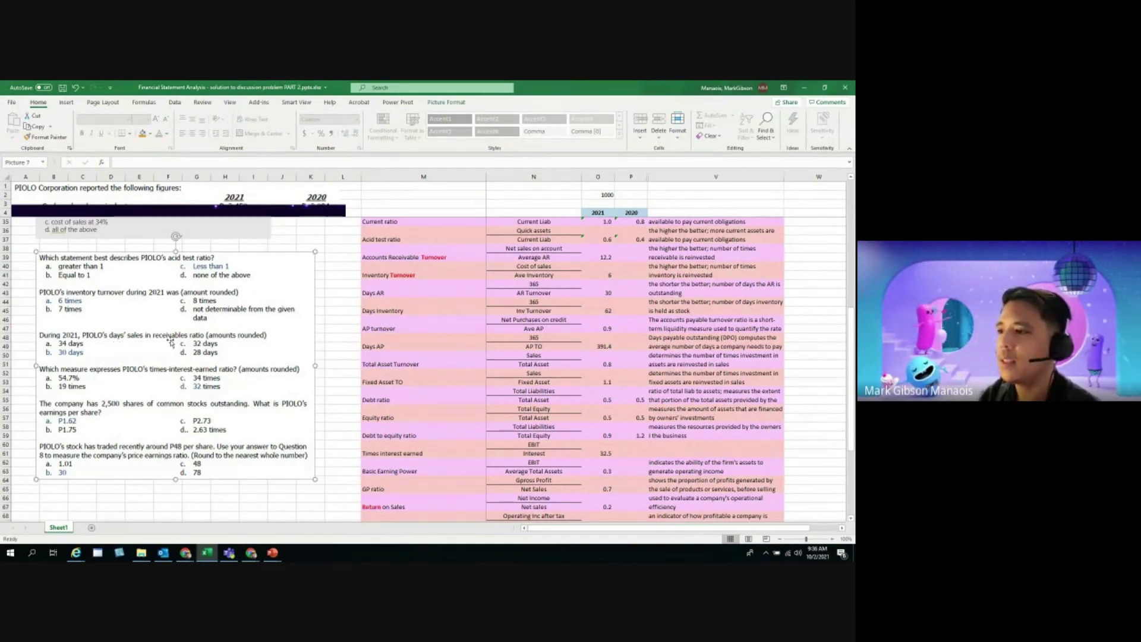
pyautogui.doubleClick(392, 294)
pyautogui.press('BackSpace')
pyautogui.press('BackSpace')
pyautogui.write('sales')
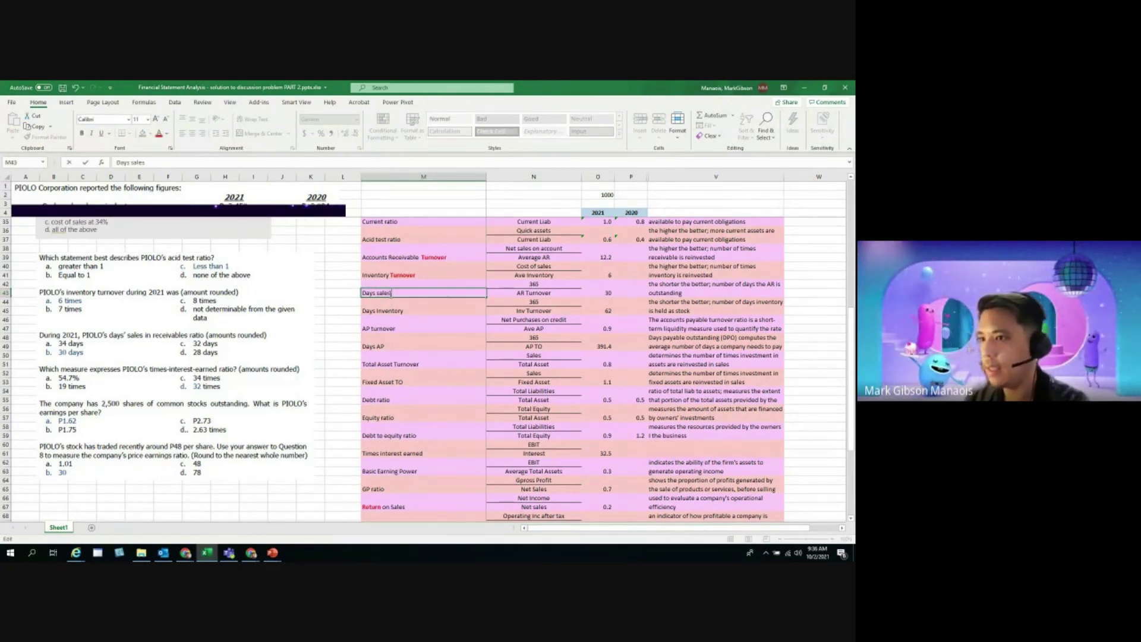
pyautogui.write(' in recei')
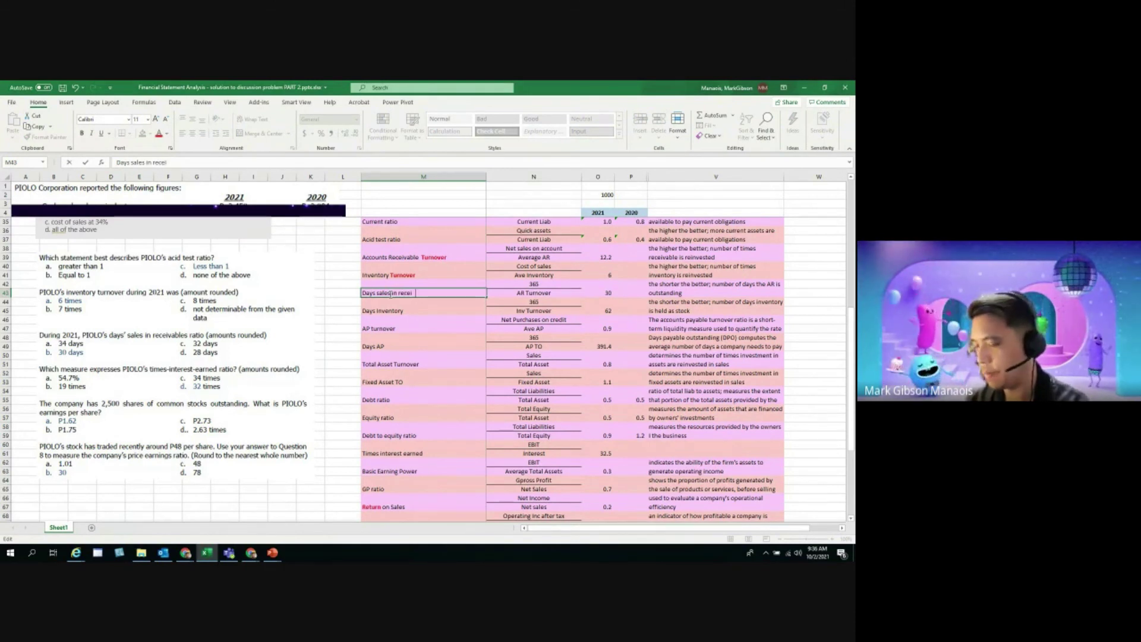
pyautogui.write('vable')
pyautogui.press('Return')
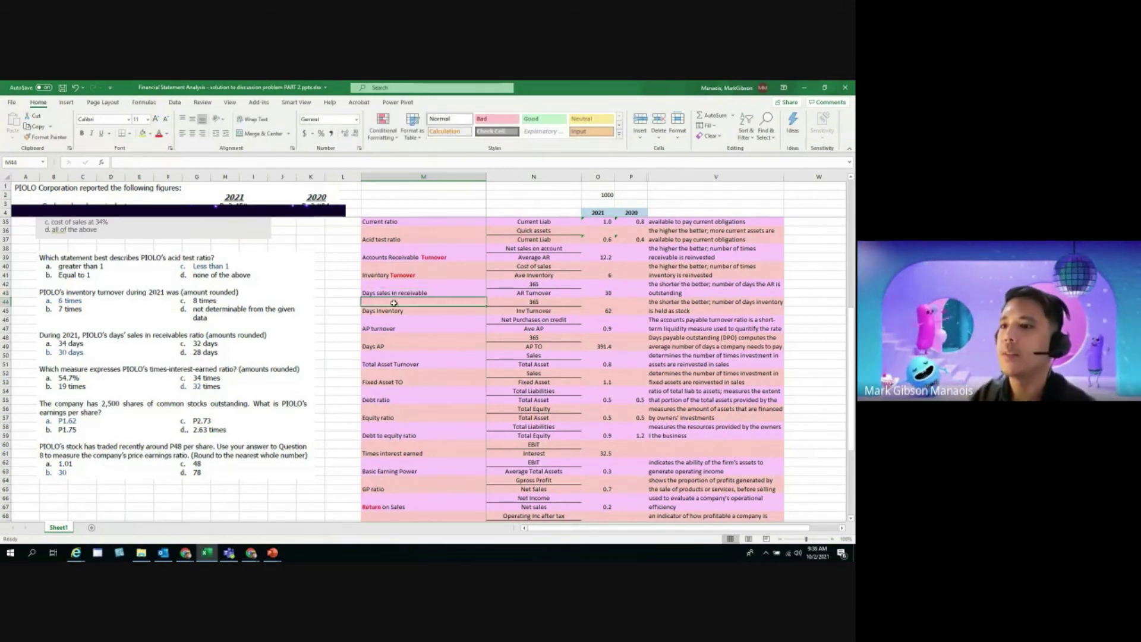
# Review the Days sales in receivable and Accounts Receivable Turnover rows, including the 2021 days sales formula.
pyautogui.click(540, 293)
pyautogui.press('Up')
pyautogui.click(540, 294)
pyautogui.moveTo(390, 293); pyautogui.dragTo(596, 285)
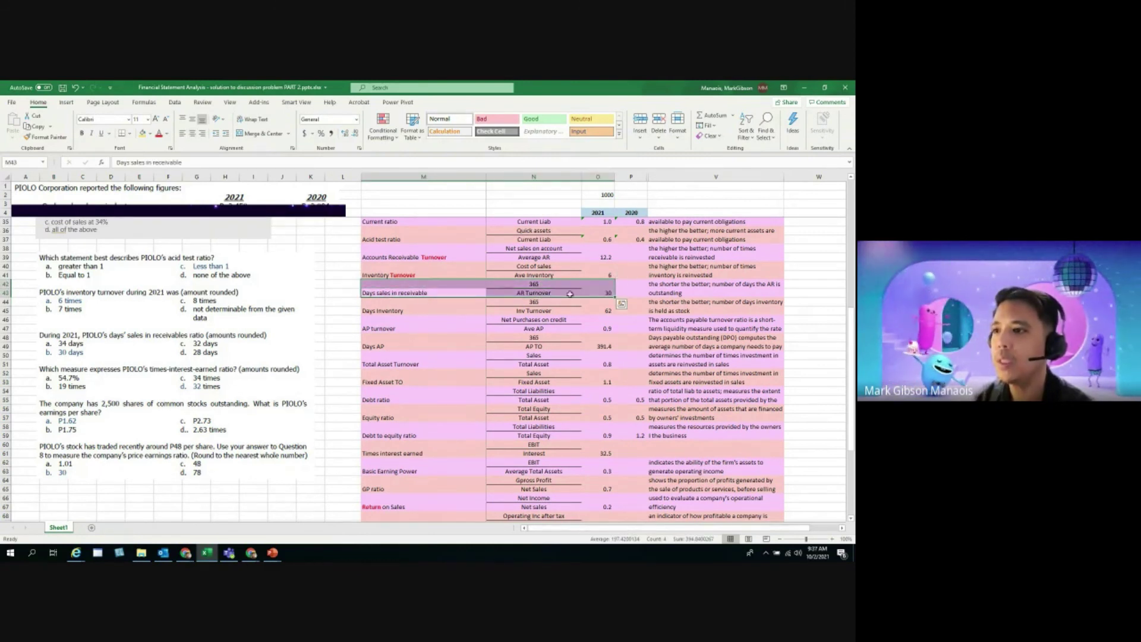
pyautogui.moveTo(397, 257); pyautogui.dragTo(612, 250)
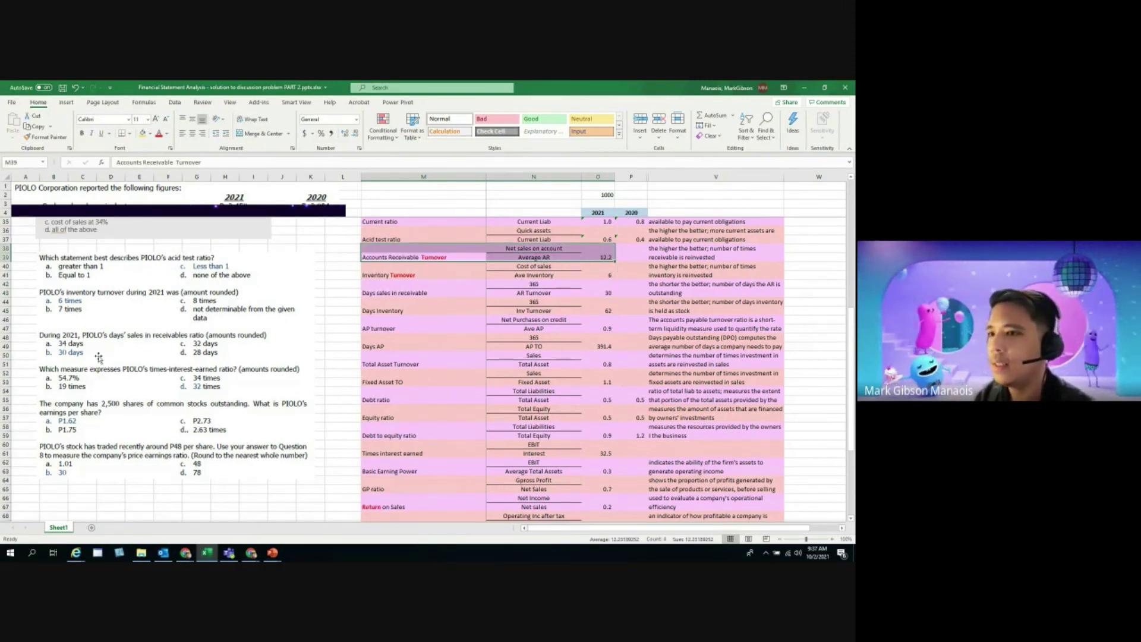
pyautogui.click(605, 293)
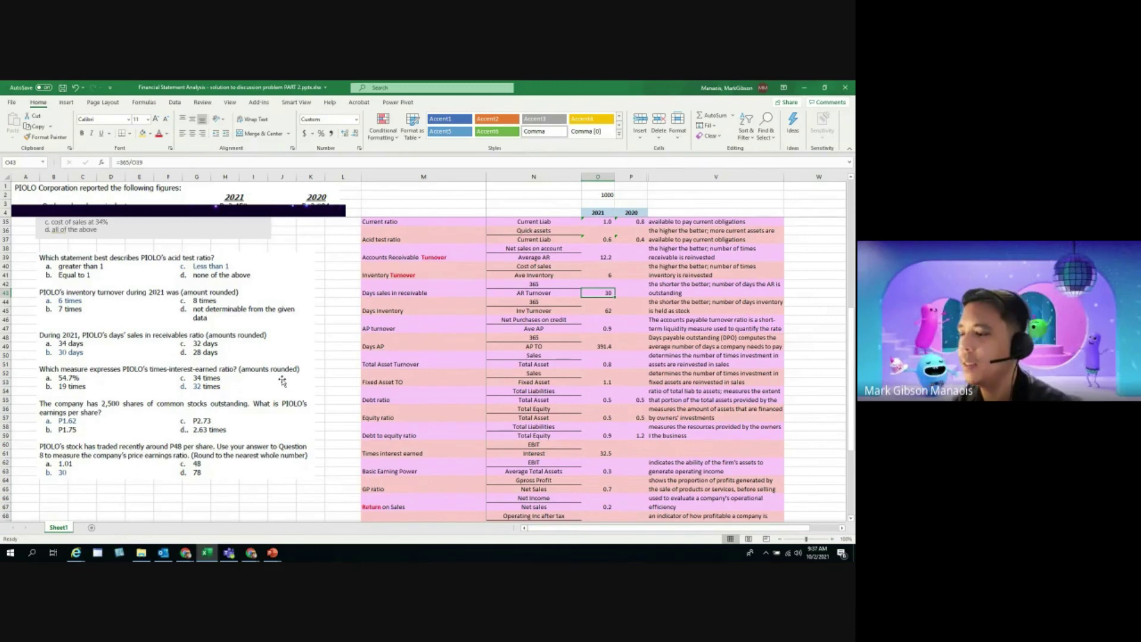
# Move the questions picture down near the Times interest earned rows, and show that ratio's 2021 value without decimal places.
pyautogui.moveTo(276, 399); pyautogui.dragTo(275, 453)
pyautogui.scroll(-1, 312, 409)
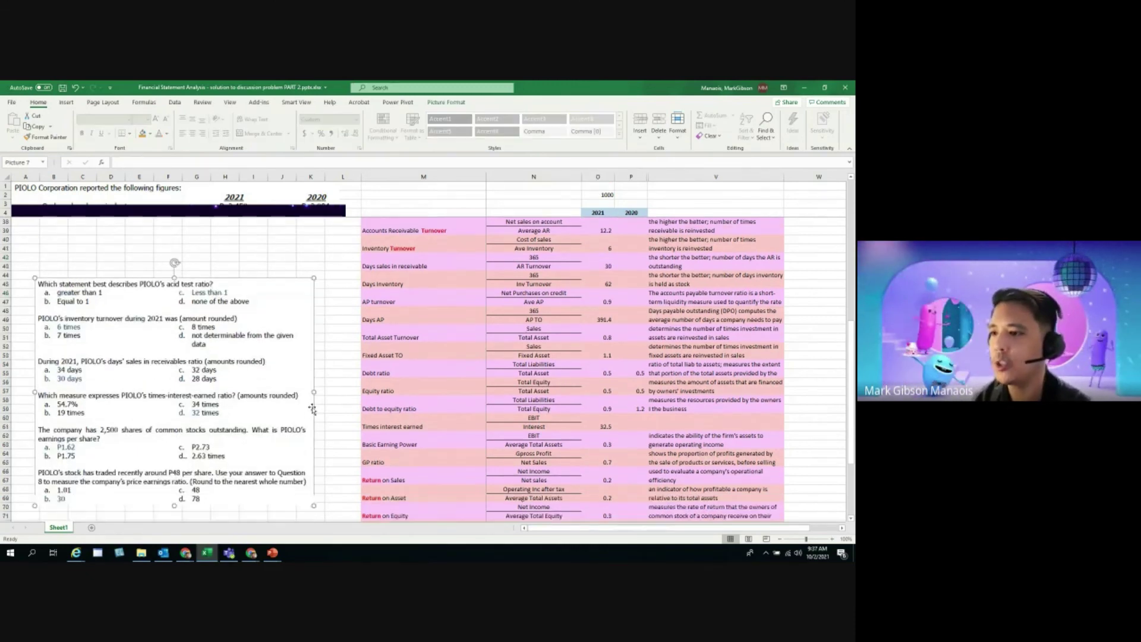
pyautogui.scroll(-2, 312, 409)
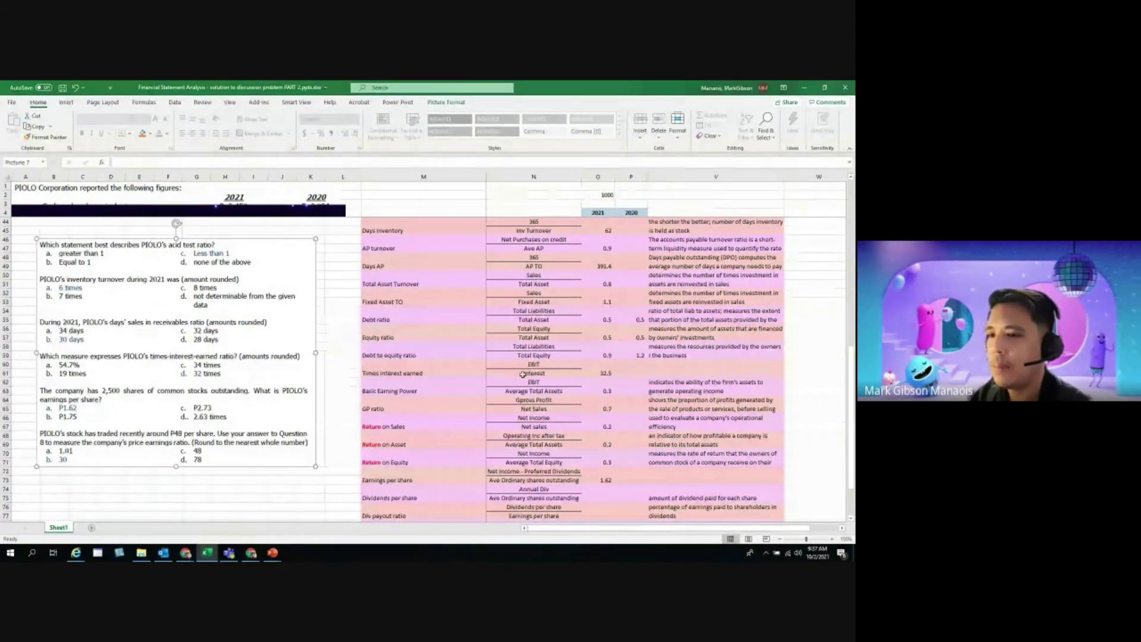
pyautogui.click(590, 375)
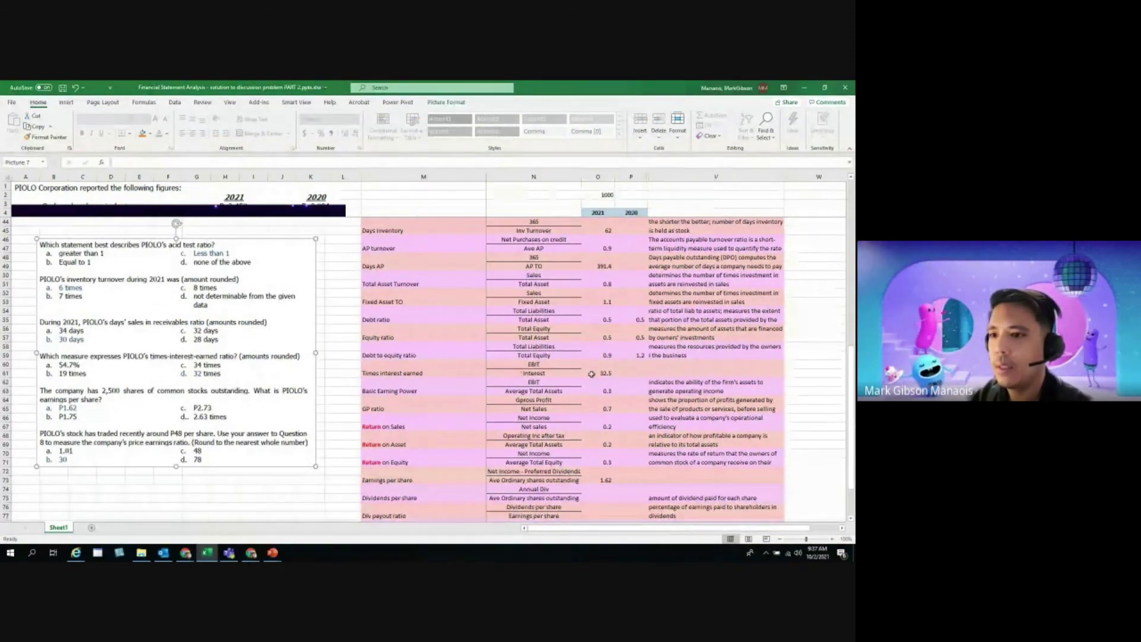
pyautogui.click(355, 136)
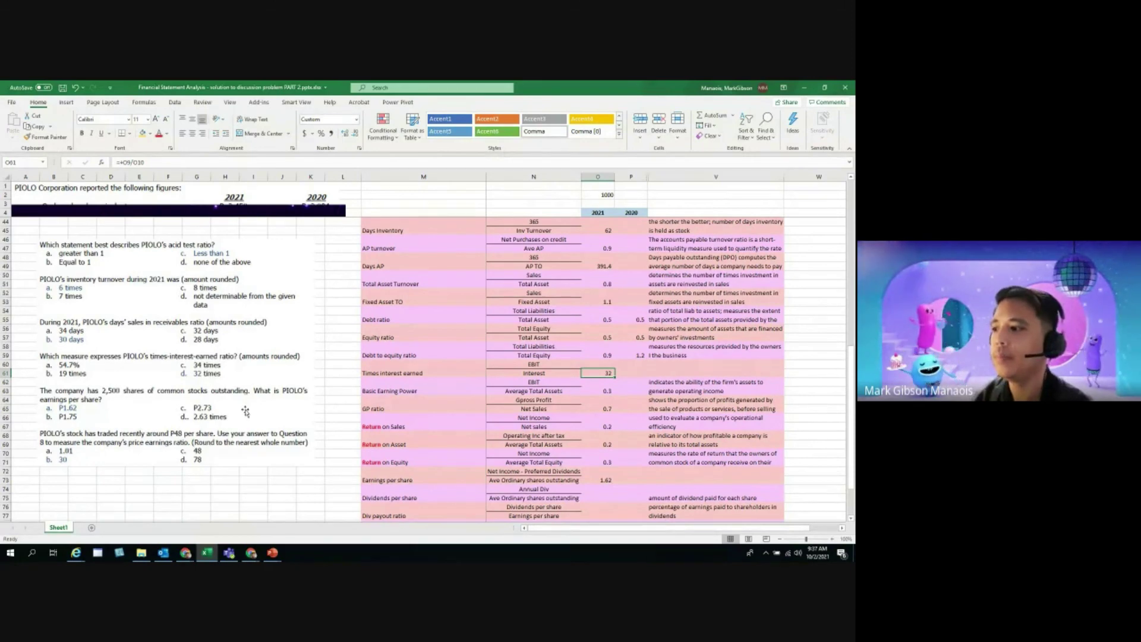
# Move the questions picture slightly further down so the earnings per share question sits nearer its ratio rows.
pyautogui.scroll(-1, 246, 411)
pyautogui.moveTo(245, 409); pyautogui.dragTo(249, 416)
pyautogui.scroll(-2, 244, 419)
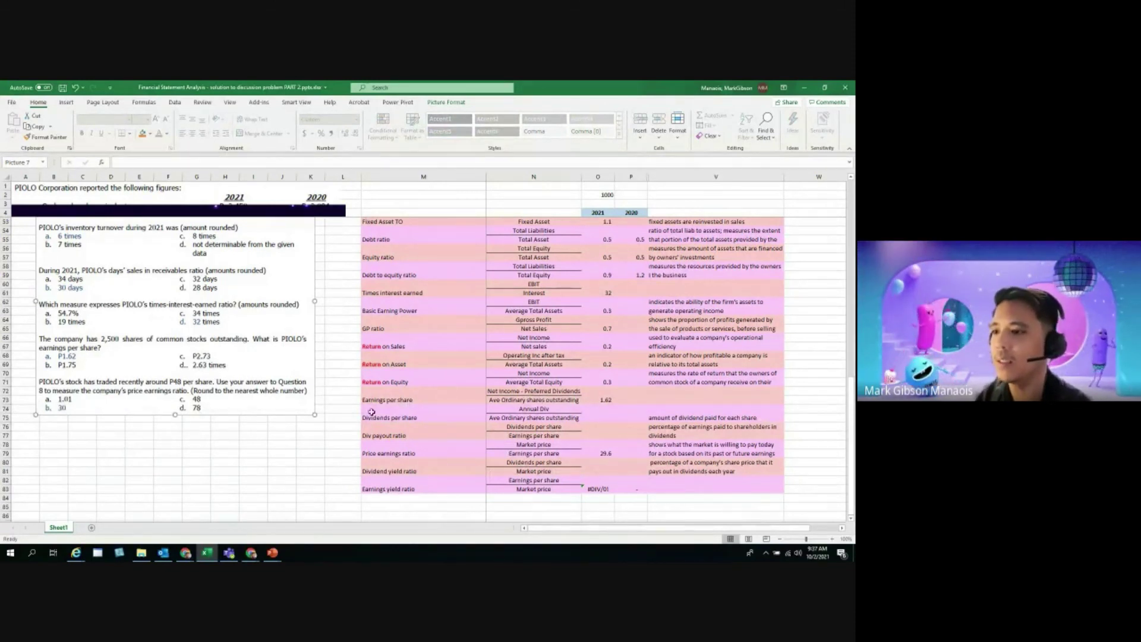
# Examine the Earnings per share row, covering its net income over ordinary shares formula and the 2021 calculation using 2,500 shares.
pyautogui.click(404, 399)
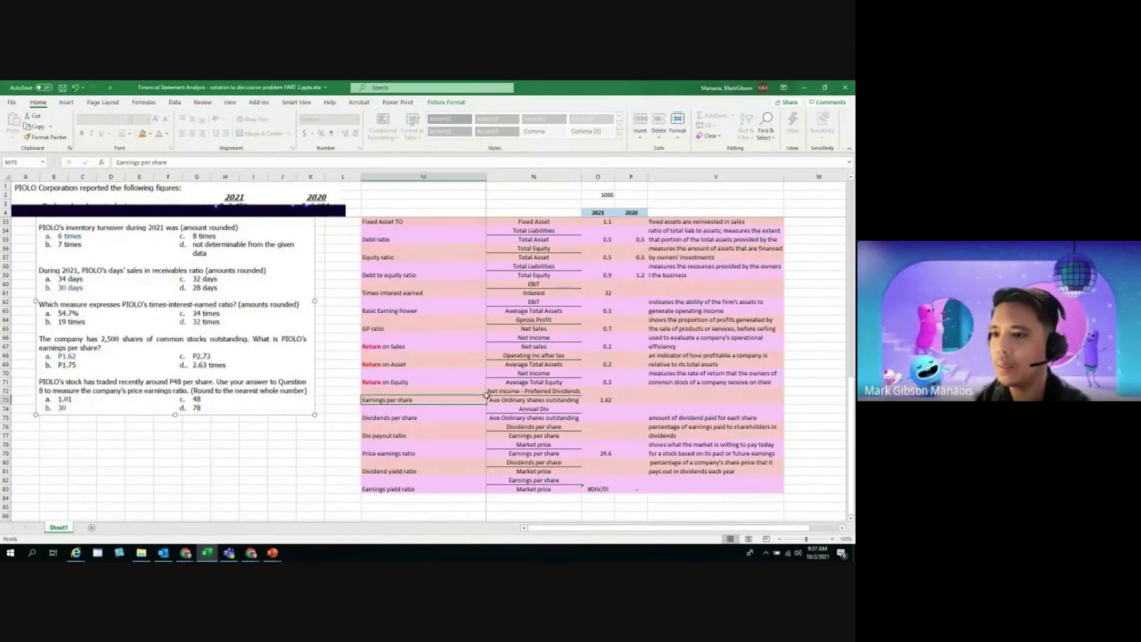
pyautogui.moveTo(487, 395); pyautogui.dragTo(571, 397)
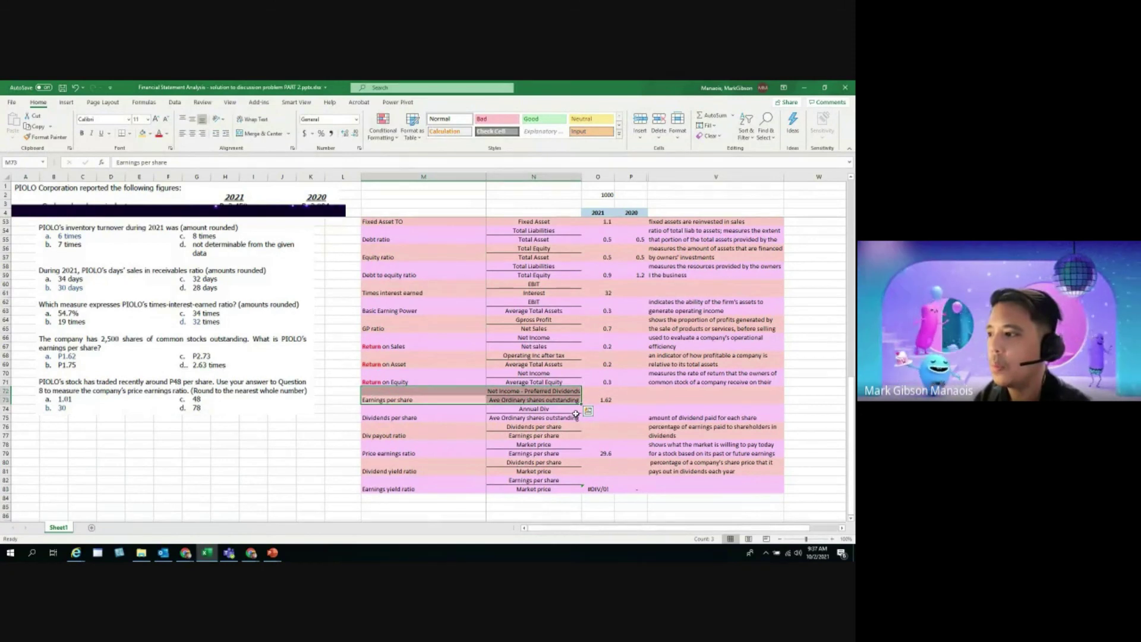
pyautogui.click(603, 400)
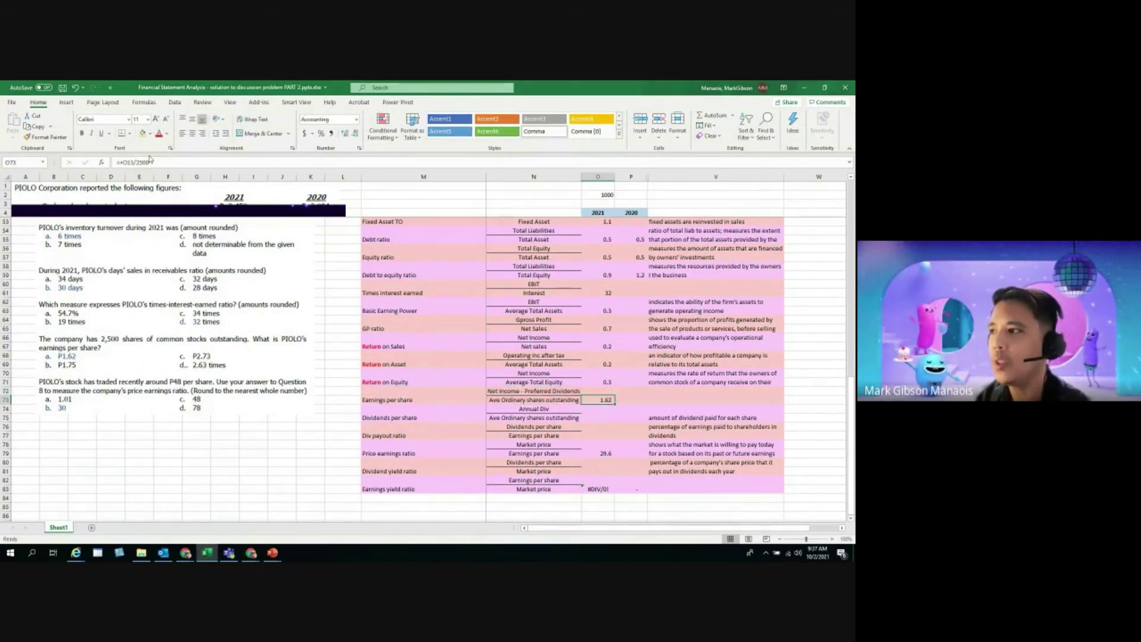
pyautogui.scroll(15, 520, 360)
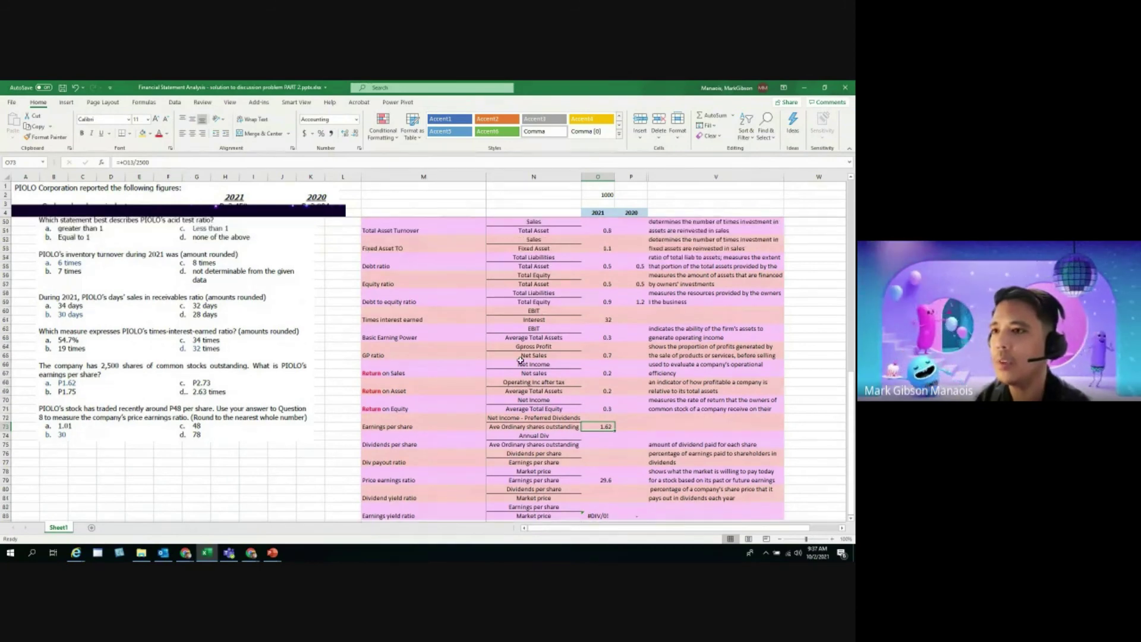
pyautogui.scroll(-17, 574, 319)
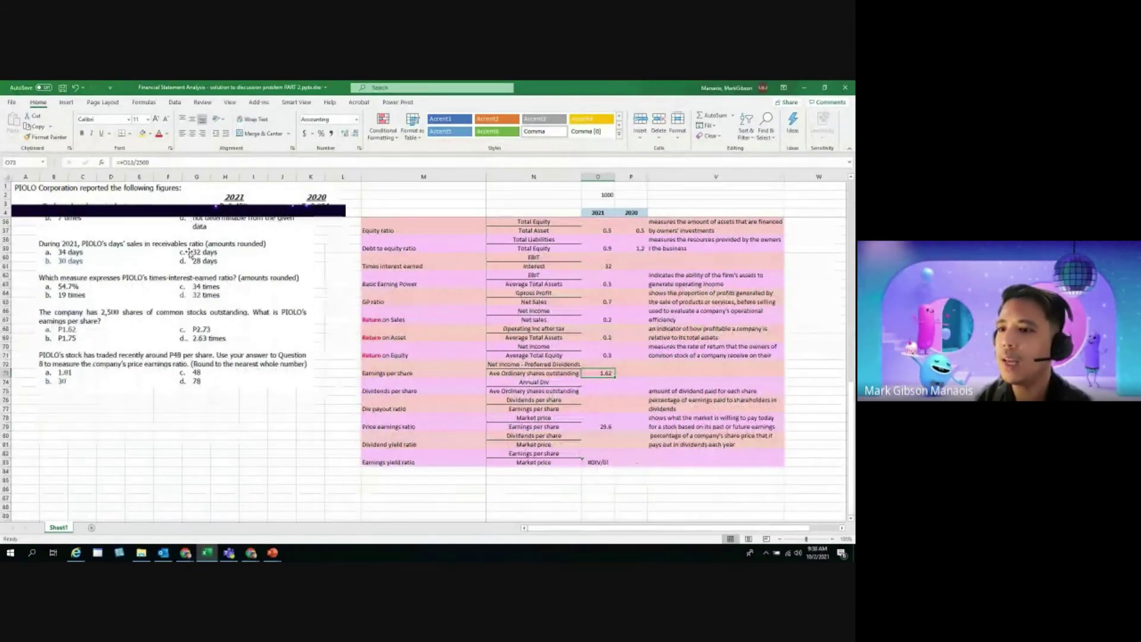
pyautogui.click(423, 453)
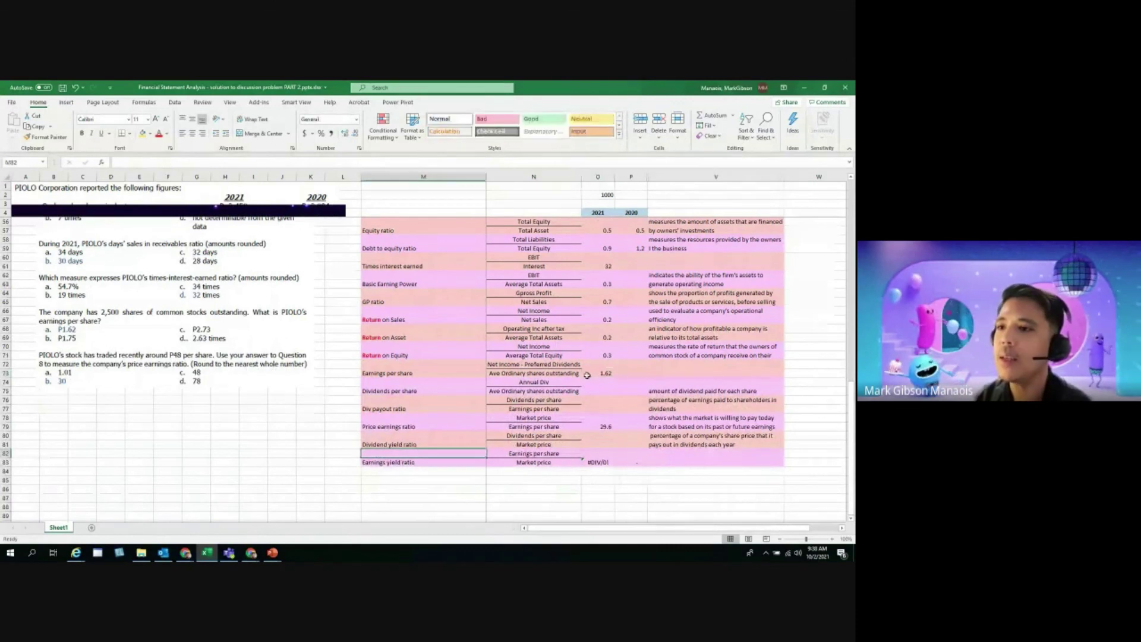
pyautogui.click(544, 374)
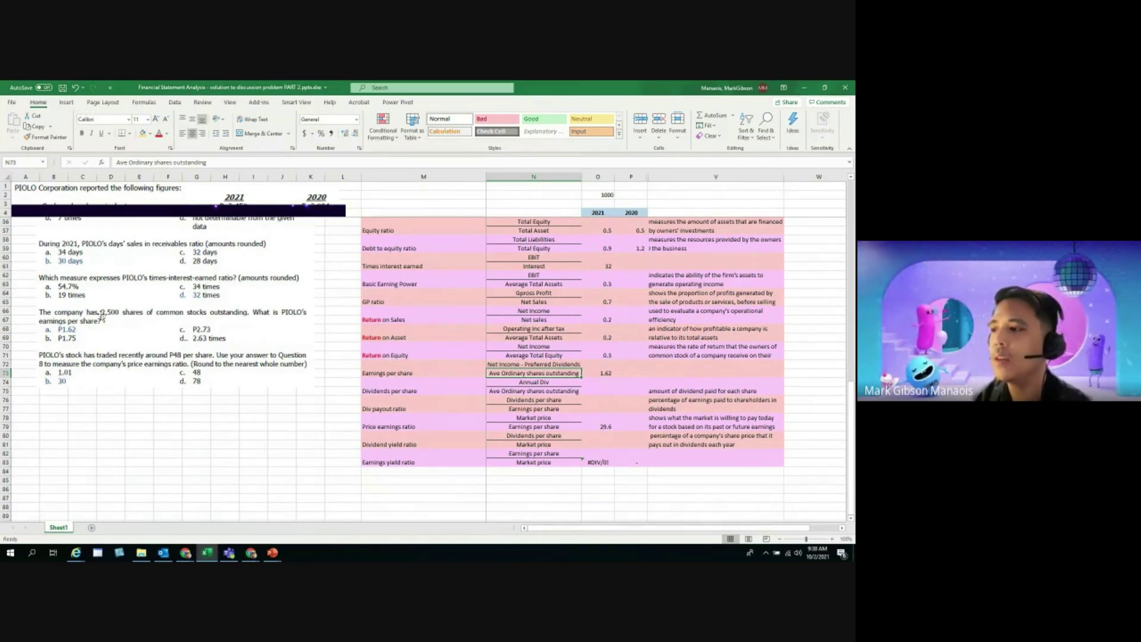
pyautogui.click(606, 372)
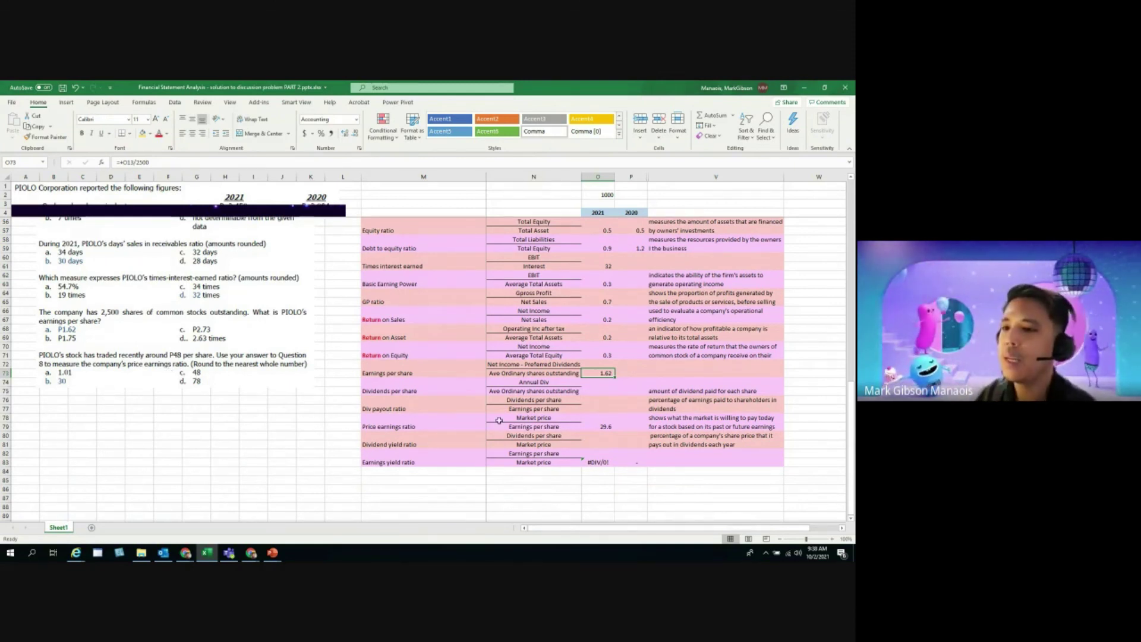
# Review the Price earnings ratio's components and 2021 formula, and show its 2021 value without decimal places.
pyautogui.click(546, 425)
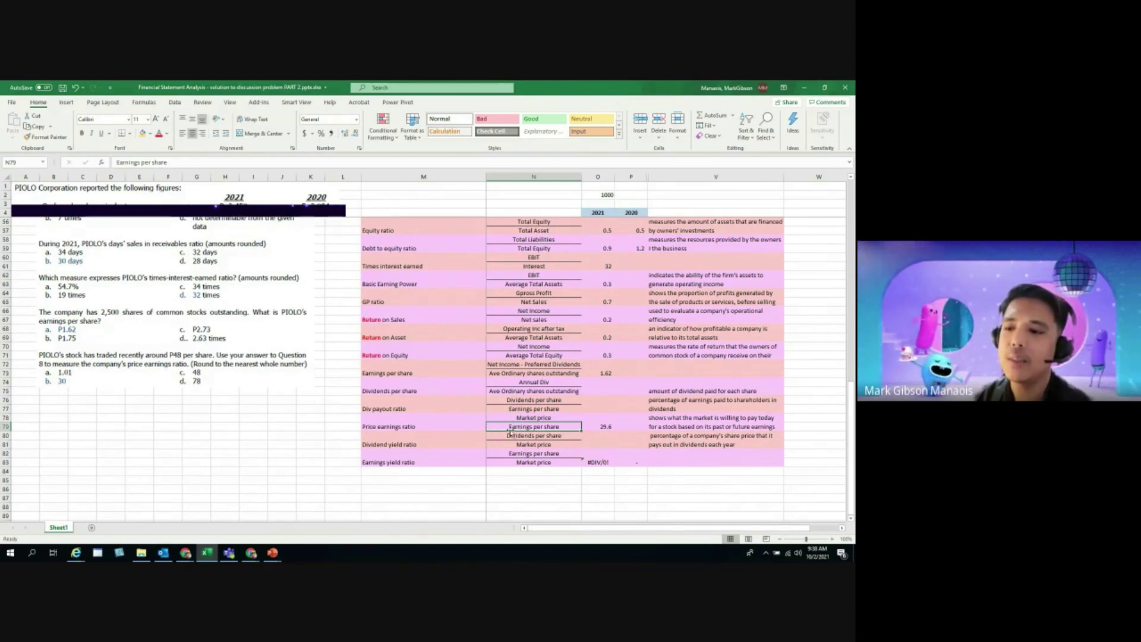
pyautogui.click(606, 374)
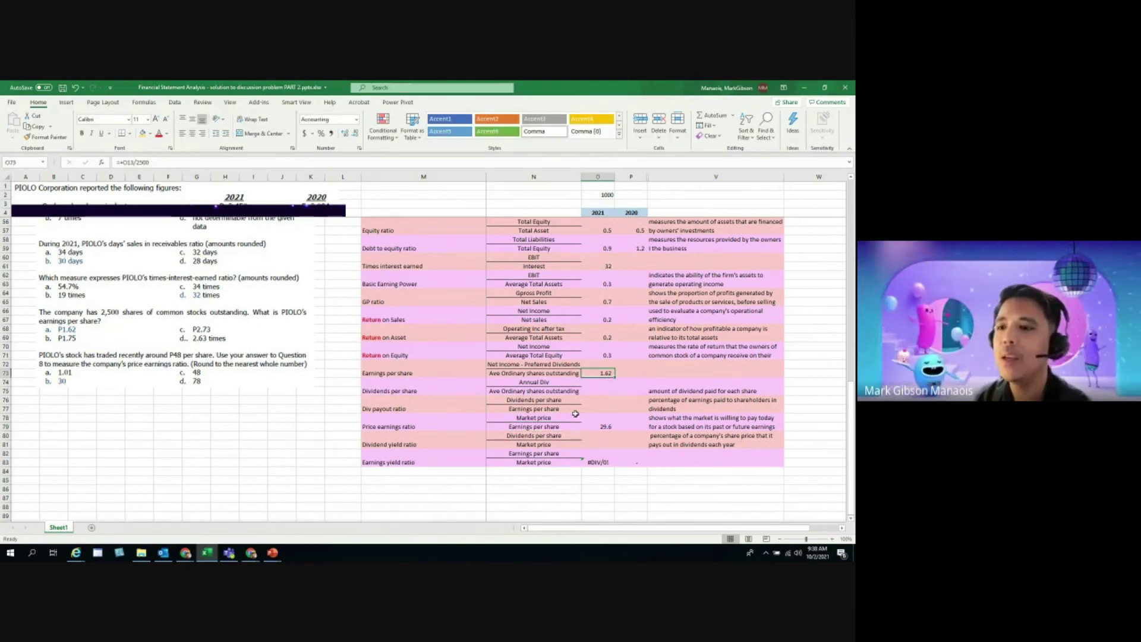
pyautogui.click(605, 428)
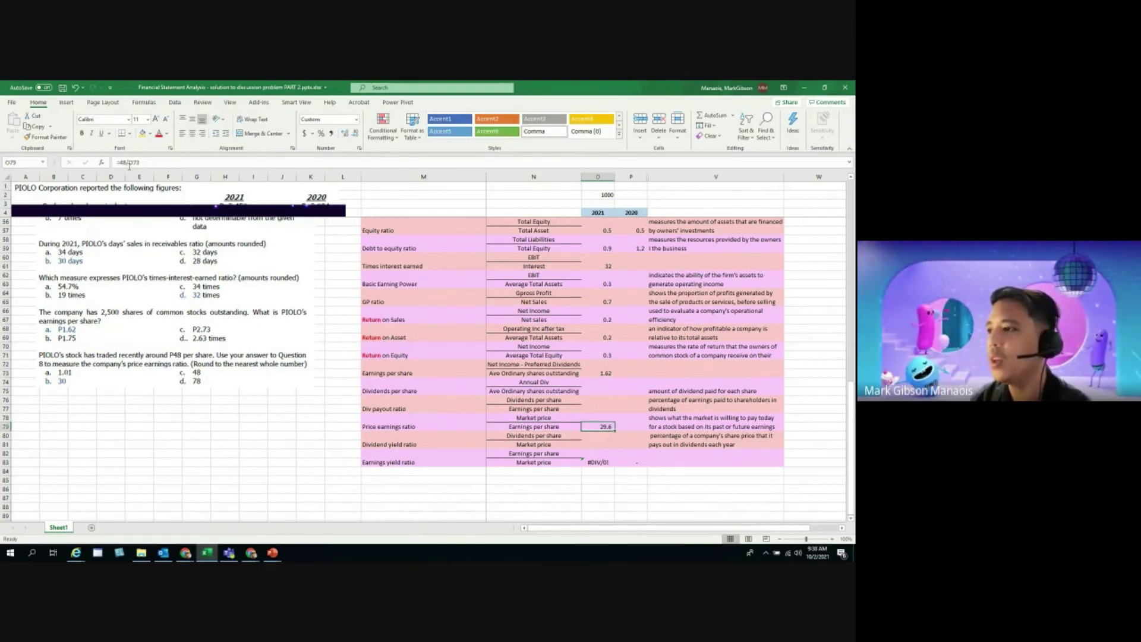
pyautogui.click(470, 428)
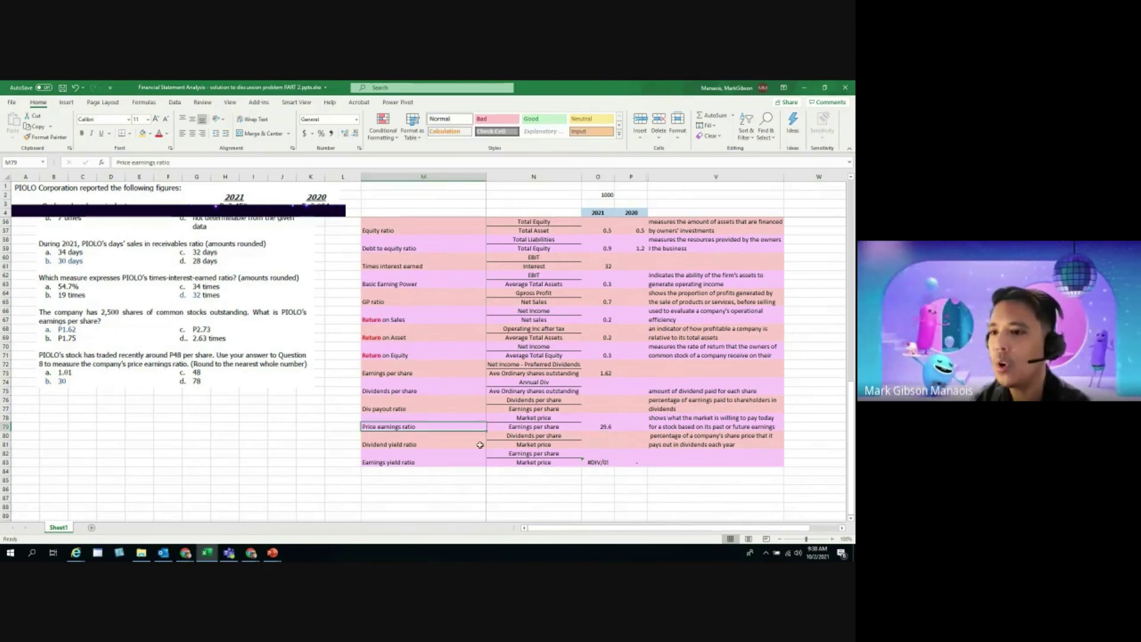
pyautogui.click(603, 428)
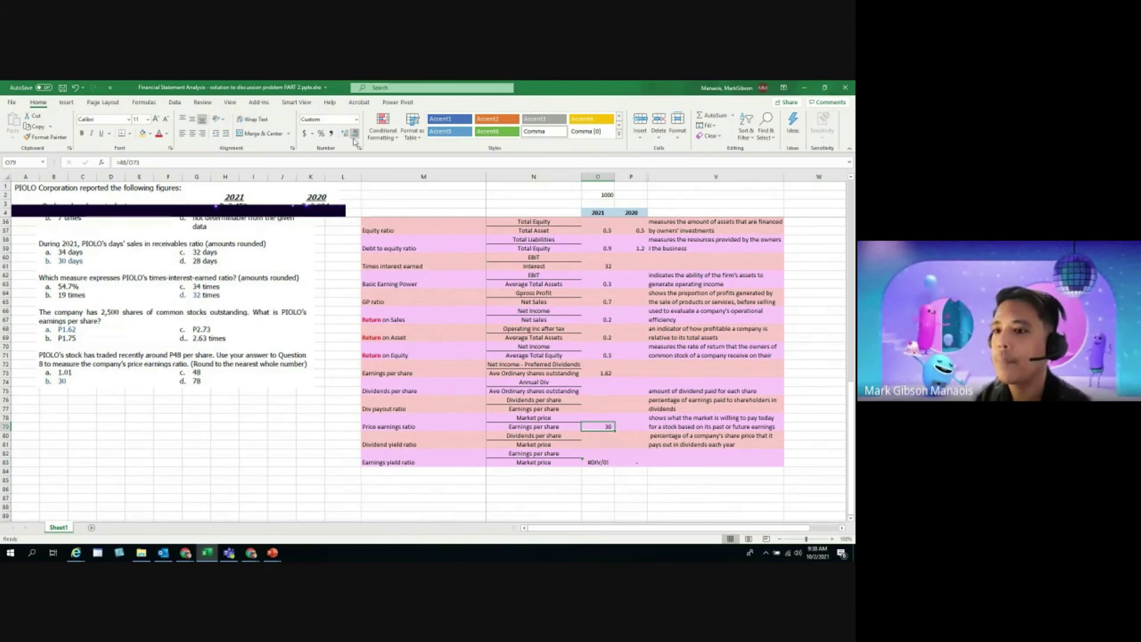
pyautogui.click(156, 429)
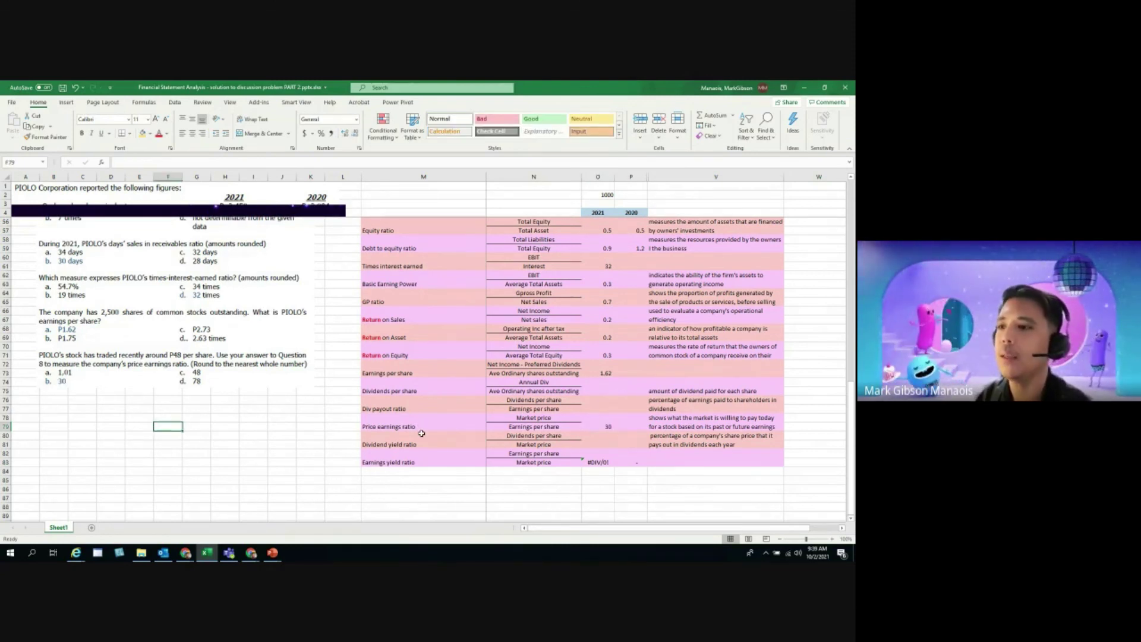
pyautogui.scroll(2, 422, 434)
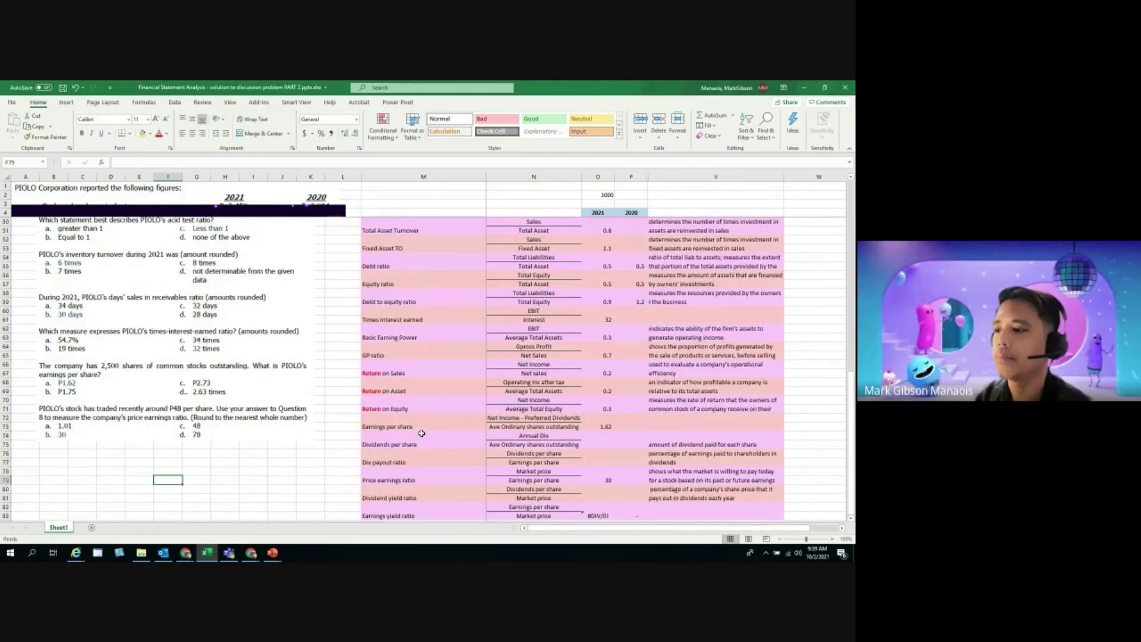
# Switch to the Financial Statement Analysis presentation in PowerPoint, start the slide show from Discussion Problem 2, and advance to the Thanks slide.
pyautogui.moveTo(272, 552)
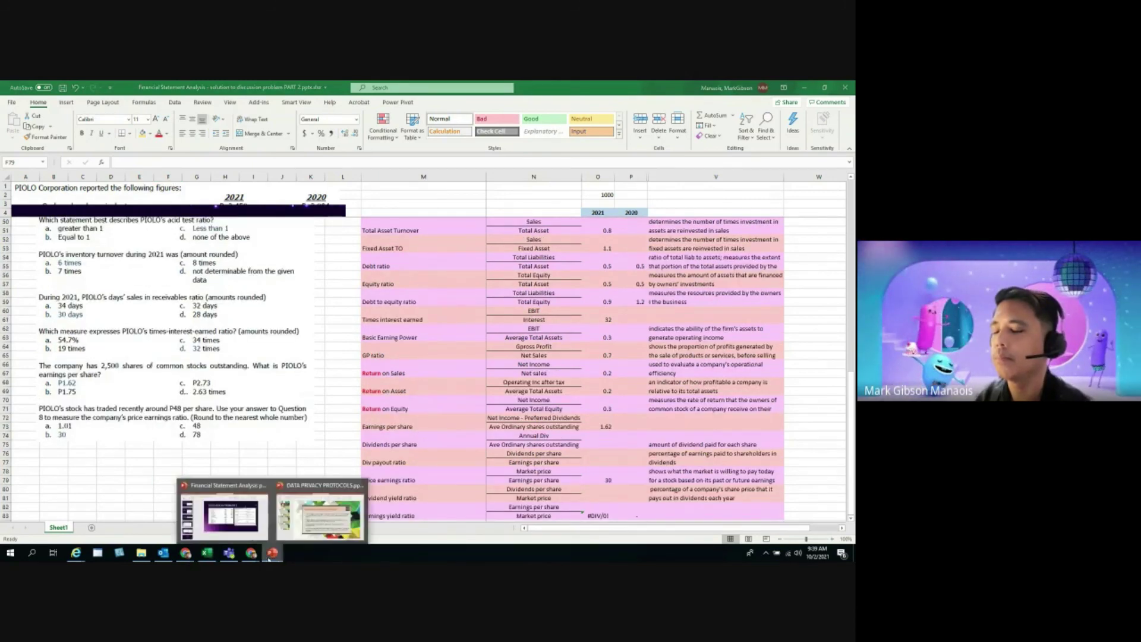
pyautogui.click(255, 523)
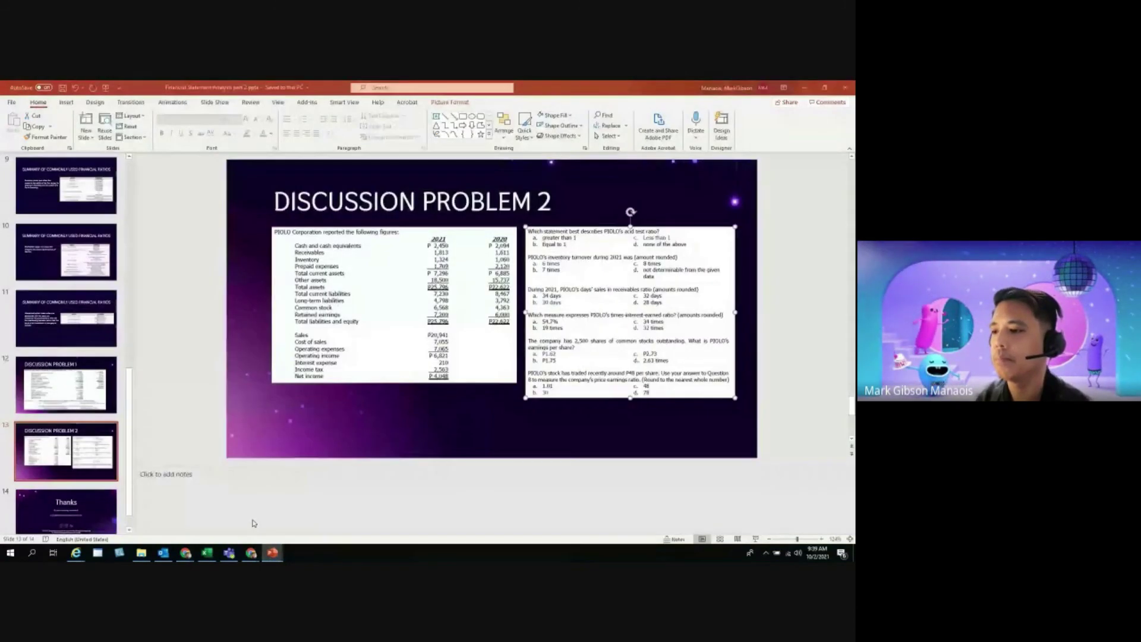
pyautogui.click(756, 539)
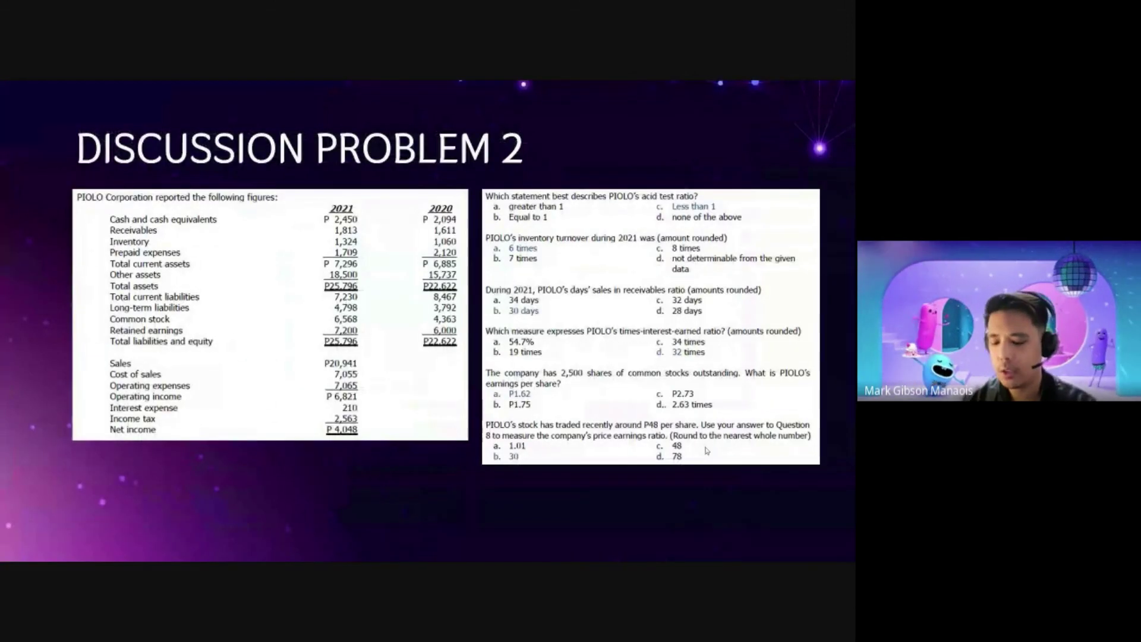
pyautogui.click(707, 451)
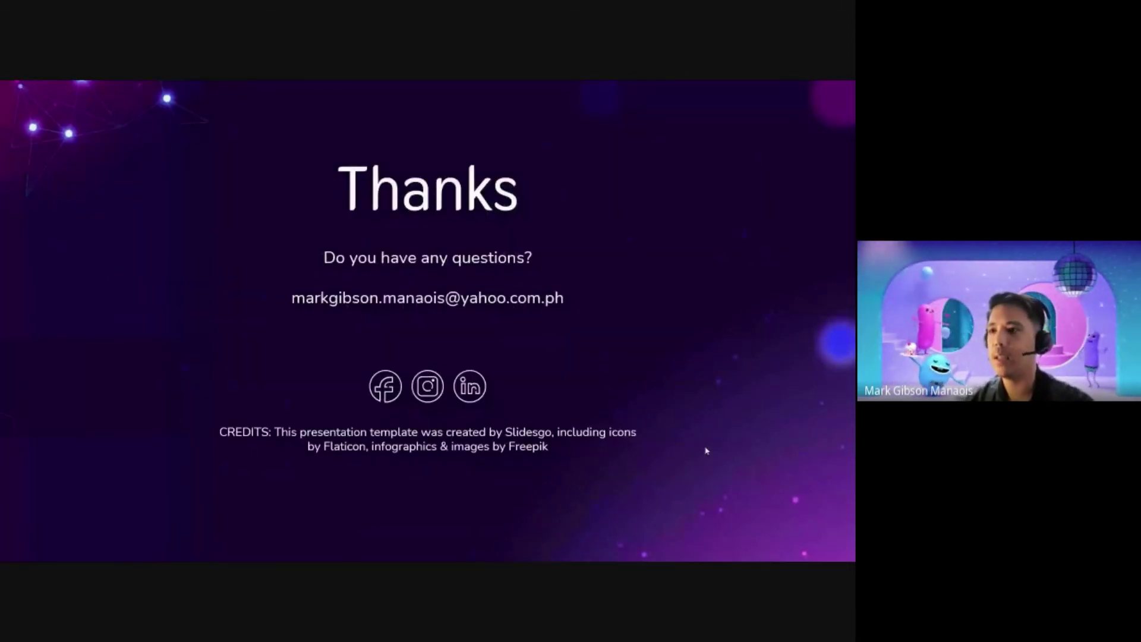